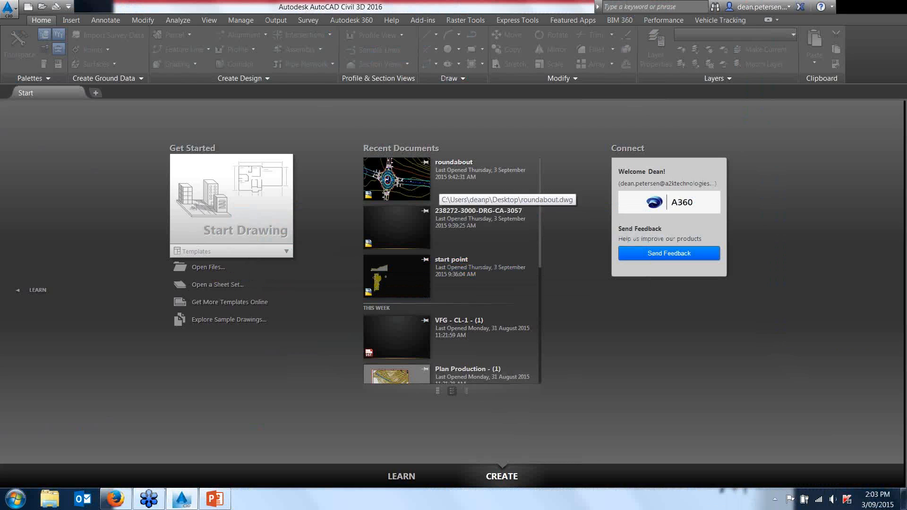
Step: Close Firefox and open the drawing start point.dwg from the Webcast folder on the desktop
right_click(116, 500)
left_click(83, 469)
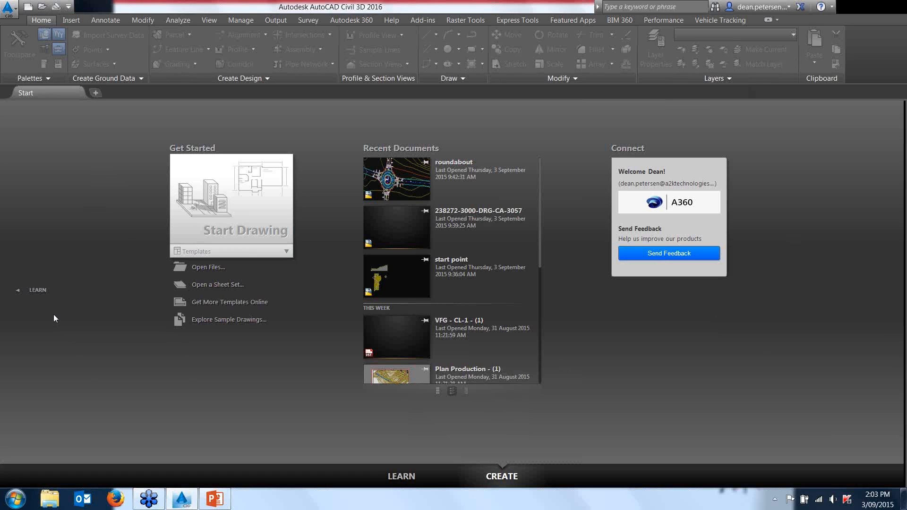
left_click(42, 8)
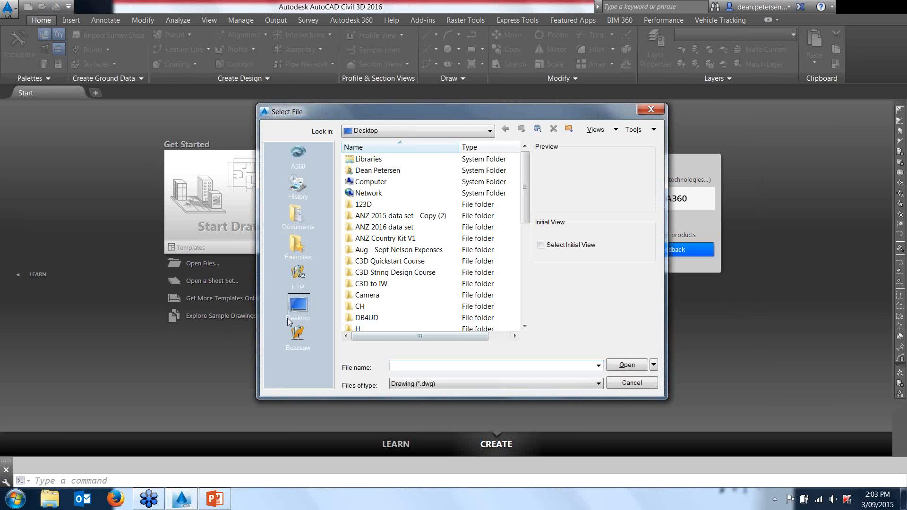
left_click_drag(526, 187, 529, 259)
double_click(378, 272)
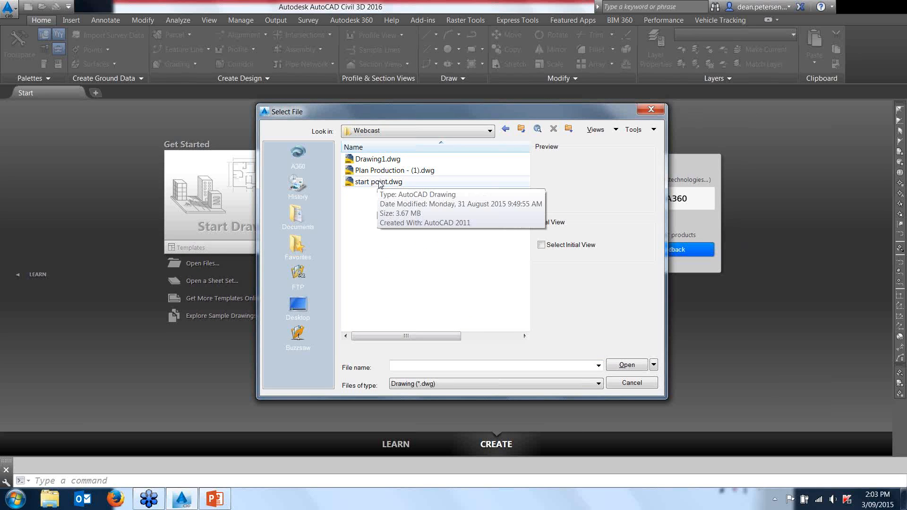
left_click(380, 182)
left_click(622, 366)
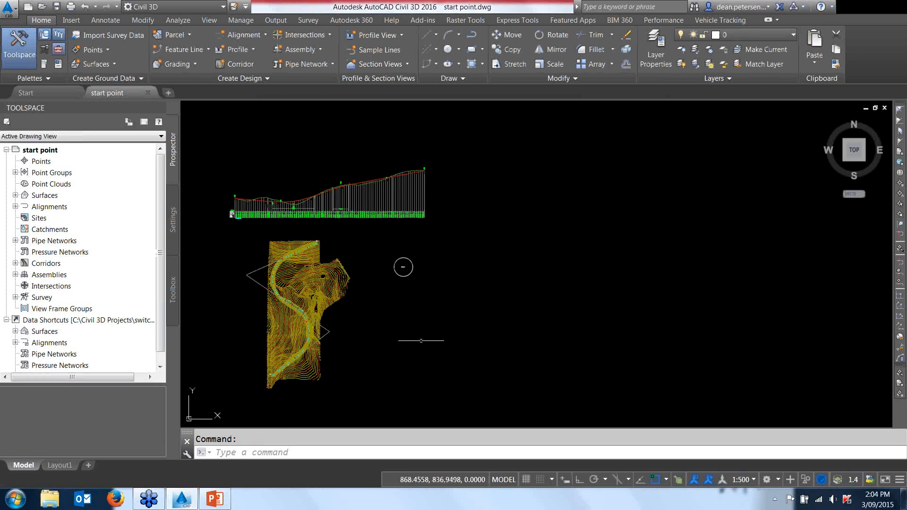
Step: Examine the road corridor, the surface contours around it and the profile view above the plan
scroll(368, 322, "up", 5)
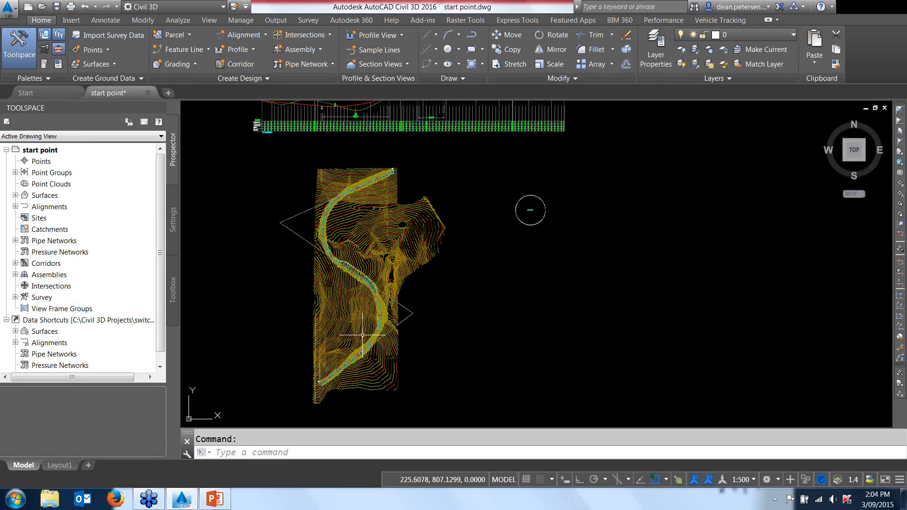
middle_click_drag(362, 292, 364, 345)
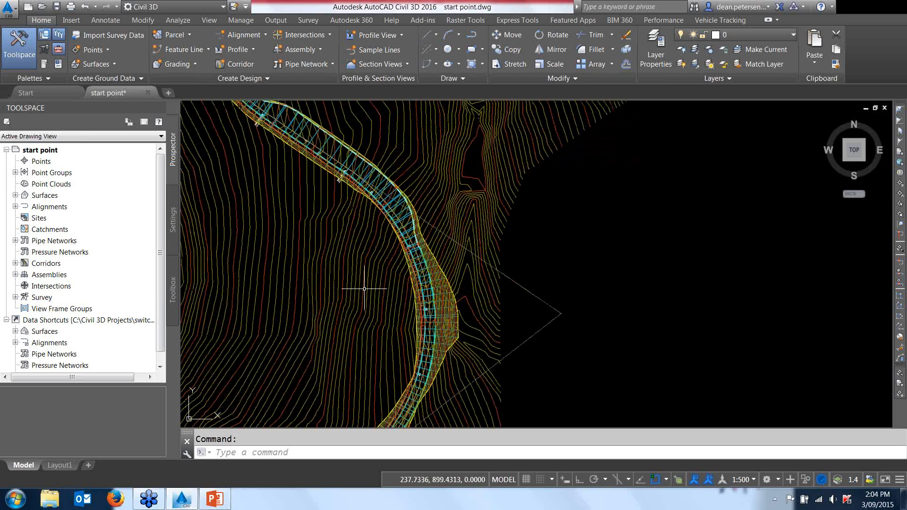
scroll(347, 293, "down", 2)
middle_click_drag(347, 292, 384, 265)
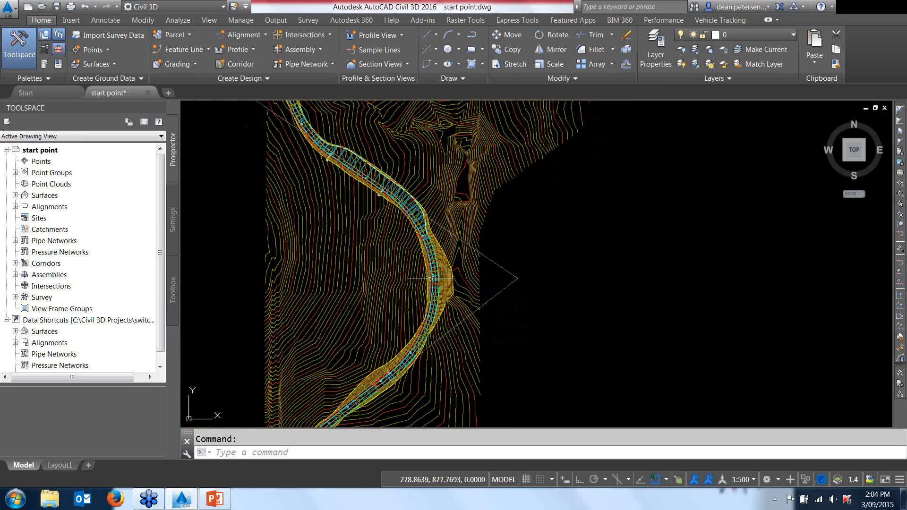
middle_click_drag(347, 202, 371, 288)
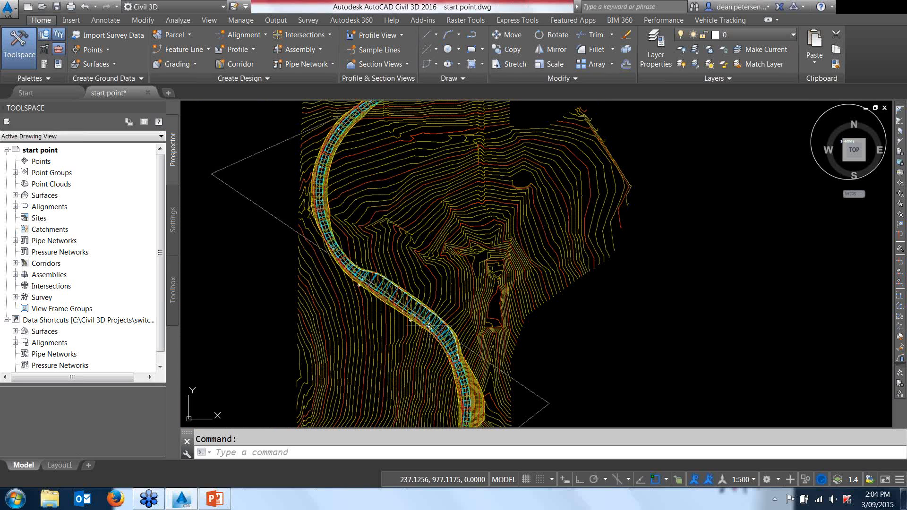
scroll(387, 331, "down", 1)
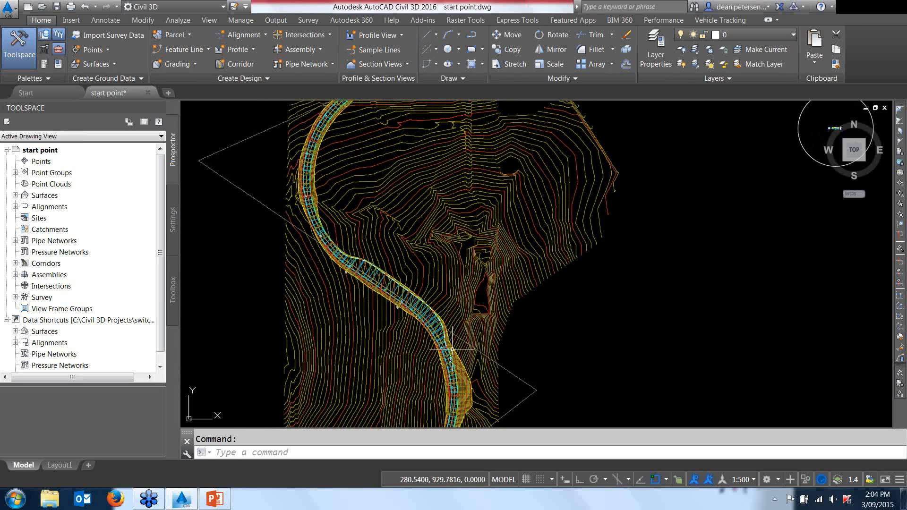
scroll(452, 349, "down", 1)
scroll(482, 296, "down", 1)
middle_click_drag(482, 293, 324, 291)
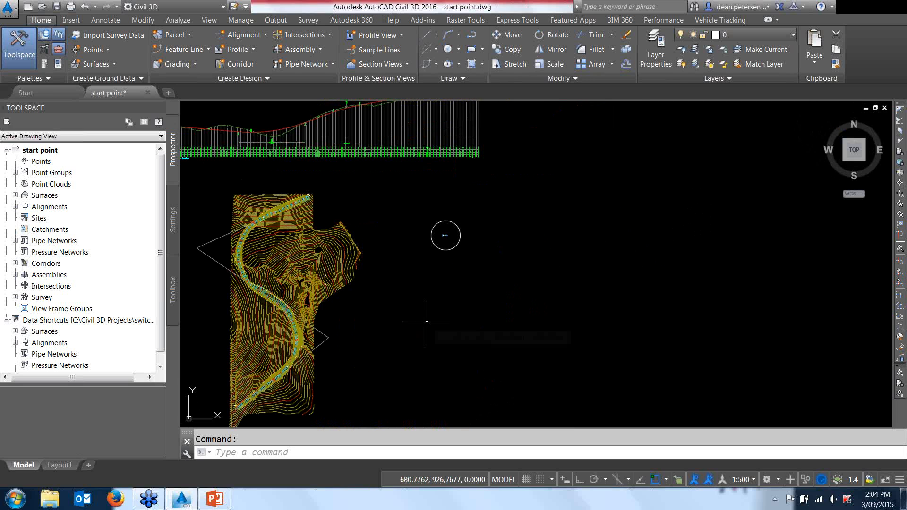
middle_click_drag(367, 161, 429, 226)
middle_click_drag(594, 335, 548, 299)
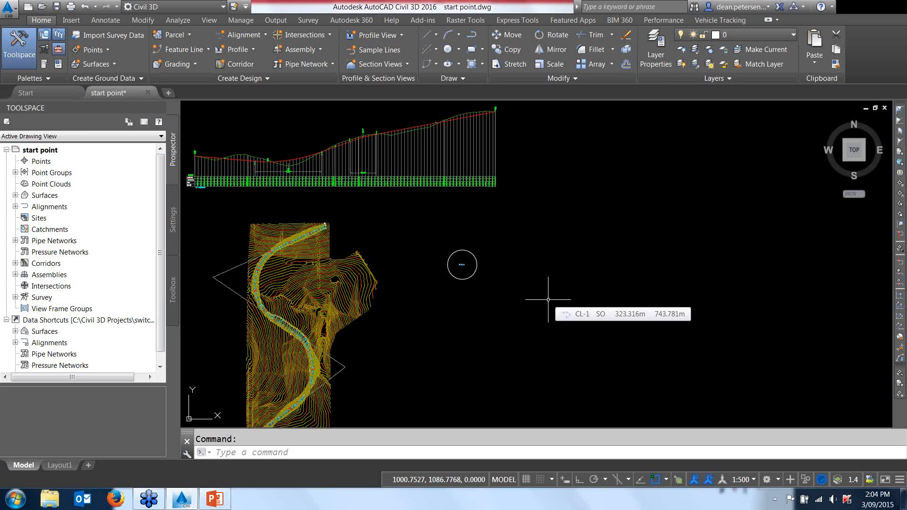
Step: Review the Civil Model Reports categories in the Australia and New Zealand Reports Manager and return to the Prospector
left_click(59, 49)
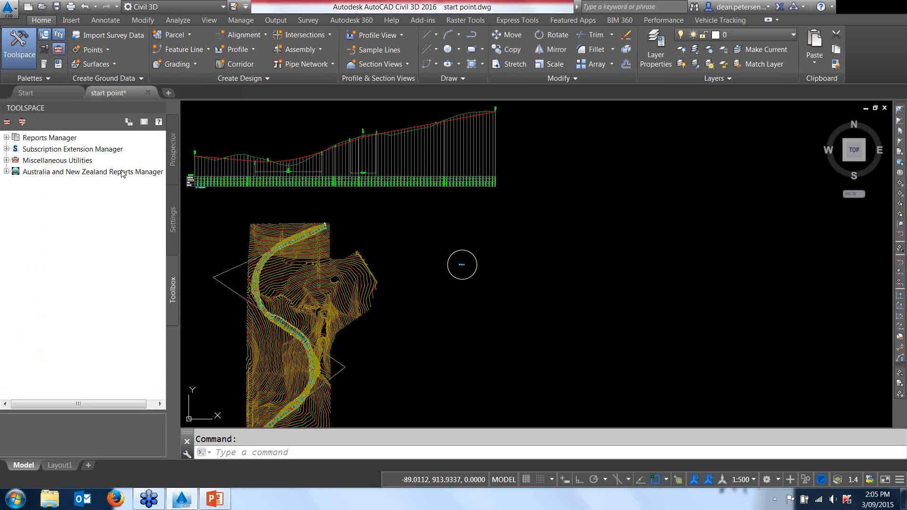
left_click(6, 172)
left_click(16, 183)
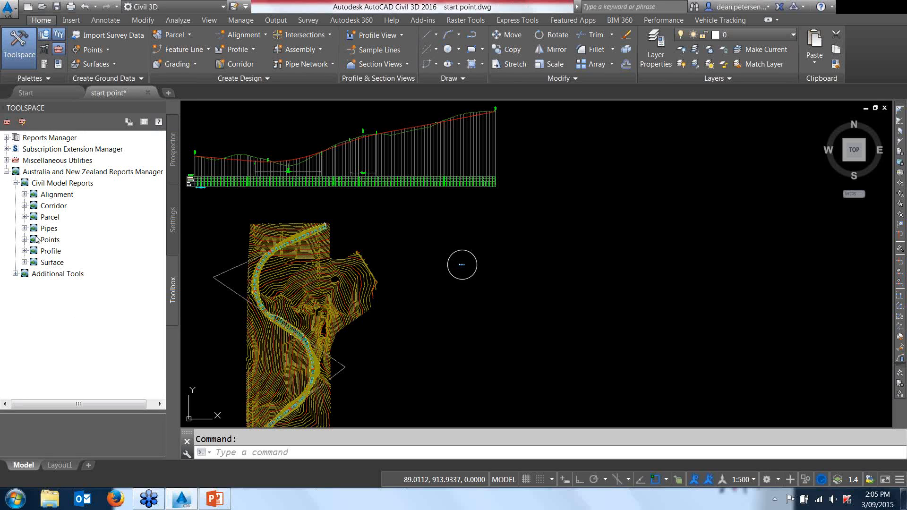
left_click(16, 183)
left_click(7, 172)
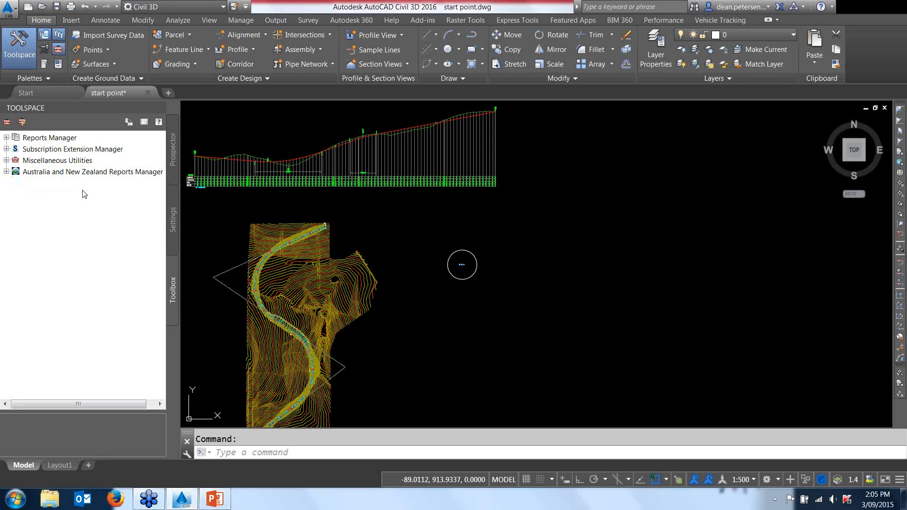
left_click(174, 148)
mouse_move(421, 346)
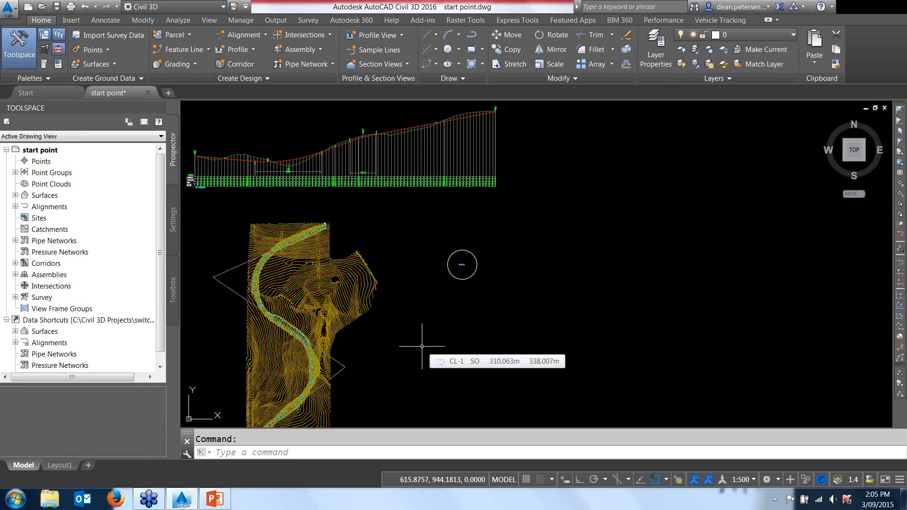
middle_click_drag(419, 341, 429, 303)
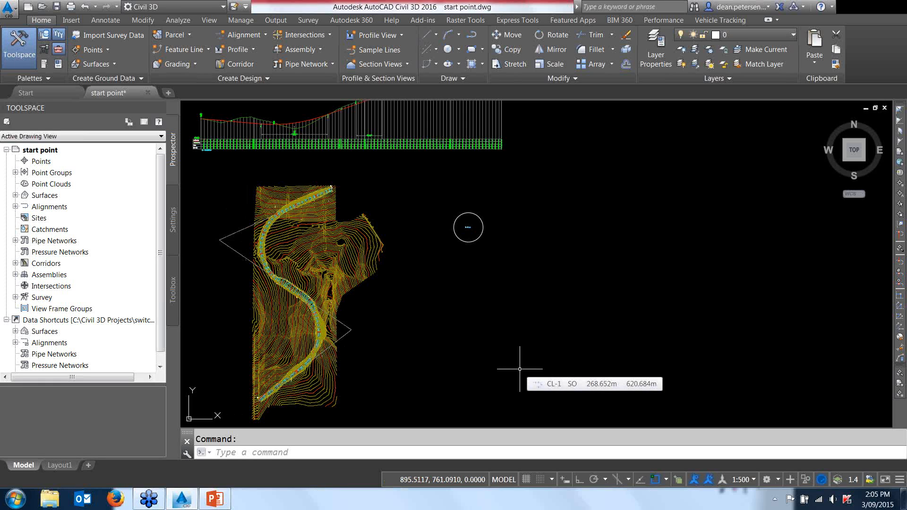
left_click(280, 21)
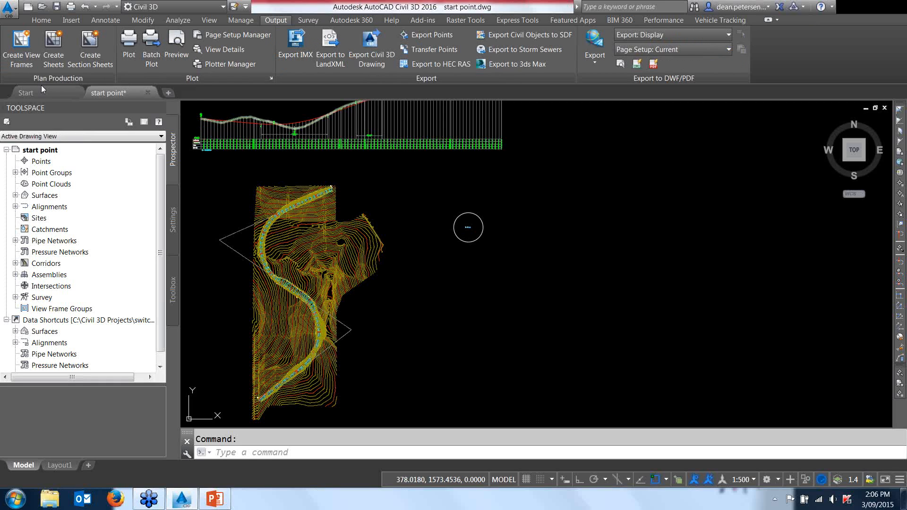
left_click(22, 40)
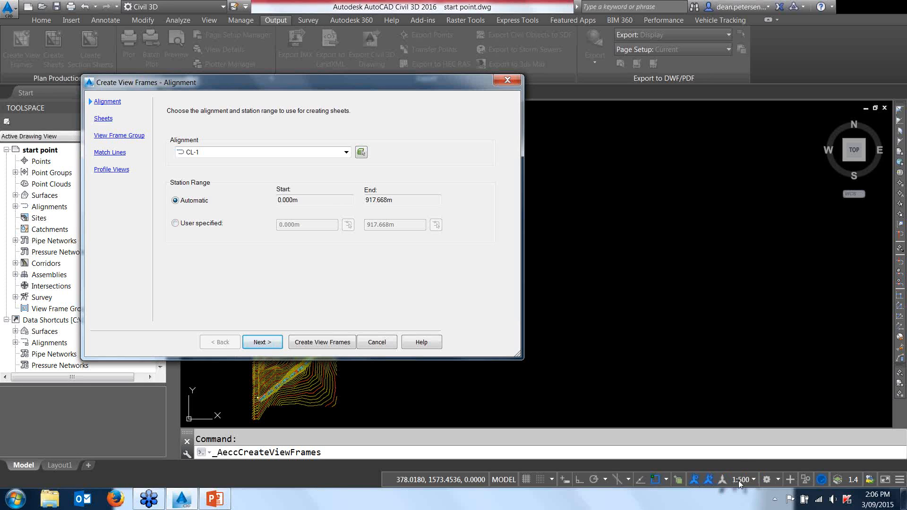
left_click(508, 80)
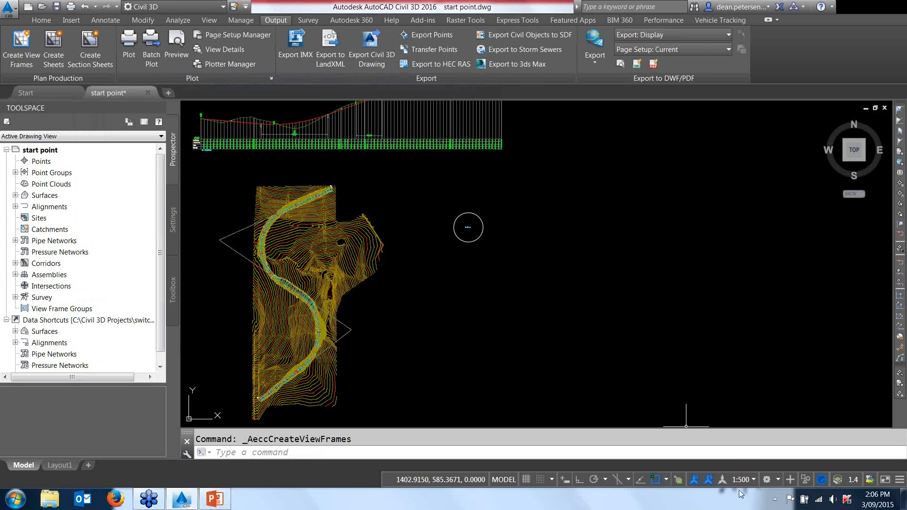
Step: Set the annotation scale to 1:500 and start creating view frames for alignment CL-1 with the automatic station range
left_click(753, 479)
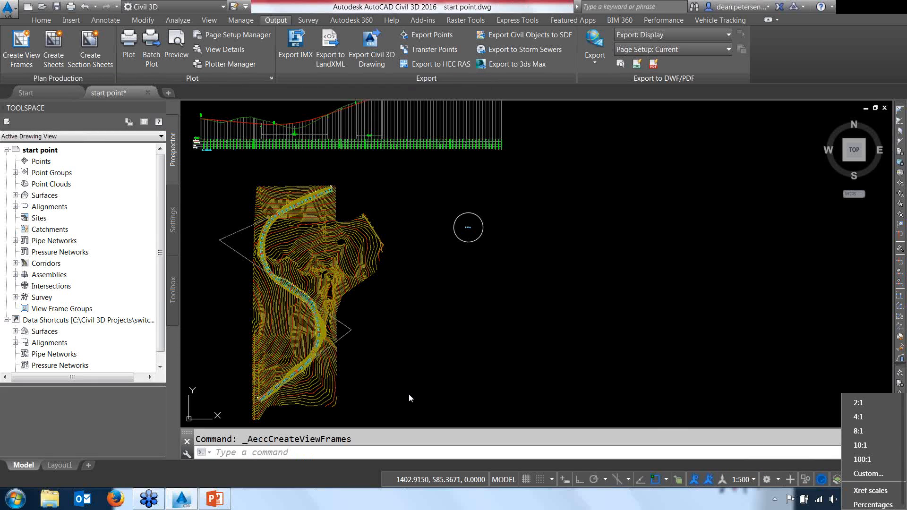
left_click(866, 333)
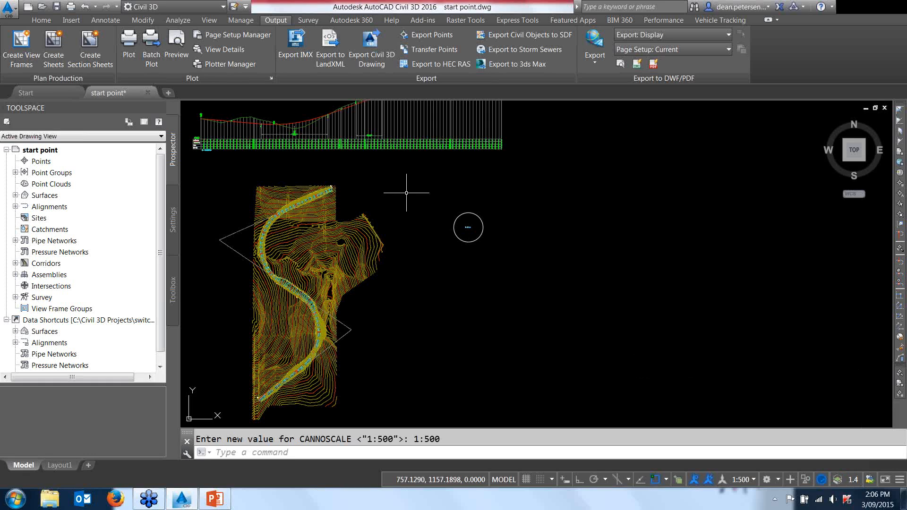
left_click(21, 45)
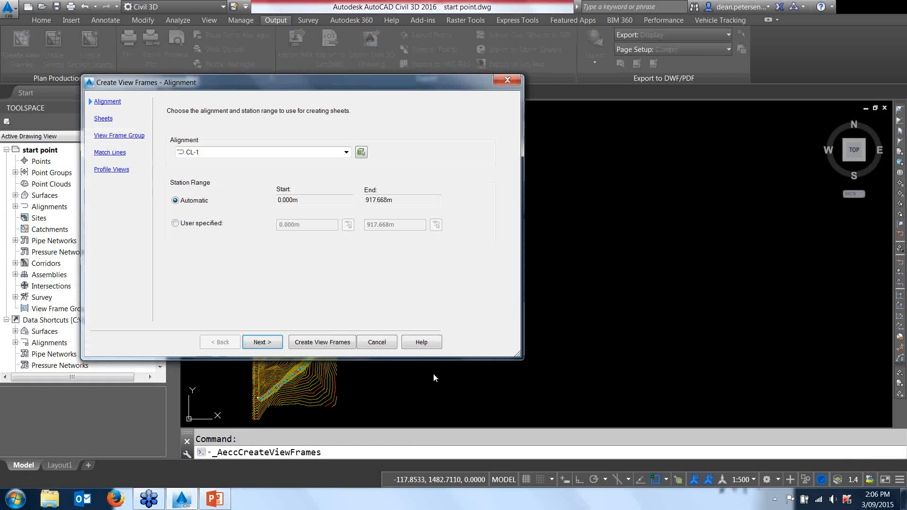
mouse_move(321, 88)
left_mouse_down()
mouse_move(443, 93)
mouse_move(608, 75)
mouse_move(513, 78)
left_mouse_up()
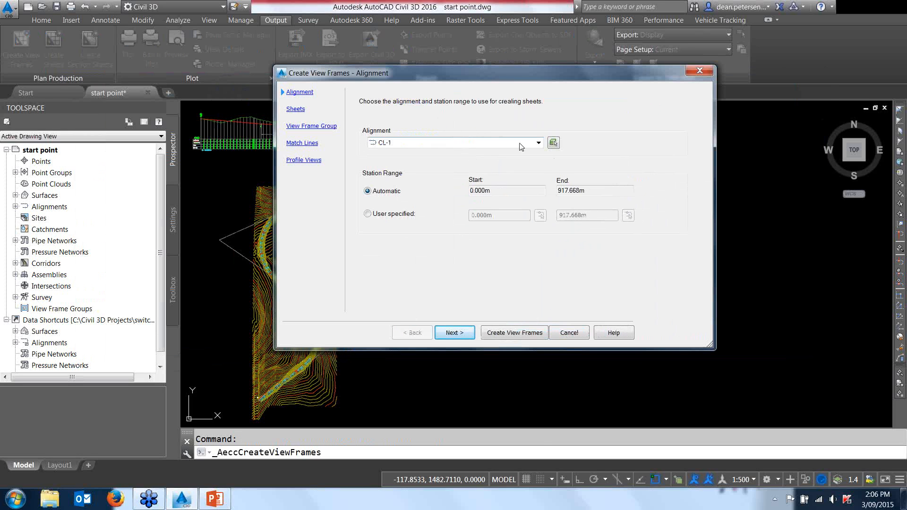
left_click_drag(509, 77, 549, 79)
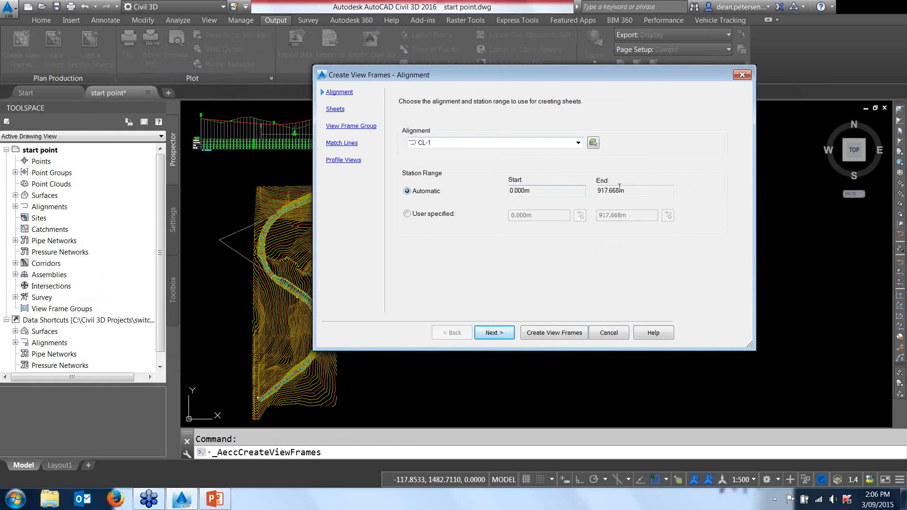
left_click(493, 333)
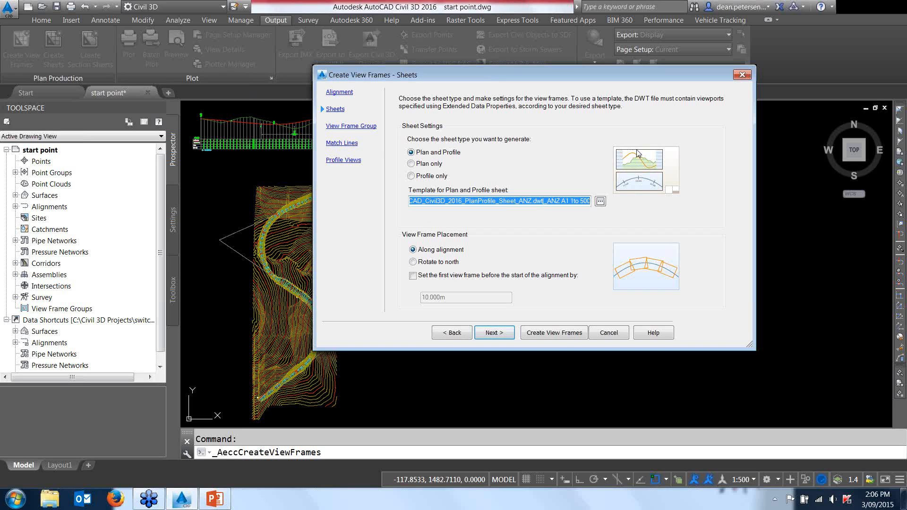
Step: Preview the Plan only and Profile only sheet types and return to Plan and Profile
left_click(411, 164)
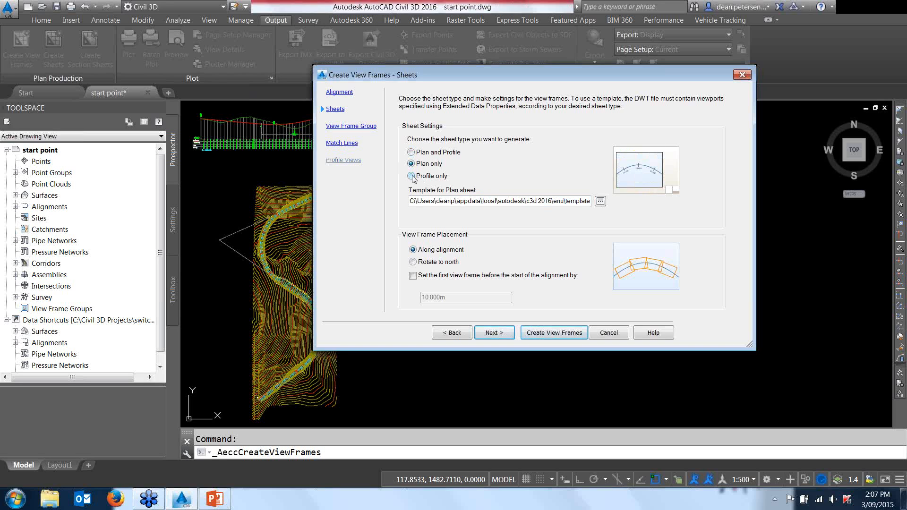
left_click(411, 176)
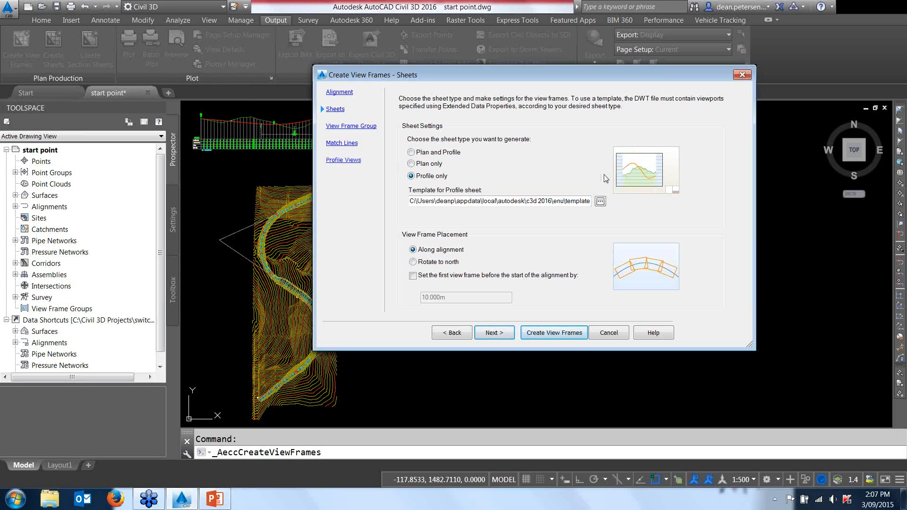
left_click(411, 152)
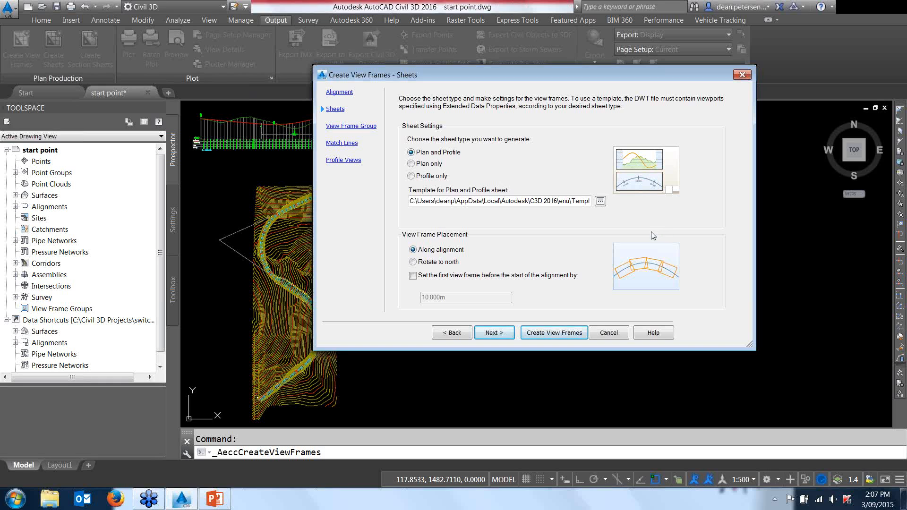
Step: Browse for the Plan and Profile sheet's template file in the Plan Production template folder
left_click(601, 201)
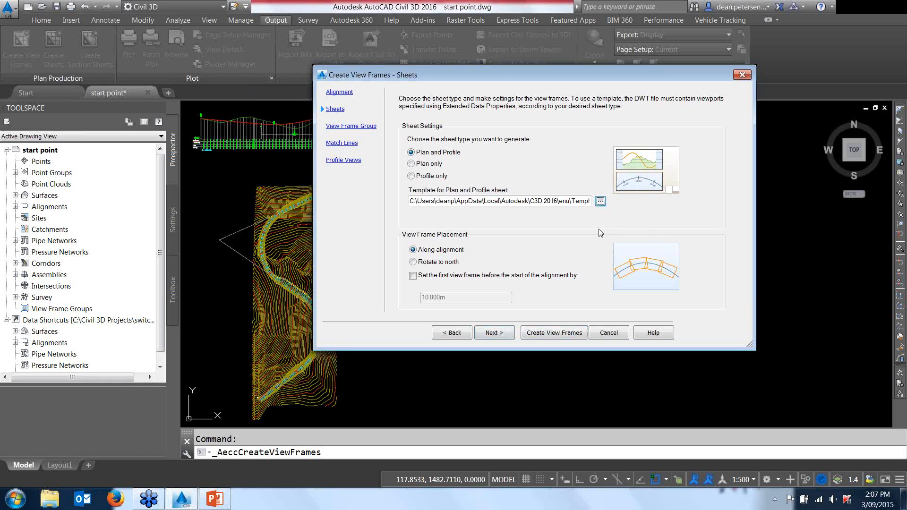
left_click_drag(533, 131, 456, 136)
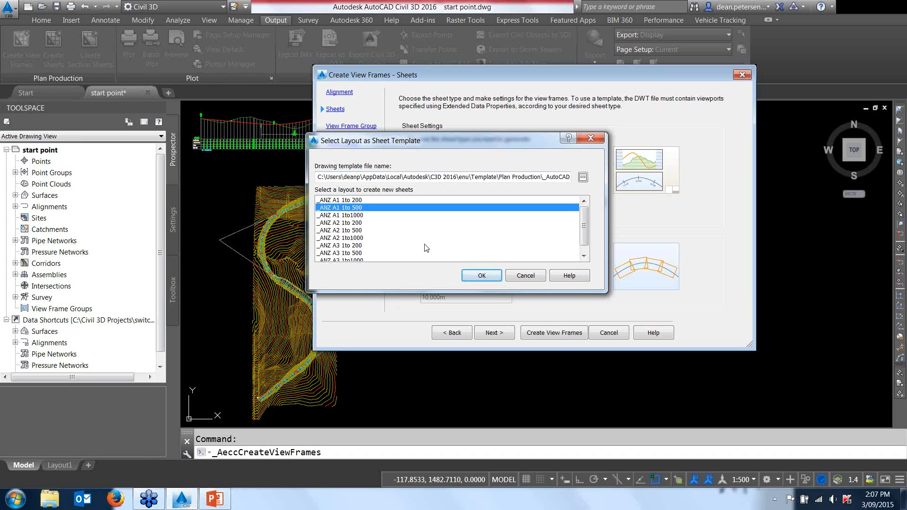
left_click(583, 178)
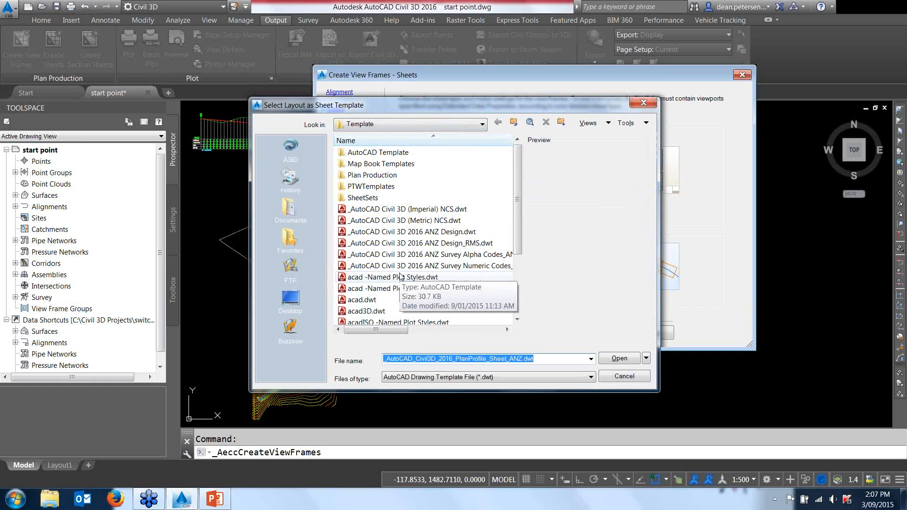
left_click(374, 176)
double_click(374, 176)
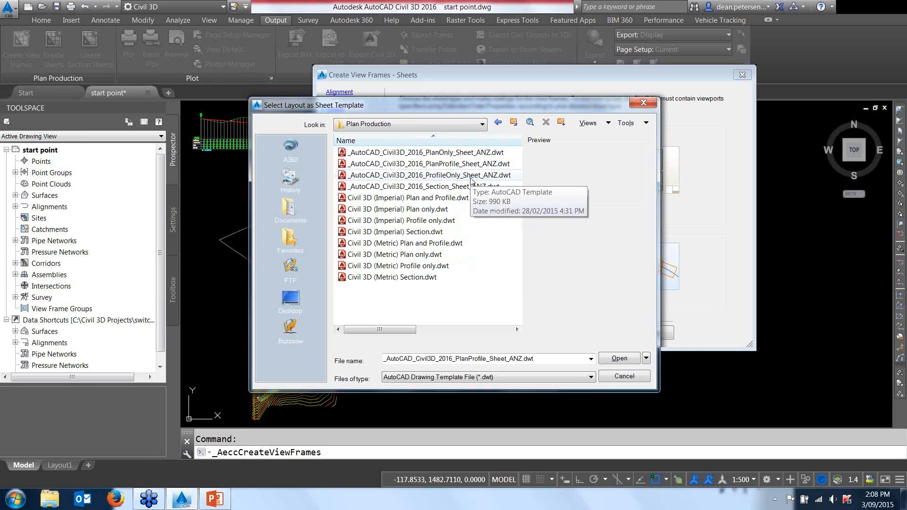
Step: Copy the _AutoCAD_Civil3D_2016_PlanProfile_Sheet_ANZ.dwt template file, leaving its name as it is
right_click(449, 165)
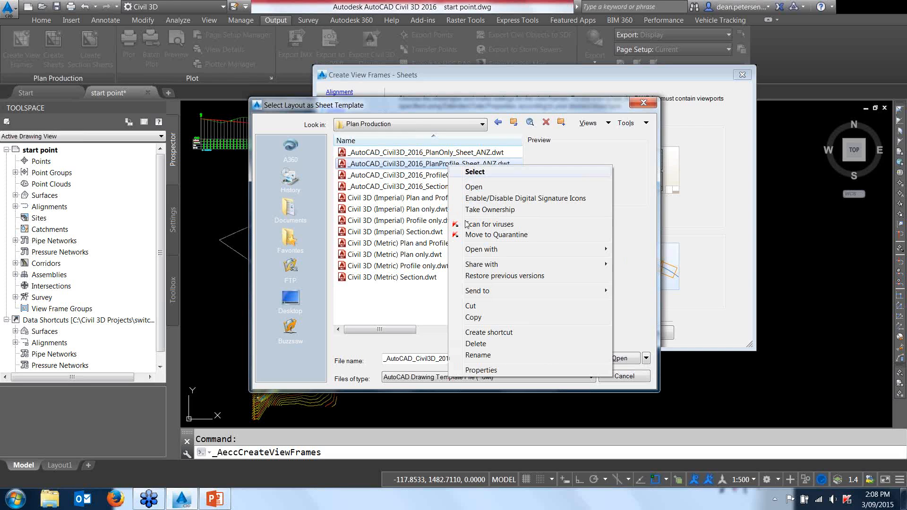
left_click(471, 317)
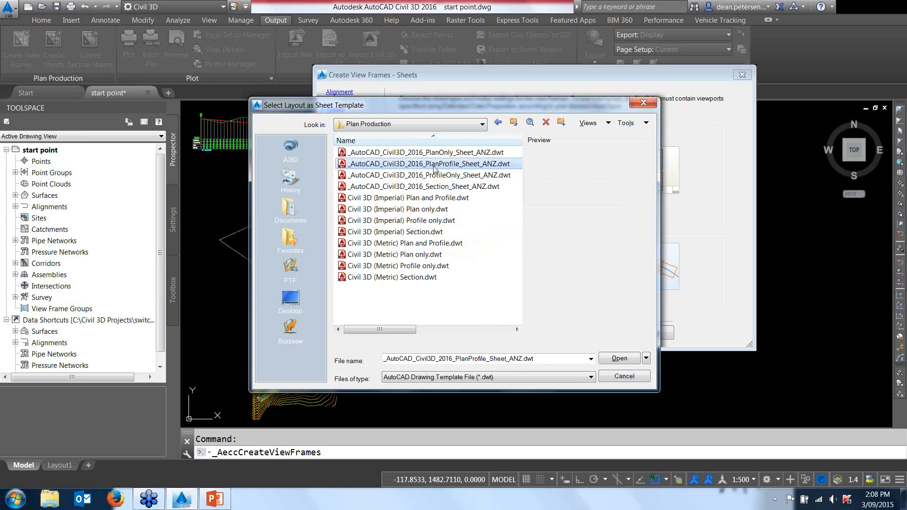
key("F2")
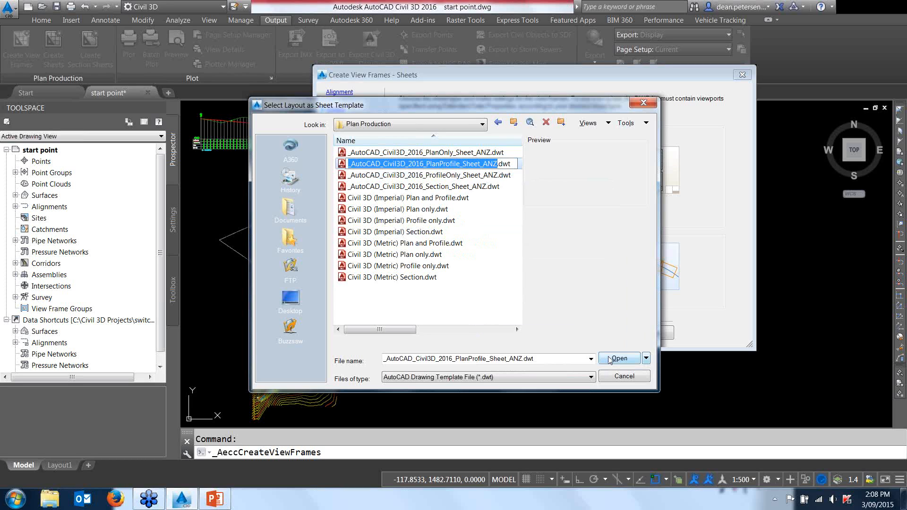
key("Escape")
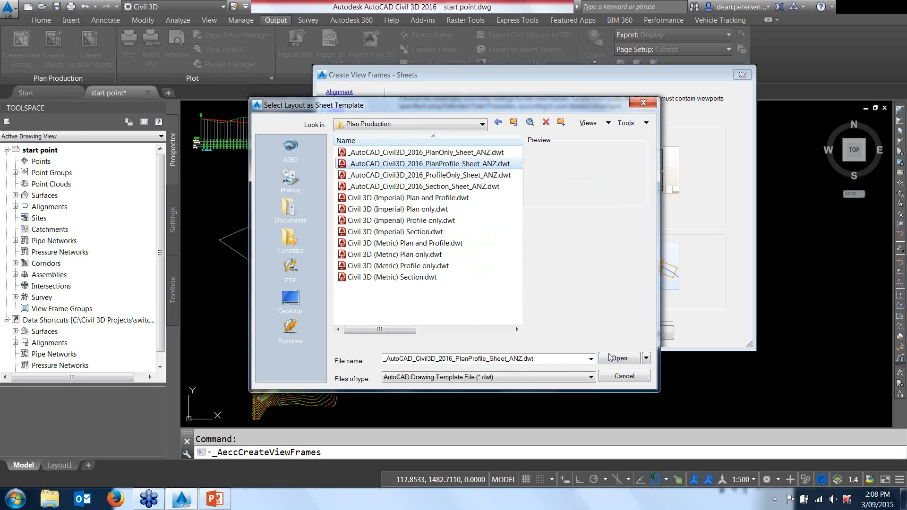
Step: Load the PlanProfile ANZ template and use its _ANZ A1 1to 500 layout for the new sheets
left_click(615, 356)
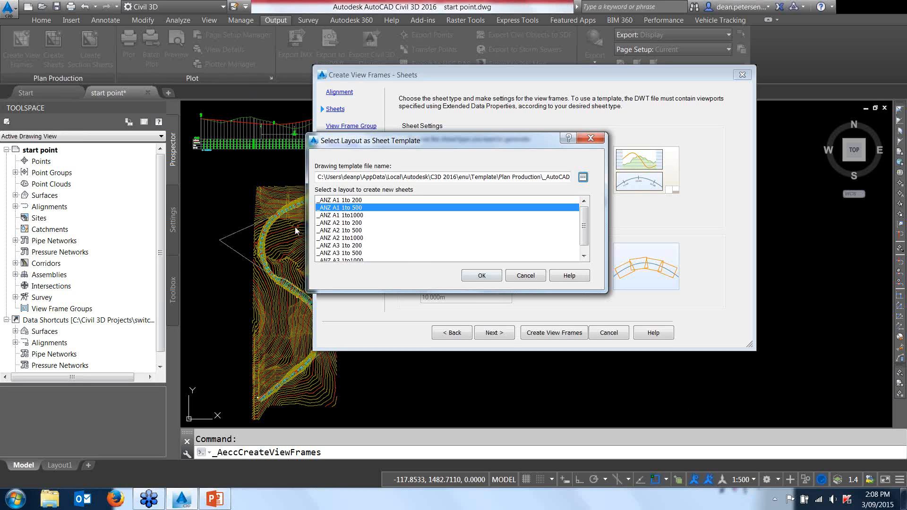
left_click_drag(587, 217, 588, 232)
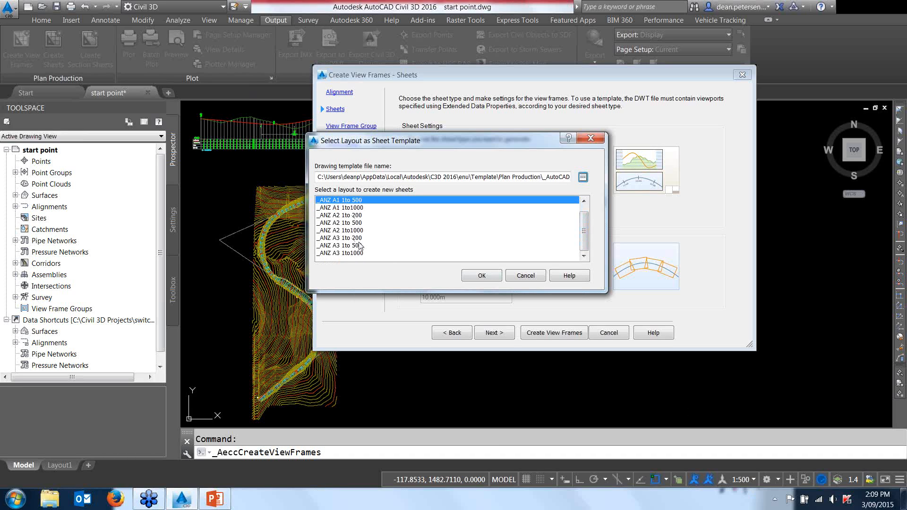
scroll(586, 227, "up", 1)
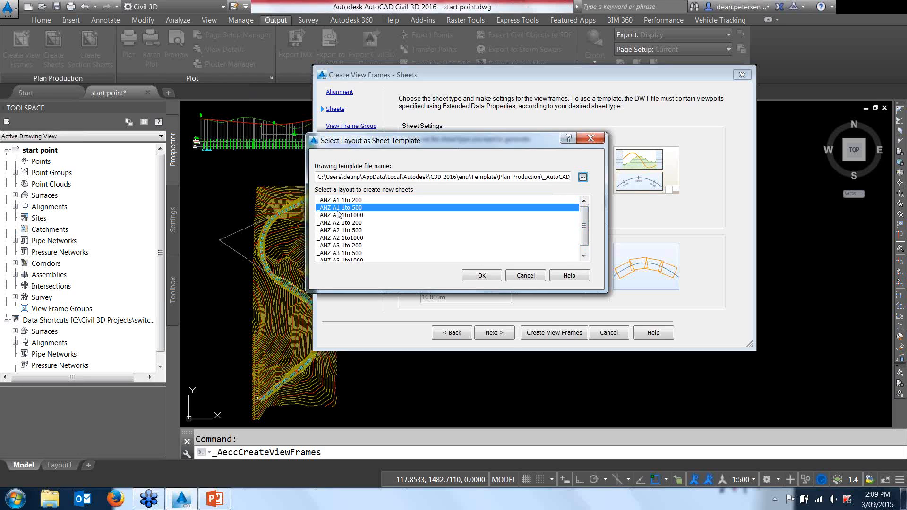
left_click(471, 278)
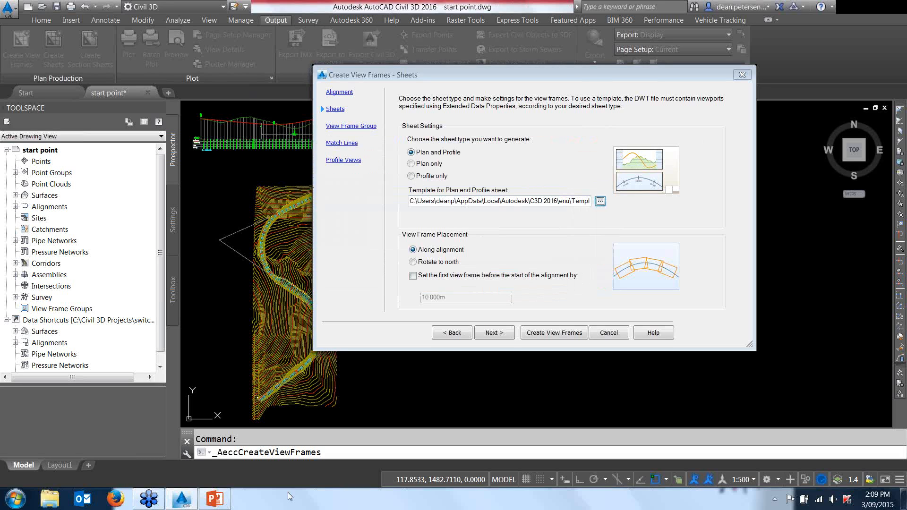
Step: Paste the copied template file onto the Windows desktop and return to Civil 3D
right_click(283, 508)
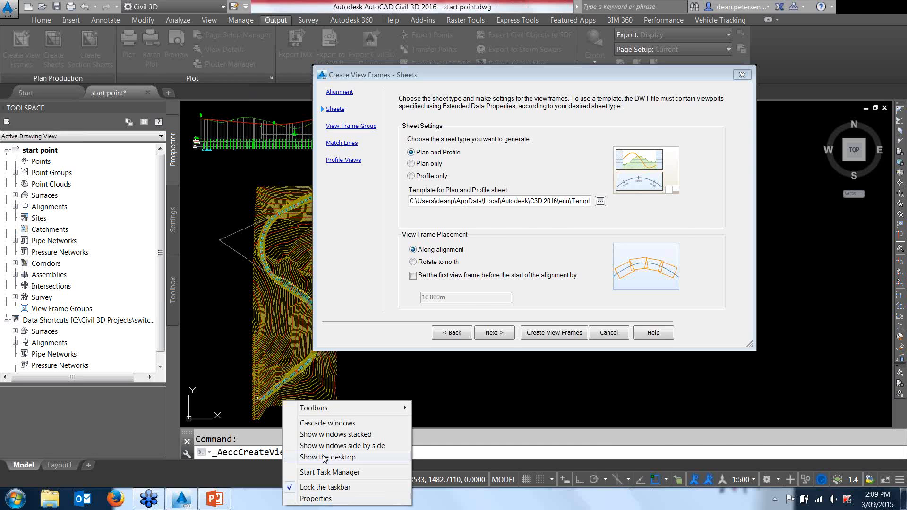
left_click(331, 457)
right_click(263, 220)
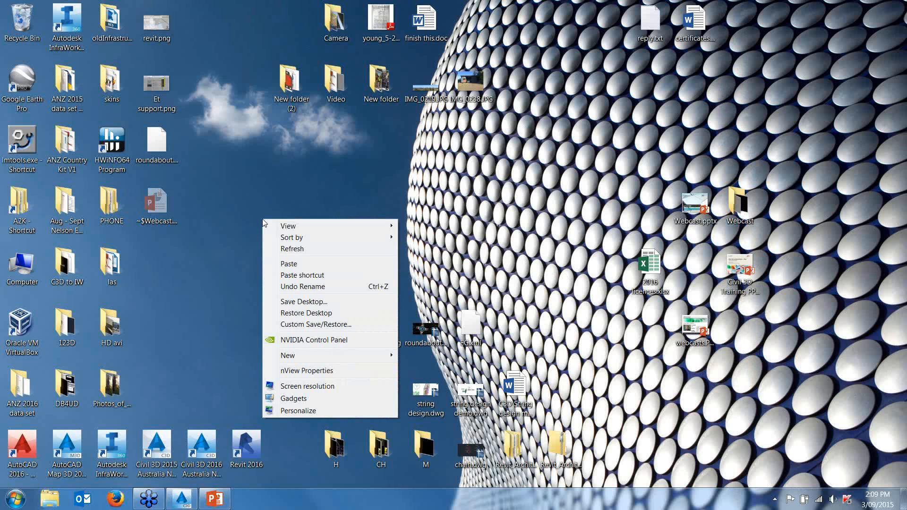
left_click(288, 264)
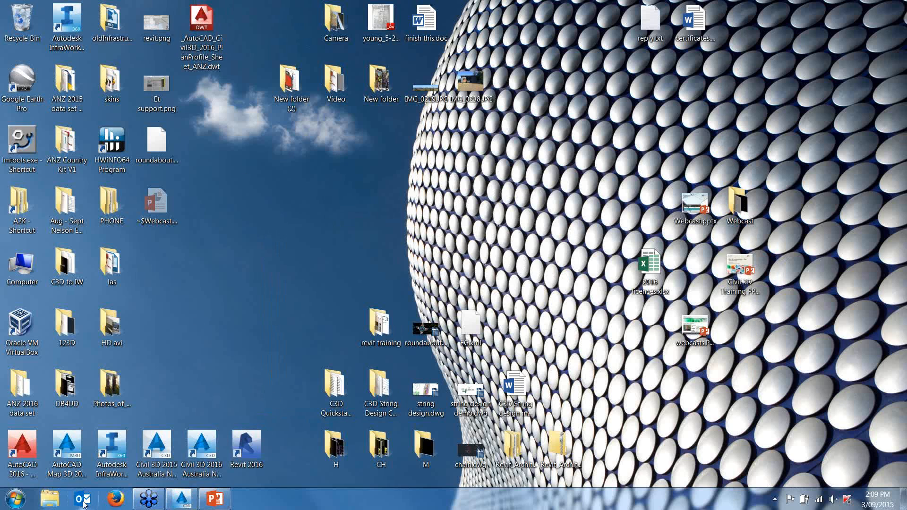
left_click(182, 498)
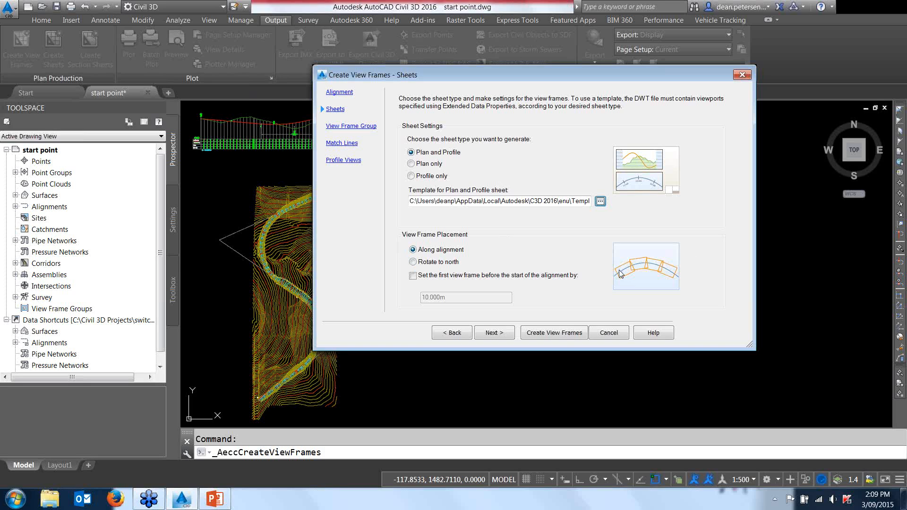
Step: Preview the Rotate to north placement, return to Along alignment, and accept the default view frame group settings
left_click(414, 263)
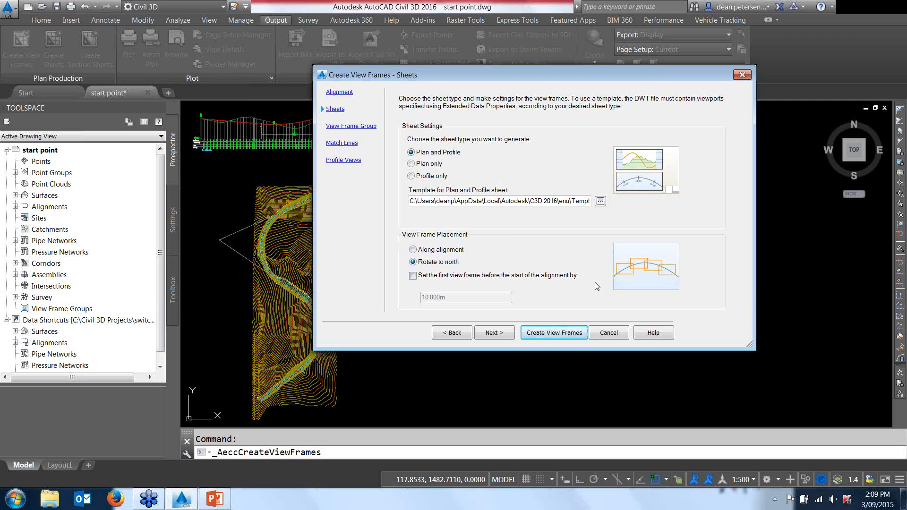
left_click(413, 249)
left_click(505, 333)
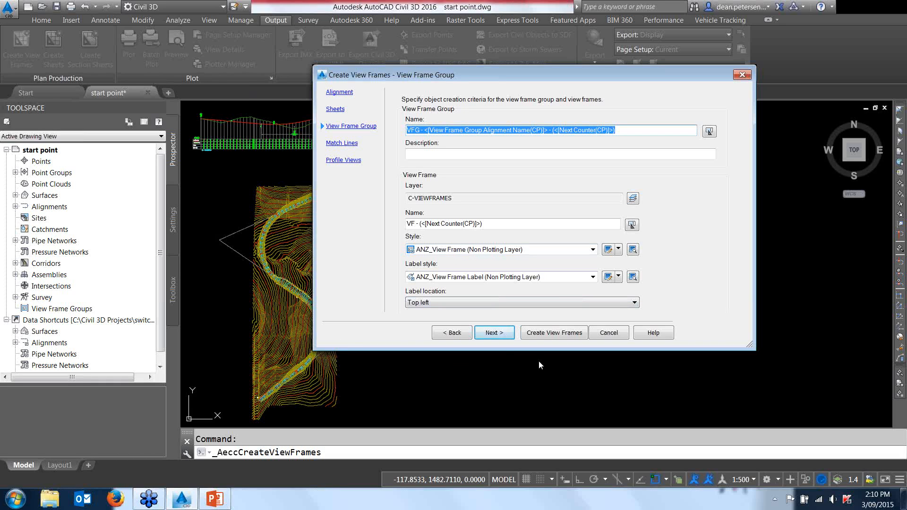
left_click(501, 333)
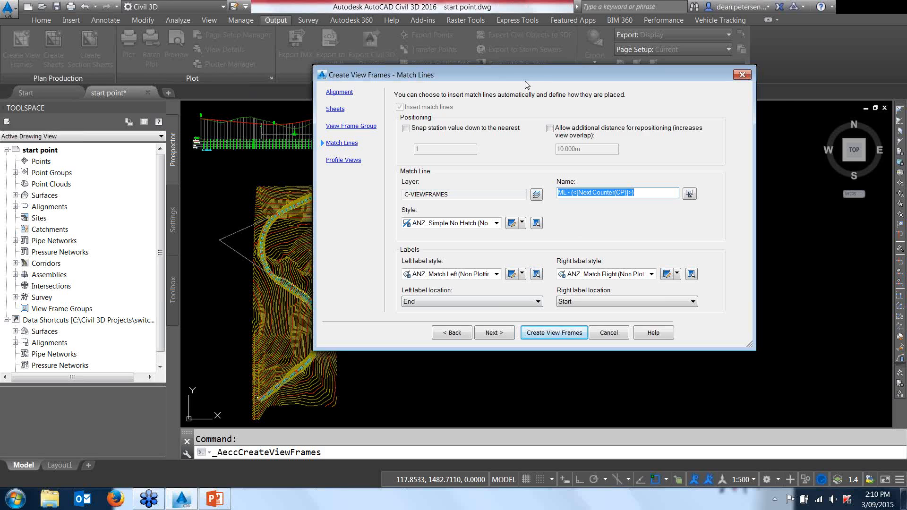
Step: Allow an additional distance of 10.000m for repositioning the match lines, keeping the drawing in view beside the settings
left_click_drag(519, 70, 564, 64)
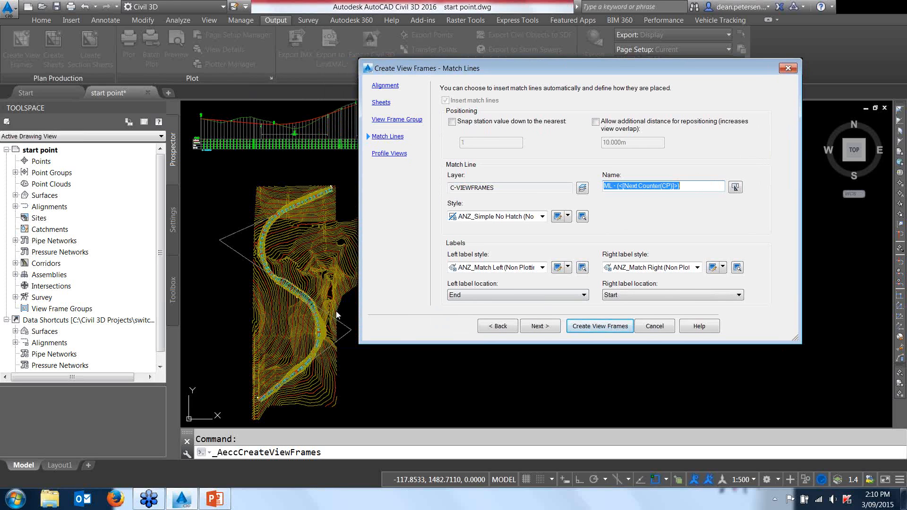
left_click_drag(628, 67, 454, 82)
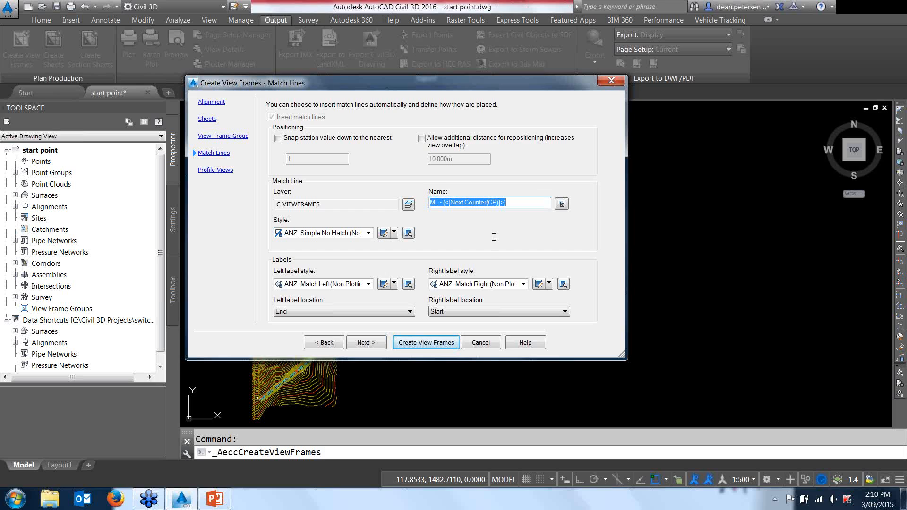
left_click(422, 139)
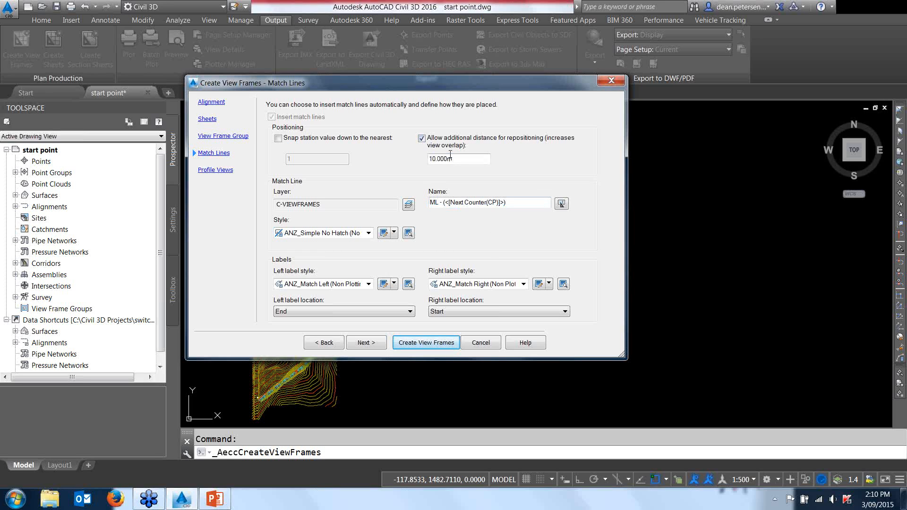
left_click_drag(422, 87, 552, 74)
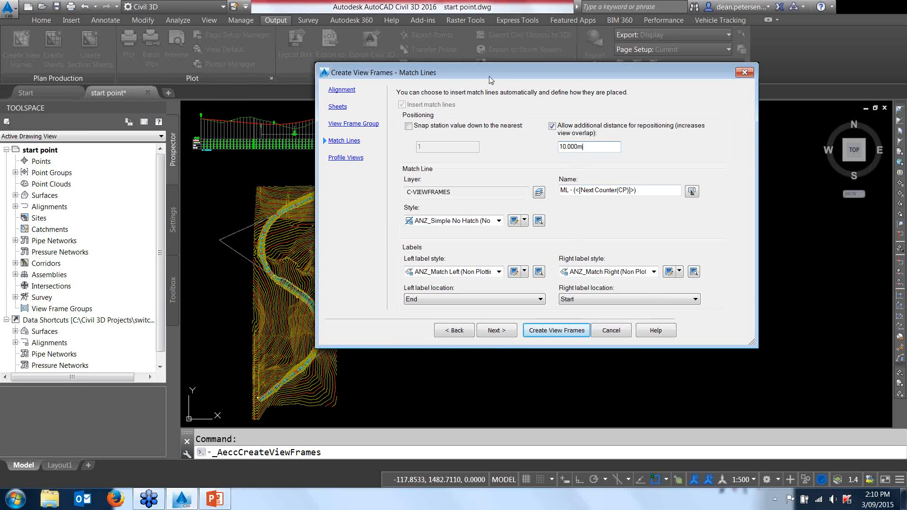
left_click_drag(489, 76, 507, 77)
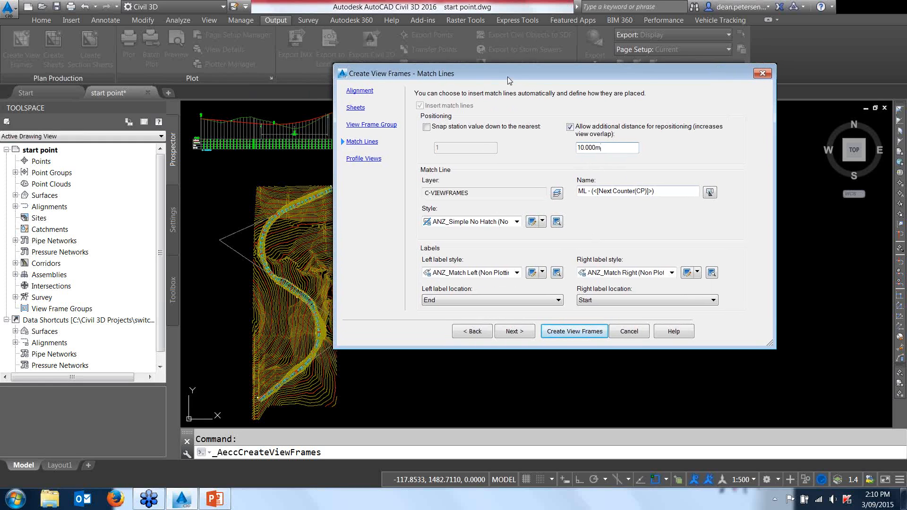
left_click_drag(515, 77, 509, 76)
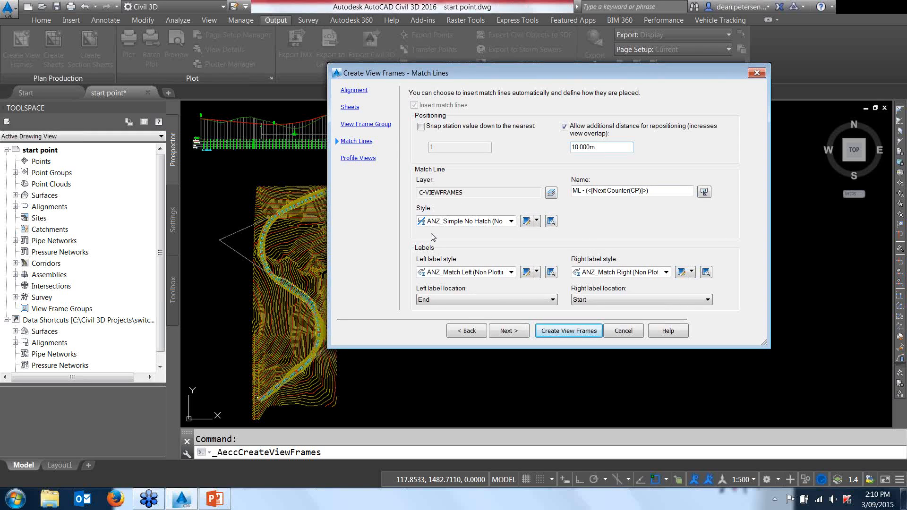
Step: Keep the ANZ_Simple No Hatch match line style and the ANZ_Match Left (Non Plotting Layer) left label style, and accept the match line settings
left_click(512, 222)
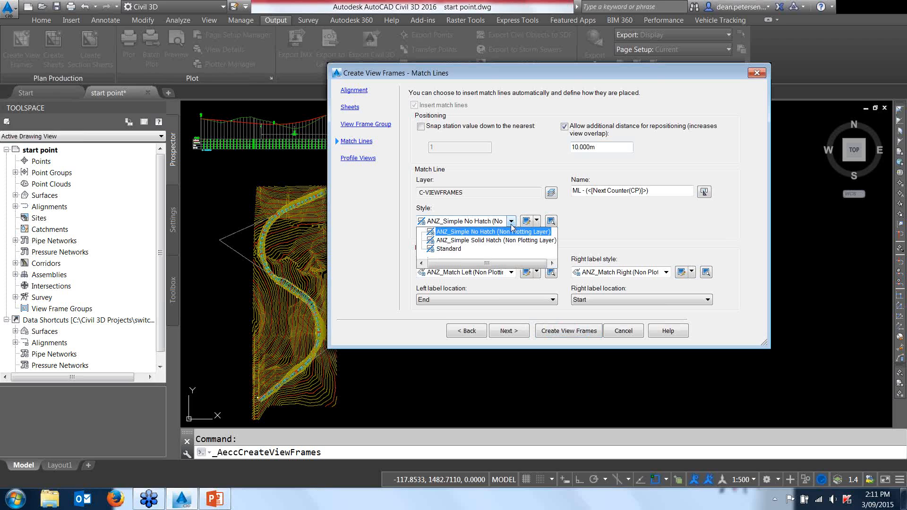
left_click(499, 232)
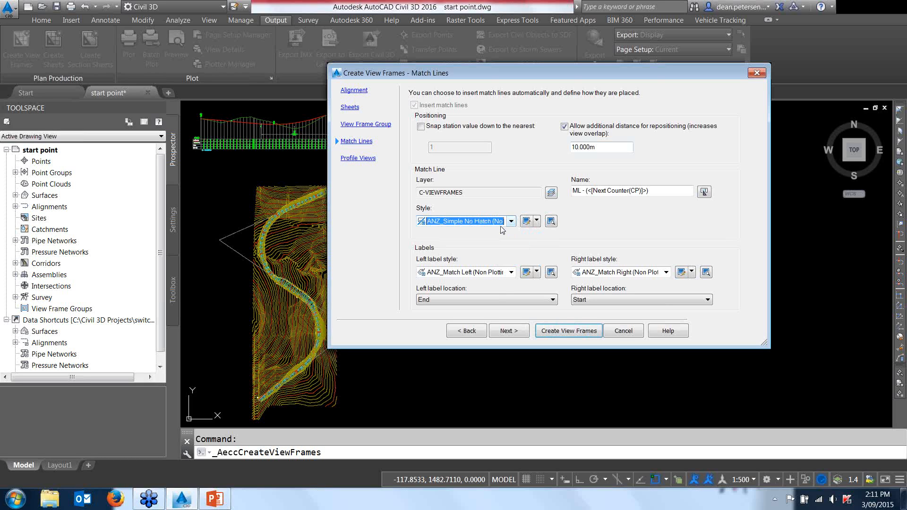
left_click(511, 273)
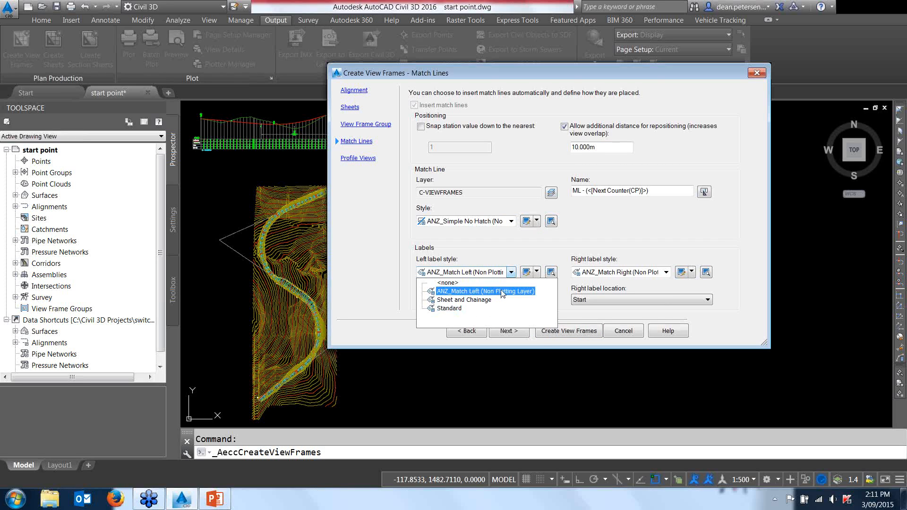
left_click(472, 283)
left_click(478, 275)
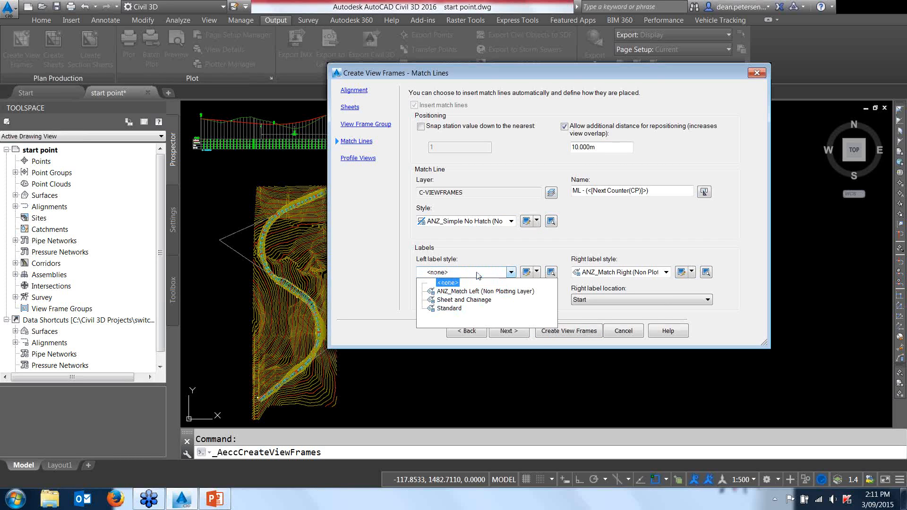
left_click(501, 291)
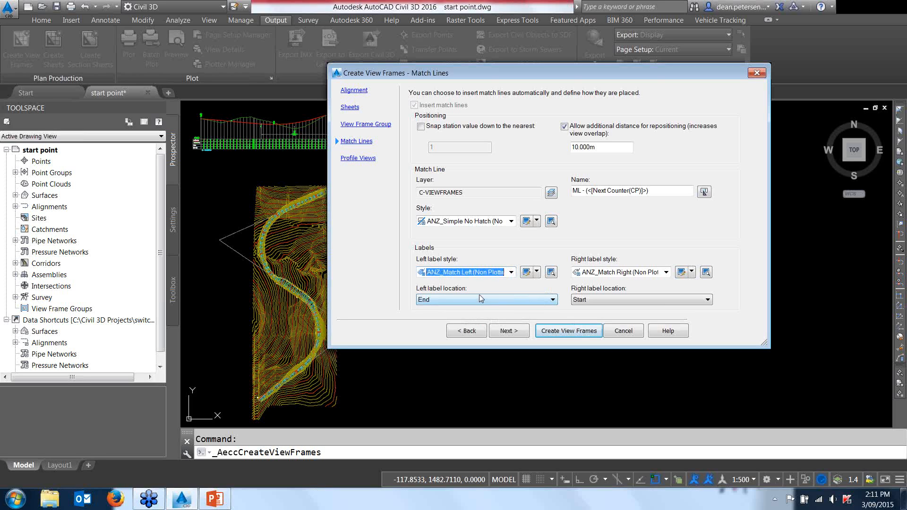
left_click(506, 331)
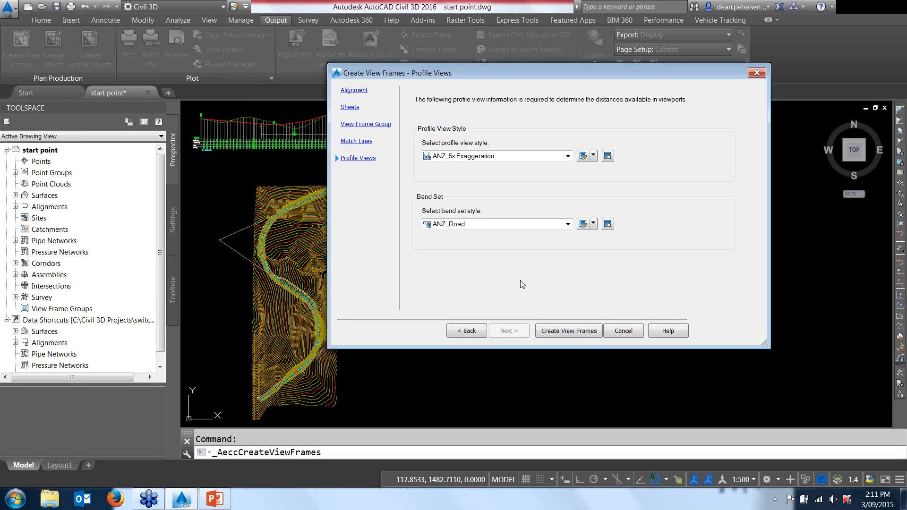
Step: Check the available profile view and band set styles, then create the view frames with ANZ_5x Exaggeration and ANZ_Road
left_click(567, 156)
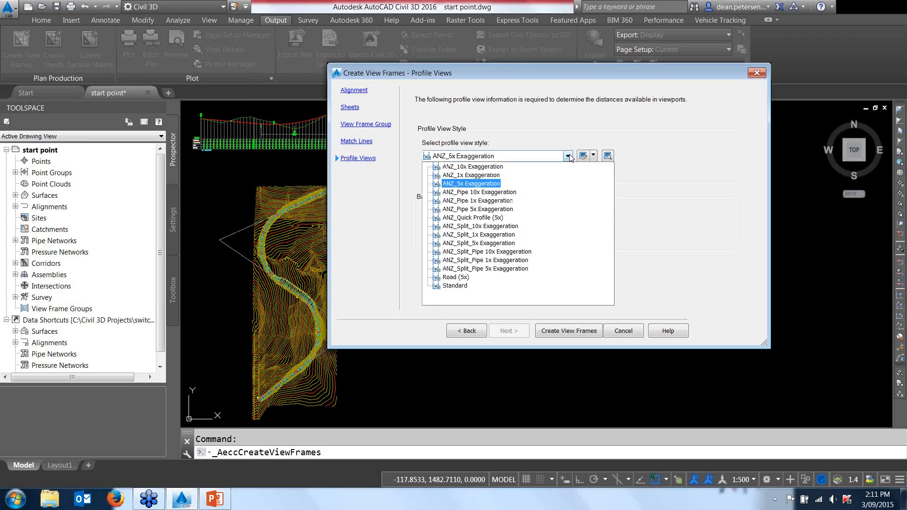
left_click(568, 157)
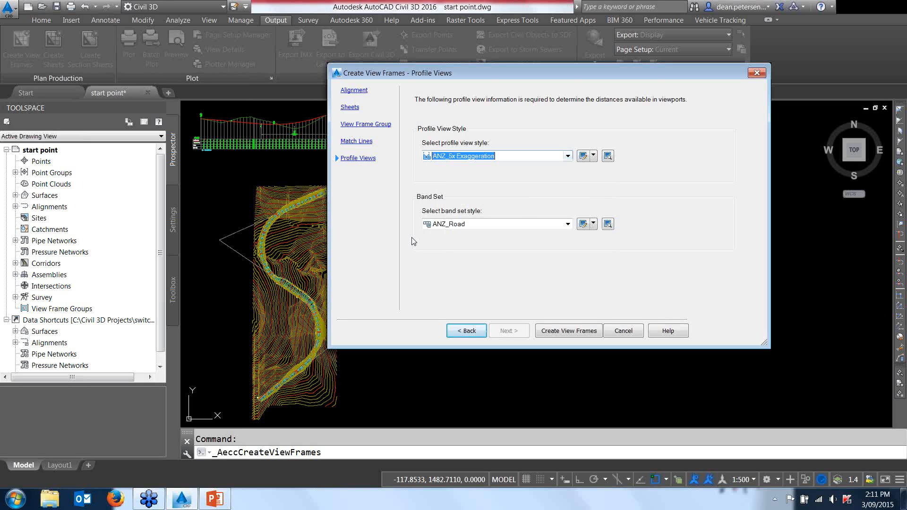
left_click(568, 224)
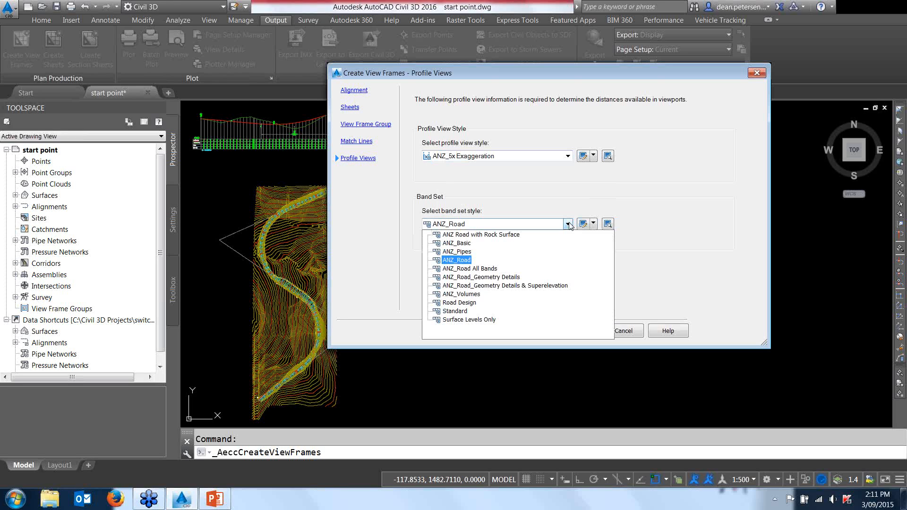
left_click(568, 224)
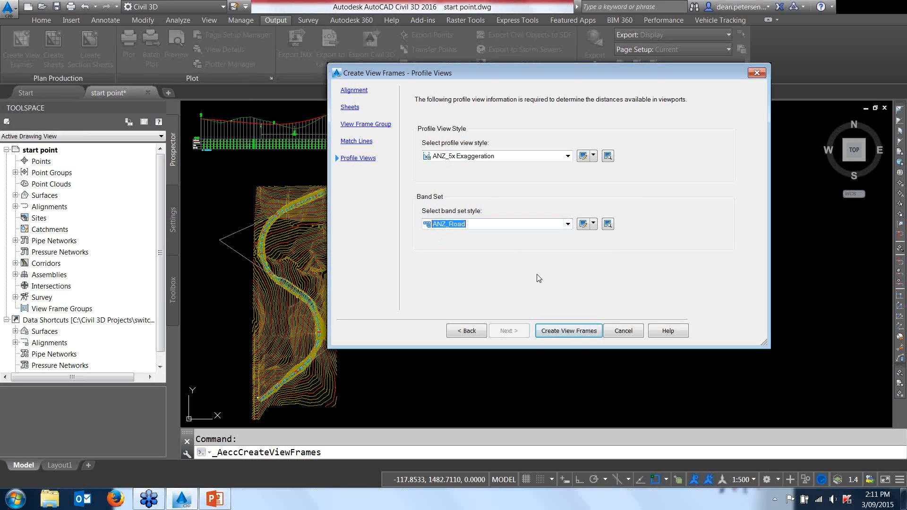
left_click(555, 332)
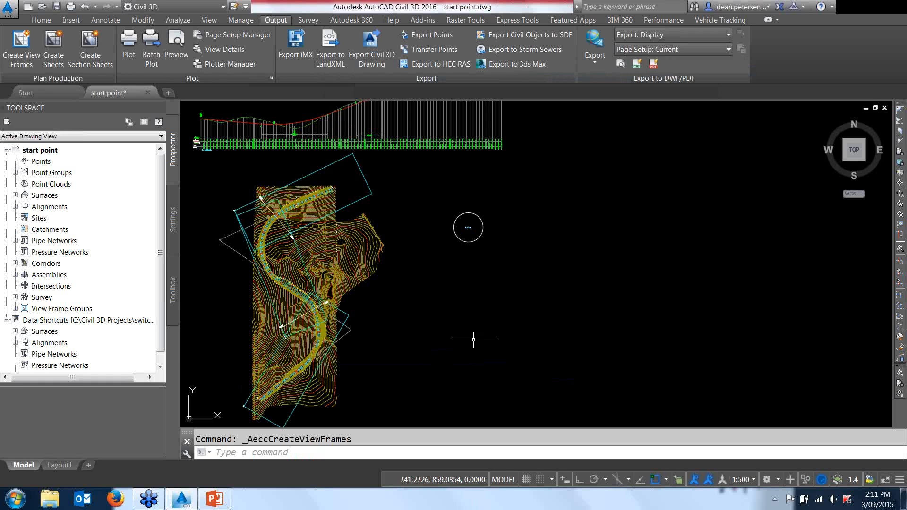
Step: Slide the southernmost view frame, VF - (1), slightly along the alignment by its station grip
middle_click_drag(432, 344, 532, 334)
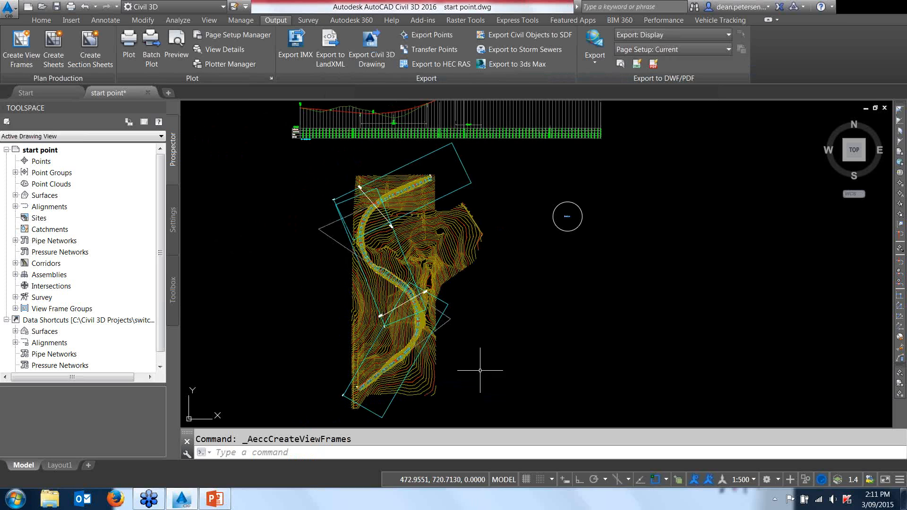
scroll(446, 302, "up", 4)
left_click(445, 299)
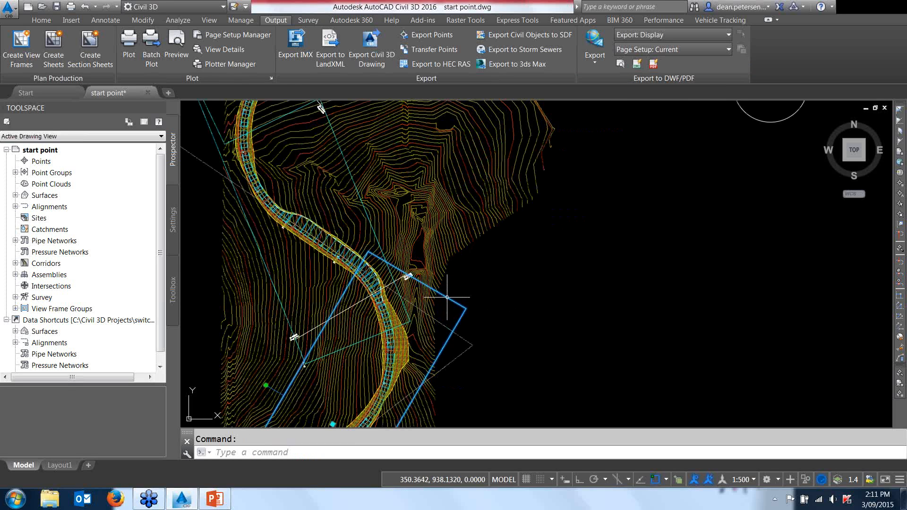
scroll(529, 302, "down", 5)
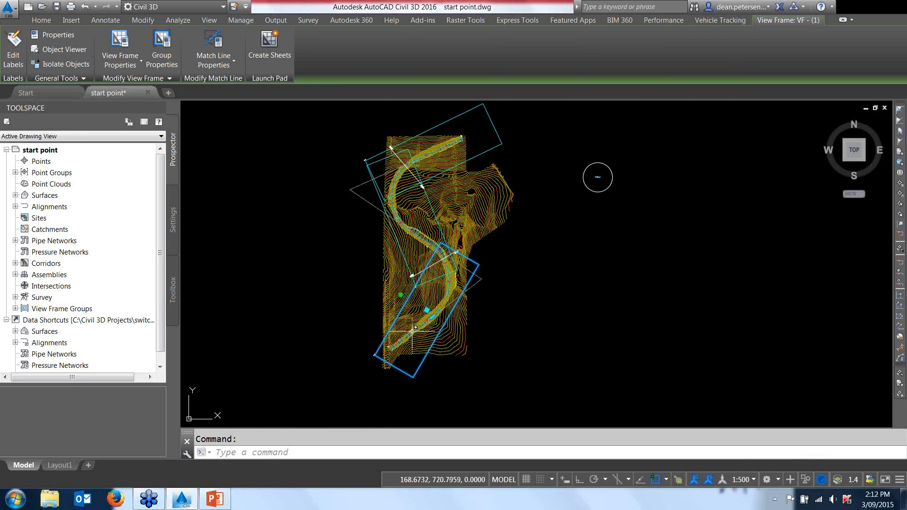
scroll(412, 331, "up", 2)
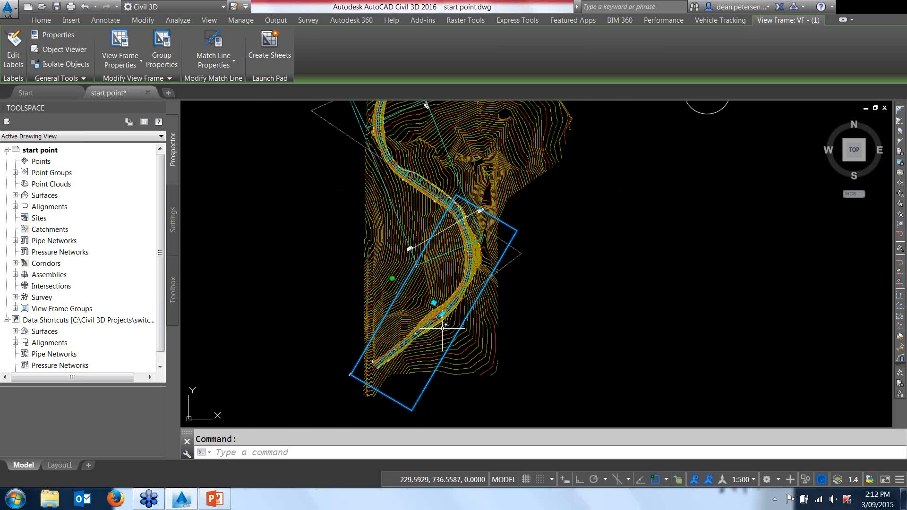
scroll(442, 326, "up", 3)
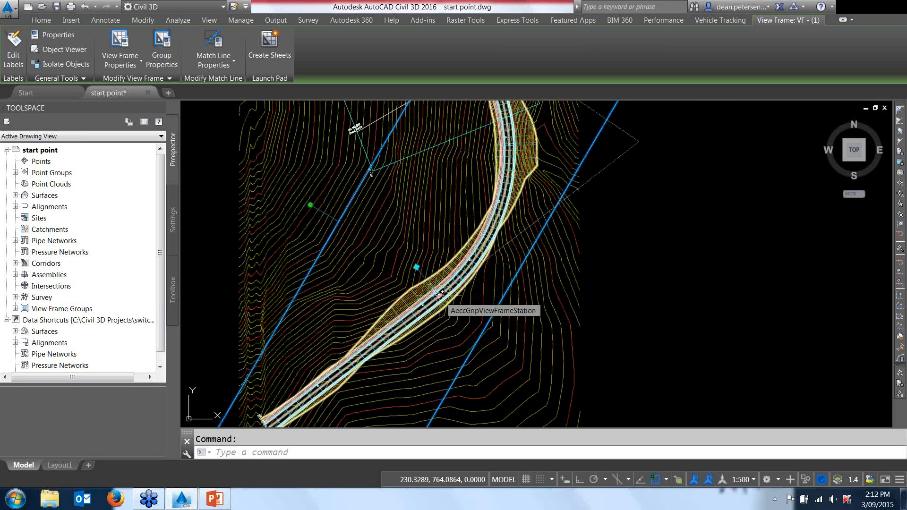
left_click(440, 293)
scroll(467, 263, "down", 5)
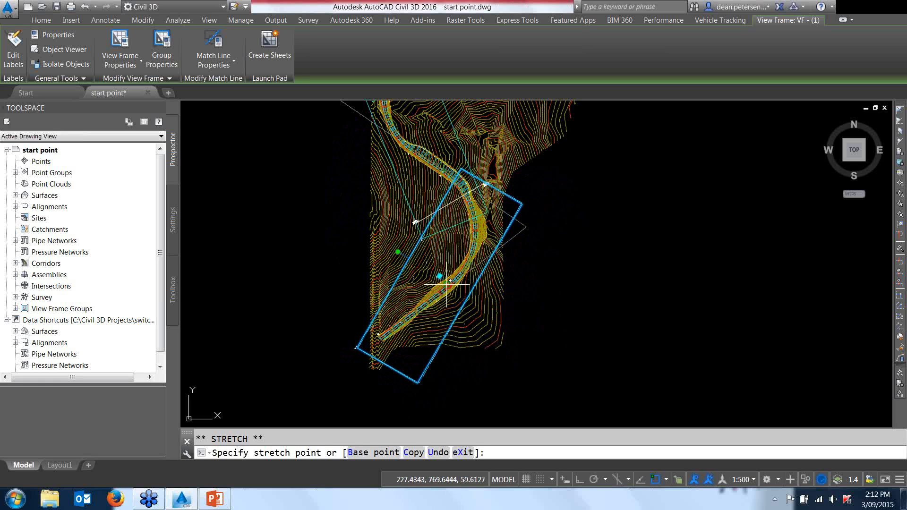
left_click(455, 300)
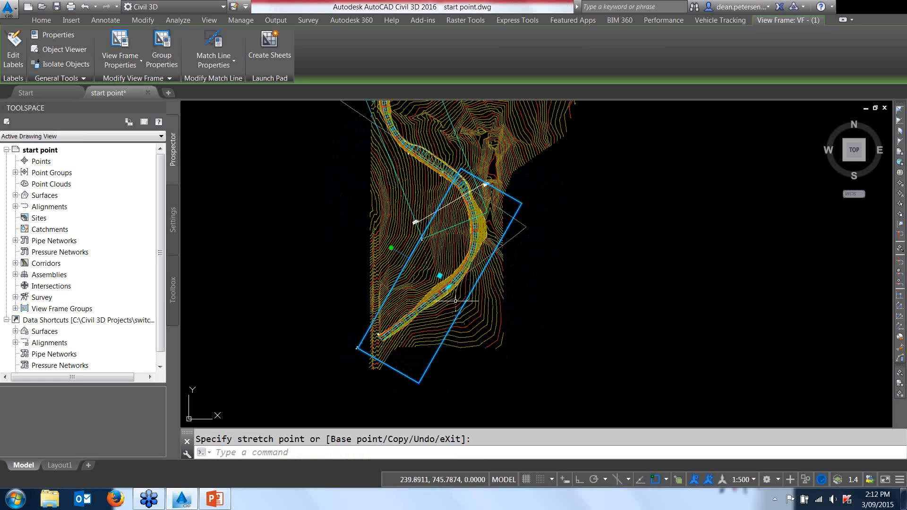
Step: Rotate view frame VF - (1) a few degrees clockwise so it stands more upright around the road
left_click(392, 248)
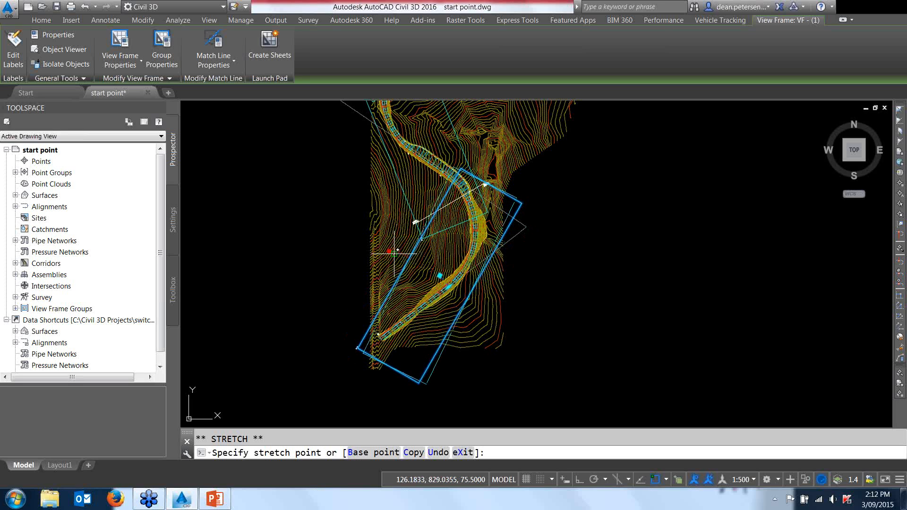
left_click(352, 235)
scroll(433, 280, "up", 2)
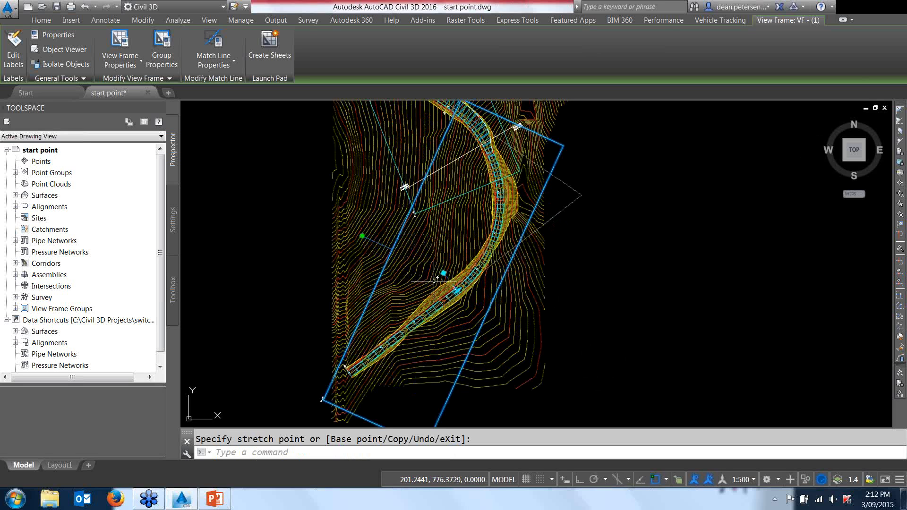
left_click(443, 273)
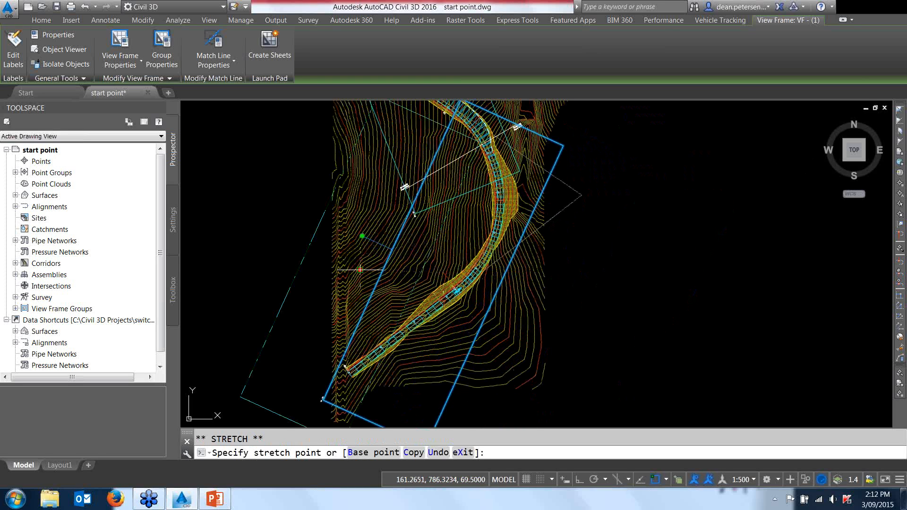
key("Escape")
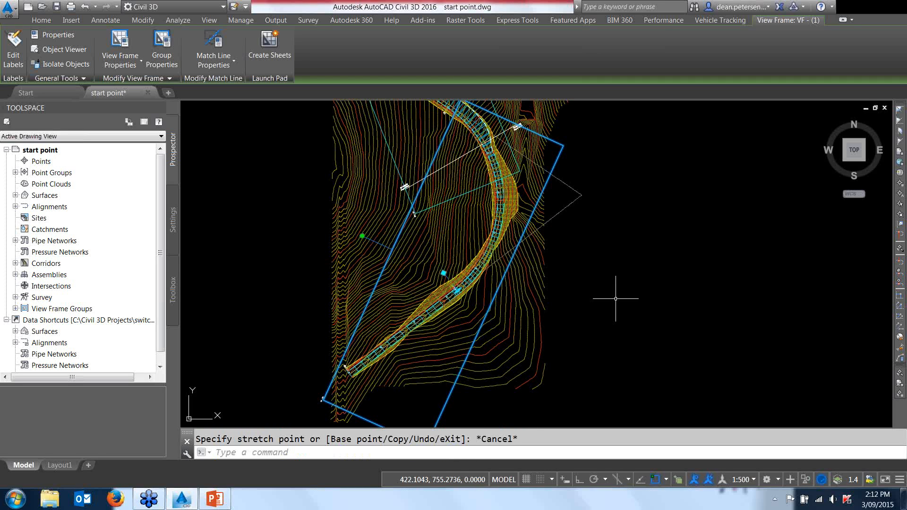
scroll(525, 297, "down", 2)
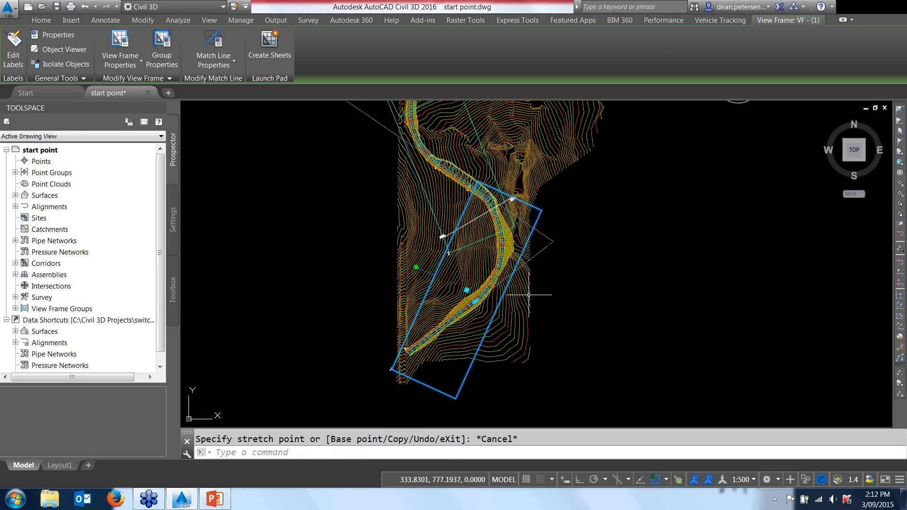
Step: Select the CH 363.000 match line between the first and second view frames
middle_click_drag(470, 255, 507, 368)
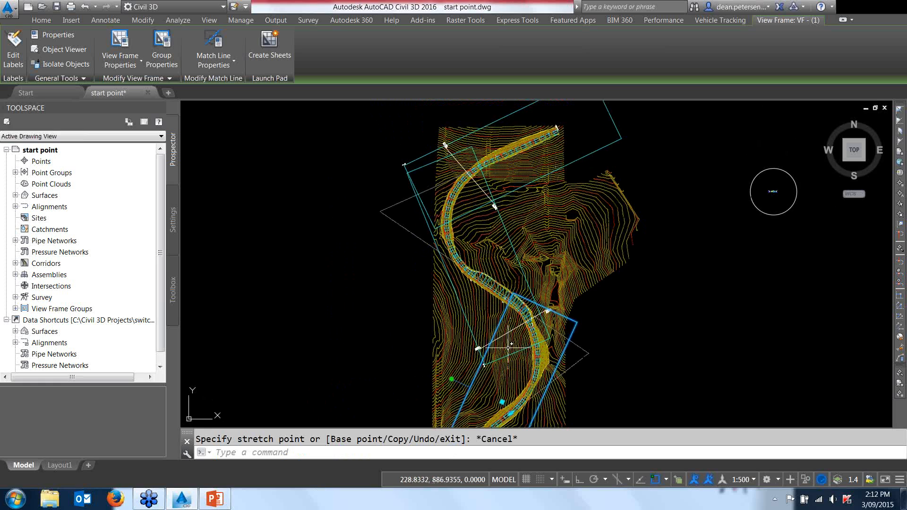
middle_click_drag(510, 345, 445, 327)
scroll(441, 325, "up", 8)
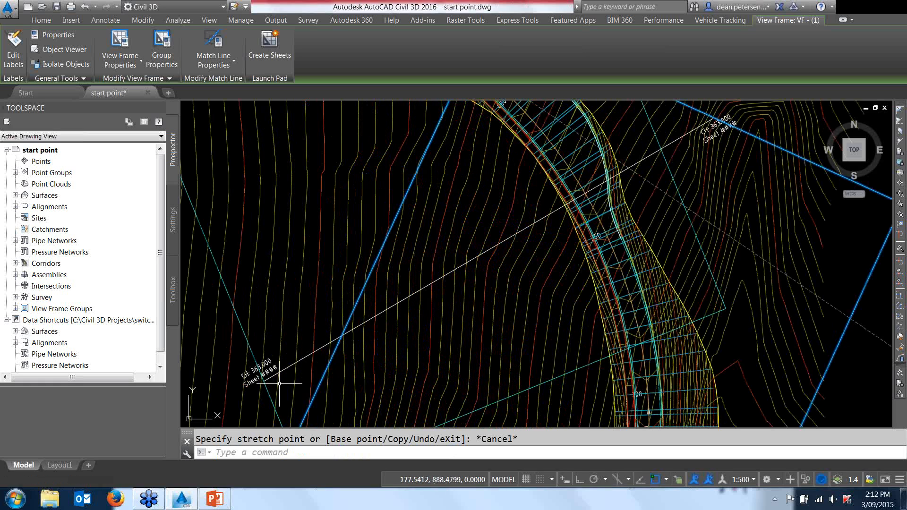
left_click(383, 311)
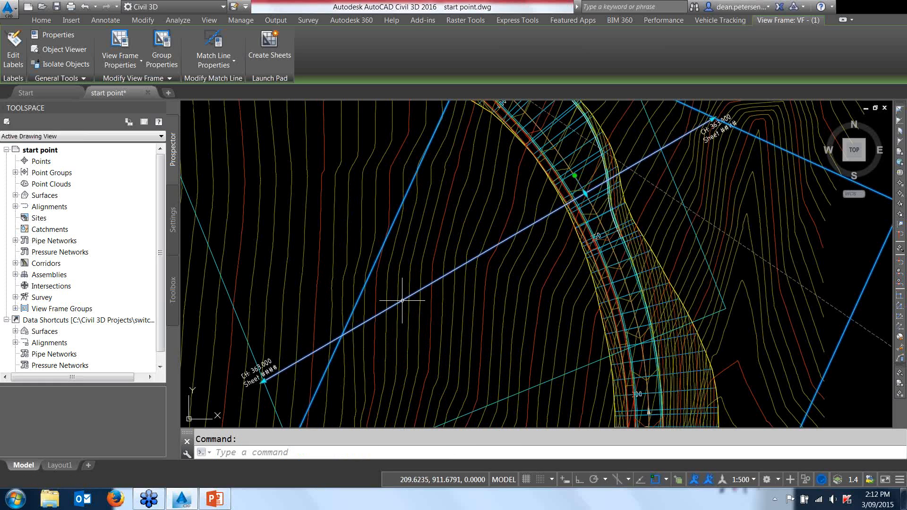
scroll(457, 300, "down", 3)
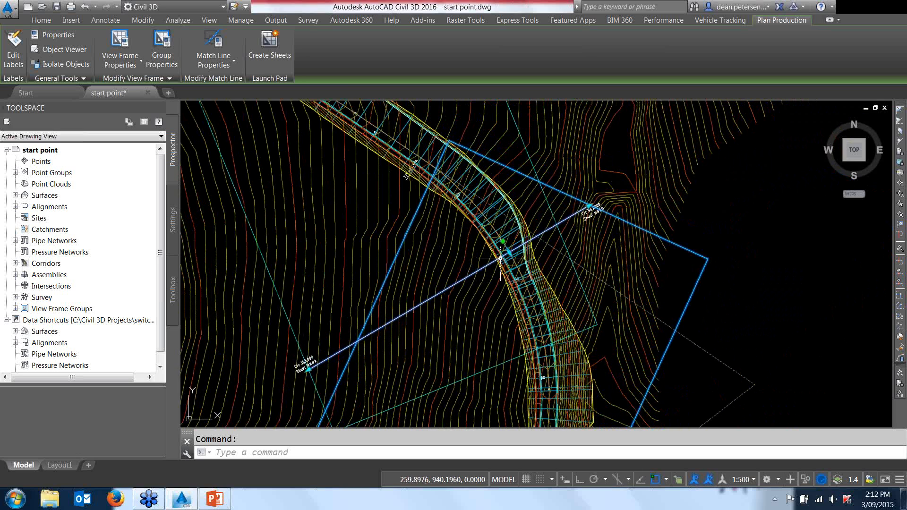
left_click(509, 252)
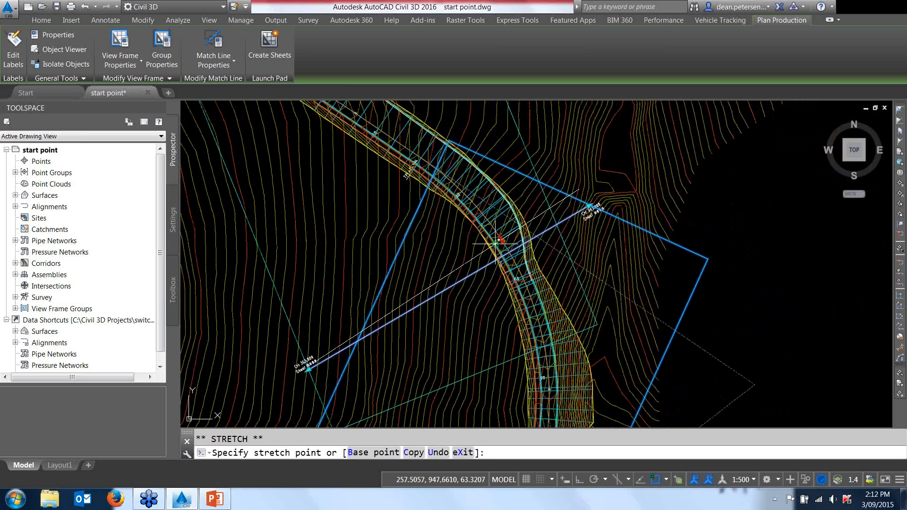
scroll(500, 246, "up", 4)
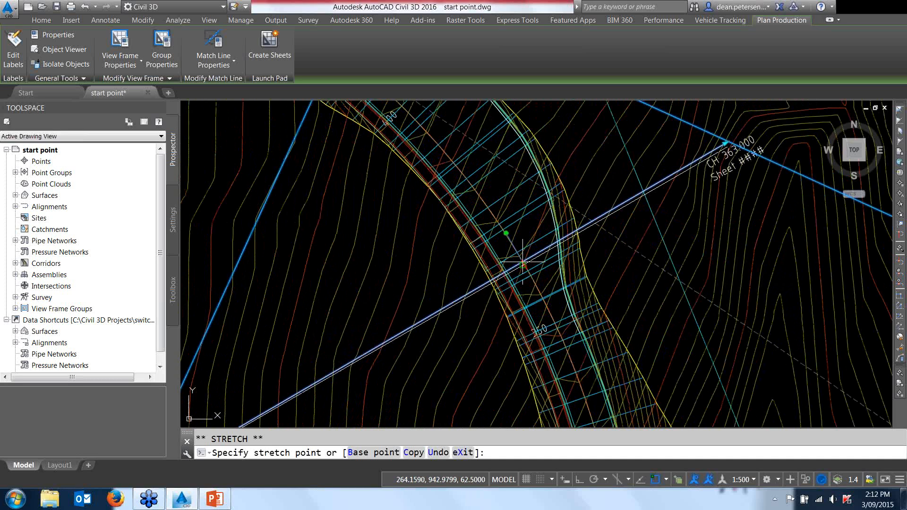
key("Escape")
scroll(472, 270, "down", 5)
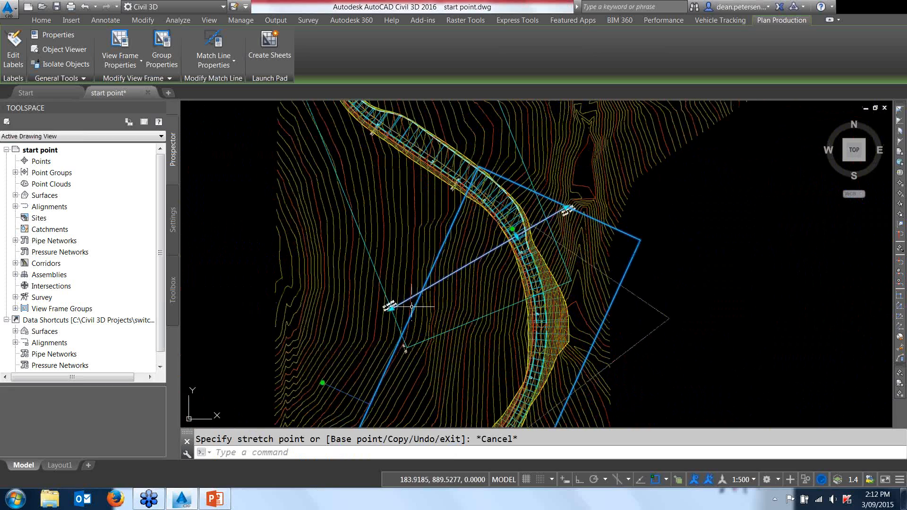
Step: Shorten the southwestern end of the CH 363.000 match line so it finishes just inside the edge of view frame VF - (1)
scroll(412, 307, "up", 4)
left_click(412, 285)
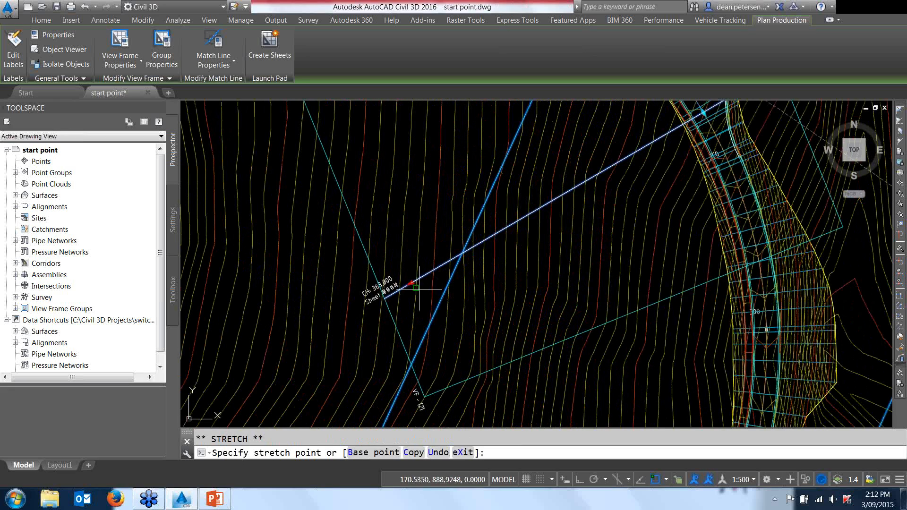
scroll(419, 289, "down", 2)
left_click(496, 268)
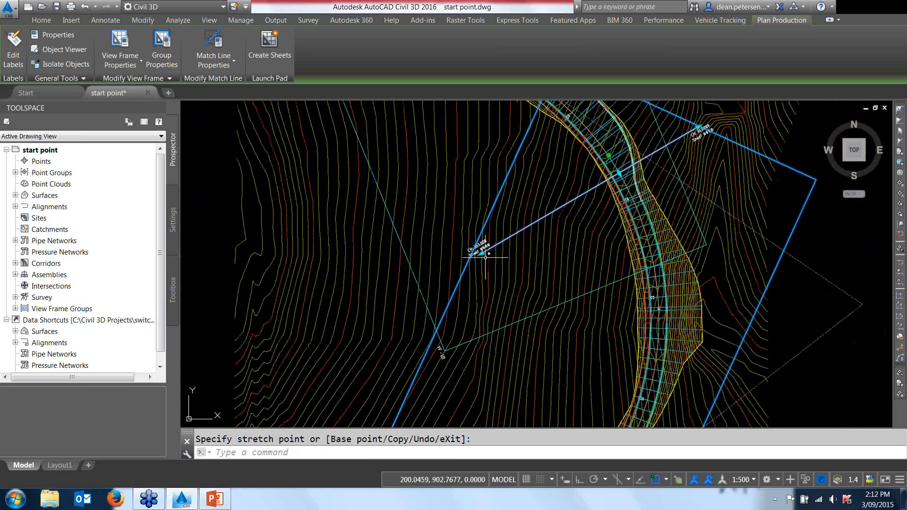
scroll(485, 258, "up", 3)
left_click(509, 234)
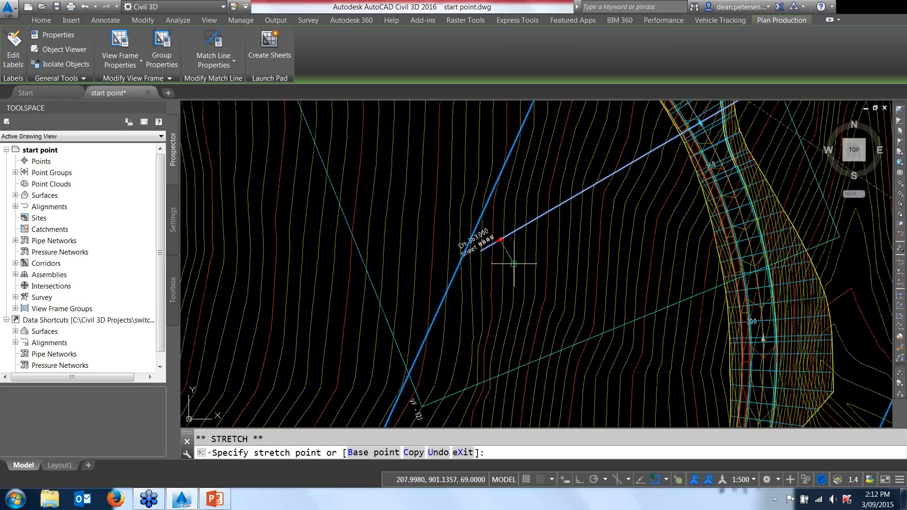
left_click(514, 264)
scroll(514, 263, "down", 2)
Step: Shorten the northeastern end of the CH 363.000 match line to just past the corridor, short of the second view frame's edge
scroll(475, 208, "up", 5)
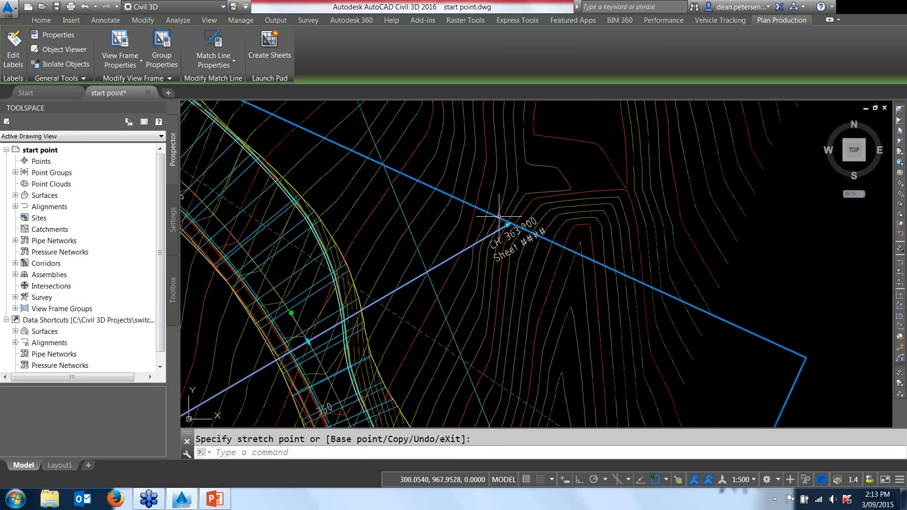
left_click(387, 262)
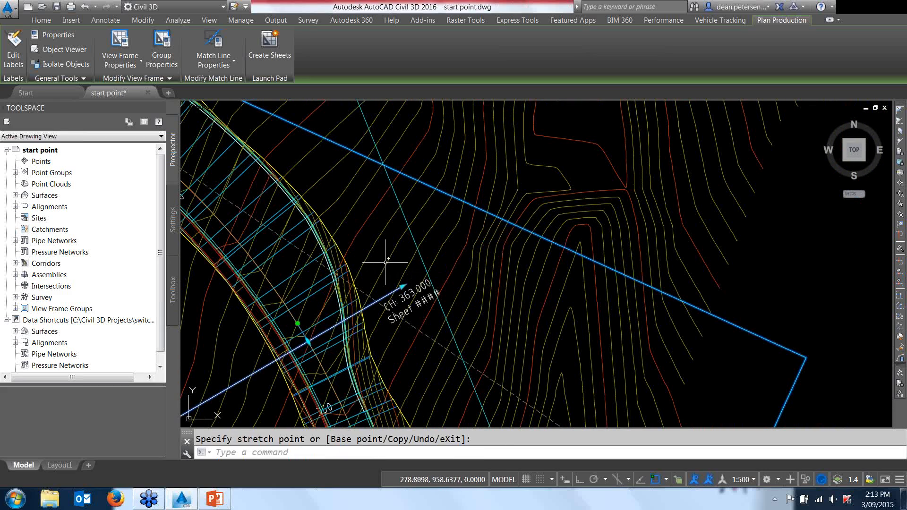
left_click(401, 287)
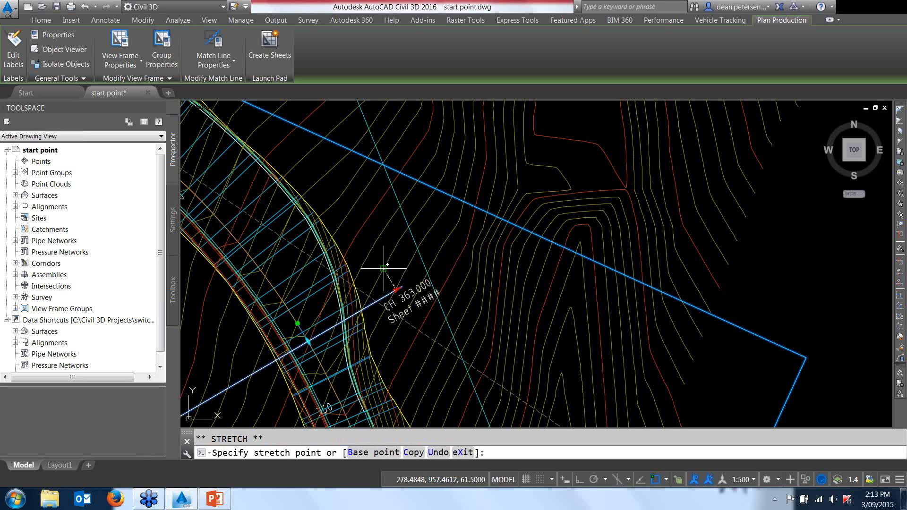
left_click(384, 268)
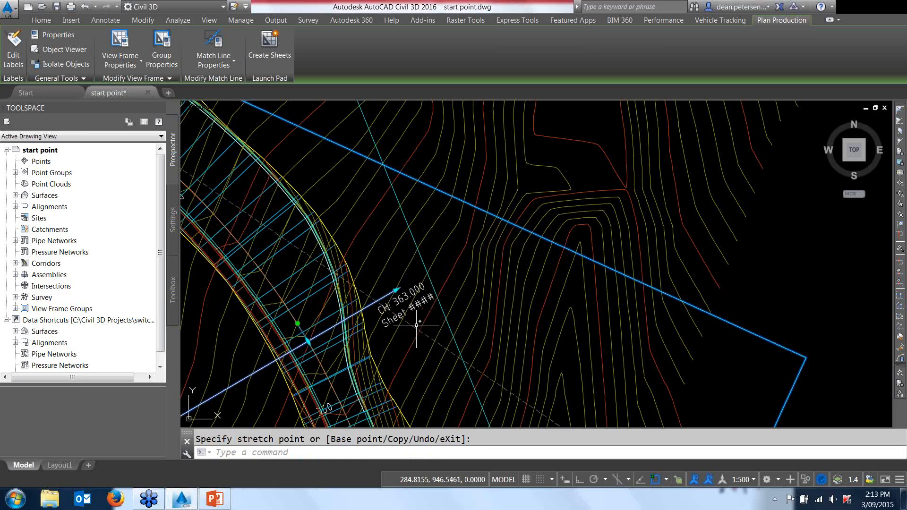
Step: Shorten both ends of the CH 726.000 match line so they stay inside the overlap of the second and third view frames
scroll(407, 311, "down", 6)
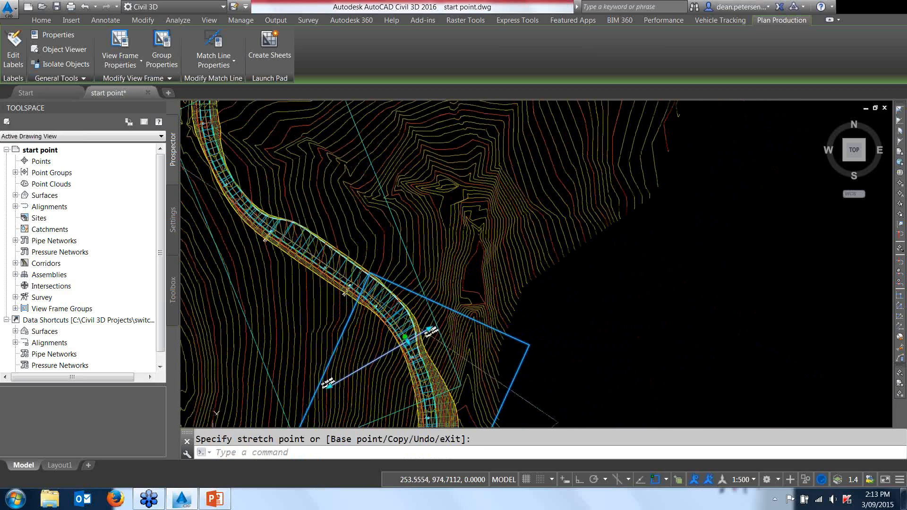
middle_click_drag(369, 293, 388, 329)
scroll(340, 245, "up", 6)
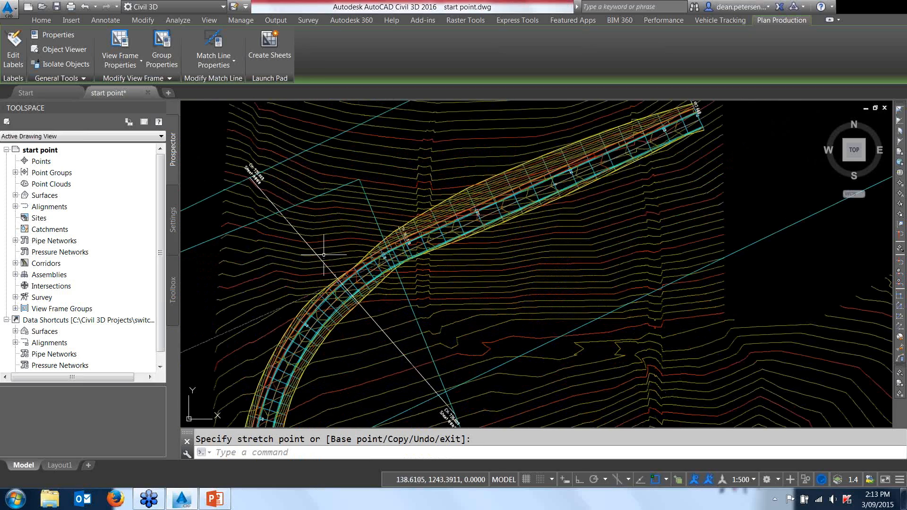
left_click(237, 180)
left_click(250, 178)
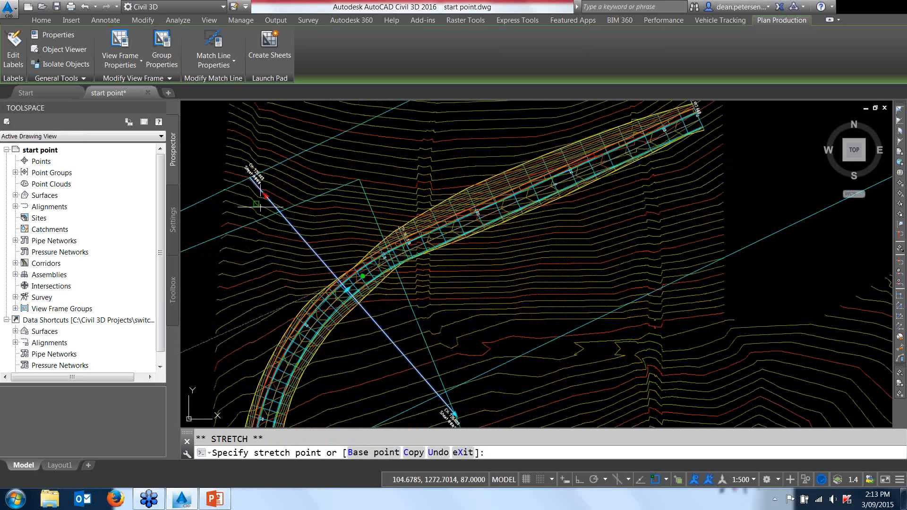
left_click(299, 234)
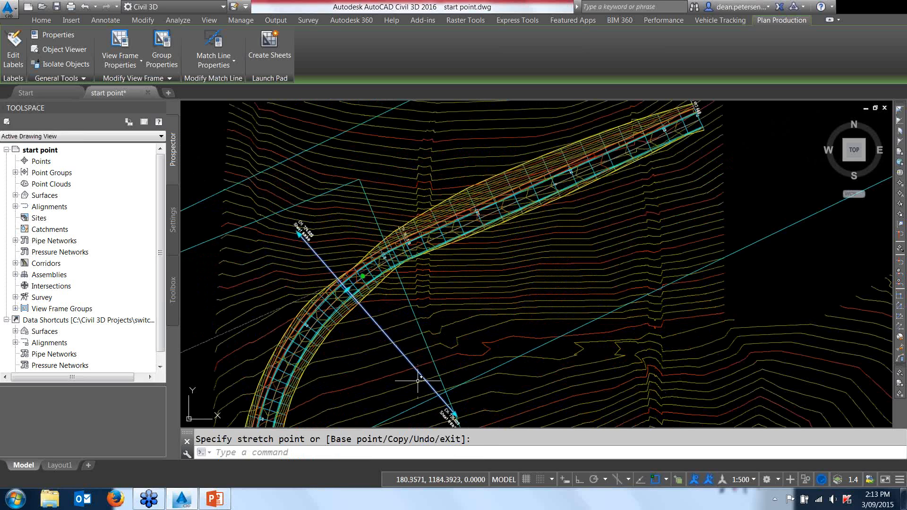
left_click(456, 410)
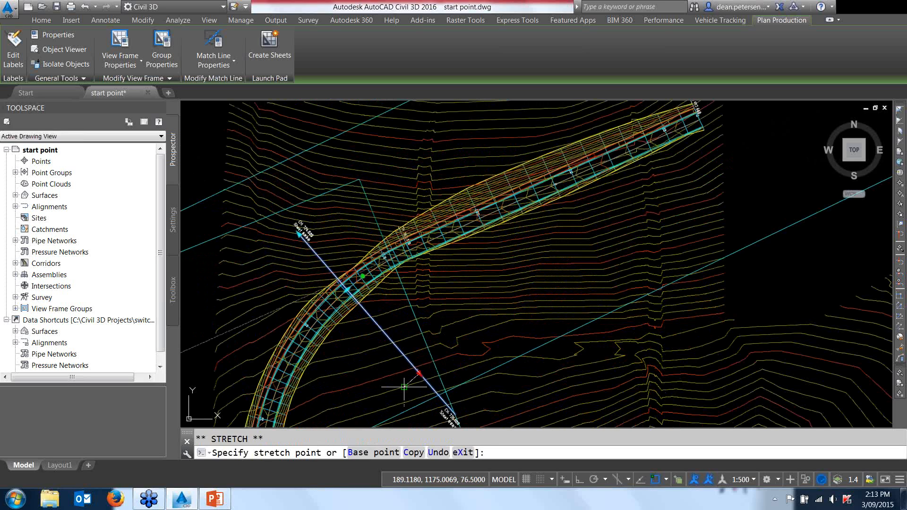
left_click(412, 391)
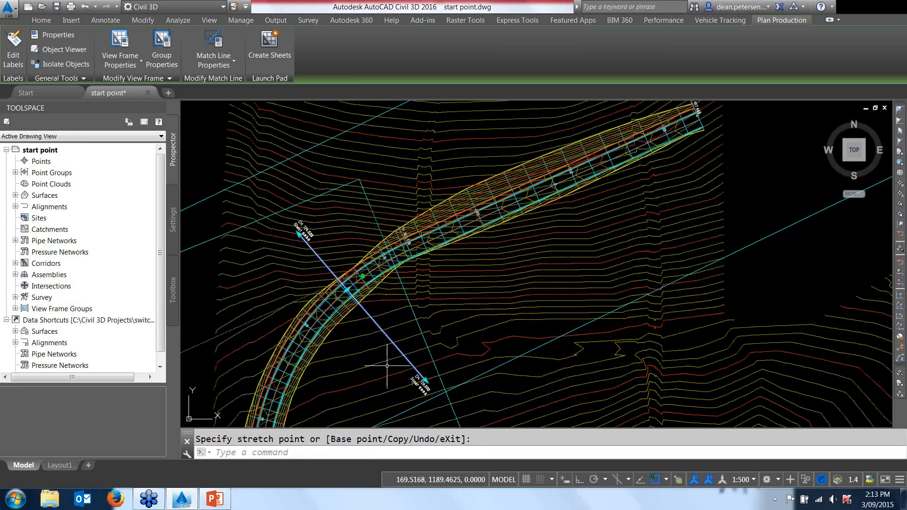
Step: Extend the northwestern end of the CH 726.000 match line slightly outward from the corridor
scroll(370, 359, "down", 3)
middle_click_drag(335, 347, 357, 295)
scroll(368, 267, "up", 5)
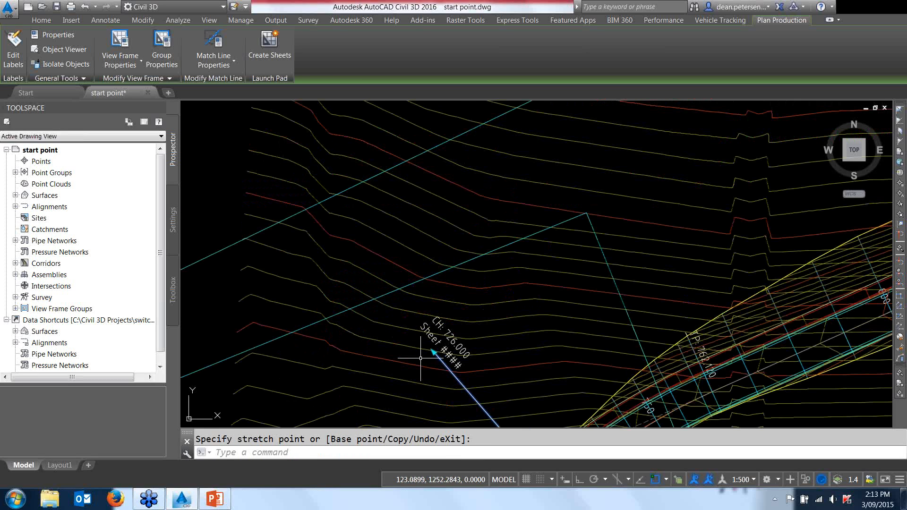
left_click(434, 353)
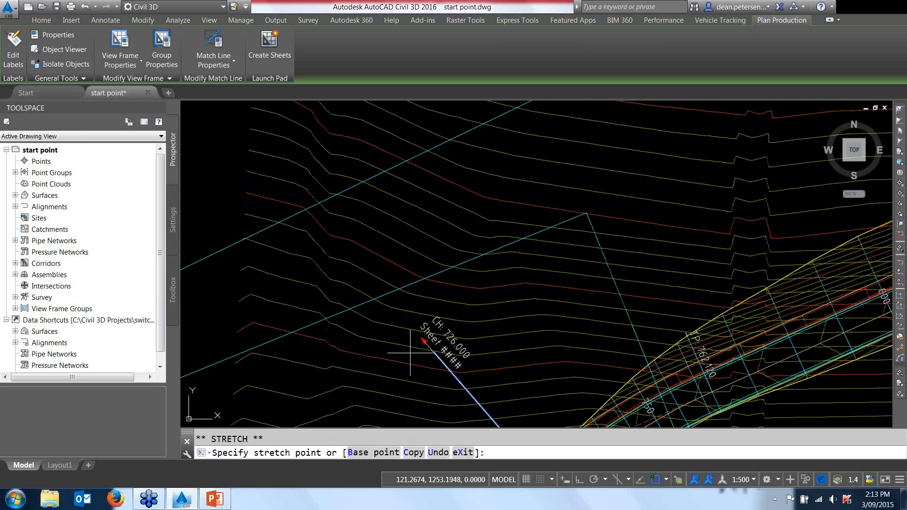
left_click(410, 352)
scroll(405, 344, "down", 6)
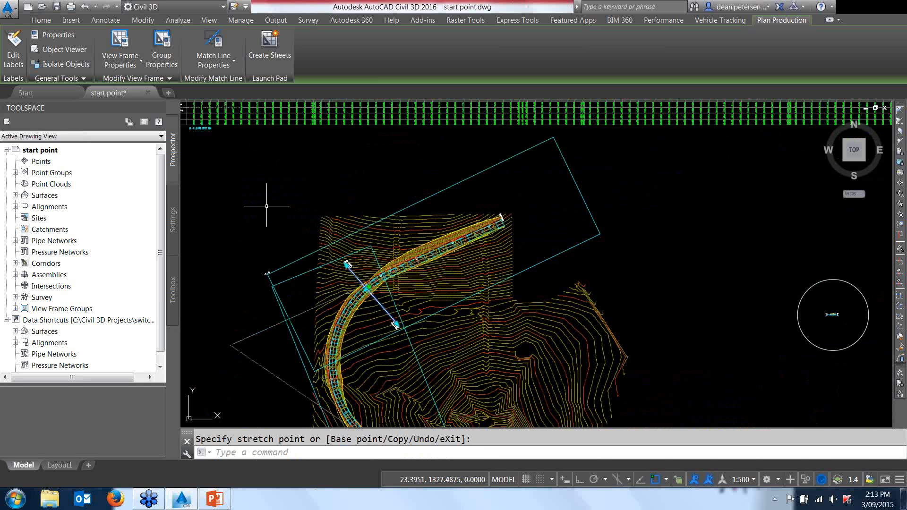
Step: Deselect the CH 726.000 match line
key("Escape")
key("Escape")
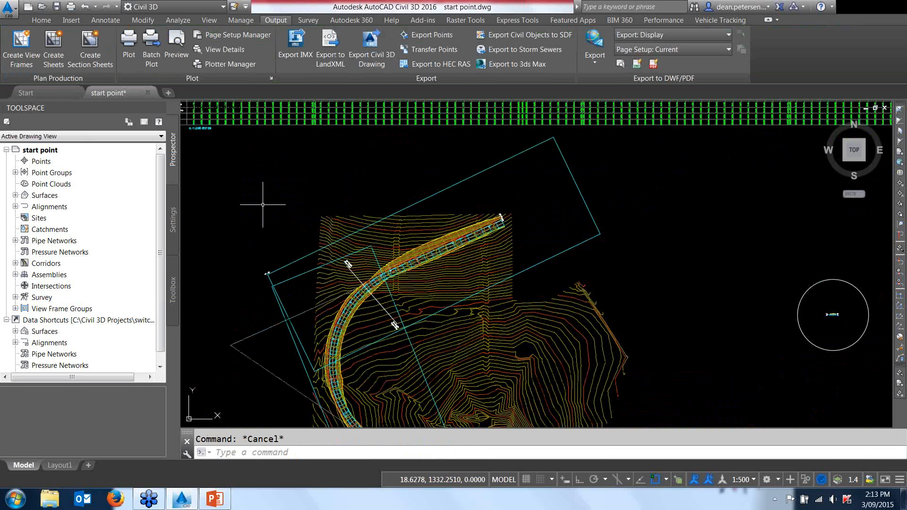
scroll(262, 204, "down", 3)
middle_click_drag(240, 240, 317, 213)
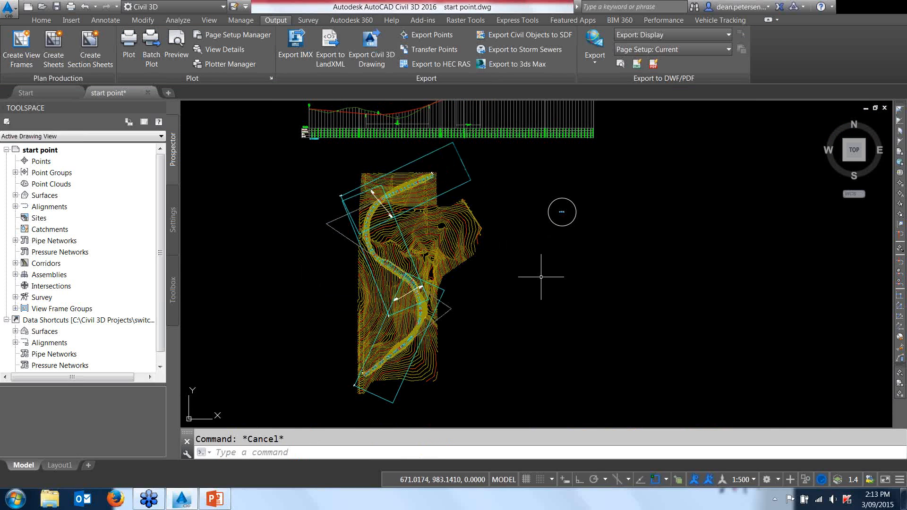
Step: Open the drawing template _AutoCAD_Civil3D_2016_PlanProfile_Sheet_ANZ.dwt from the Desktop folder
left_click(42, 7)
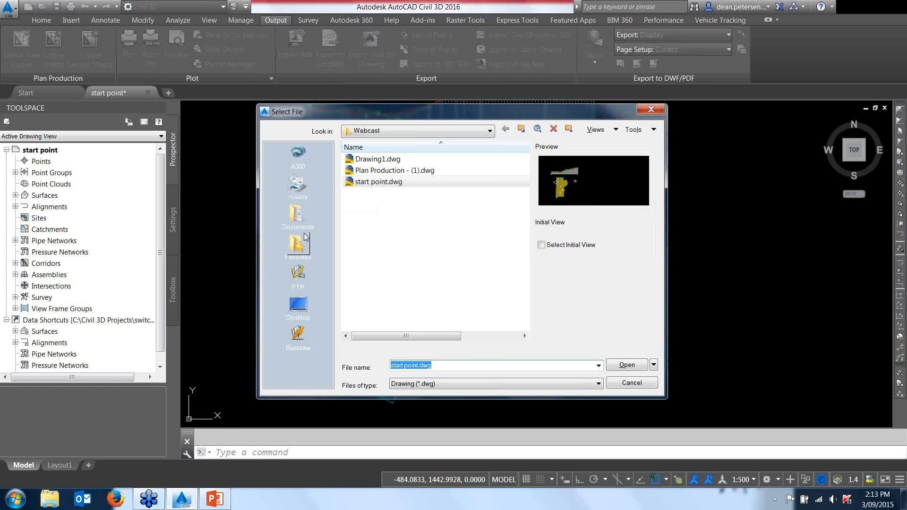
left_click(298, 304)
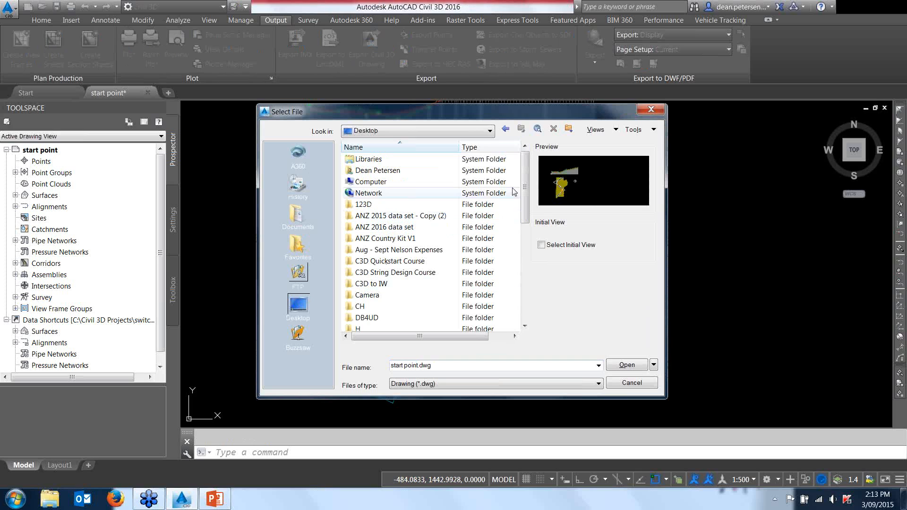
left_click_drag(525, 182, 526, 266)
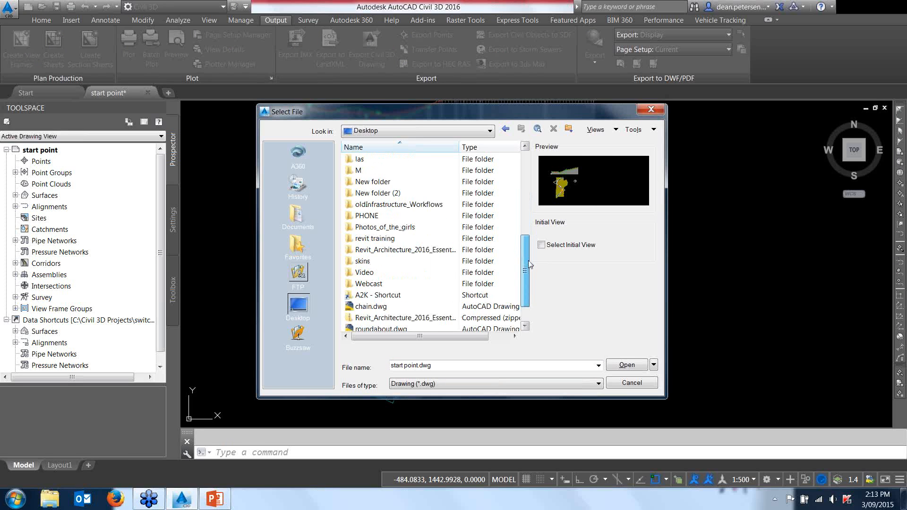
left_click(458, 384)
left_click(442, 411)
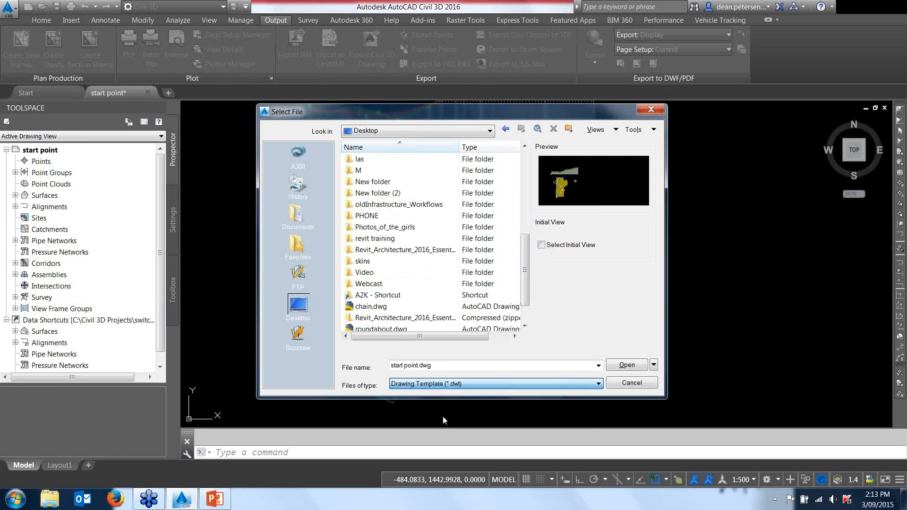
left_click(299, 304)
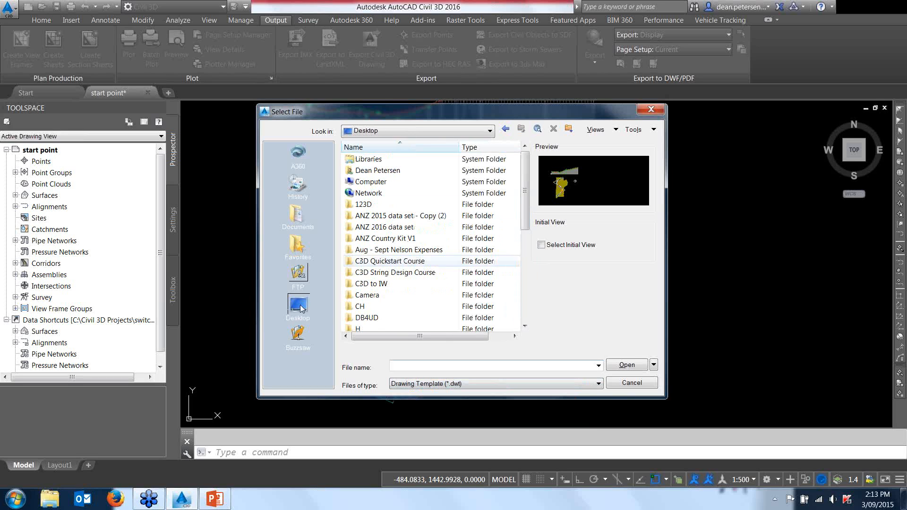
left_click_drag(526, 185, 525, 281)
left_click(425, 296)
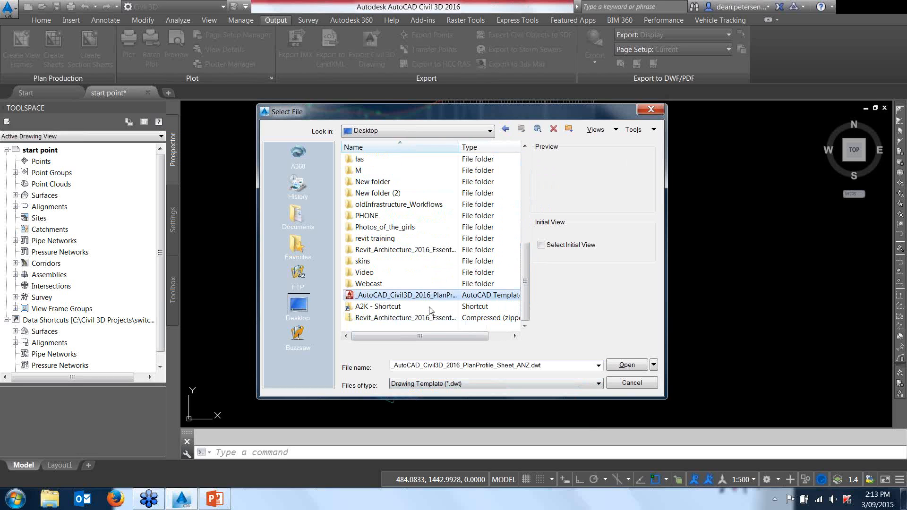
left_click(622, 368)
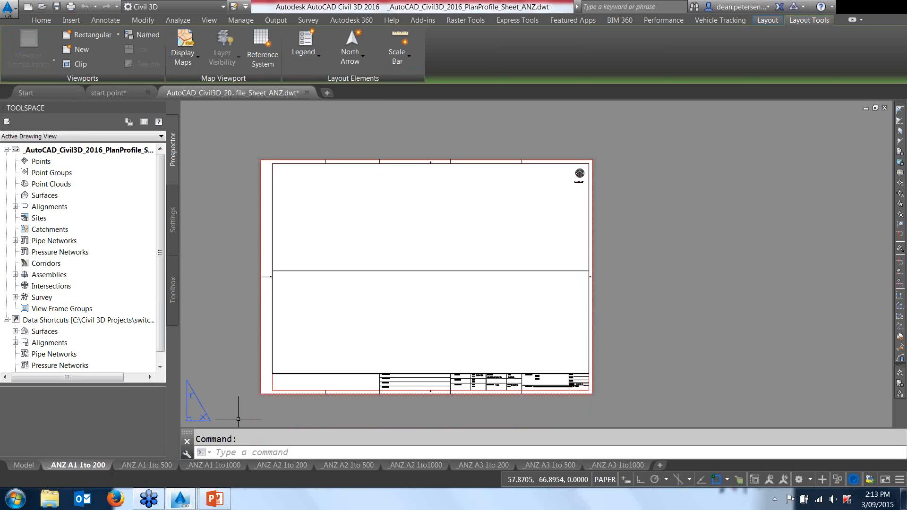
Step: Examine the title block and overall sheet arrangement of the _ANZ A1 1to 200 layout
scroll(372, 403, "up", 3)
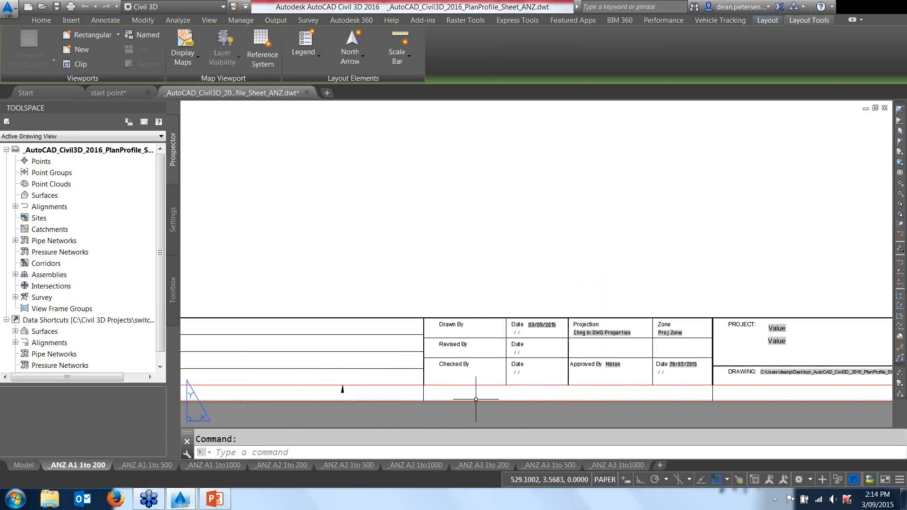
scroll(468, 388, "down", 6)
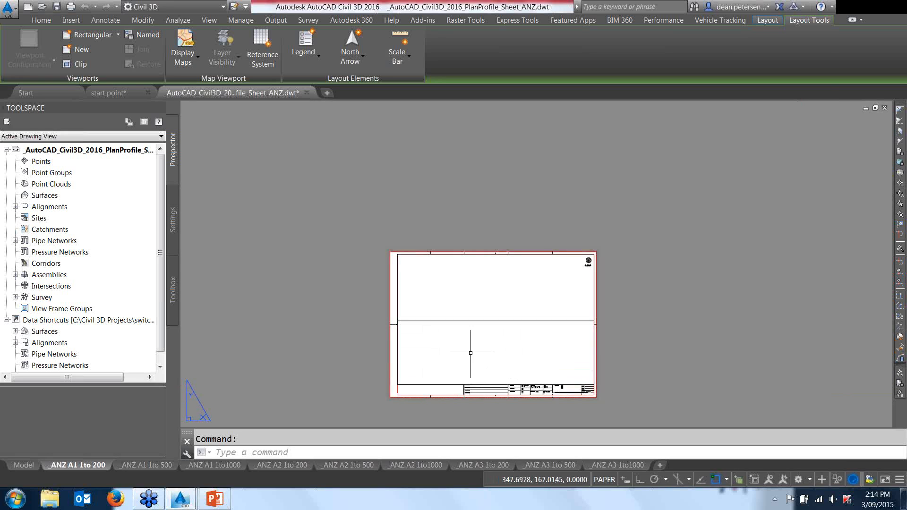
middle_click_drag(473, 354, 440, 336)
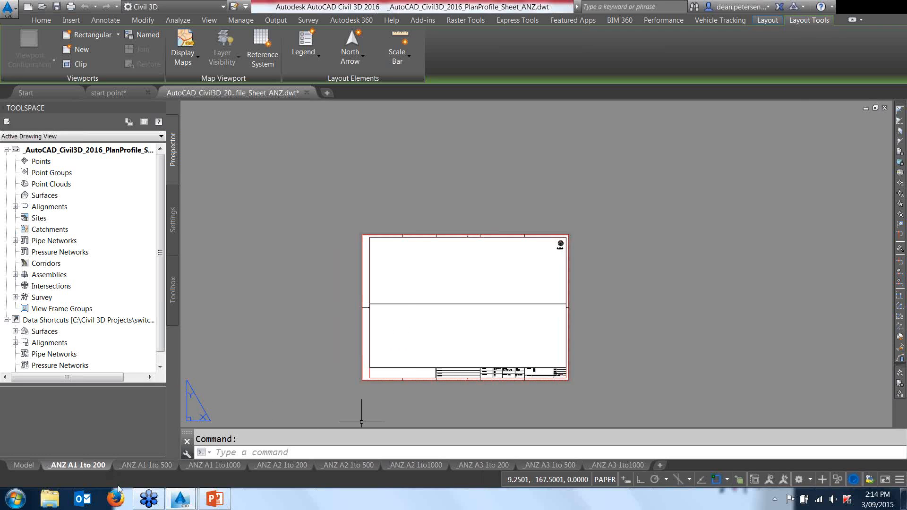
mouse_move(145, 468)
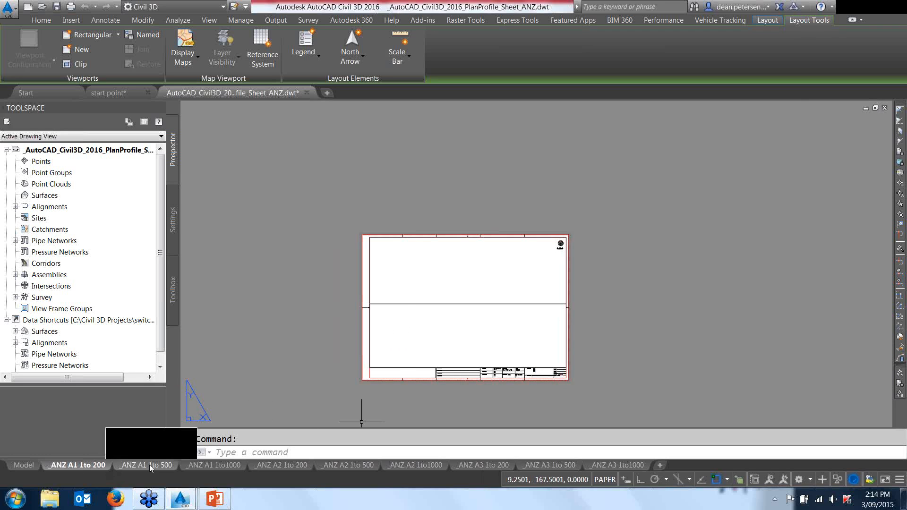
Step: Activate the lower and upper viewports of the A1 layout to check their scale, and return to paper space
left_click(459, 337)
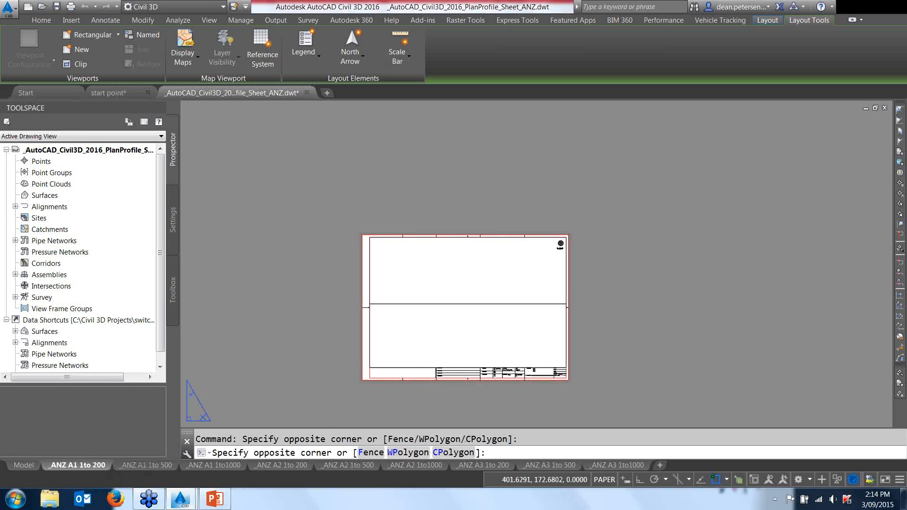
double_click(458, 339)
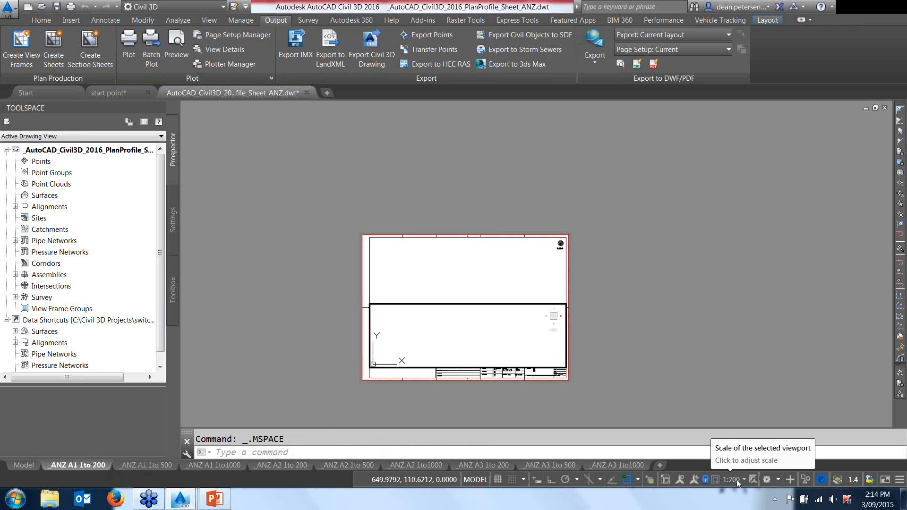
key("Escape")
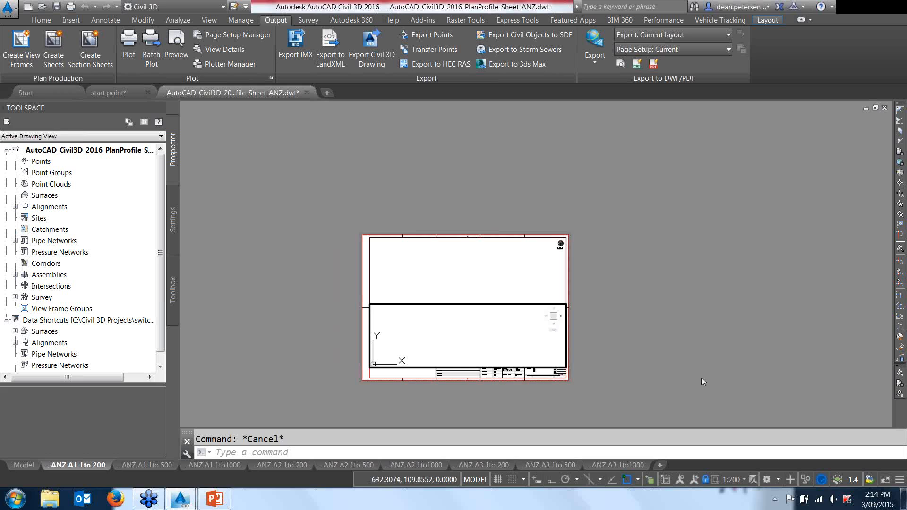
left_click(457, 264)
left_click(458, 264)
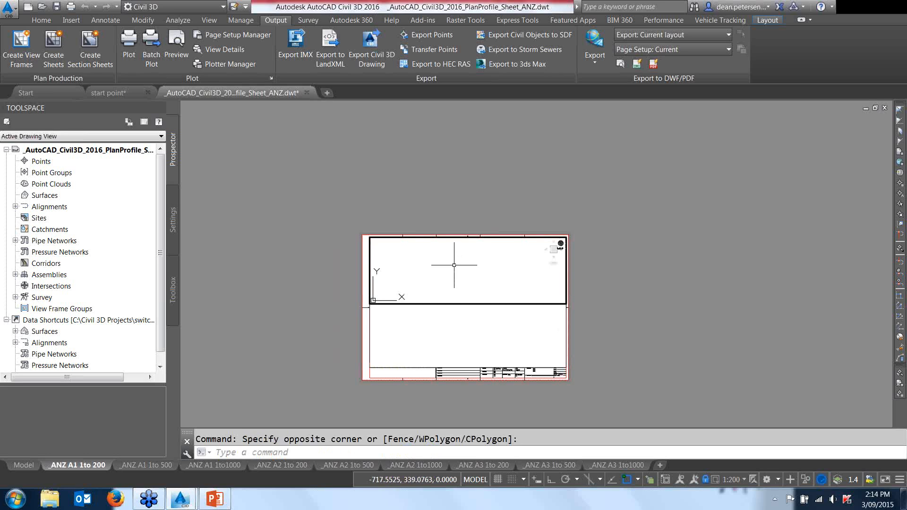
double_click(625, 354)
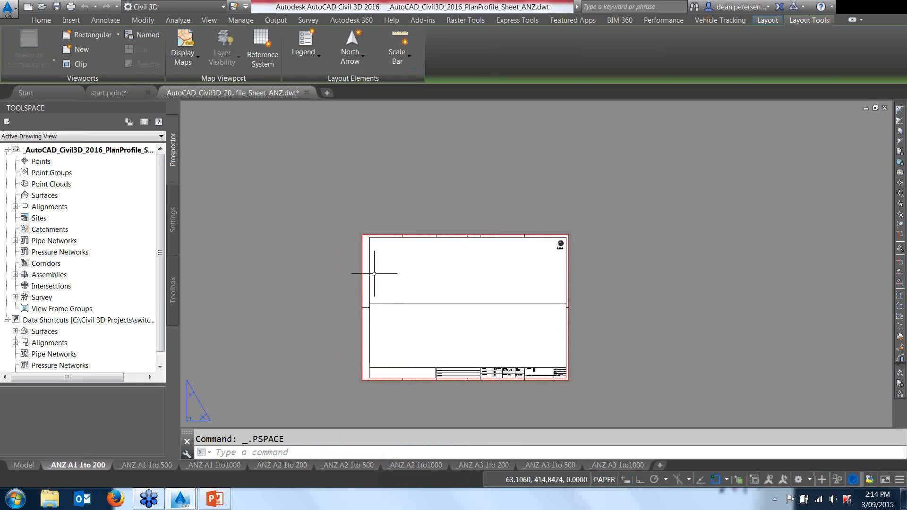
Step: Inspect the viewport type in the upper viewport's properties, and close the properties
left_click(370, 257)
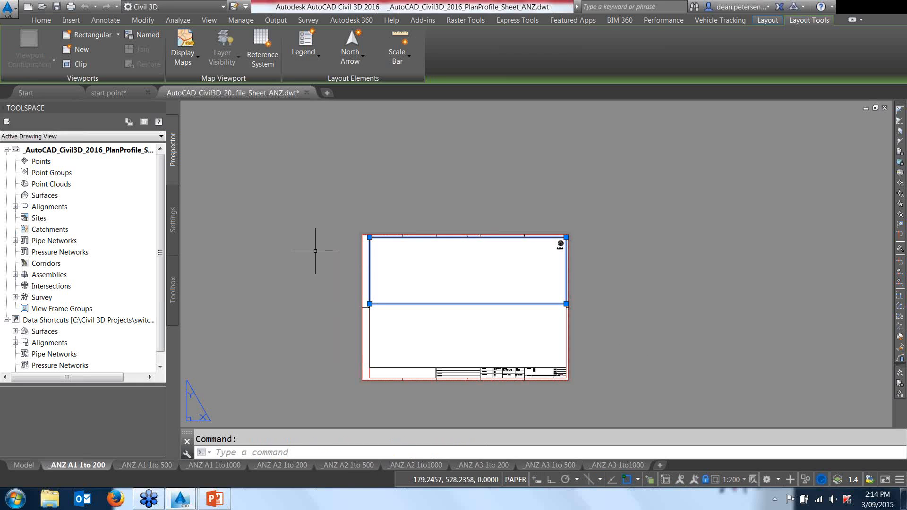
key("ctrl+1")
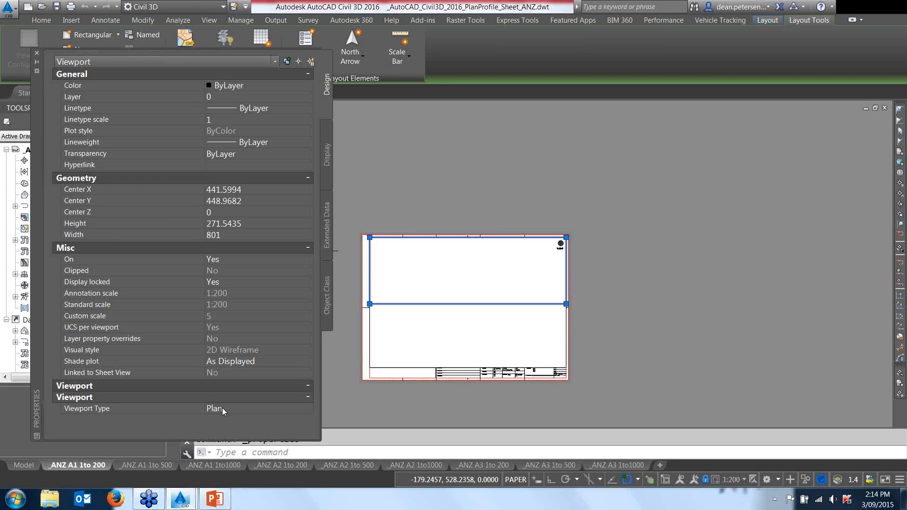
key("Escape")
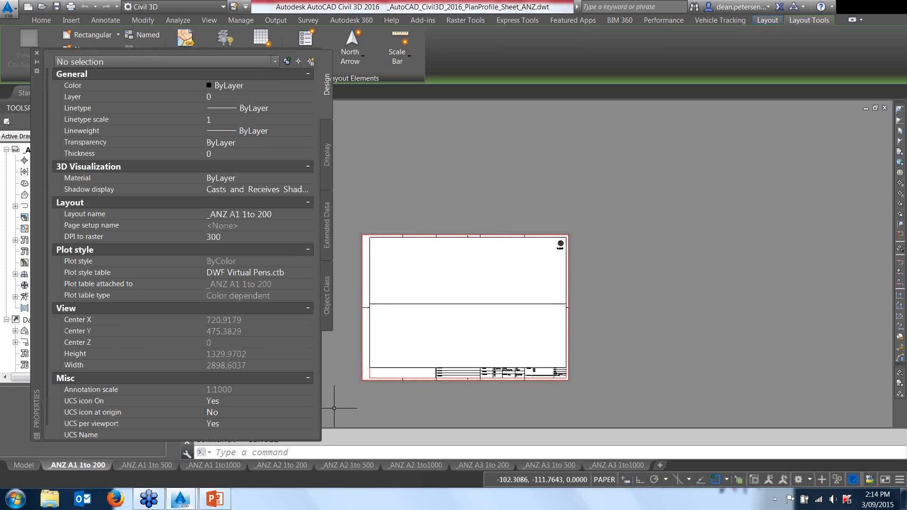
left_click(37, 53)
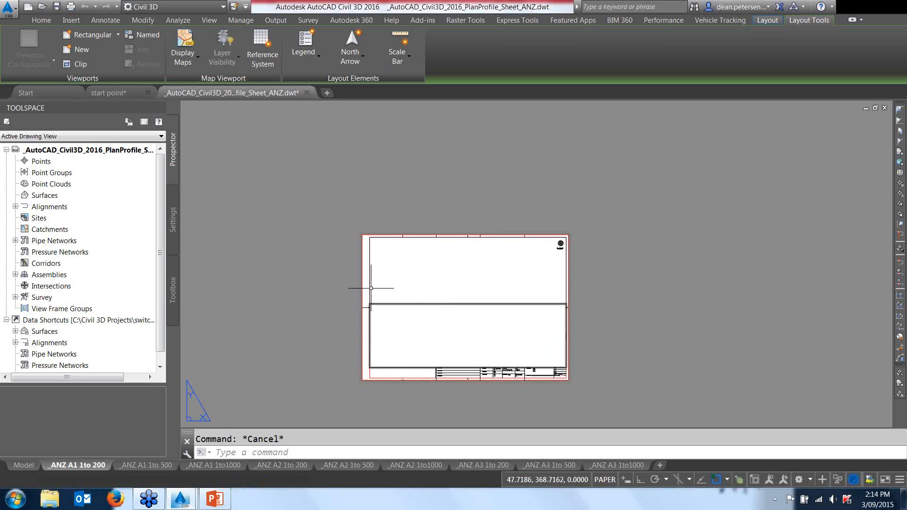
Step: Review the _ANZ A1 1to 500, _ANZ A1 1to1000 and _ANZ A3 1to 200 layouts of the template
mouse_move(370, 284)
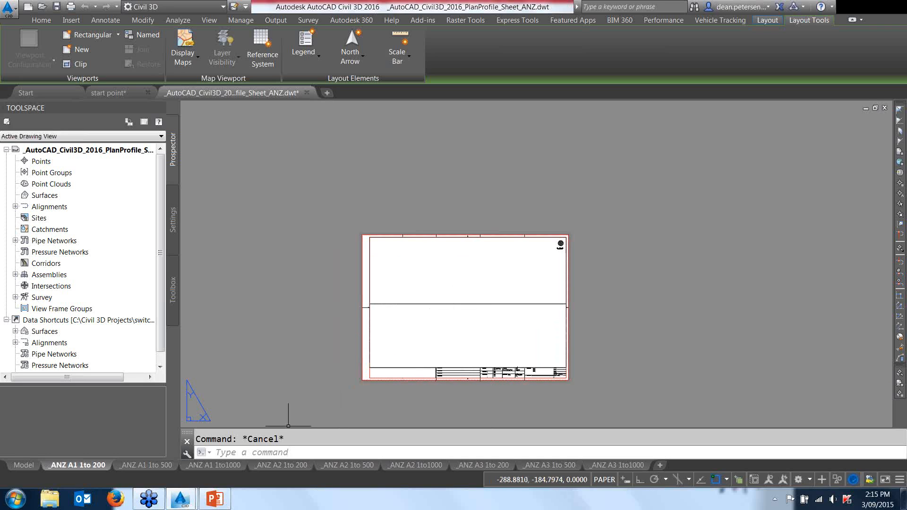
left_click(146, 467)
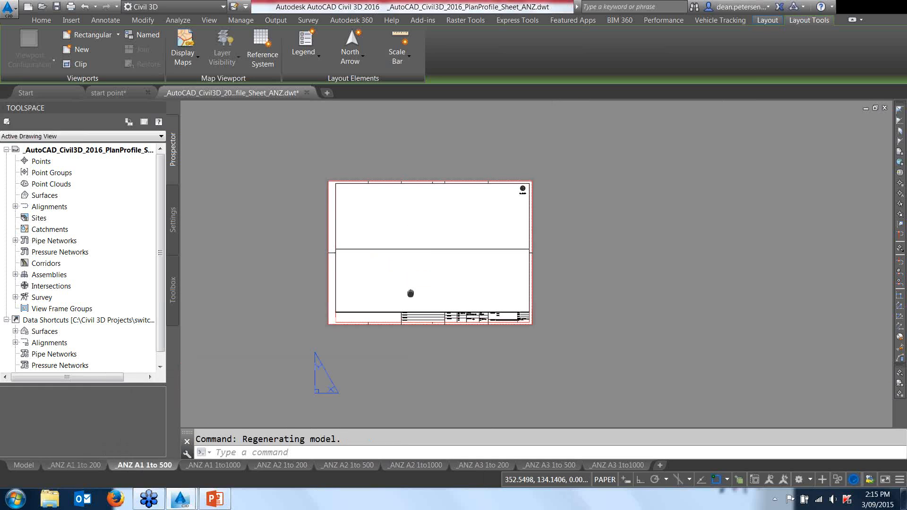
left_click(213, 466)
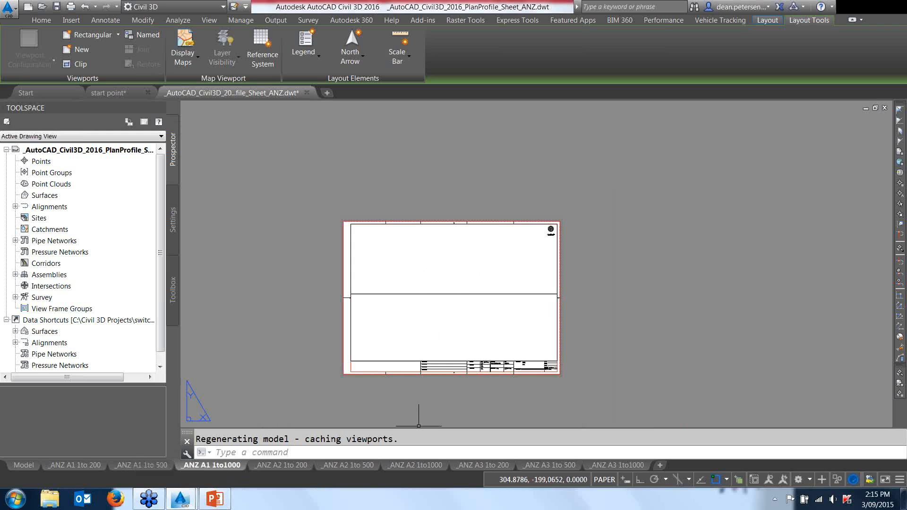
left_click(475, 466)
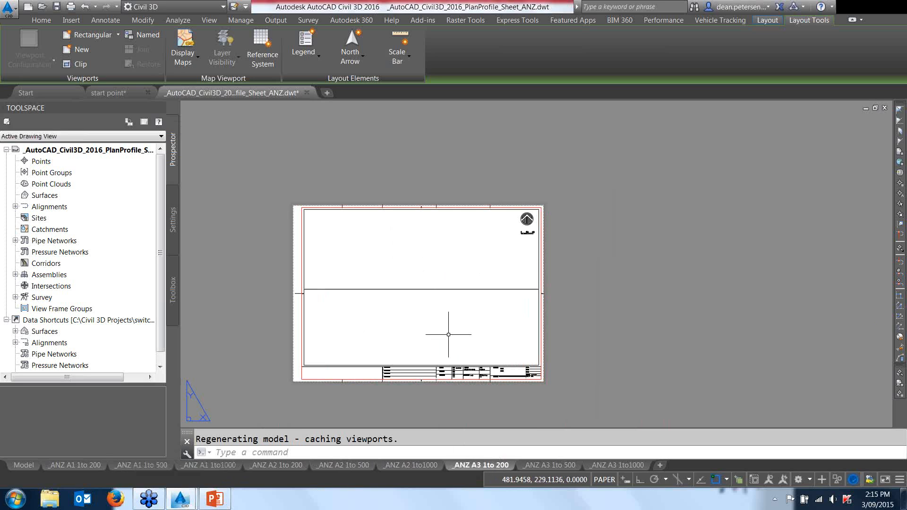
middle_click_drag(412, 413, 425, 365)
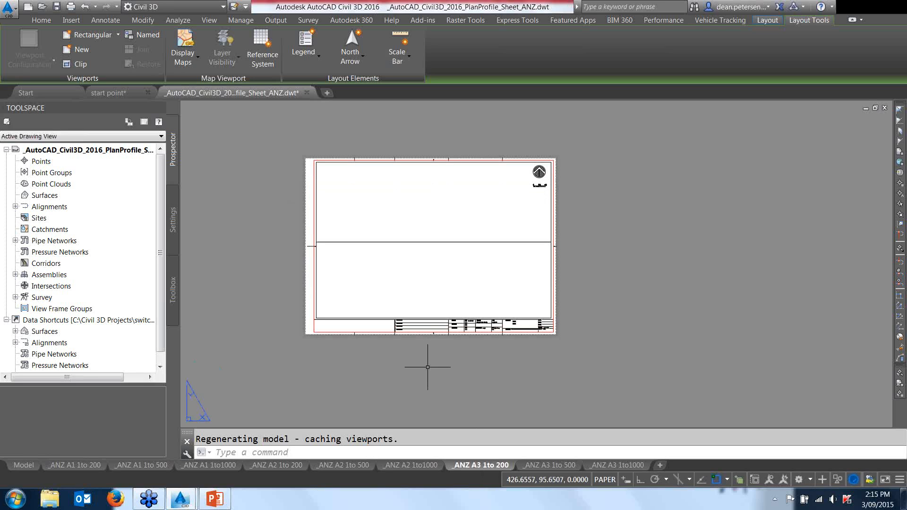
Step: Close the plan and profile sheet template without saving changes and return to the start point drawing
left_click(306, 91)
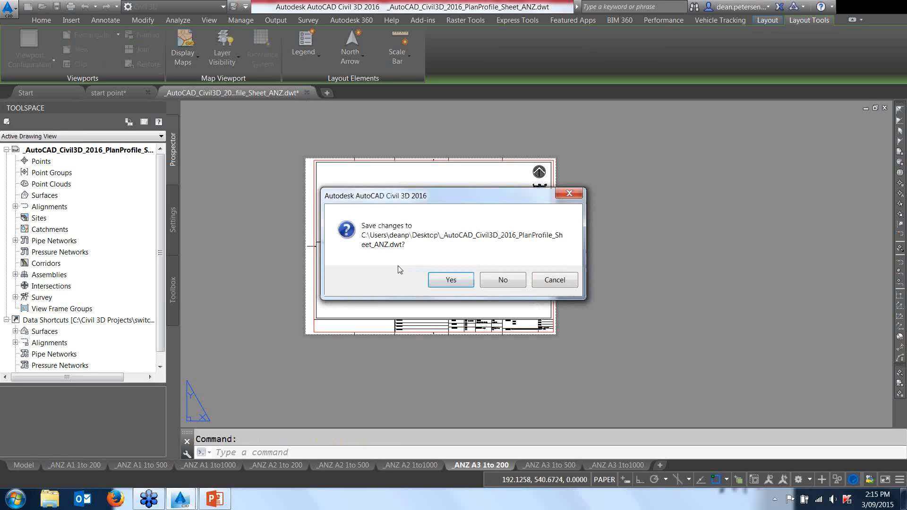
left_click(501, 280)
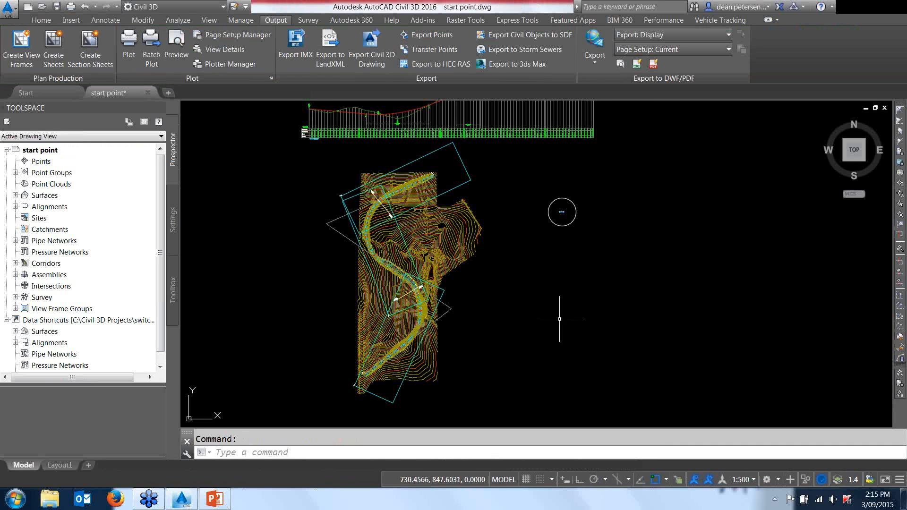
middle_click_drag(561, 316, 530, 313)
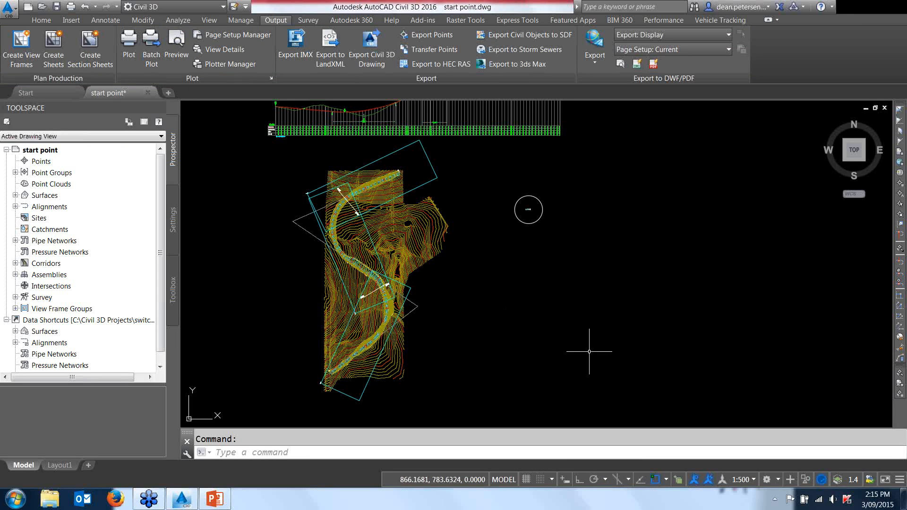
Step: Start Create Sheets for view frame group VFG - CL-1 - (1) and place all layouts in the current drawing
middle_click_drag(282, 309, 287, 324)
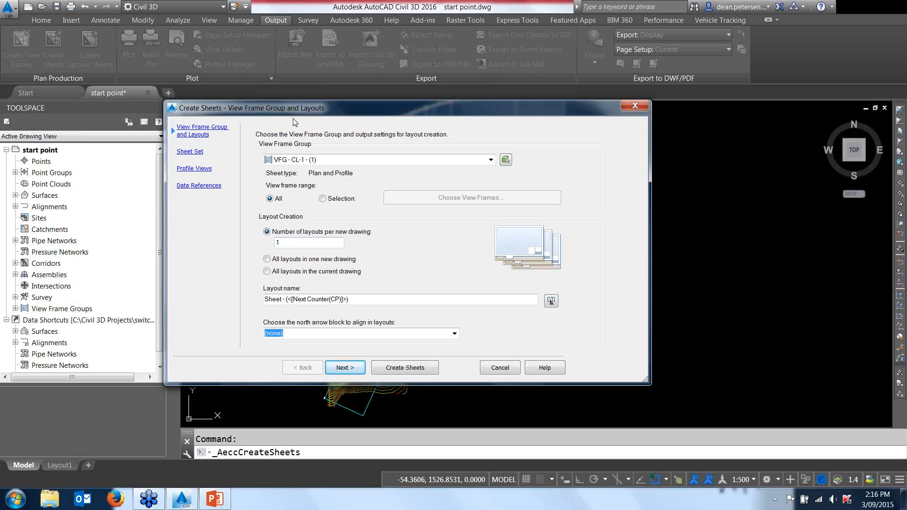
left_click_drag(301, 111, 530, 121)
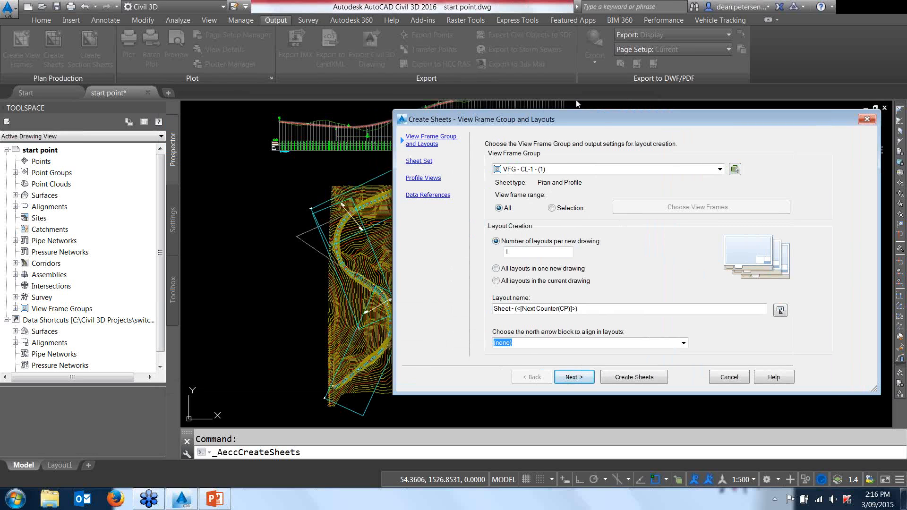
mouse_move(601, 119)
left_mouse_down()
mouse_move(489, 109)
mouse_move(514, 208)
mouse_move(606, 179)
left_mouse_up()
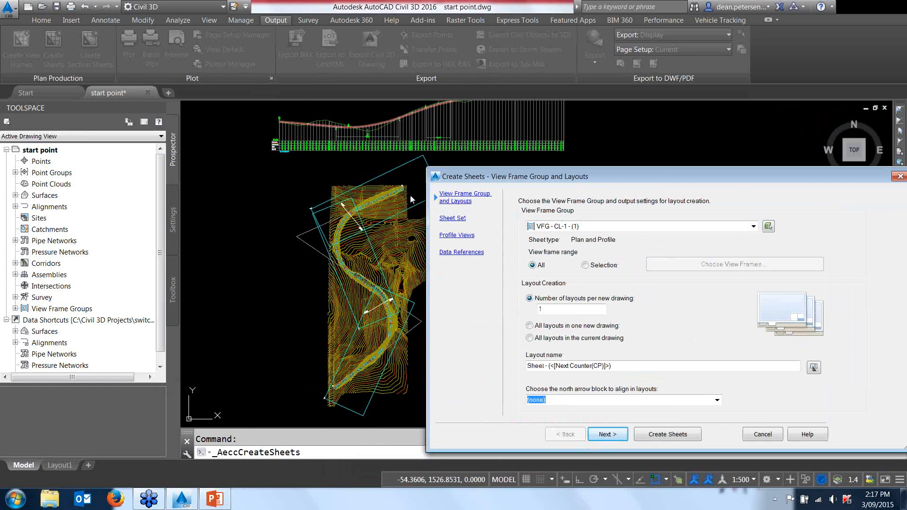
left_click_drag(661, 171, 498, 138)
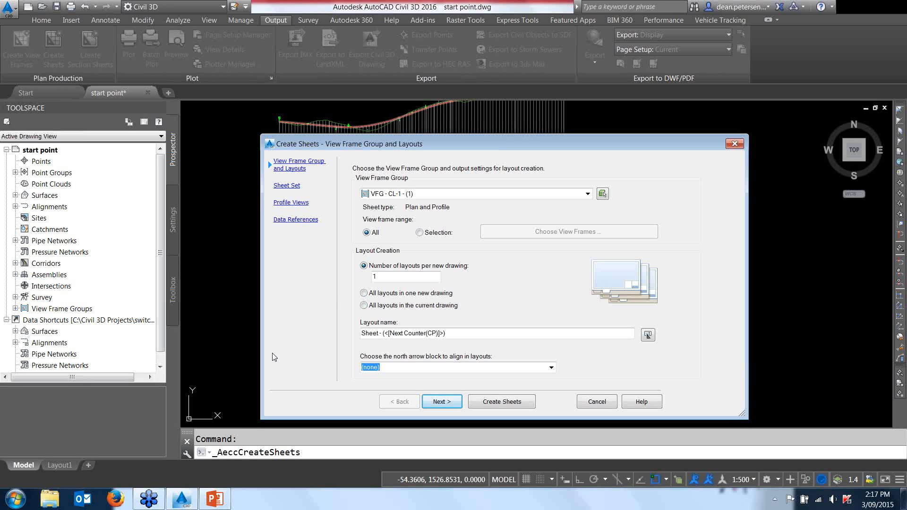
left_click(363, 306)
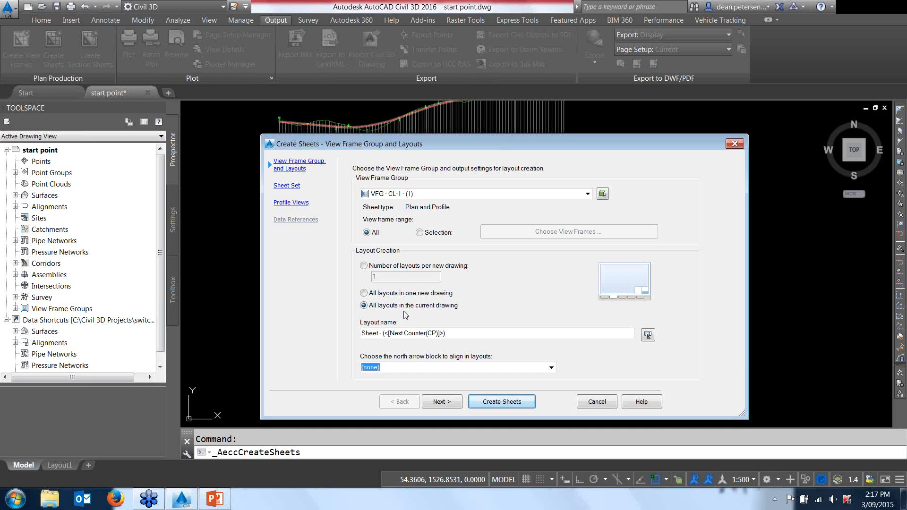
Step: Set the layout creation to place all layouts in one new drawing, and check the view frames behind the dialog
left_click(364, 293)
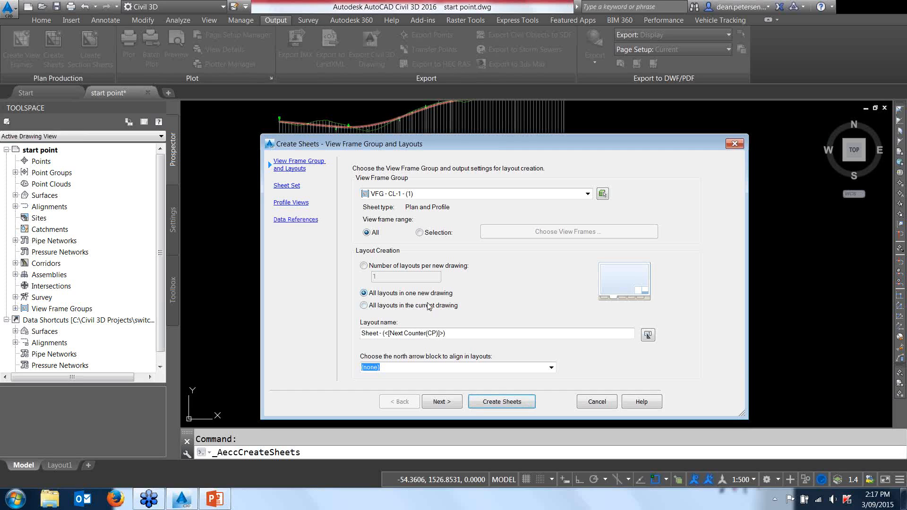
mouse_move(498, 143)
left_mouse_down()
mouse_move(542, 395)
mouse_move(554, 411)
left_mouse_up()
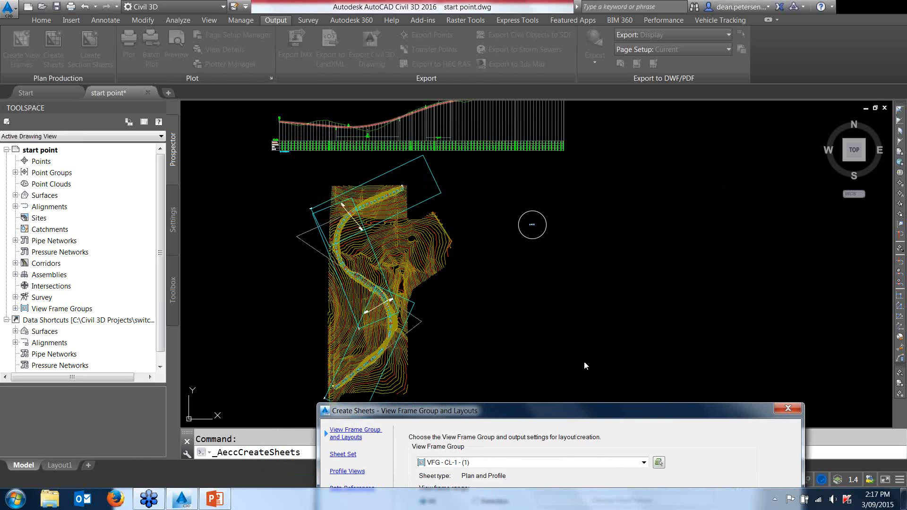
mouse_move(570, 416)
left_mouse_down()
mouse_move(551, 169)
mouse_move(543, 149)
mouse_move(524, 145)
mouse_move(554, 195)
left_mouse_up()
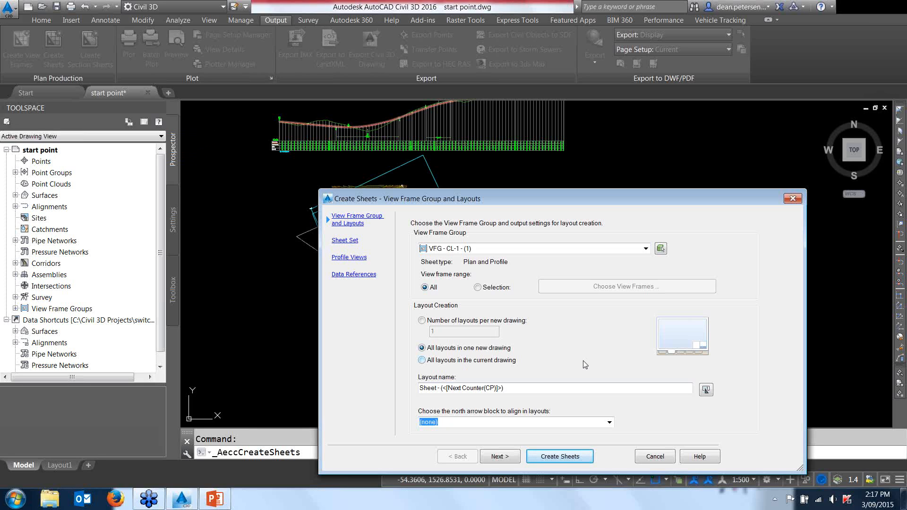
left_click(422, 321)
left_click_drag(453, 331, 411, 333)
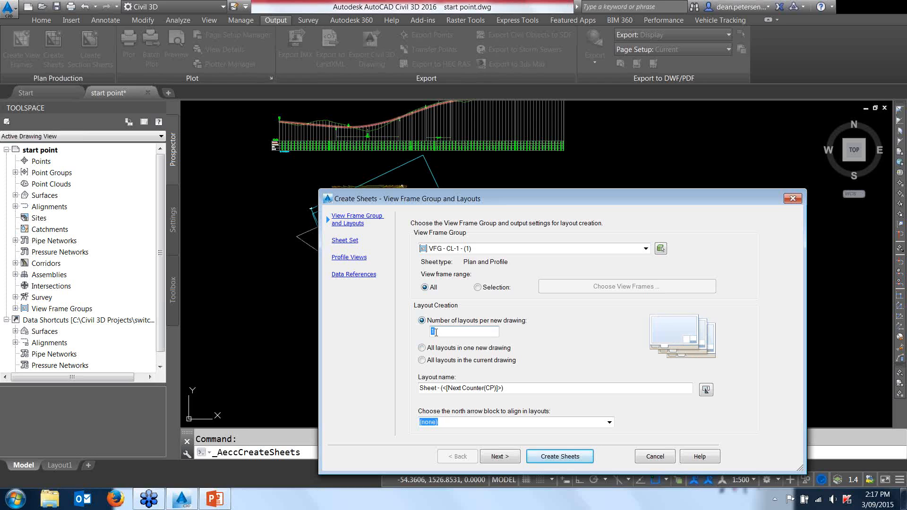
left_click_drag(422, 335, 418, 335)
left_click(424, 348)
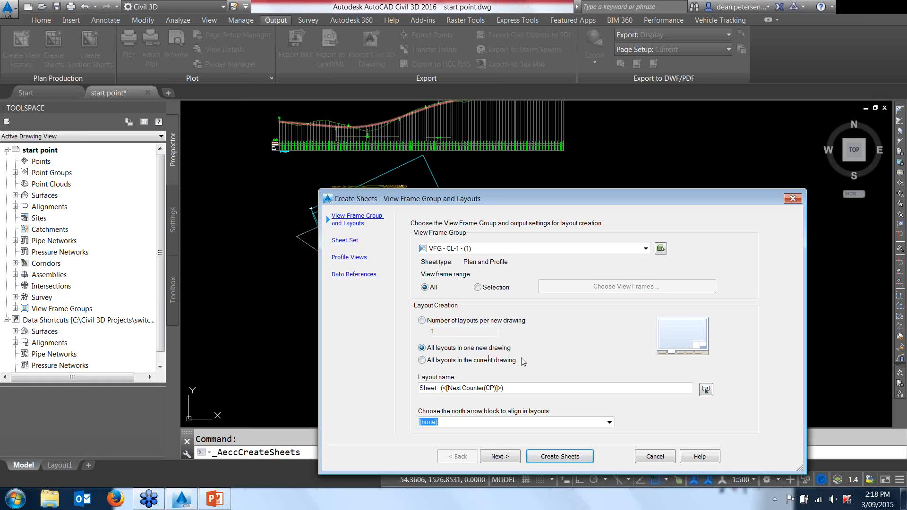
Step: Set the layout name to LS - (<[Next Counter(CP)]>), keep the north arrow block at (none), and proceed to the sheet set settings
left_click_drag(552, 199, 713, 297)
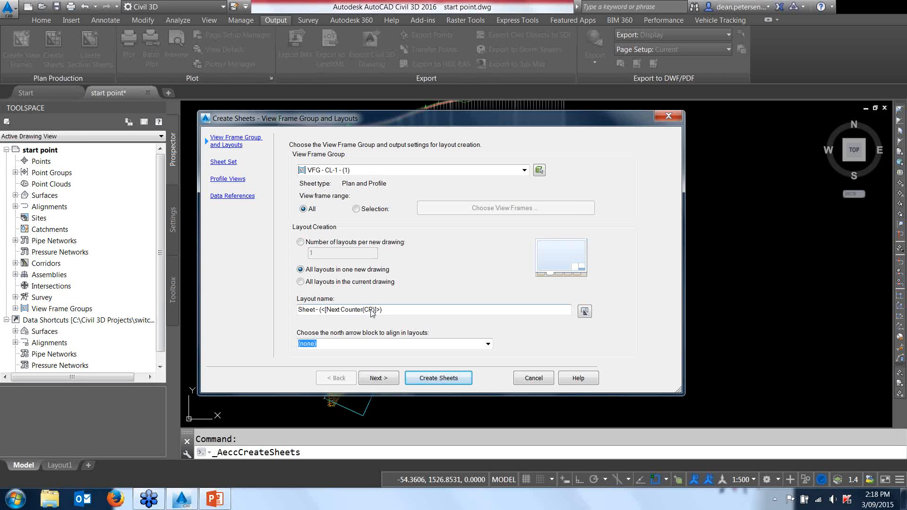
double_click(316, 311)
type("LS")
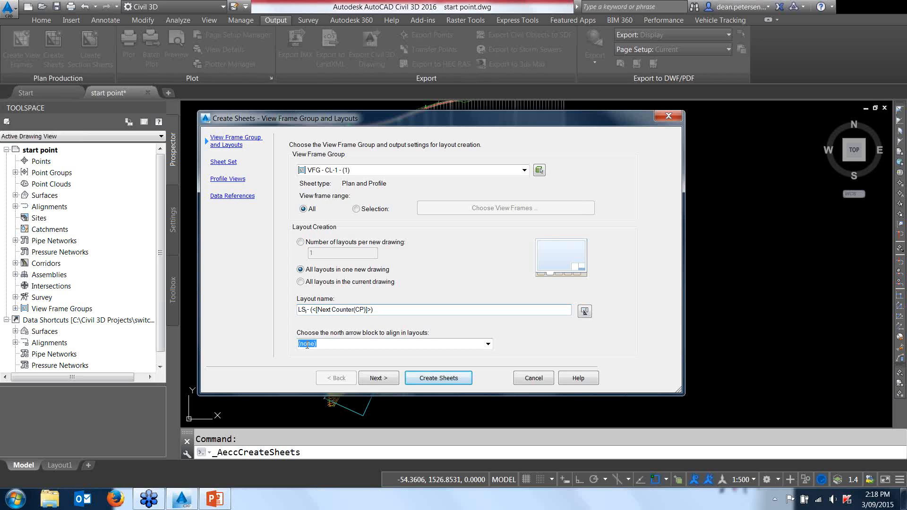
left_click(488, 345)
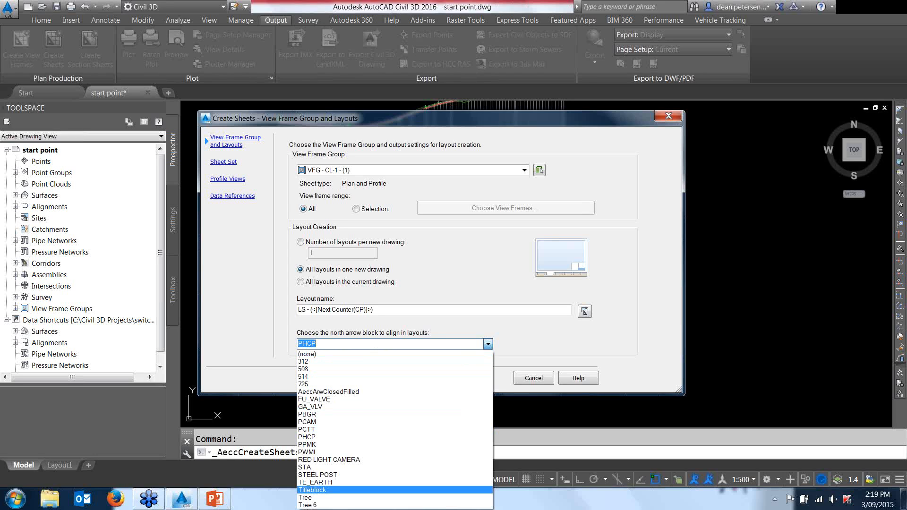
left_click(304, 355)
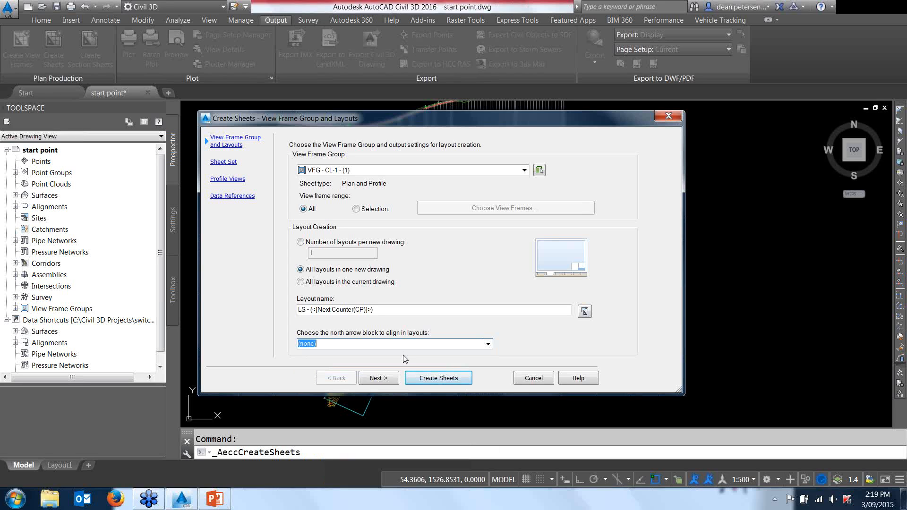
left_click(378, 378)
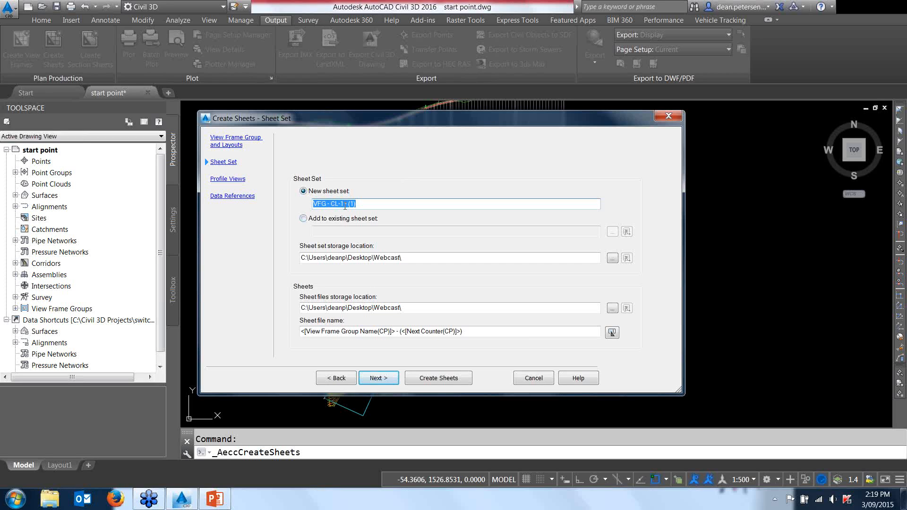
Step: Name the new sheet set Demo(1) and keep its storage location in the Webcast folder
left_click_drag(348, 205, 293, 211)
type("DEmo")
left_click(323, 203)
key("BackSpace")
type("e")
double_click(384, 257)
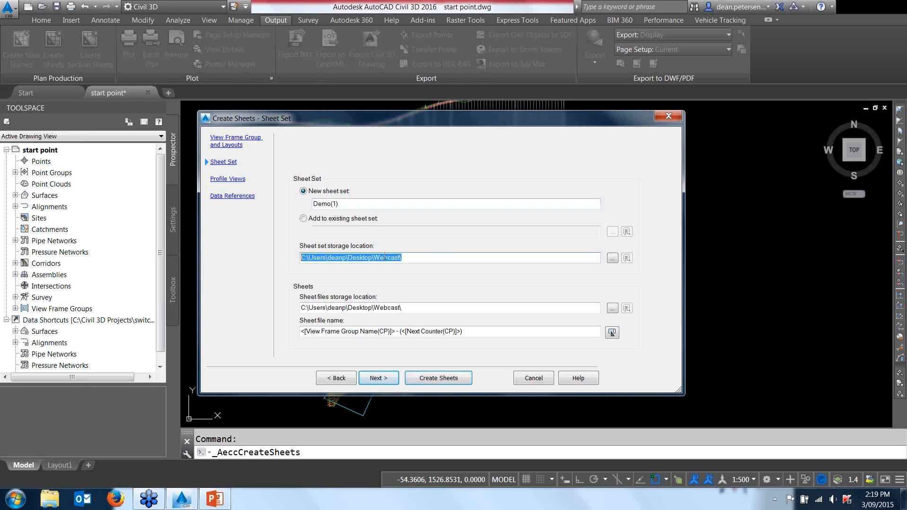
left_click(435, 258)
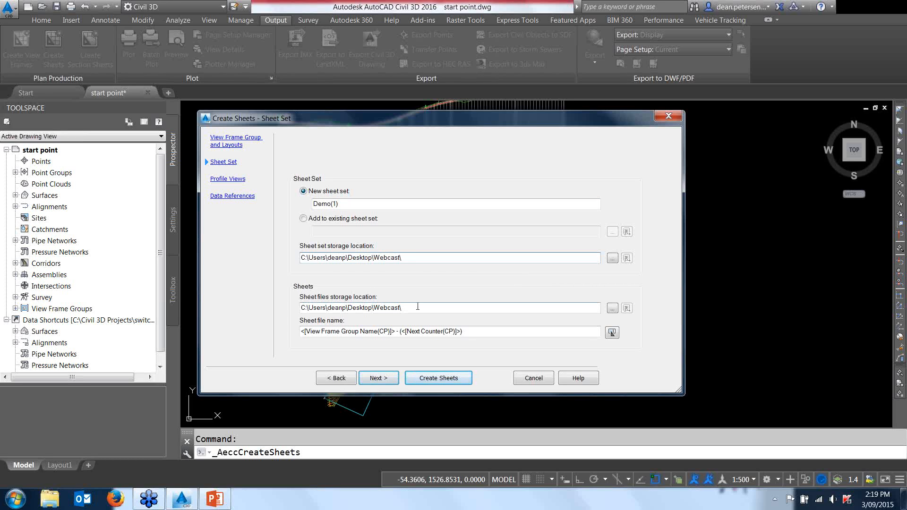
Step: Add the prefix Demo to the sheet file name and proceed to the profile view settings
left_click(302, 332)
type("Demo")
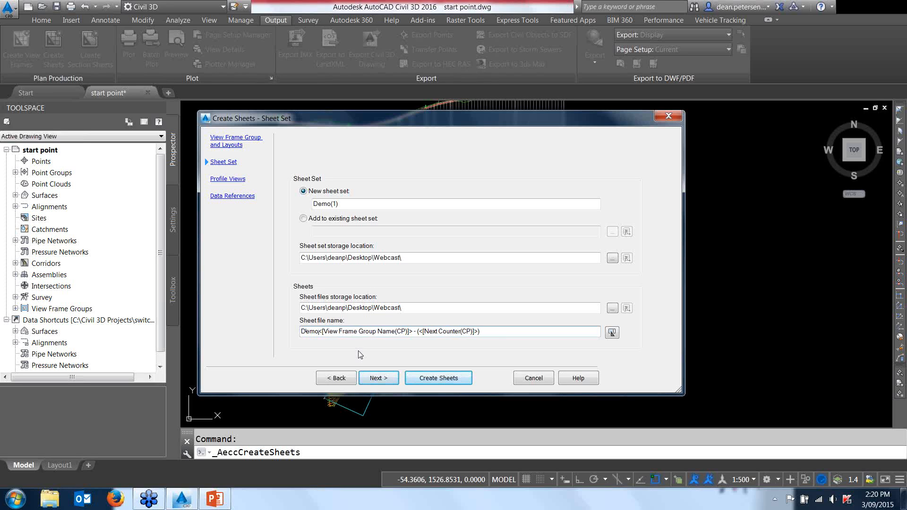
left_click(373, 378)
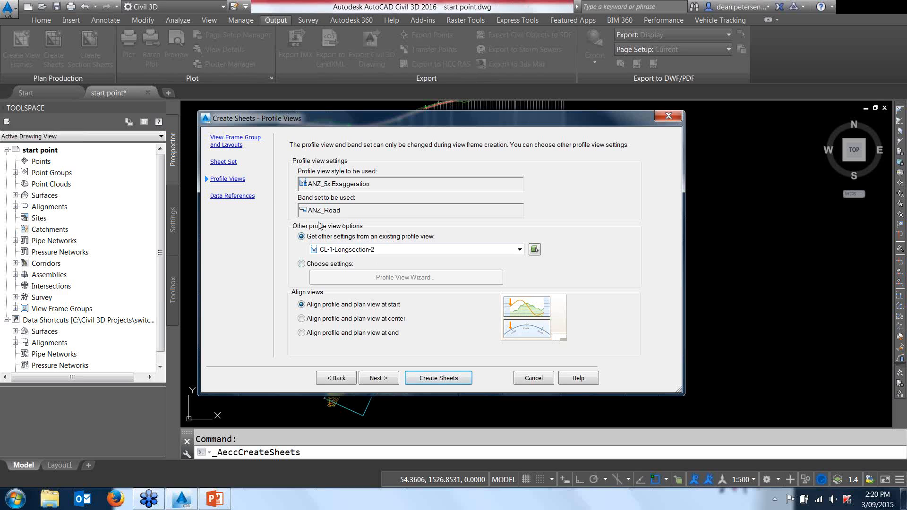
Step: Switch the other profile view options to chosen settings, and review the display options of both profiles in the Profile View Wizard
left_click_drag(391, 119, 433, 282)
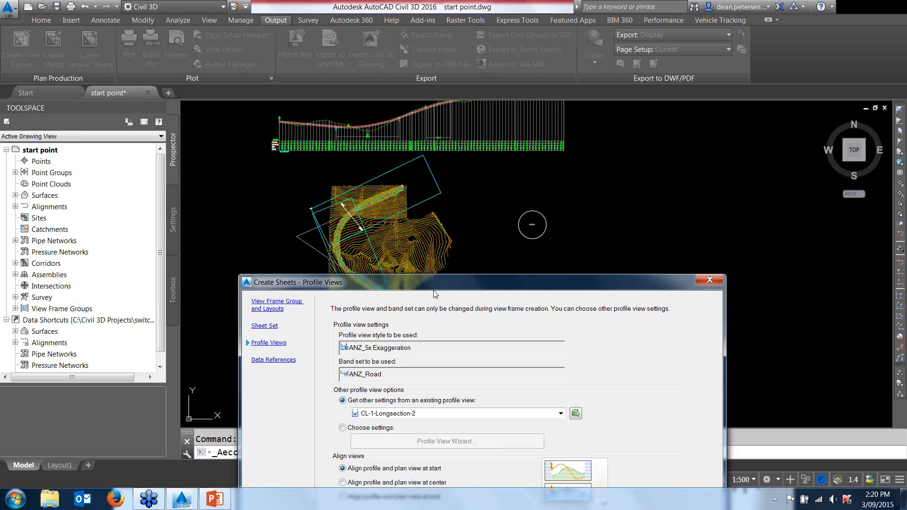
mouse_move(433, 290)
left_mouse_down()
mouse_move(413, 181)
mouse_move(419, 185)
mouse_move(380, 161)
mouse_move(373, 115)
mouse_move(370, 122)
left_mouse_up()
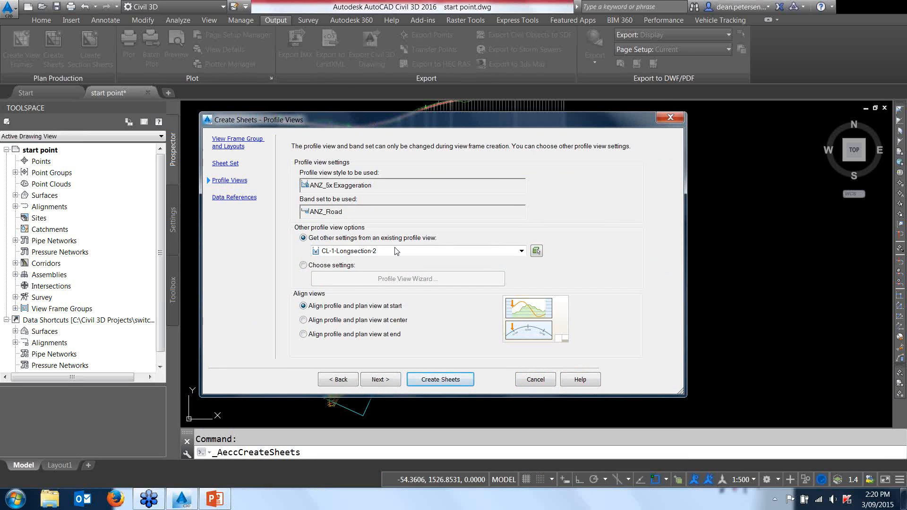
left_click(303, 265)
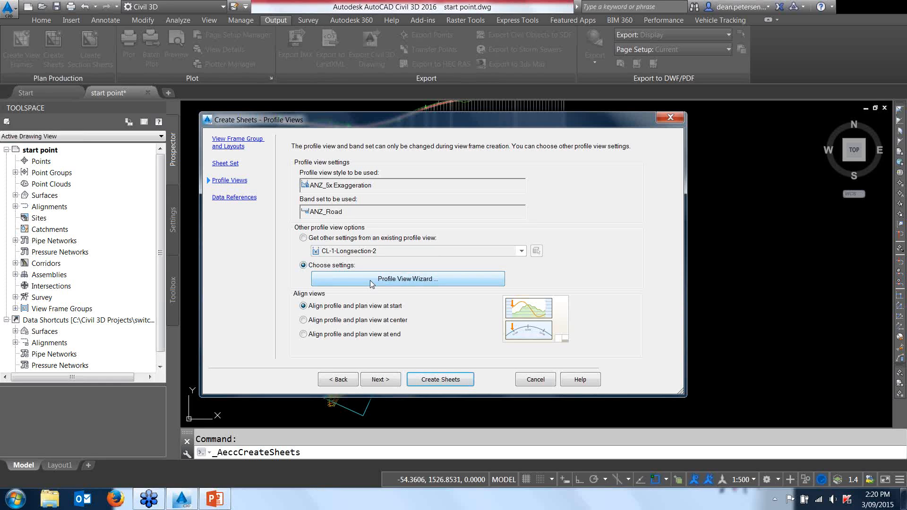
left_click(416, 282)
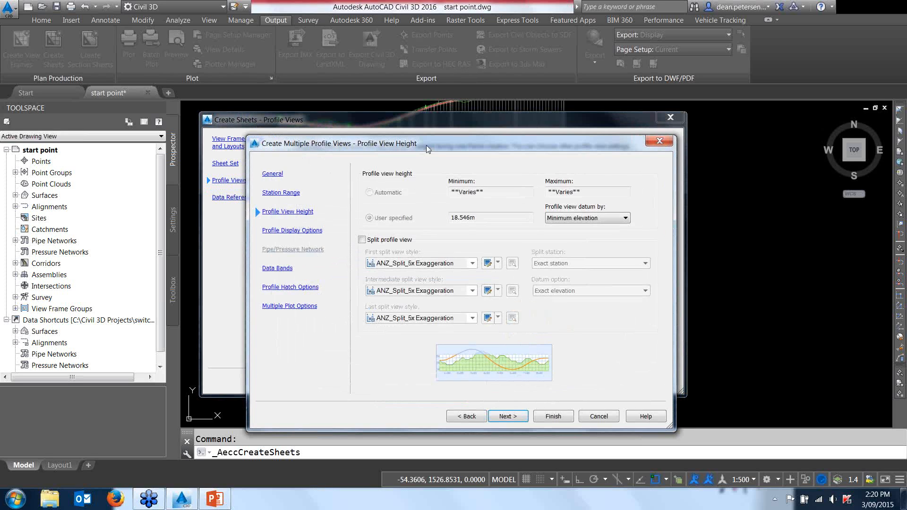
left_click_drag(426, 145, 404, 118)
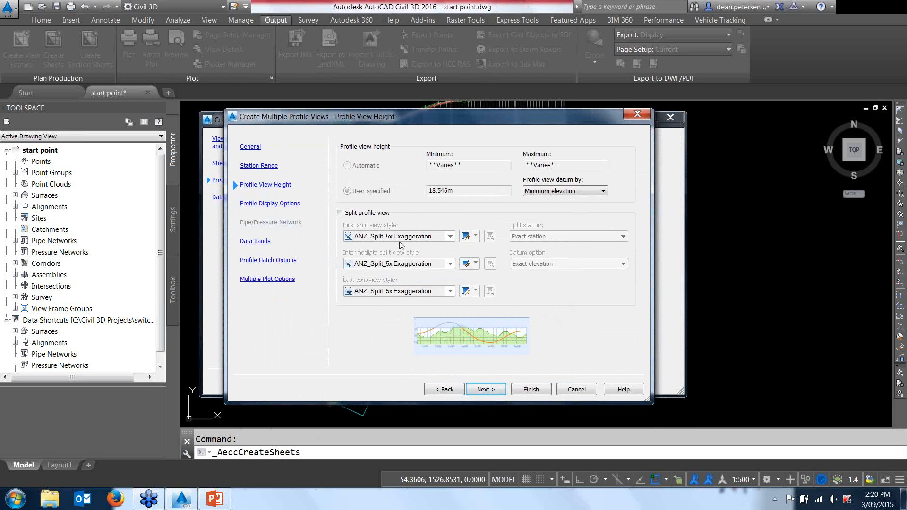
left_click(272, 205)
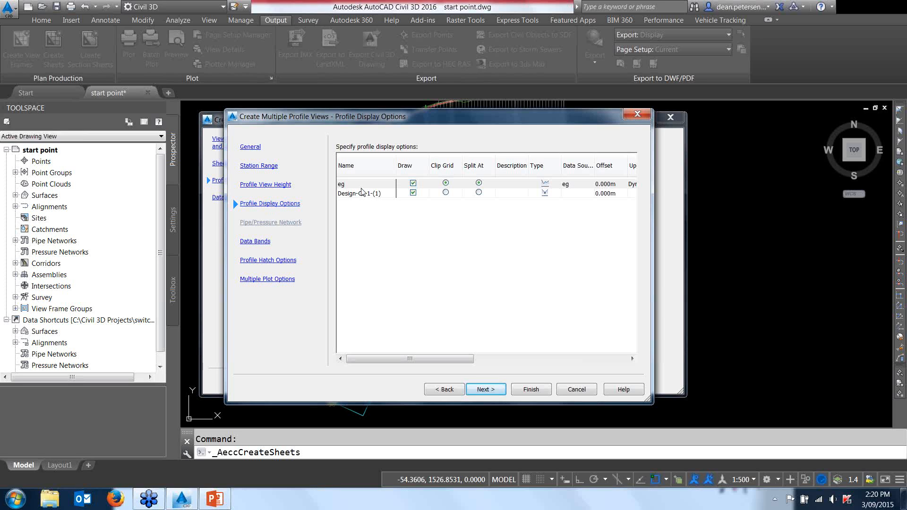
mouse_move(389, 359)
left_mouse_down()
mouse_move(489, 358)
mouse_move(480, 354)
left_mouse_up()
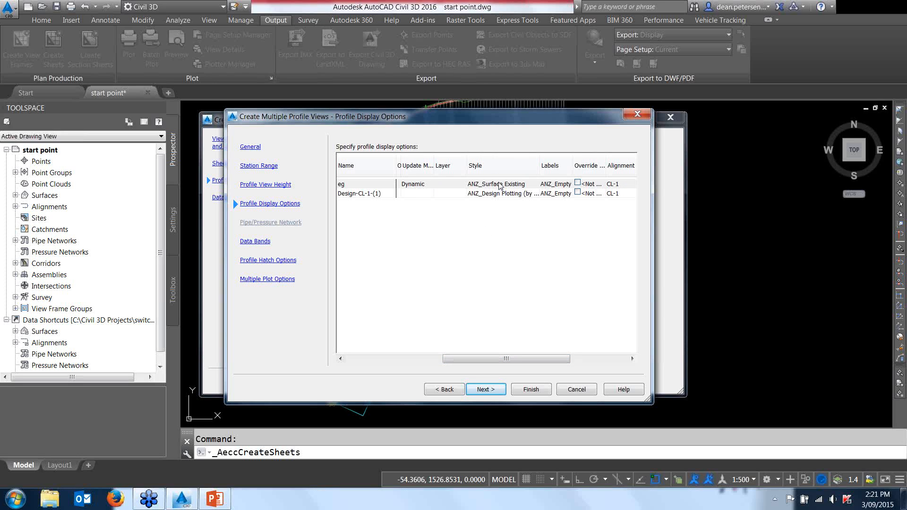
Step: Assign Design-CL-1-(1) as Profile1 for all five data bands of the ANZ_Road band set, leaving eg as Profile2
left_click(486, 390)
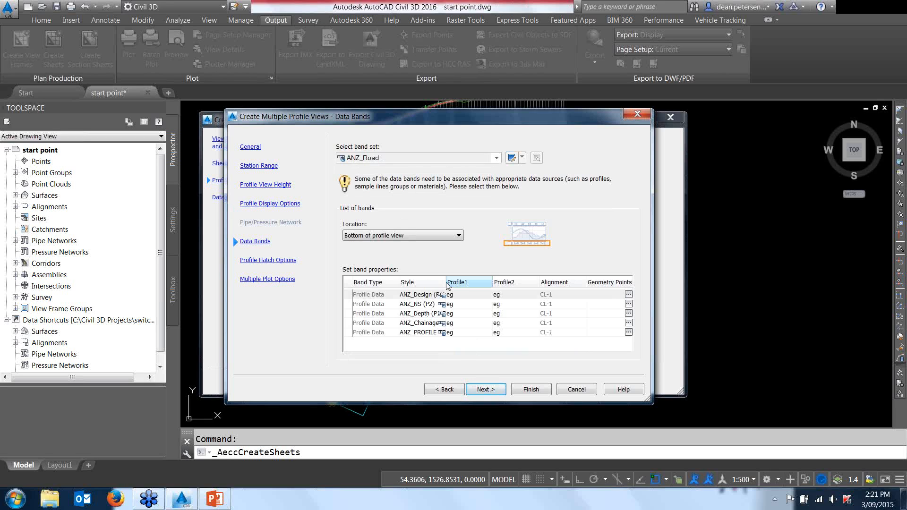
left_click_drag(448, 285, 471, 283)
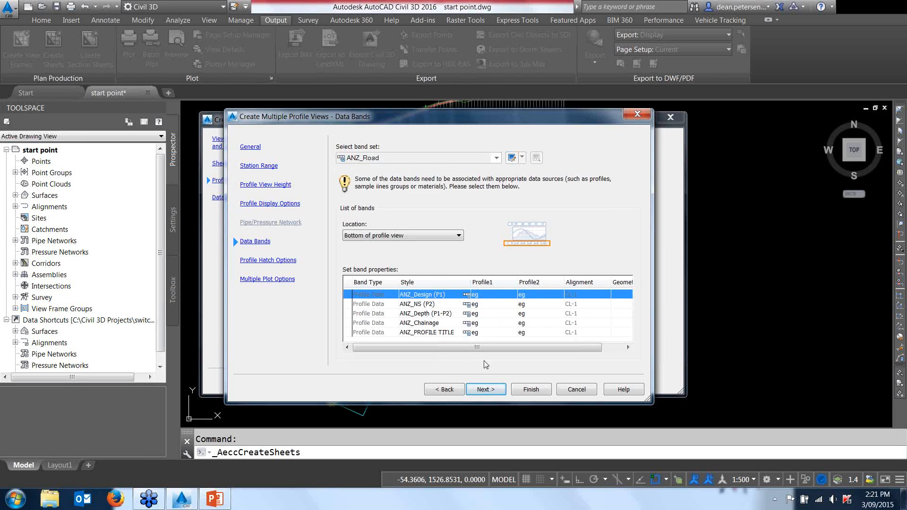
left_click_drag(483, 348, 505, 347)
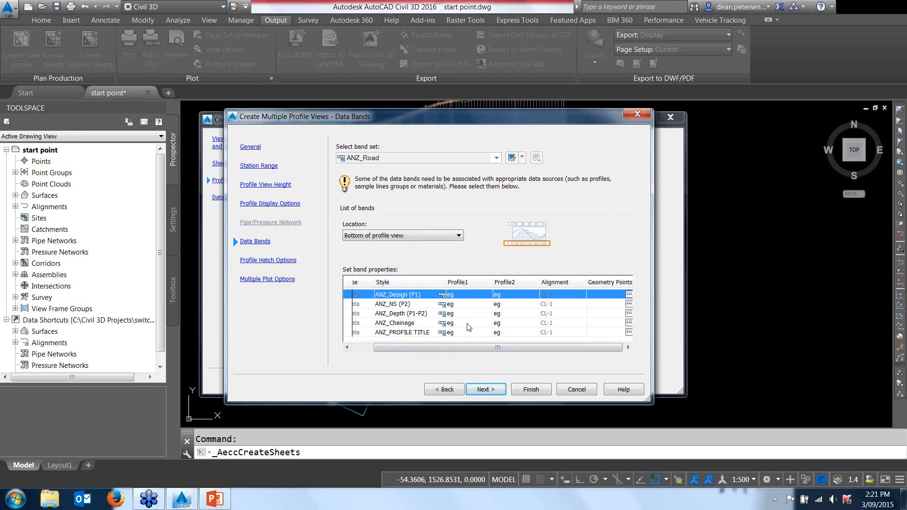
left_click(470, 294)
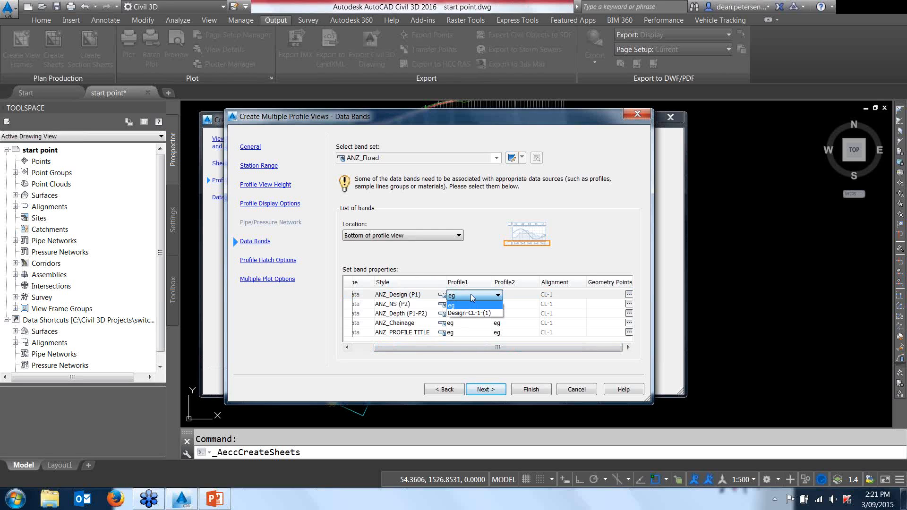
left_click(472, 314)
left_click(470, 304)
left_click(468, 322)
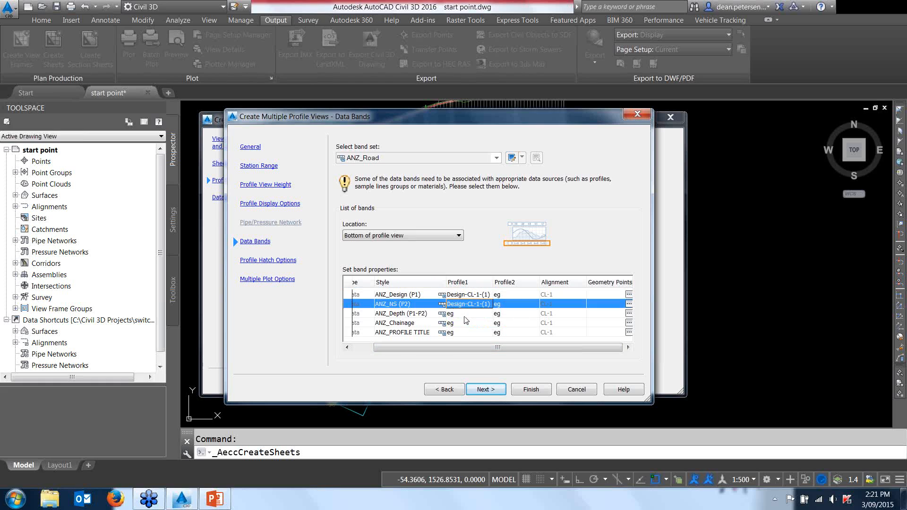
left_click(466, 314)
left_click(467, 332)
left_click(468, 323)
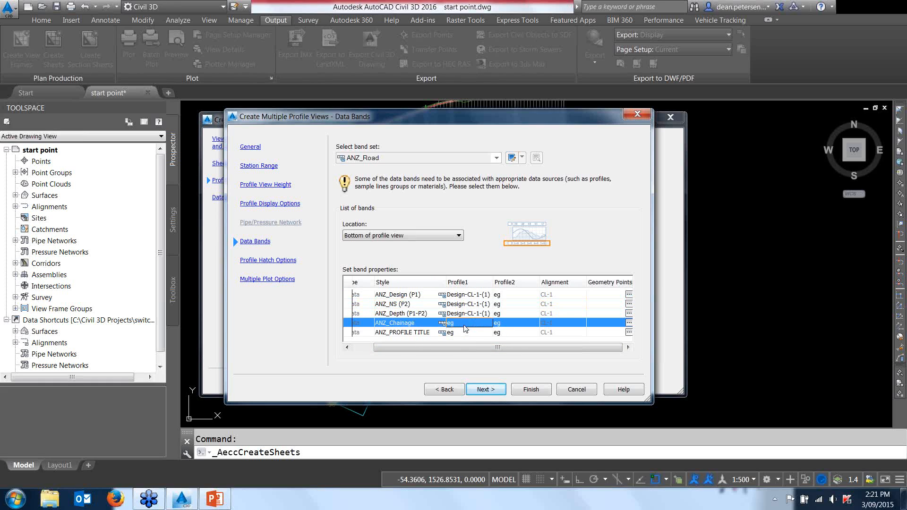
left_click(464, 342)
left_click(467, 332)
left_click(467, 350)
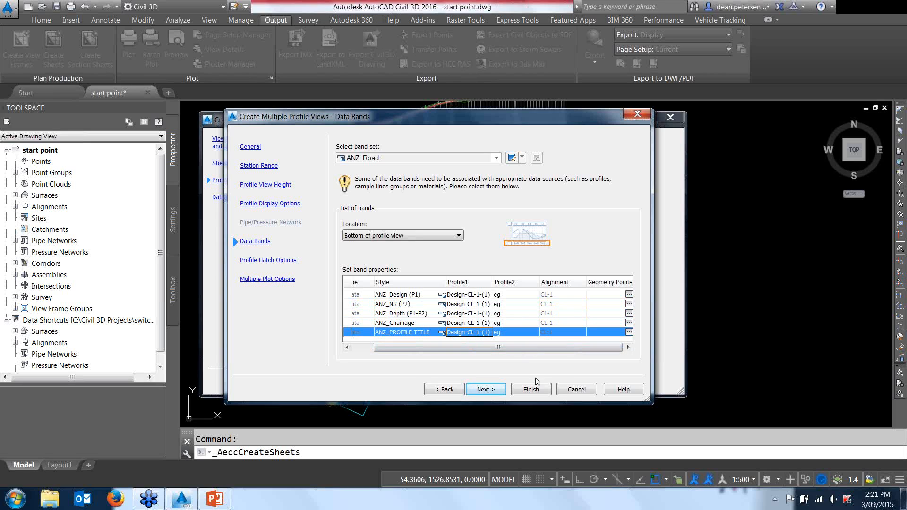
Step: Finish the Profile View Wizard with the default hatch and multiple plot options, and align the profile and plan views at center
left_click(482, 391)
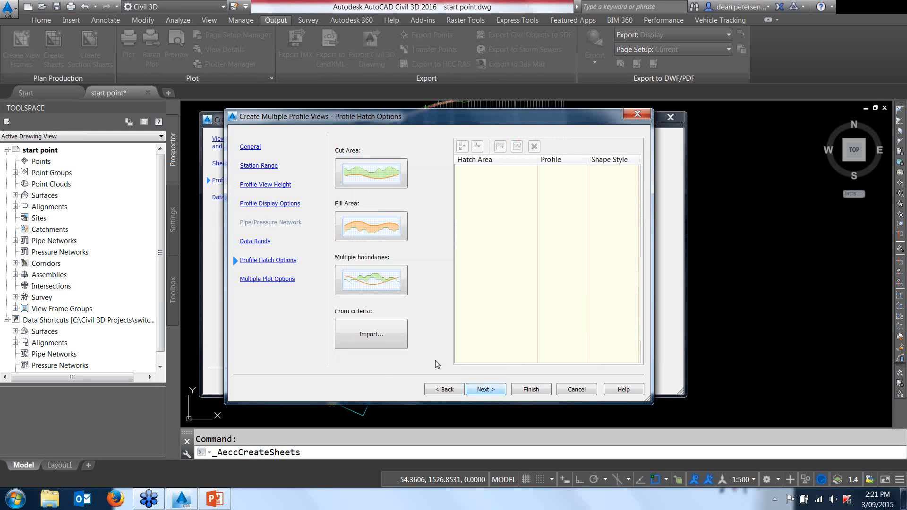
left_click(488, 390)
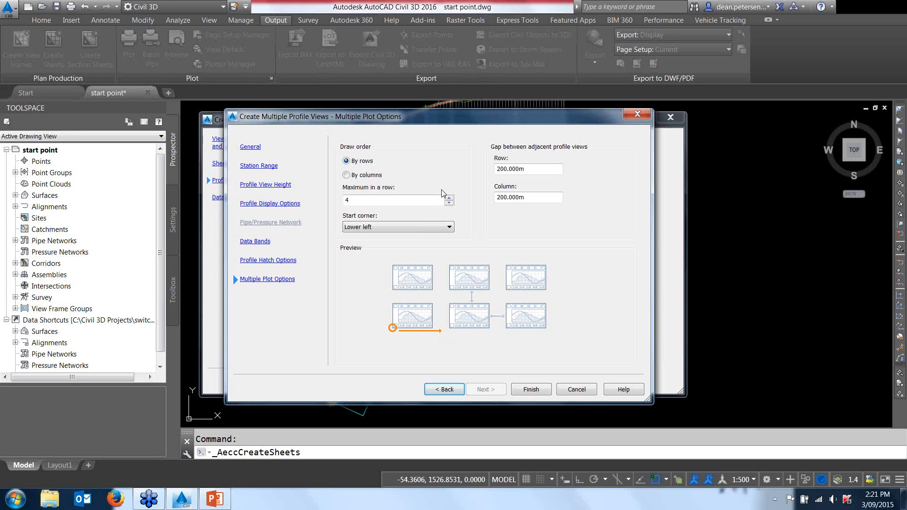
left_click(525, 393)
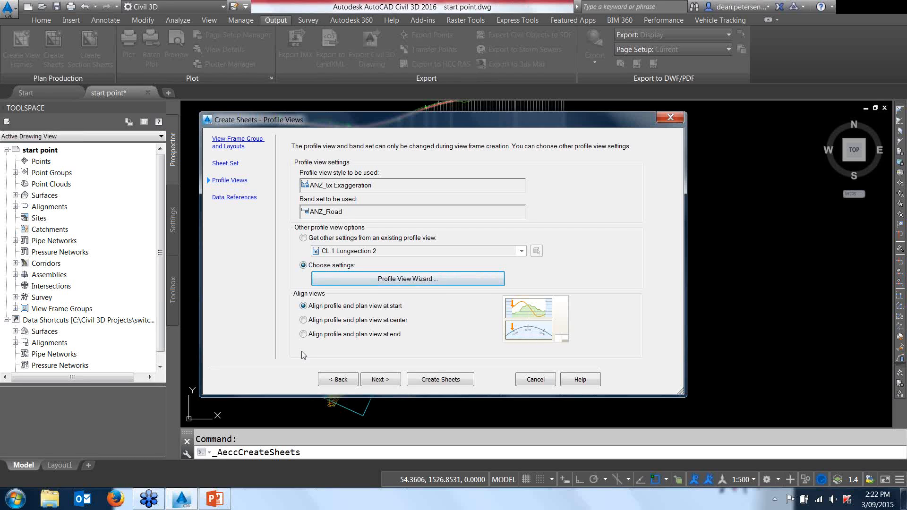
left_click(303, 321)
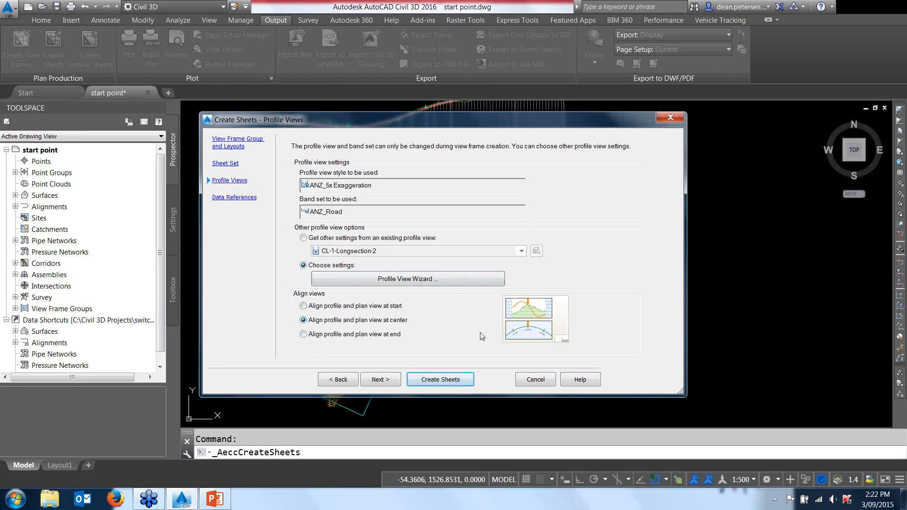
Step: Keep the preselected CL-1 alignment and profile data references, create the sheets, and accept saving the current drawing
left_click(392, 379)
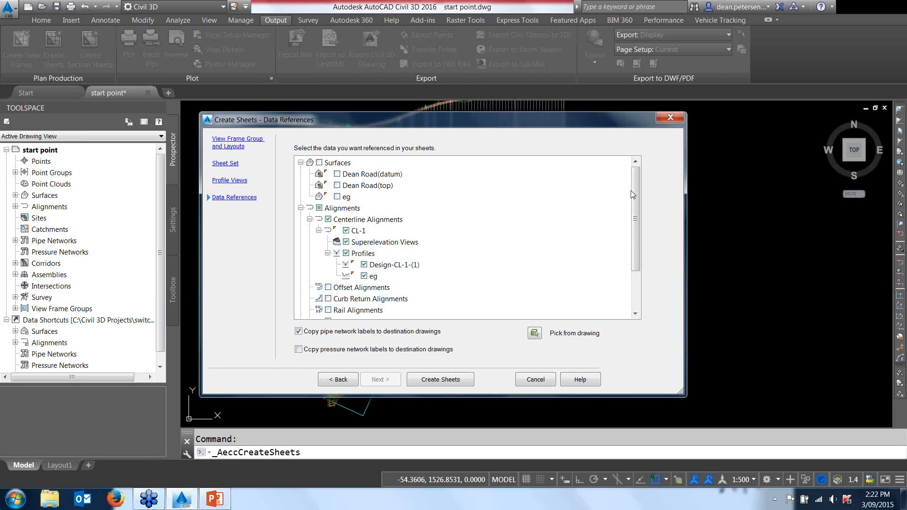
mouse_move(636, 200)
left_mouse_down()
mouse_move(638, 236)
mouse_move(636, 183)
left_mouse_up()
left_click(440, 380)
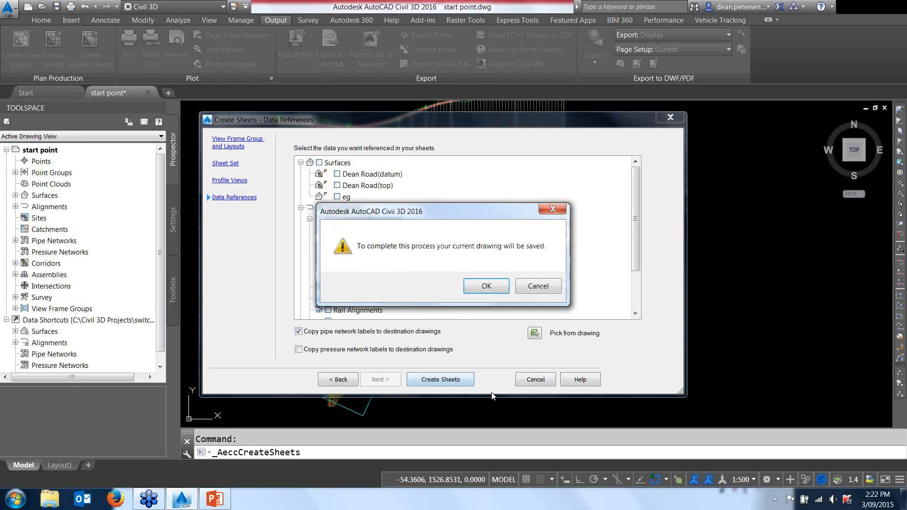
left_click(487, 285)
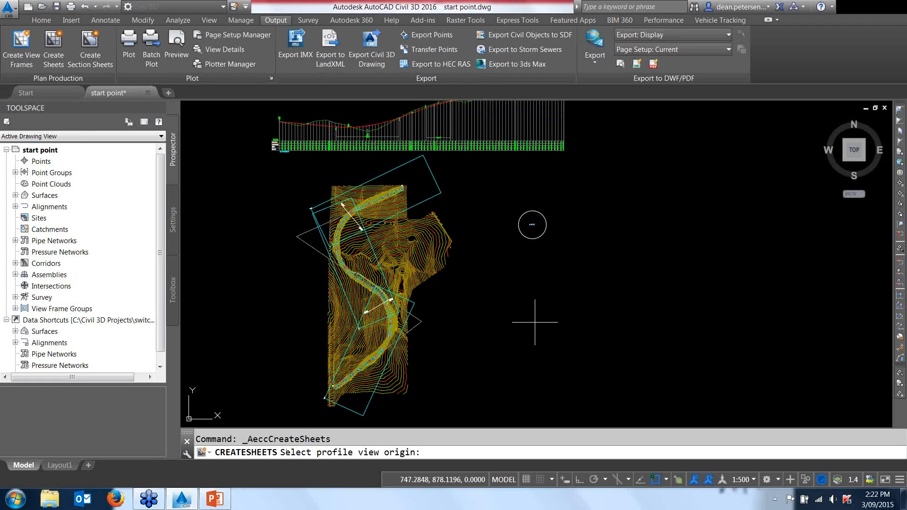
Step: Place the profile view origin in the empty model space east of the existing long section and site plan
scroll(535, 322, "down", 3)
middle_click_drag(537, 320, 299, 325)
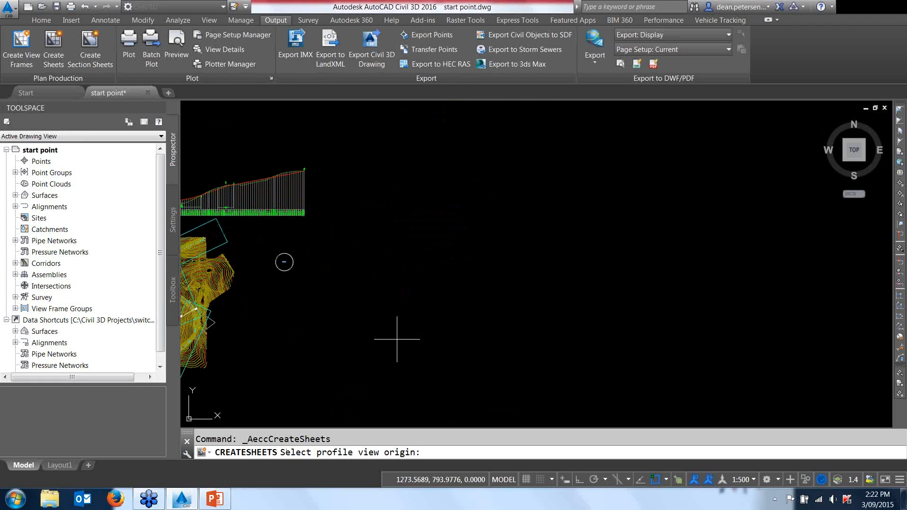
scroll(409, 327, "down", 2)
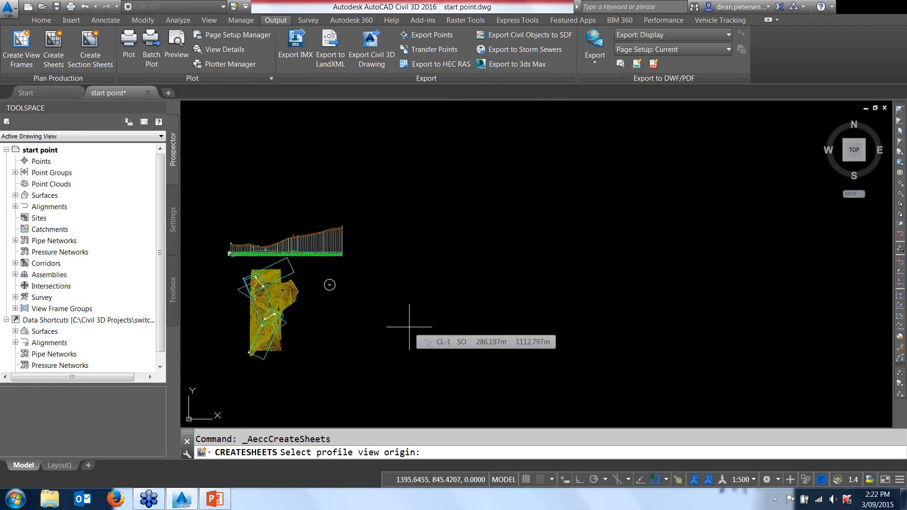
left_click(410, 221)
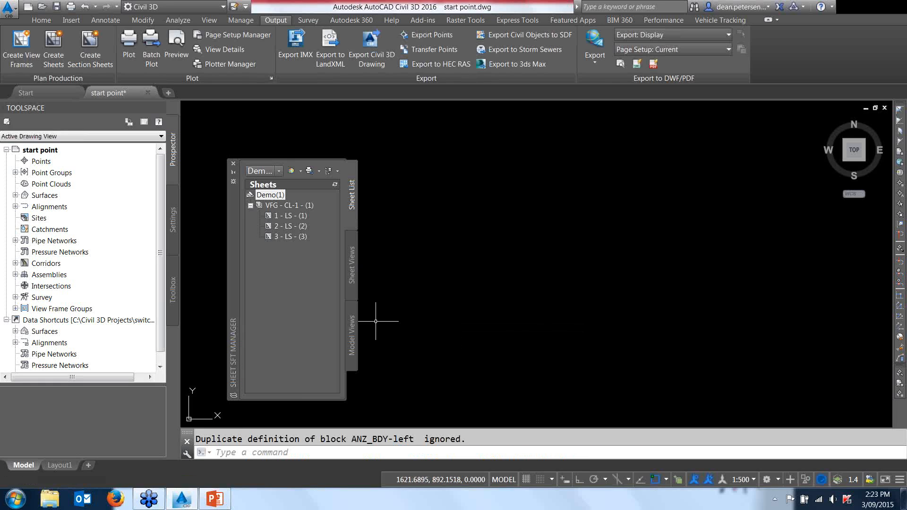
Step: Open sheet 1 - LS - (1) from the Demo(1) sheet set and close the Sheet Set Manager
left_click_drag(233, 263, 433, 219)
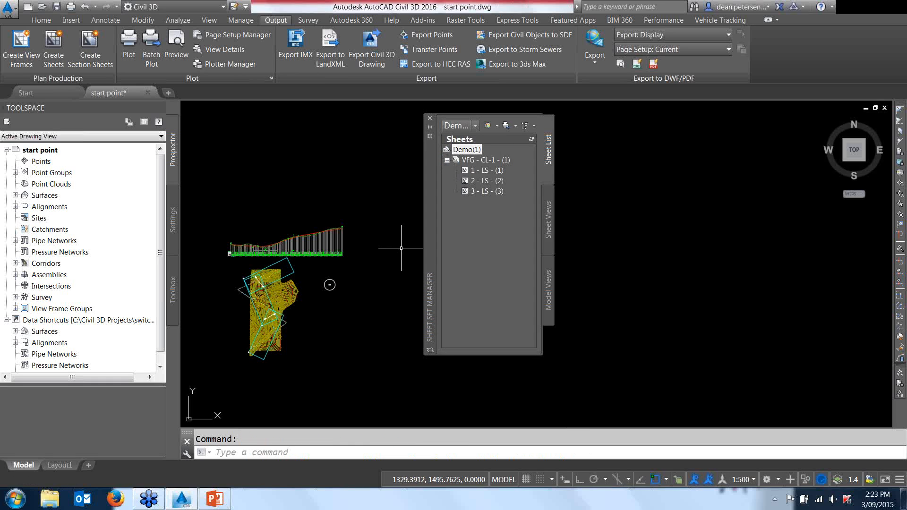
mouse_move(490, 173)
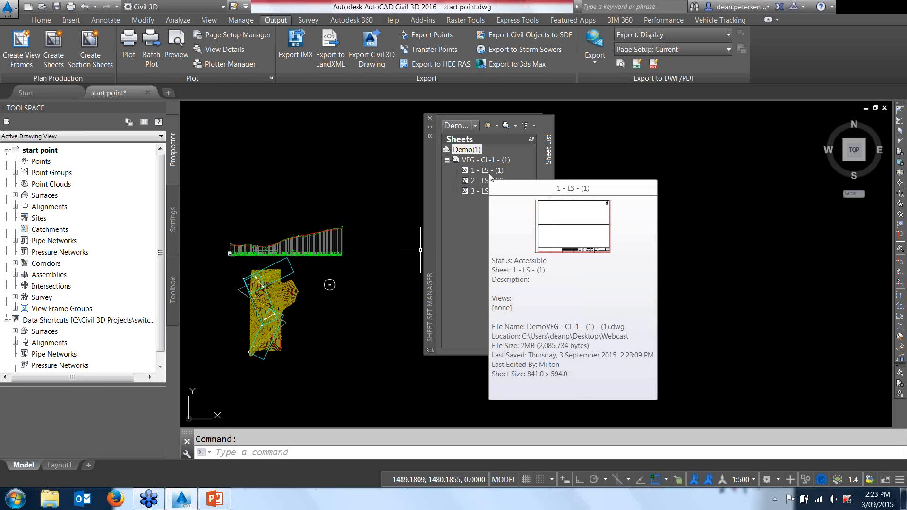
right_click(484, 171)
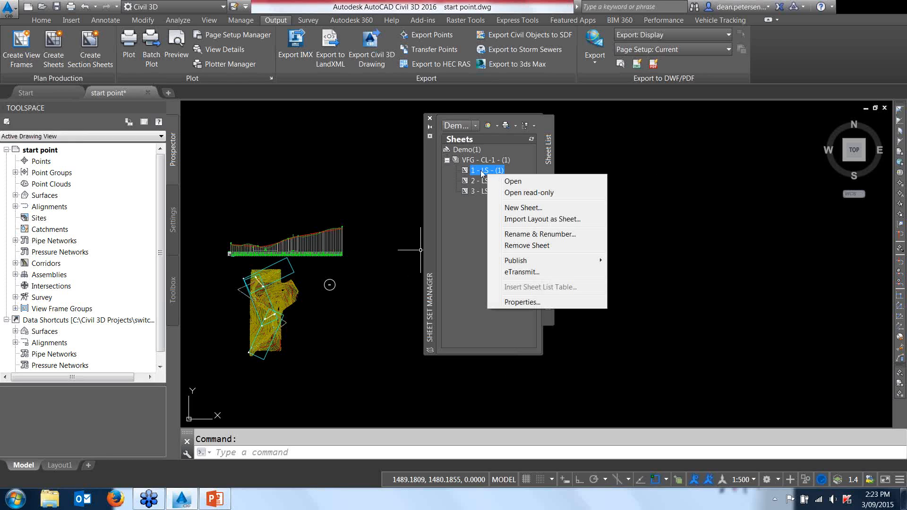
left_click(513, 182)
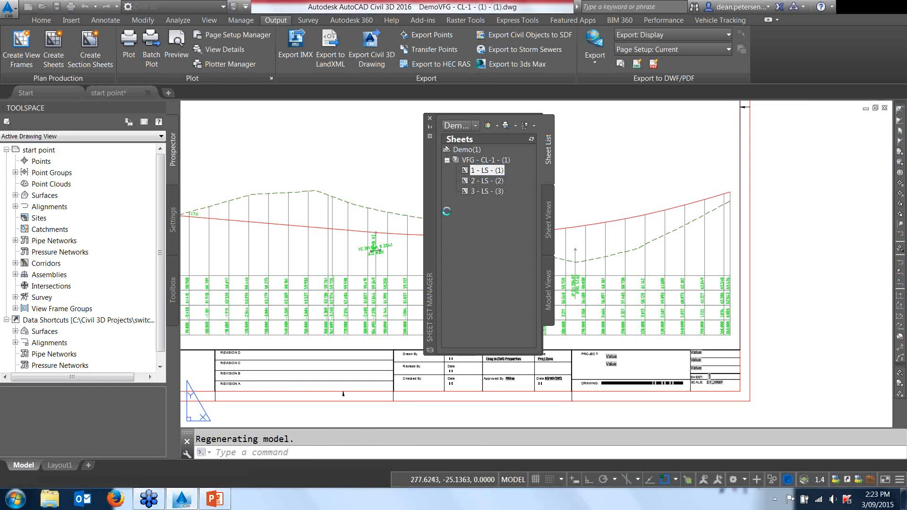
left_click(430, 118)
Step: Examine the plan and profile on sheet LS - (1), including the match line label and the data band values
scroll(364, 286, "down", 3)
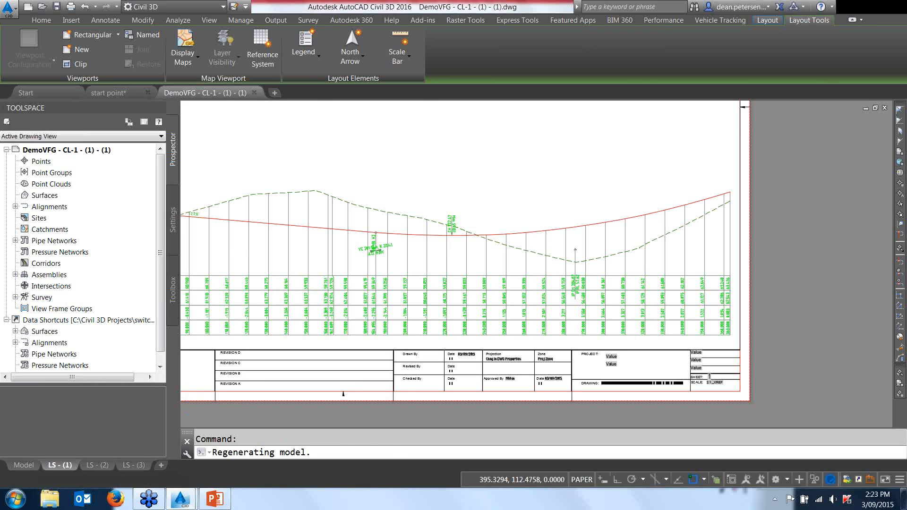
middle_click_drag(326, 271, 393, 338)
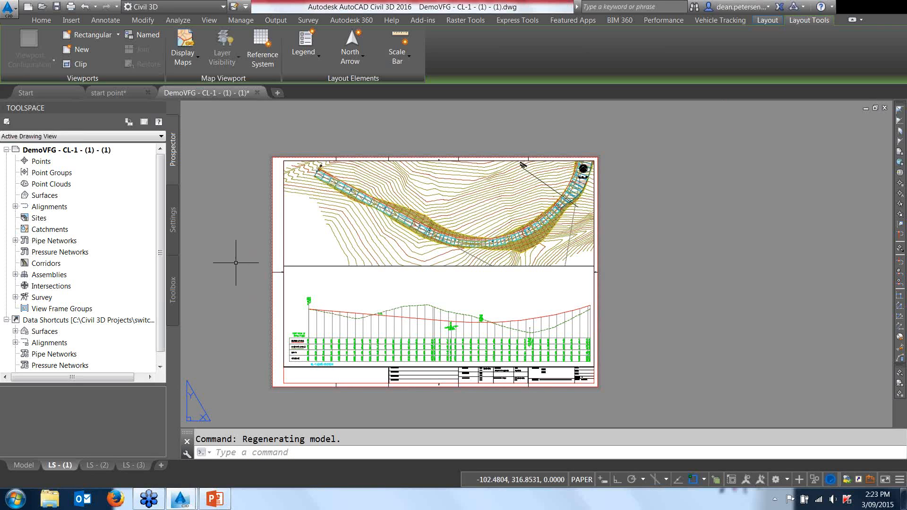
scroll(500, 237, "up", 8)
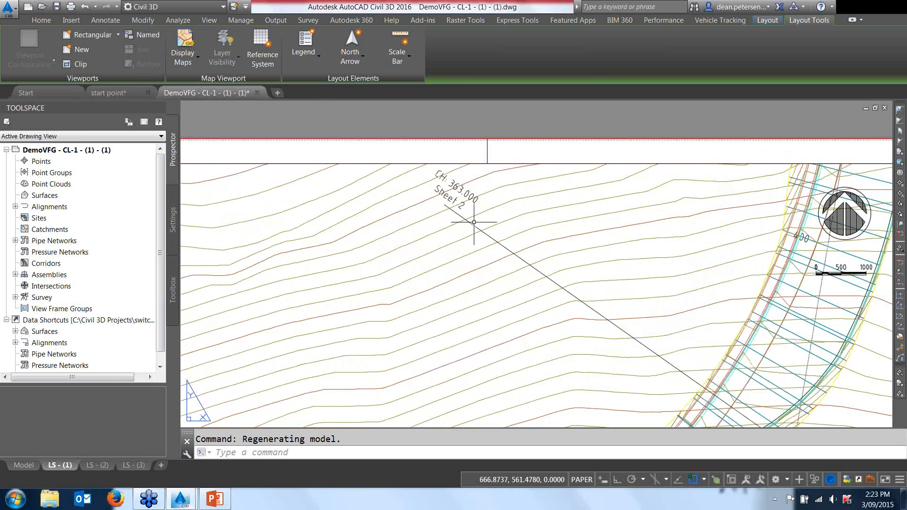
scroll(468, 217, "down", 4)
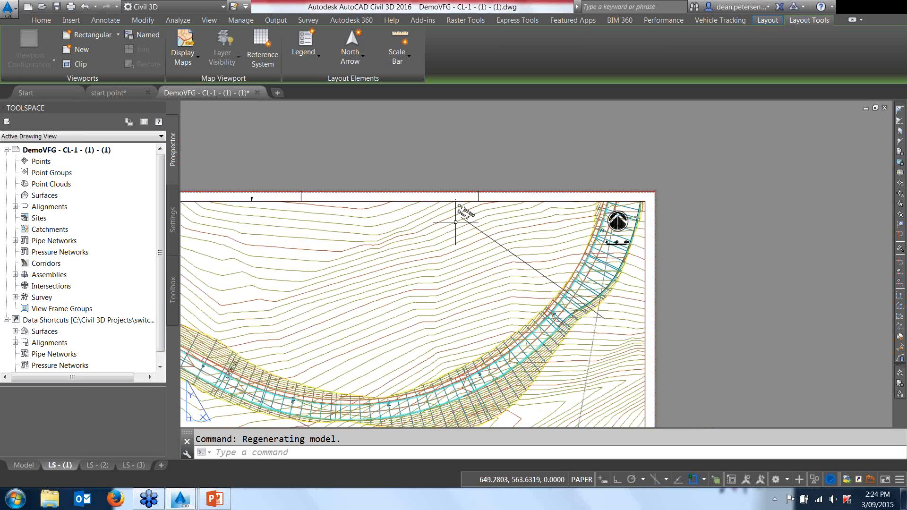
scroll(468, 220, "up", 5)
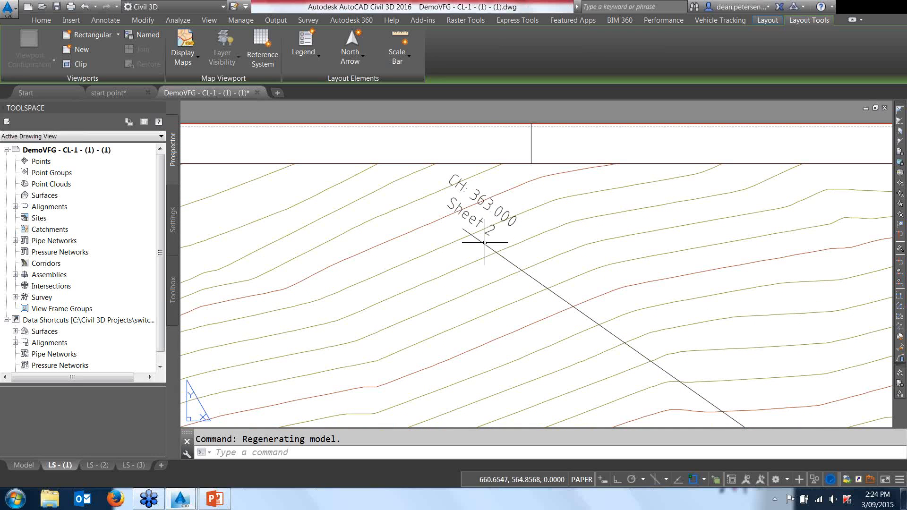
scroll(501, 269, "down", 2)
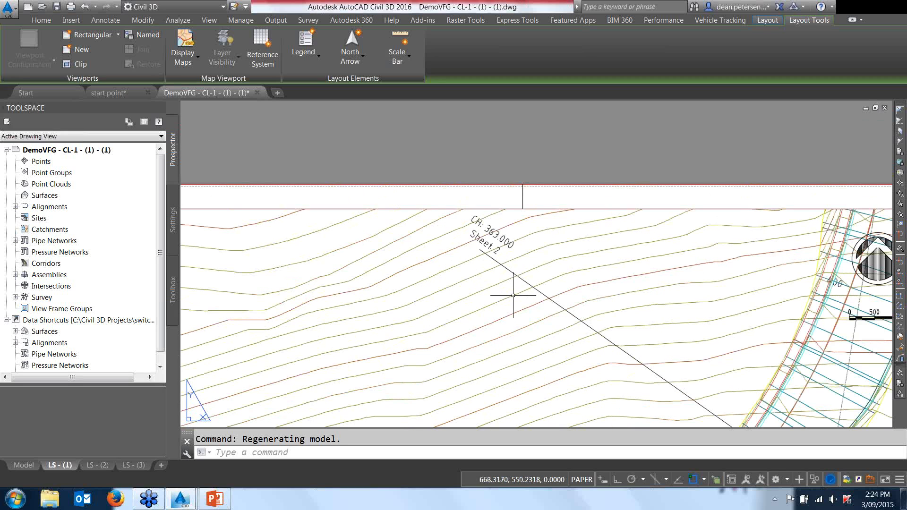
scroll(513, 295, "down", 3)
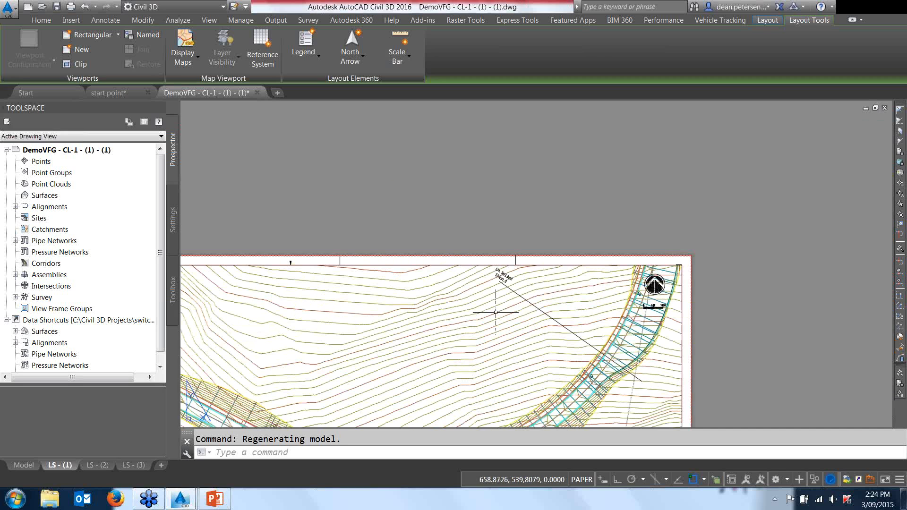
scroll(496, 312, "down", 5)
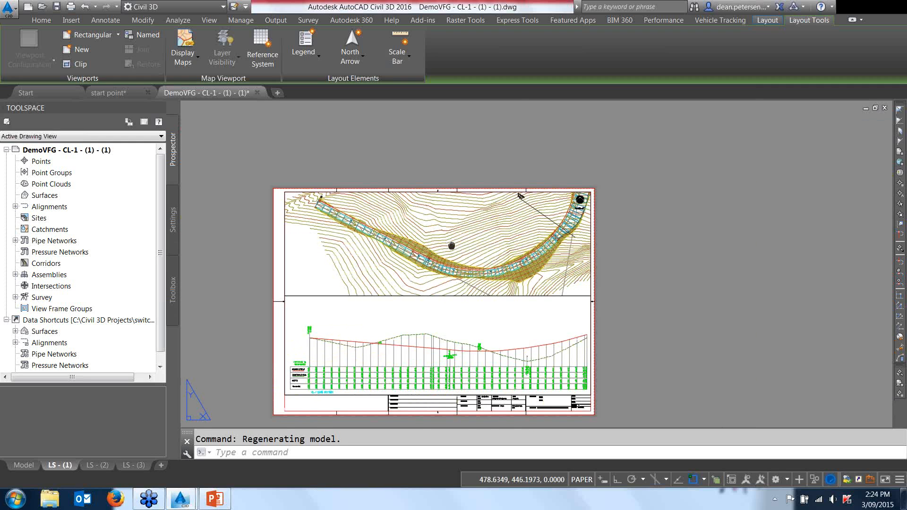
scroll(373, 347, "up", 5)
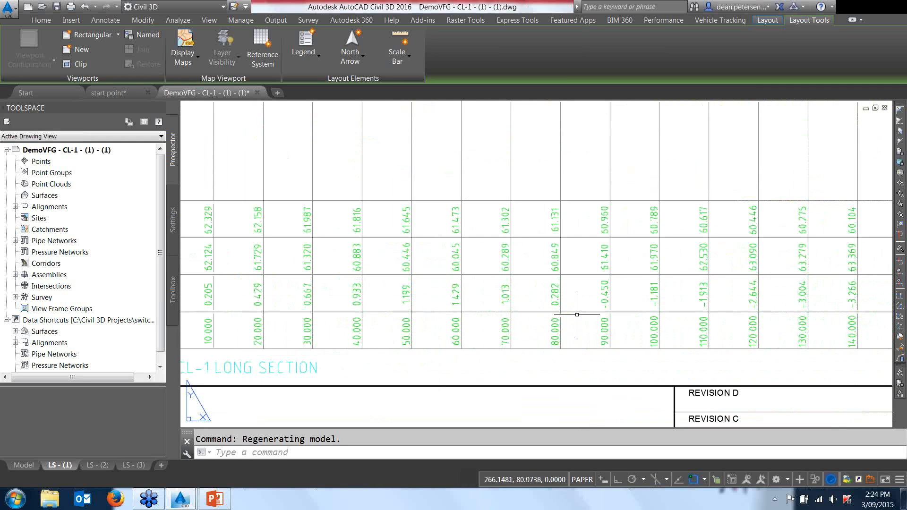
scroll(586, 312, "down", 2)
scroll(592, 324, "down", 2)
scroll(591, 324, "down", 4)
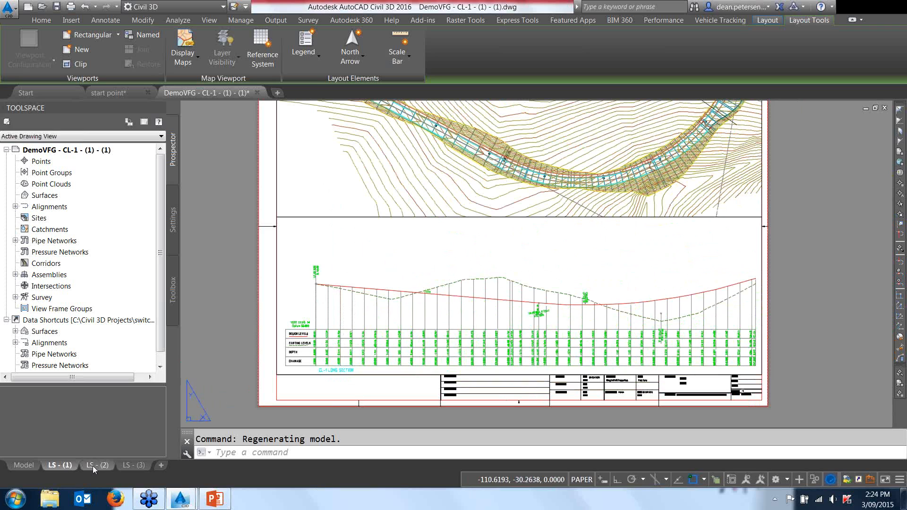
mouse_move(93, 465)
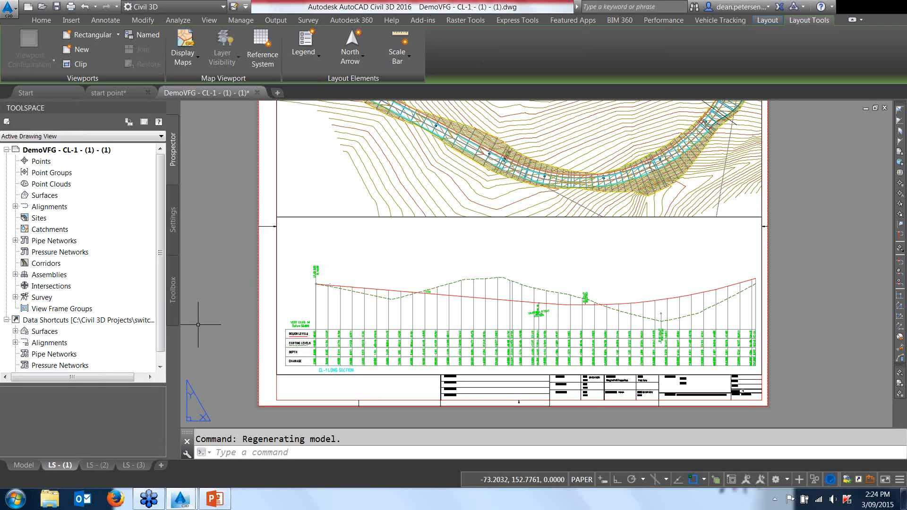
Step: Switch to layout LS - (2) and try stretching the shared edge between its plan and profile viewports
left_click(92, 467)
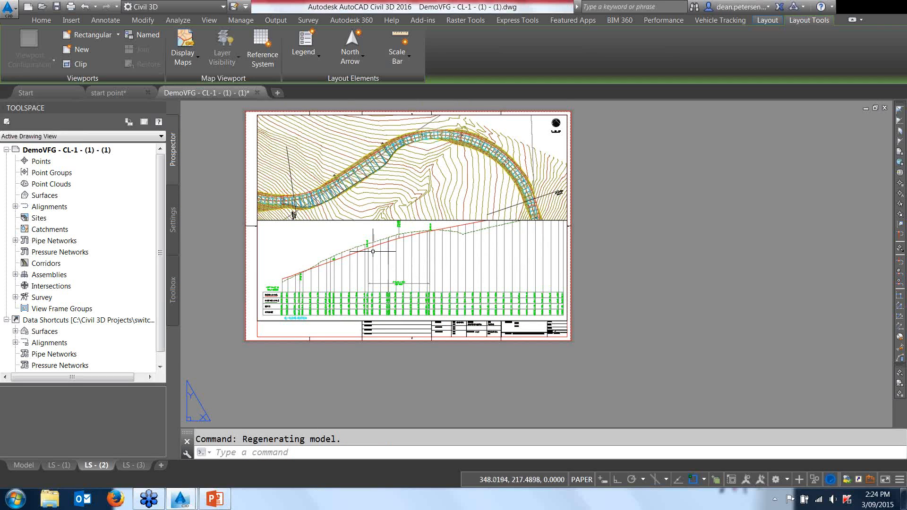
left_click(257, 236)
left_click(257, 171)
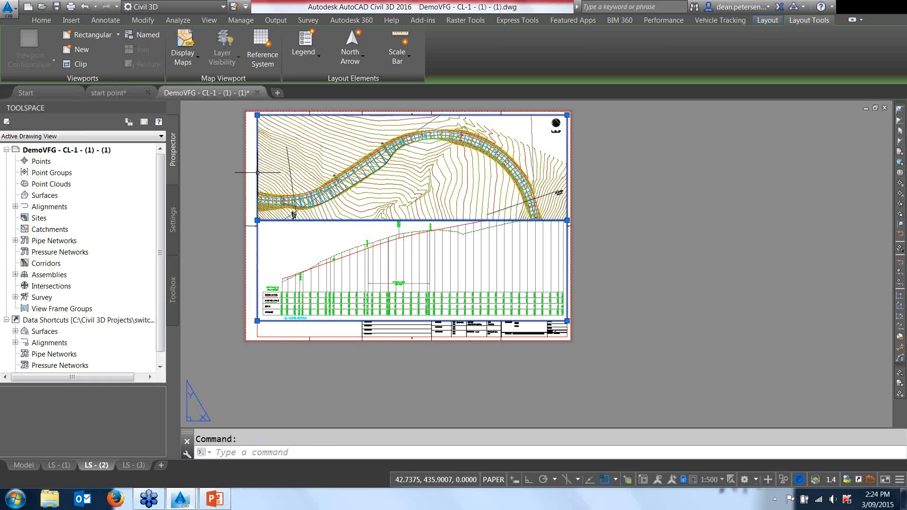
left_click(257, 220)
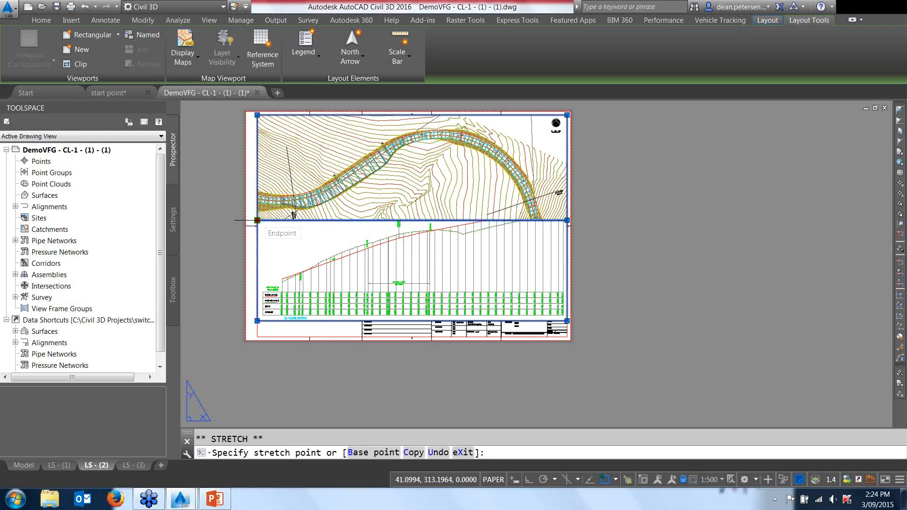
key("Escape")
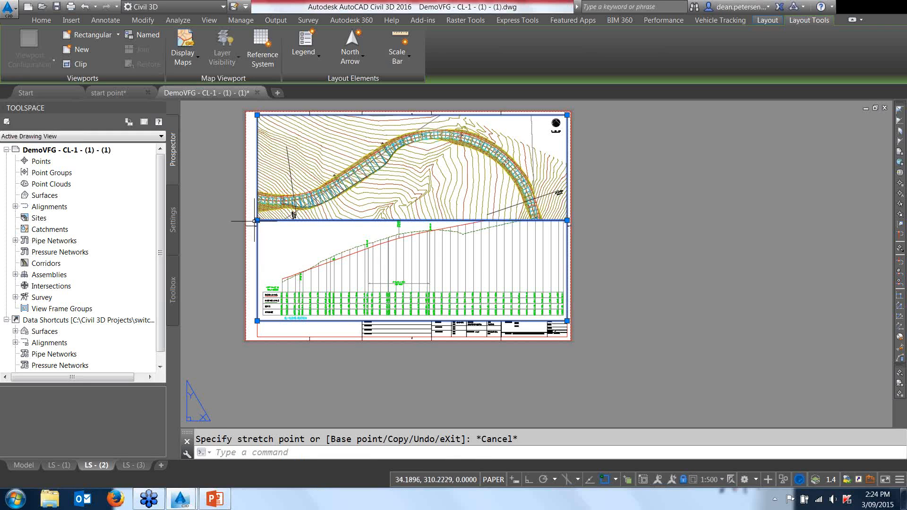
left_click(257, 221)
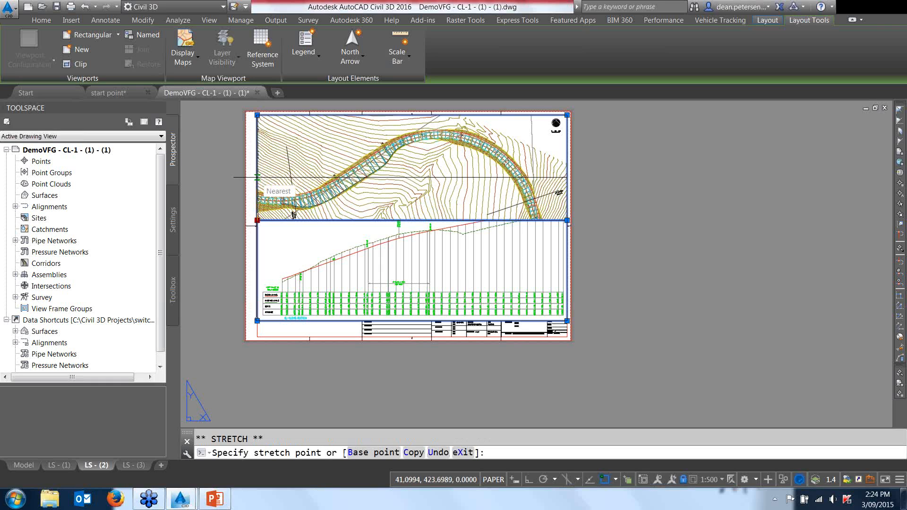
key("Escape")
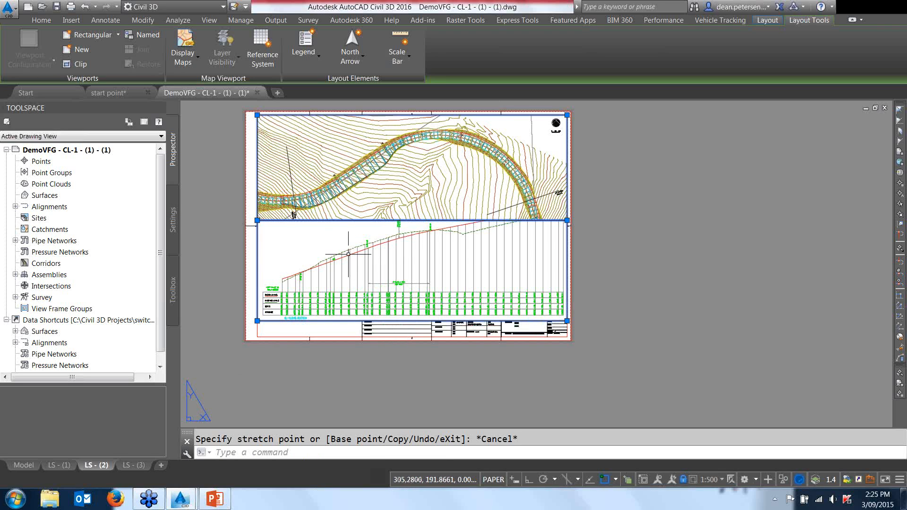
Step: Activate the profile viewport on LS - (2) and set its profile view's object style to ANZ_1x Exaggeration
double_click(294, 237)
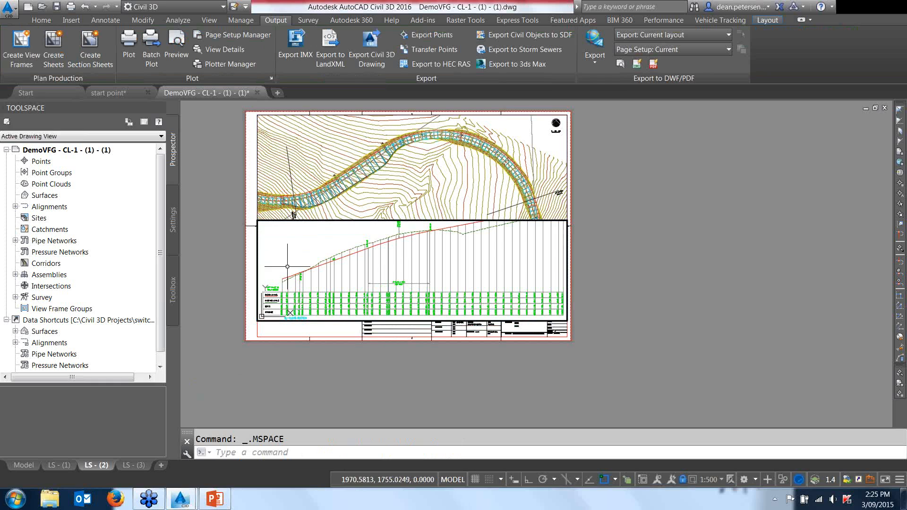
left_click(451, 268)
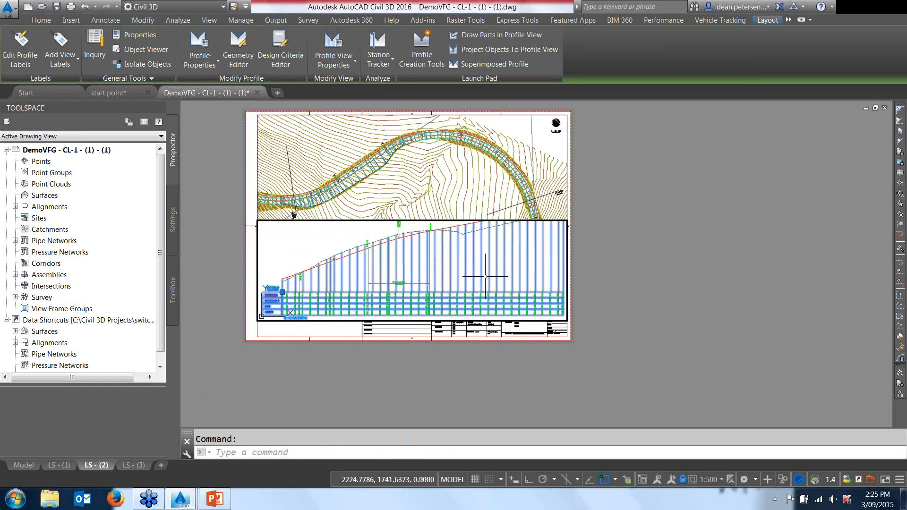
mouse_move(486, 270)
right_click(472, 264)
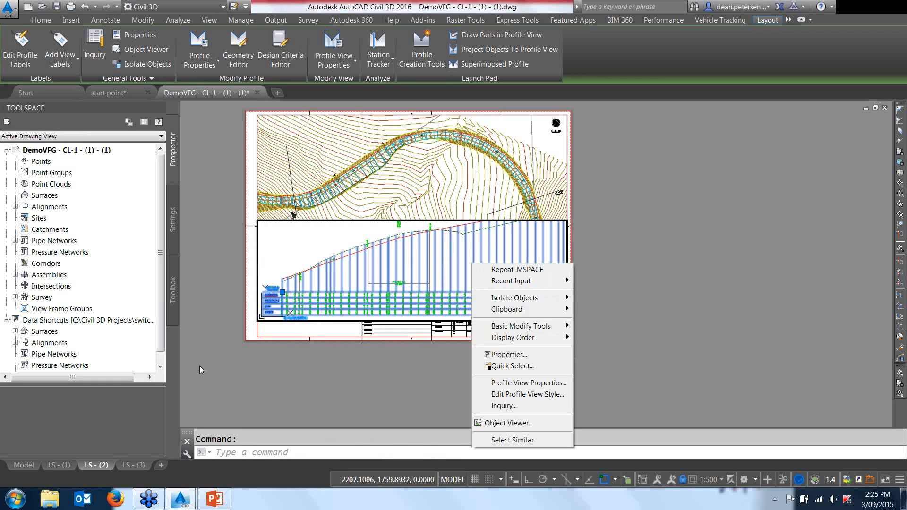
left_click(197, 283)
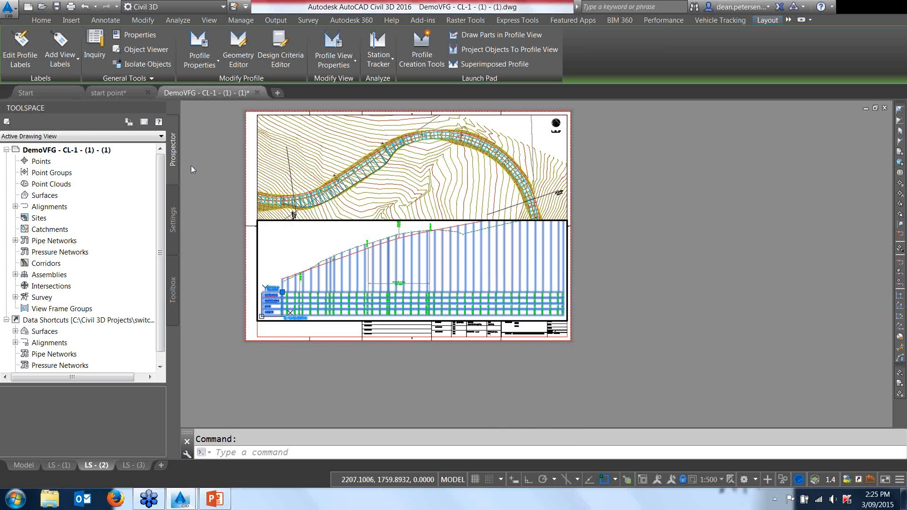
left_click(333, 47)
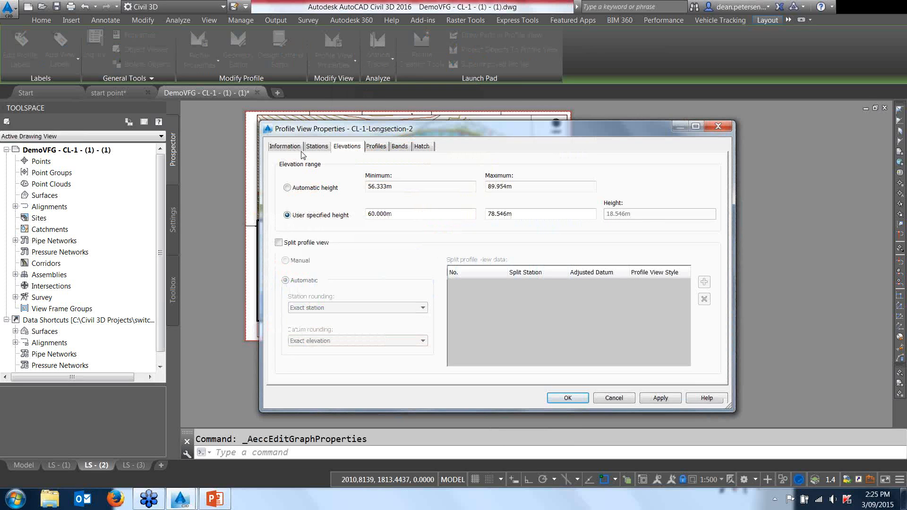
left_click(284, 147)
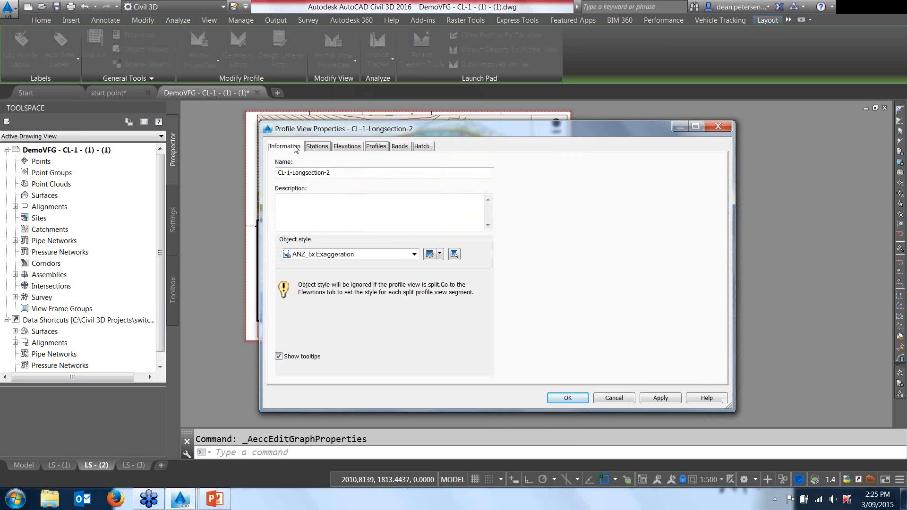
left_click(415, 255)
left_click(353, 278)
left_click(567, 398)
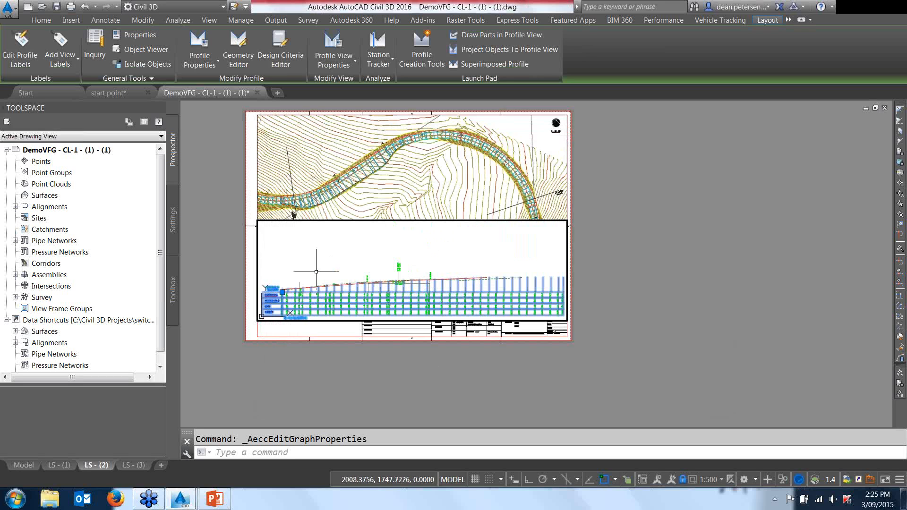
key("Escape")
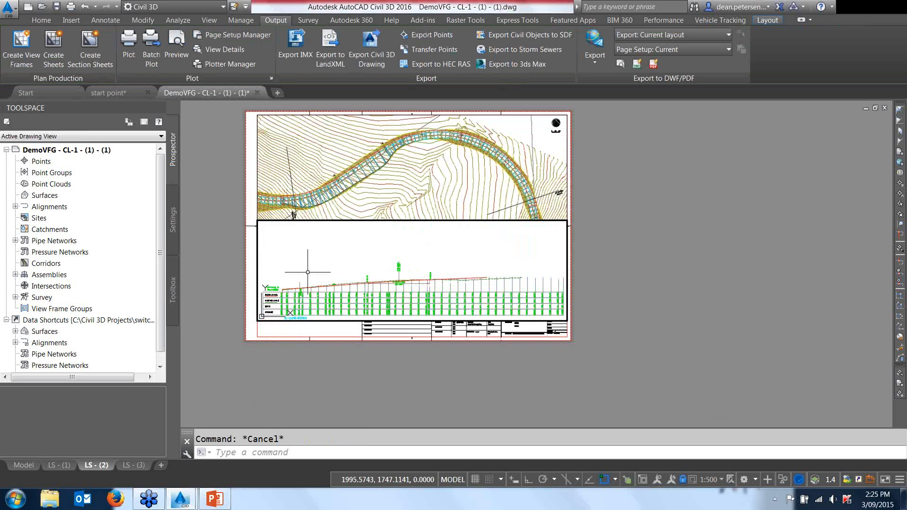
Step: Set the elevation range of the profile view on LS - (2) to automatic height in its Profile View Properties
left_click(496, 284)
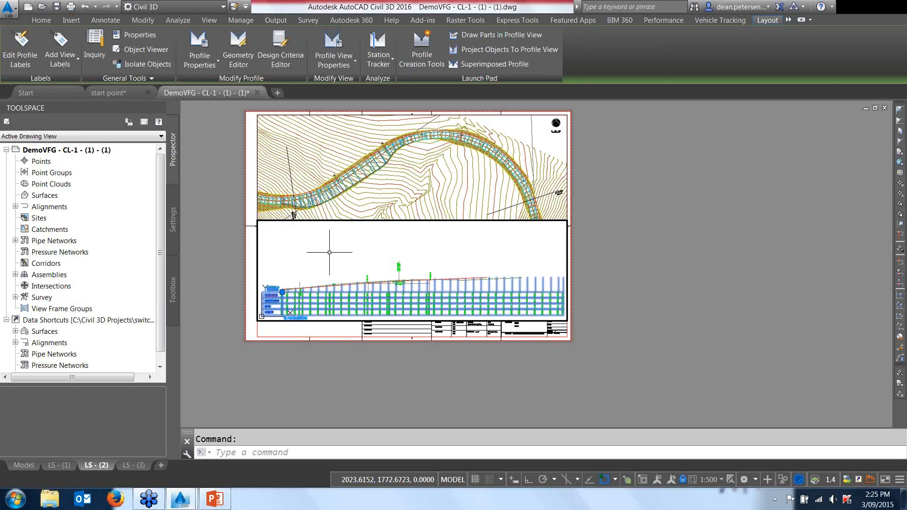
left_click(333, 43)
left_click_drag(449, 133, 373, 141)
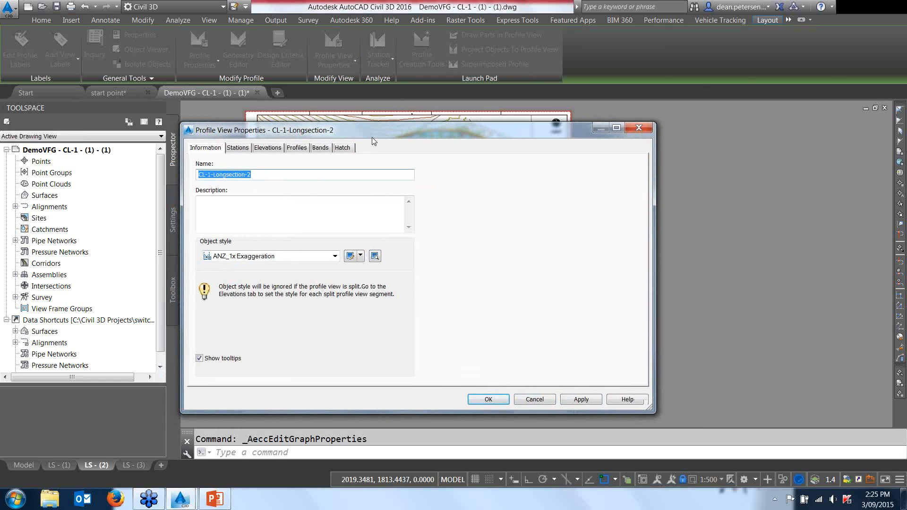
left_click(268, 148)
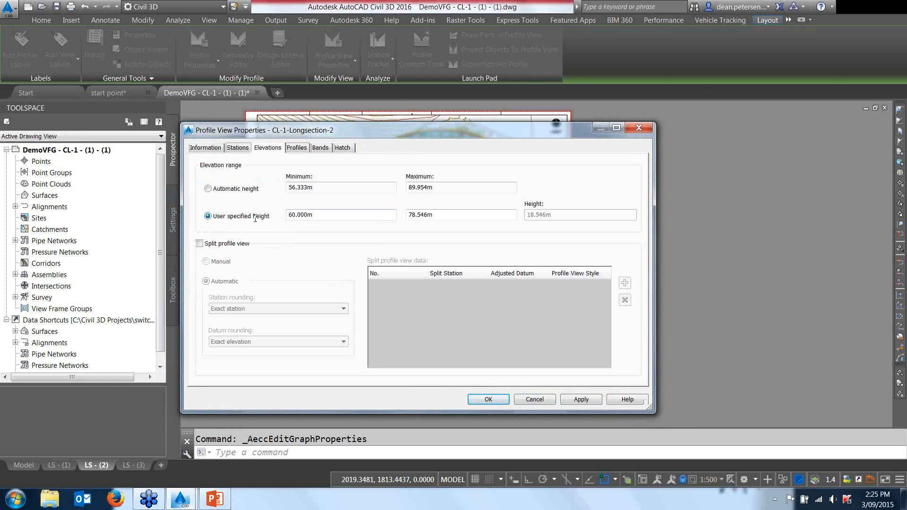
key("Tab")
left_click(208, 189)
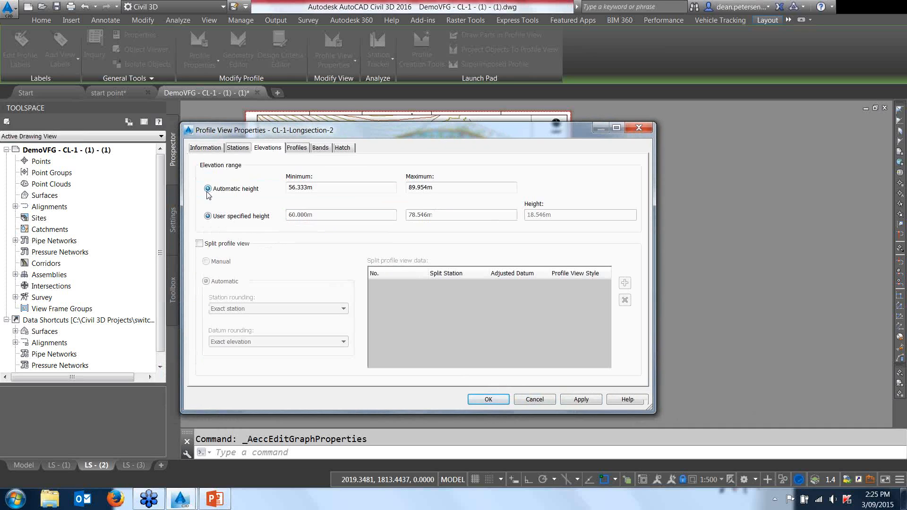
left_click(574, 404)
left_click_drag(401, 129, 364, 115)
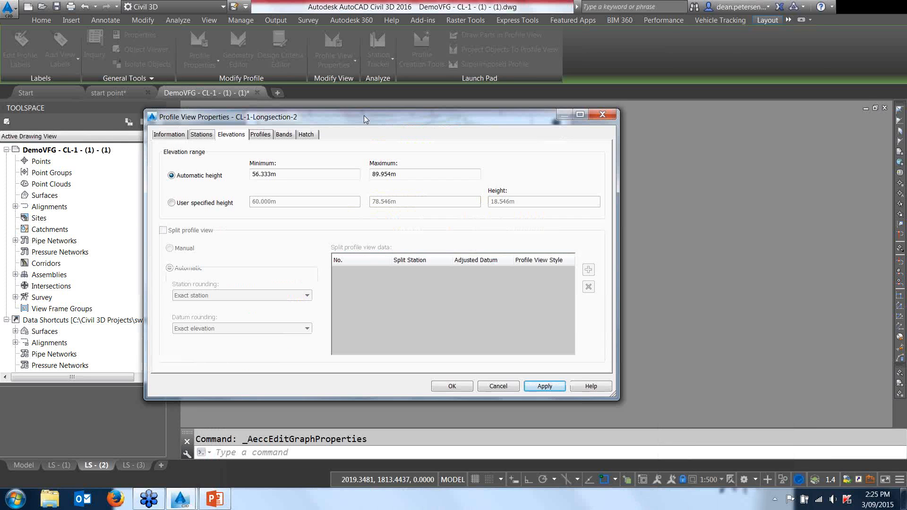
left_click(452, 386)
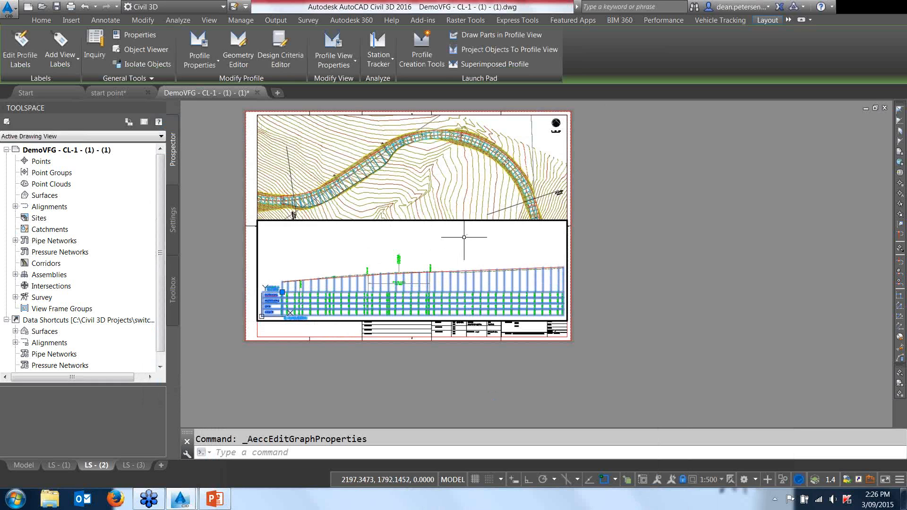
key("Escape")
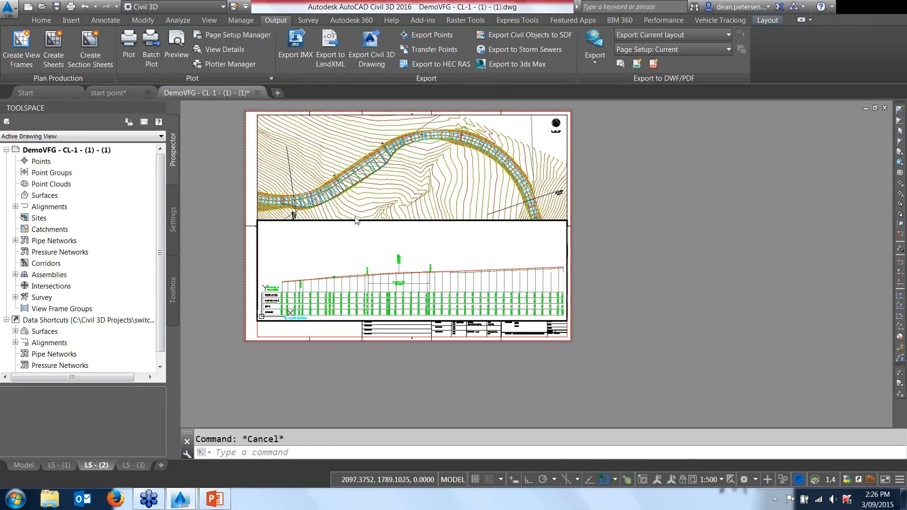
Step: Shift the profile view slightly upward within its viewport on LS - (2) and lock the viewport
middle_click_drag(363, 256, 362, 236)
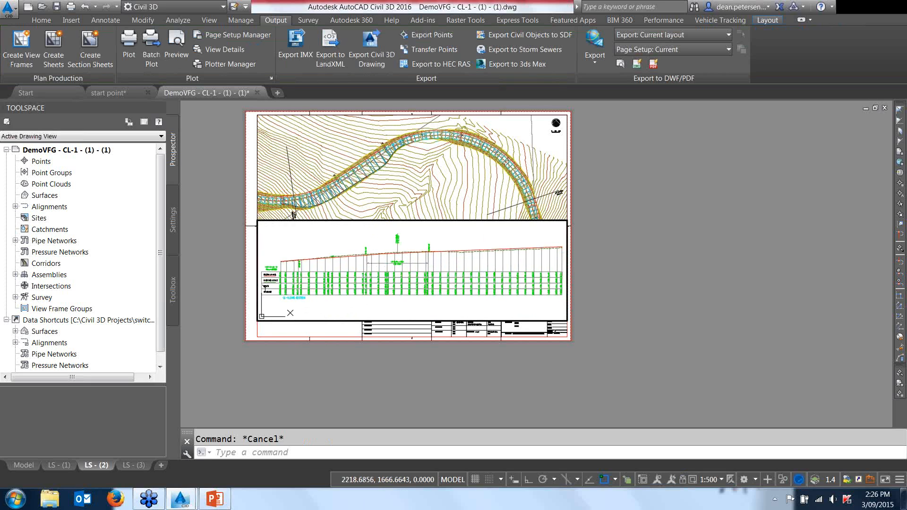
left_click(683, 480)
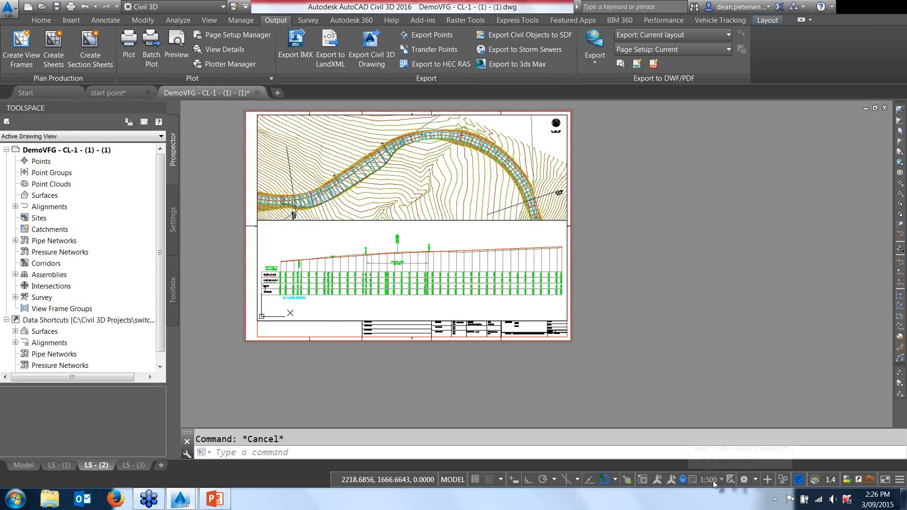
Step: Switch to layout LS - (3) and examine its plan, profile view, north arrow and scale bar
left_click(138, 467)
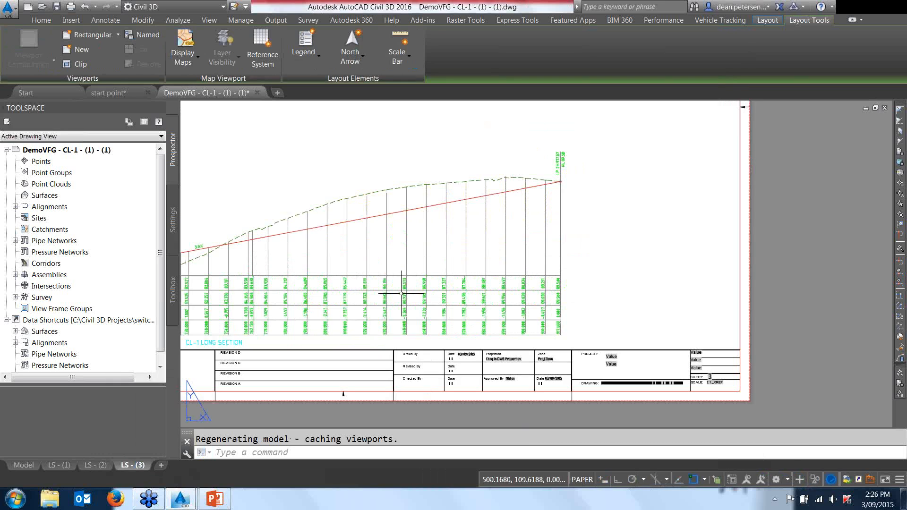
scroll(402, 293, "down", 4)
middle_click_drag(328, 257, 395, 278)
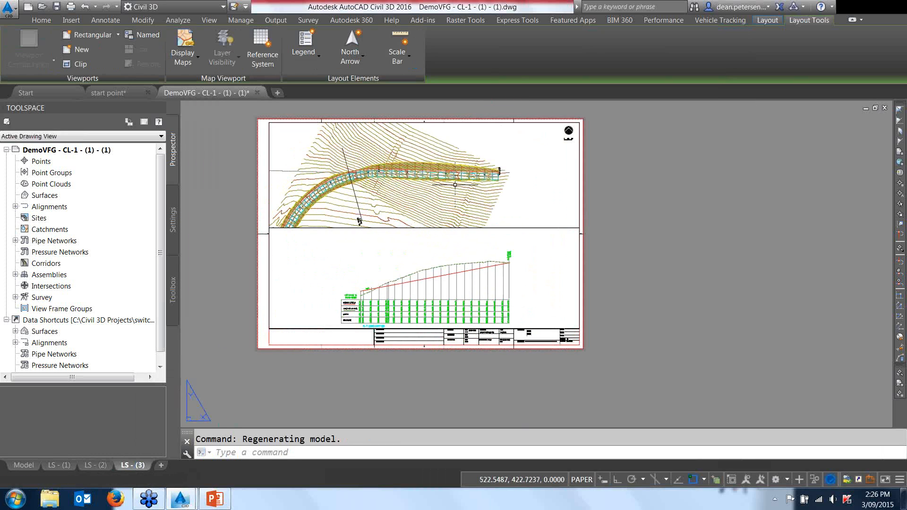
middle_click_drag(545, 247, 540, 298)
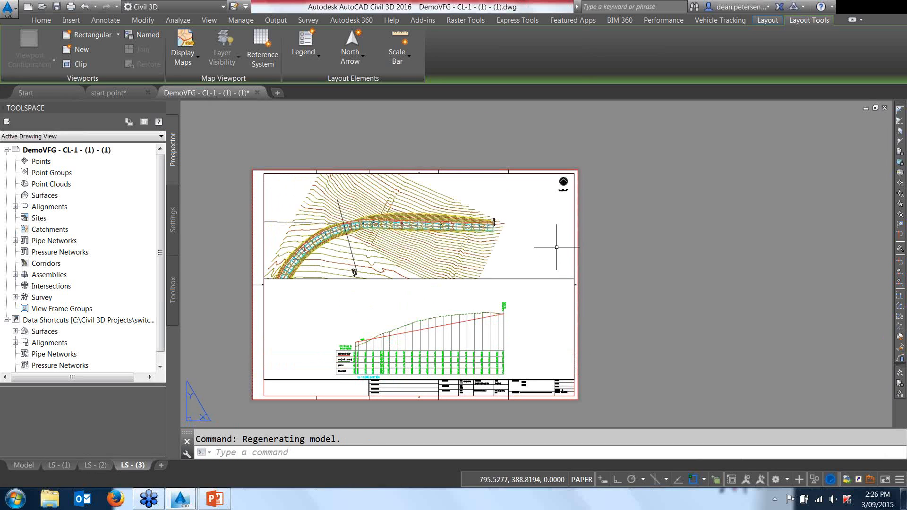
scroll(561, 181, "up", 3)
scroll(561, 181, "up", 5)
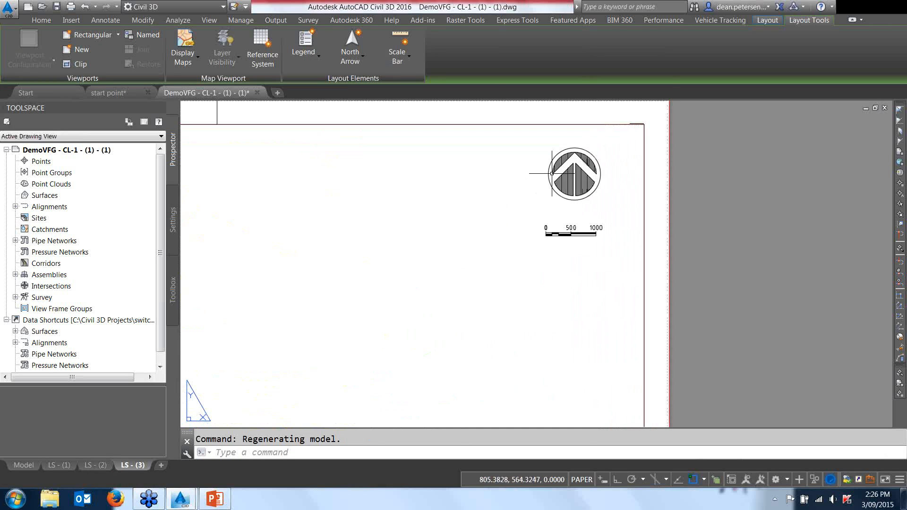
scroll(532, 196, "down", 4)
middle_click_drag(460, 221, 599, 195)
scroll(597, 225, "down", 2)
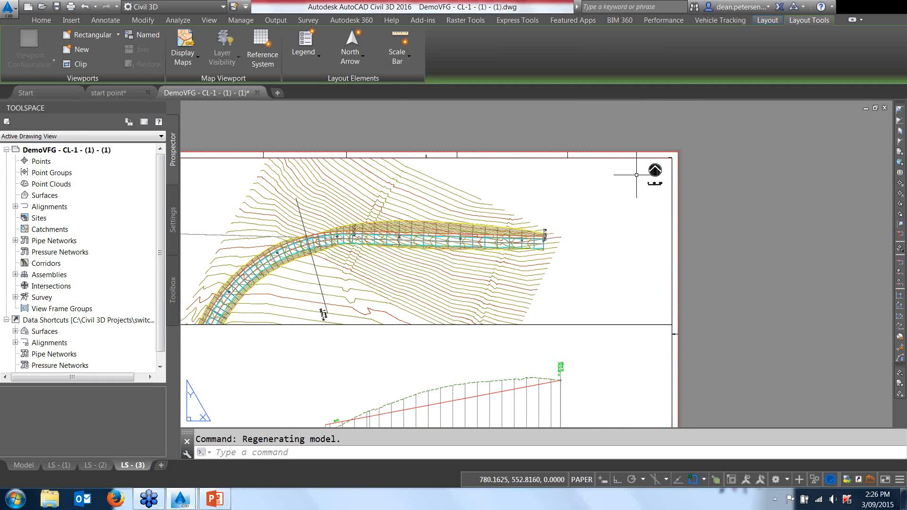
Step: Replace the north arrow on LS - (3) with the built-in Arrow 18 for the plan viewport, placed above the scale bar
scroll(631, 182, "up", 4)
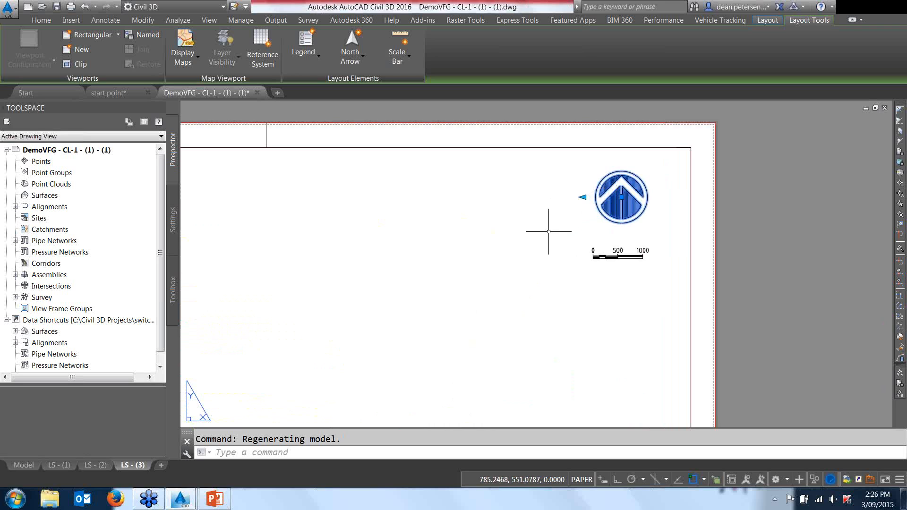
key("Delete")
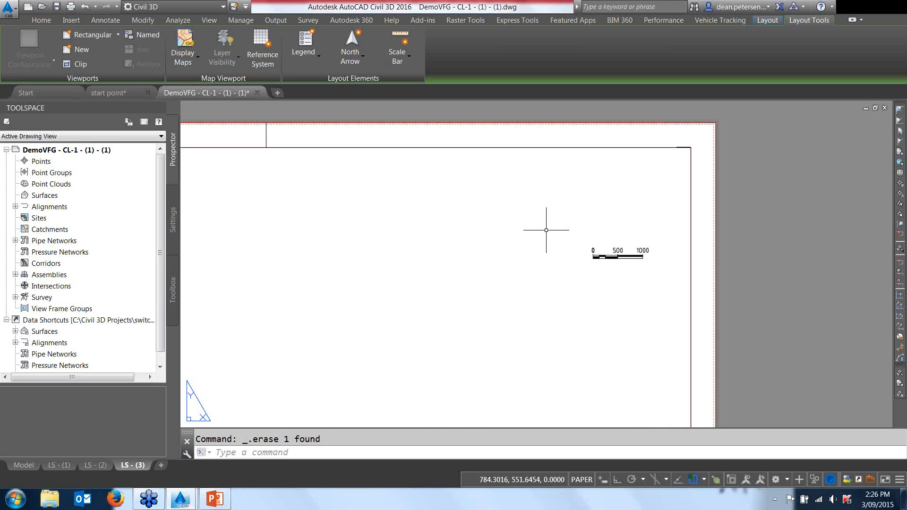
scroll(543, 217, "down", 3)
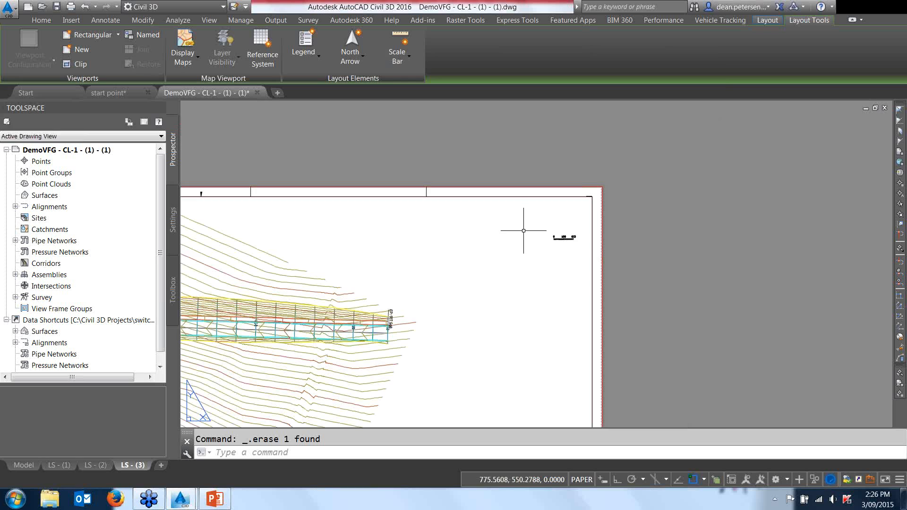
left_click(510, 197)
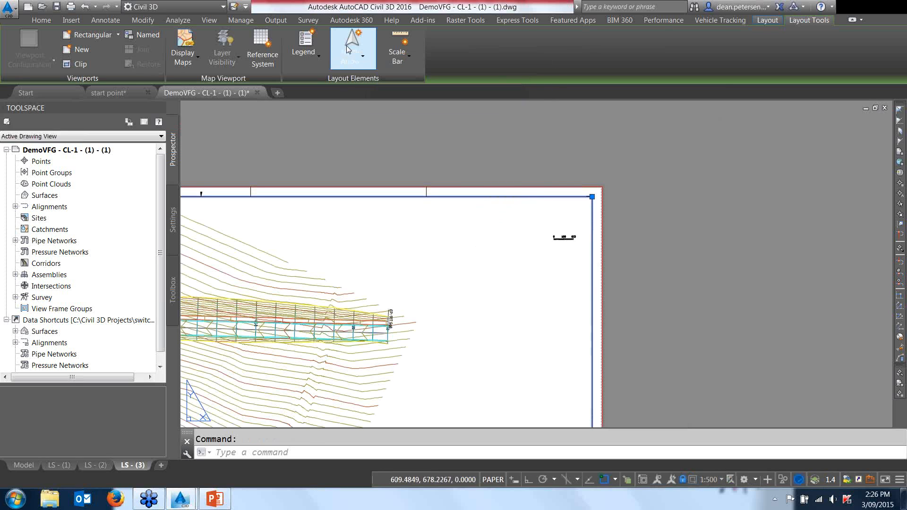
left_click(347, 46)
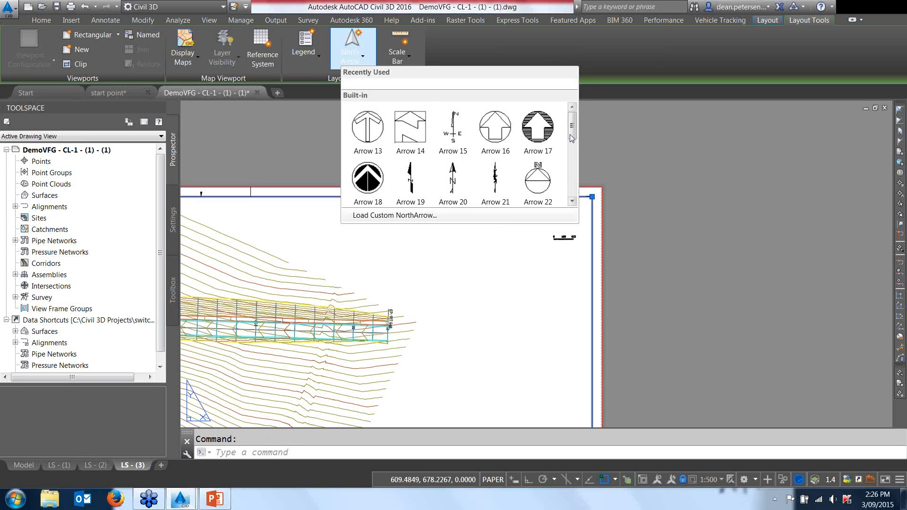
left_click_drag(573, 129, 573, 142)
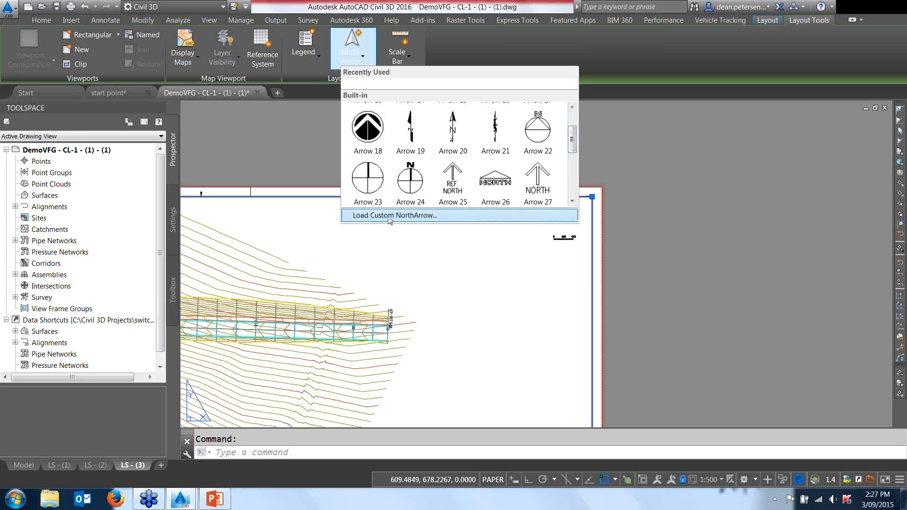
left_click(369, 133)
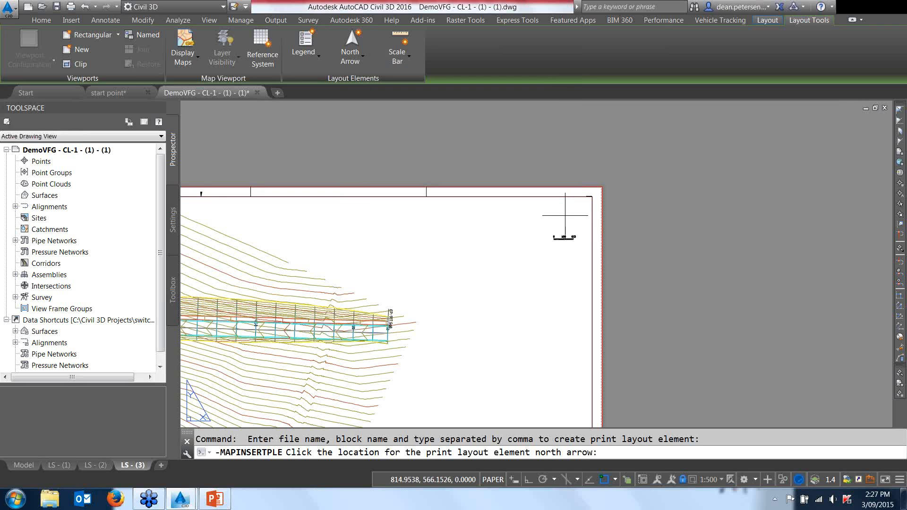
left_click(551, 220)
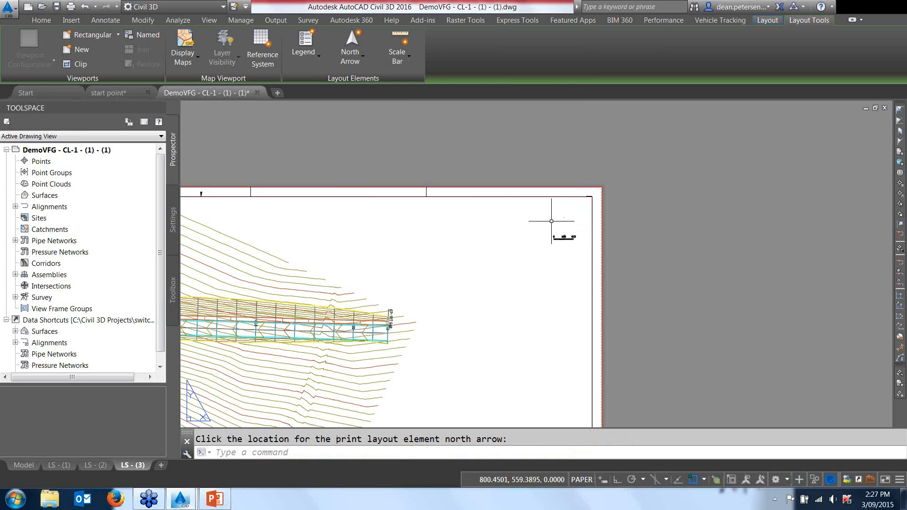
Step: Enlarge the new north arrow to roughly the width of the scale bar beneath it
scroll(554, 219, "up", 6)
scroll(568, 239, "down", 3)
left_click(533, 231)
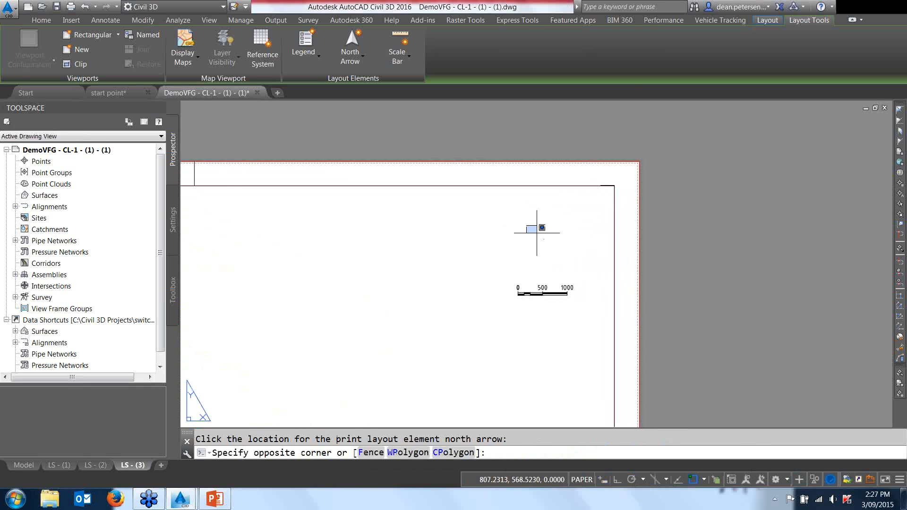
scroll(542, 242, "up", 2)
scroll(541, 243, "up", 3)
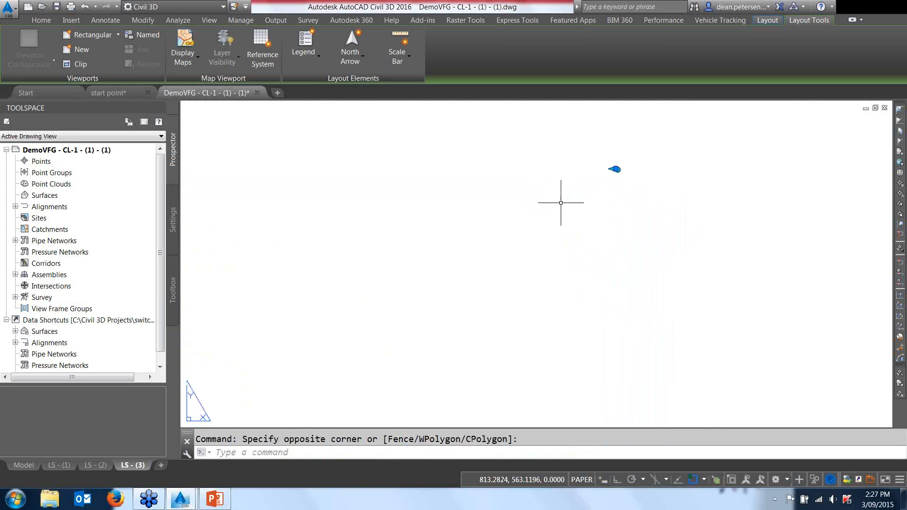
middle_click_drag(625, 180, 304, 304)
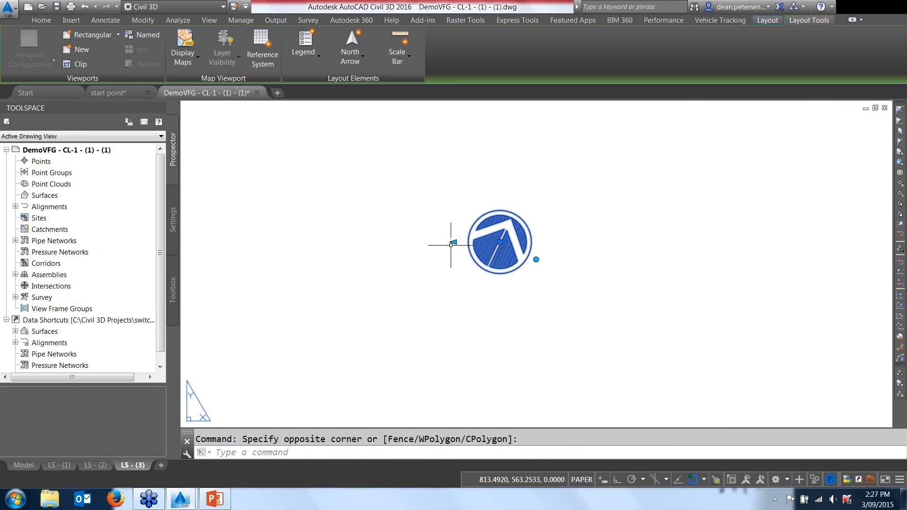
left_click(454, 242)
scroll(364, 270, "down", 10)
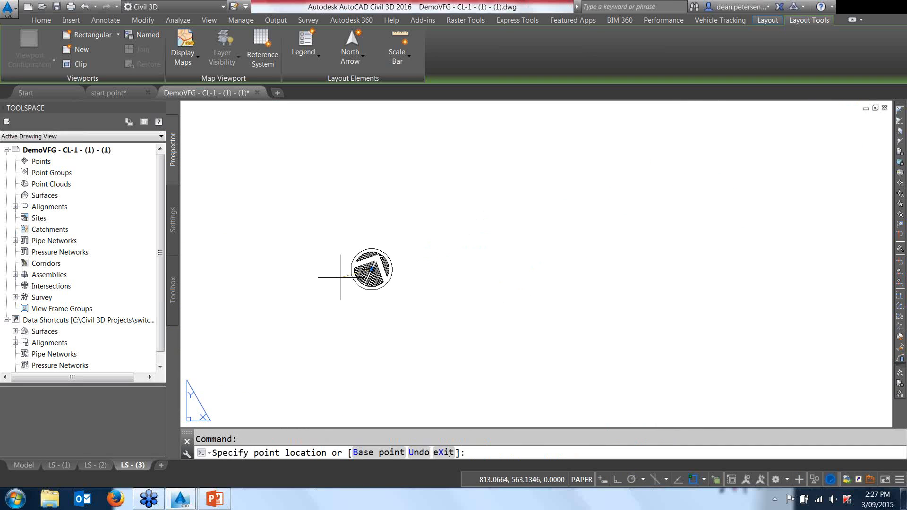
middle_click_drag(300, 284, 457, 236)
scroll(457, 235, "down", 5)
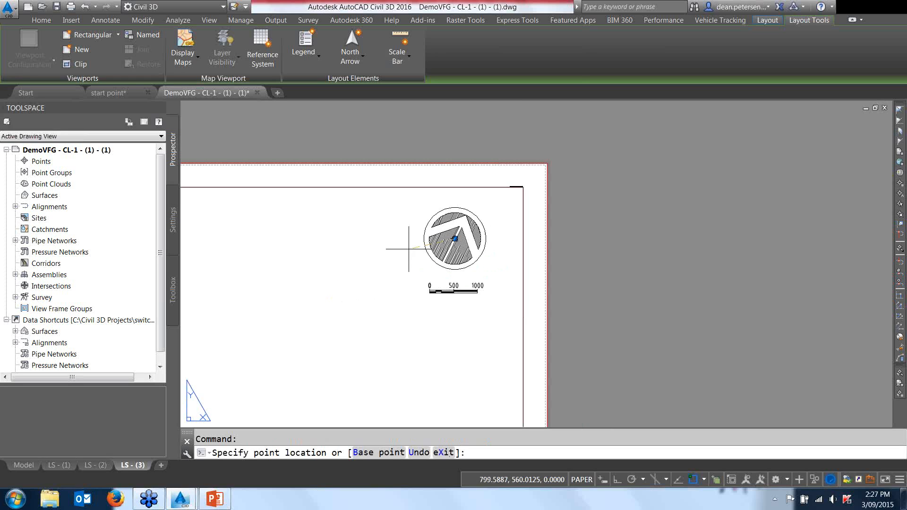
left_click(455, 239)
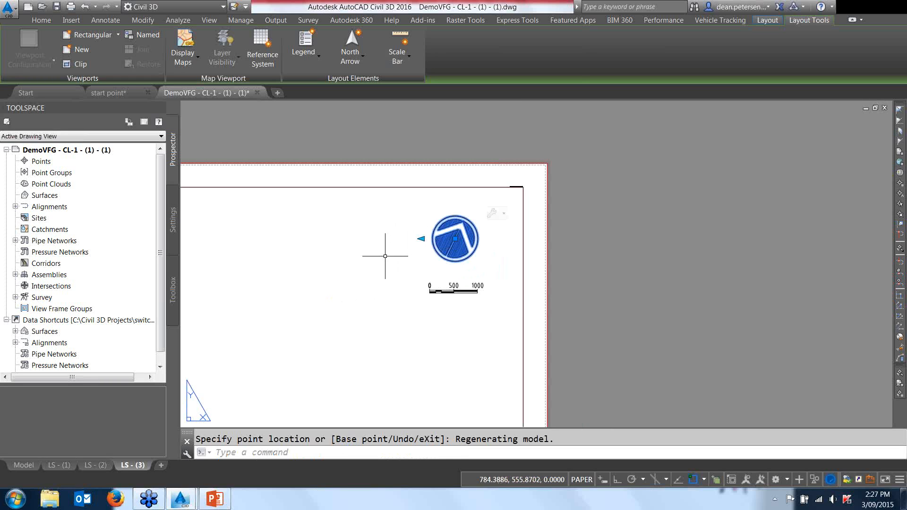
key("Escape")
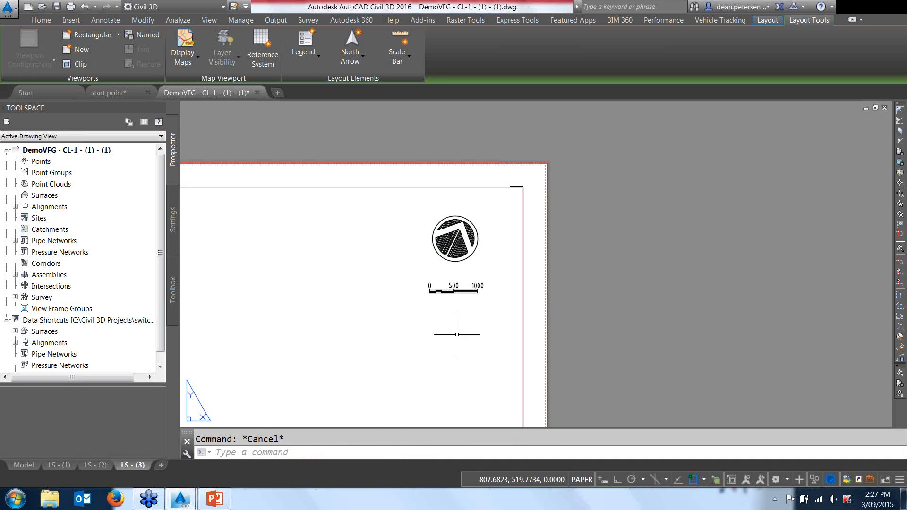
Step: Set the scale of the scale bar below the north arrow to 1:50
left_click(469, 302)
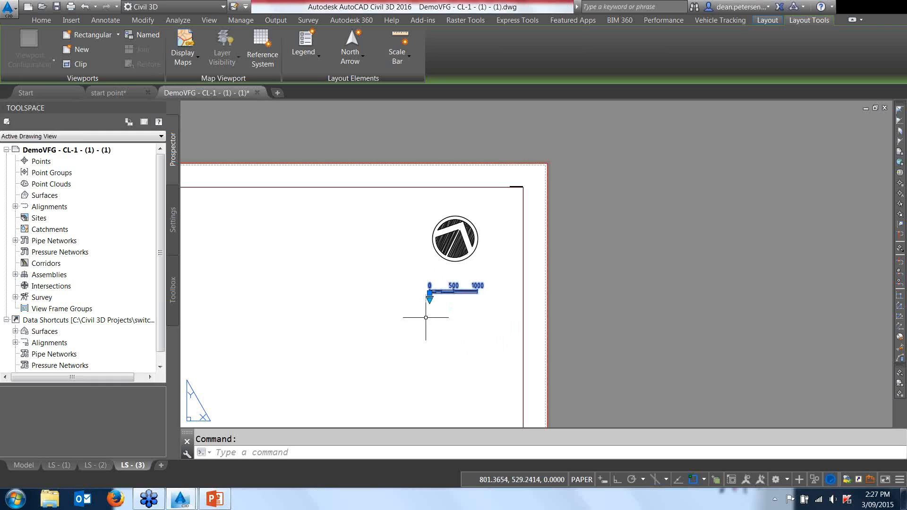
left_click(429, 298)
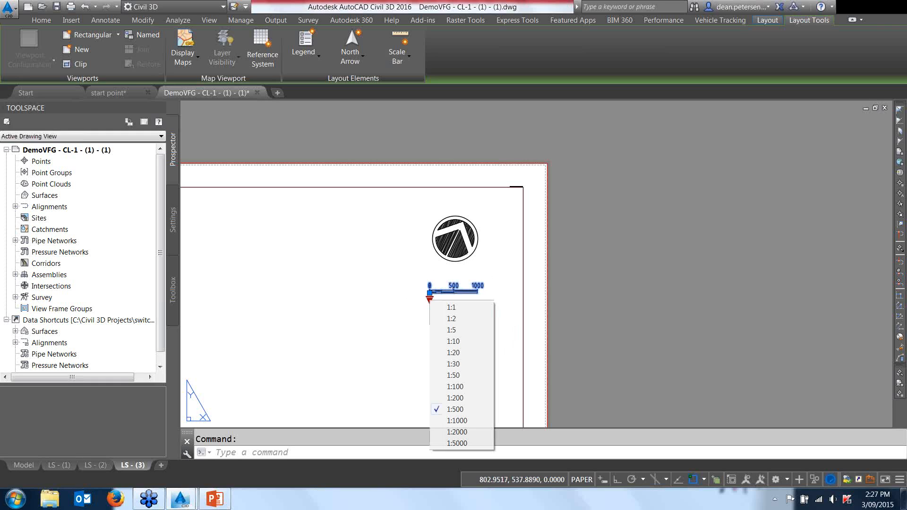
left_click(454, 375)
key("Escape")
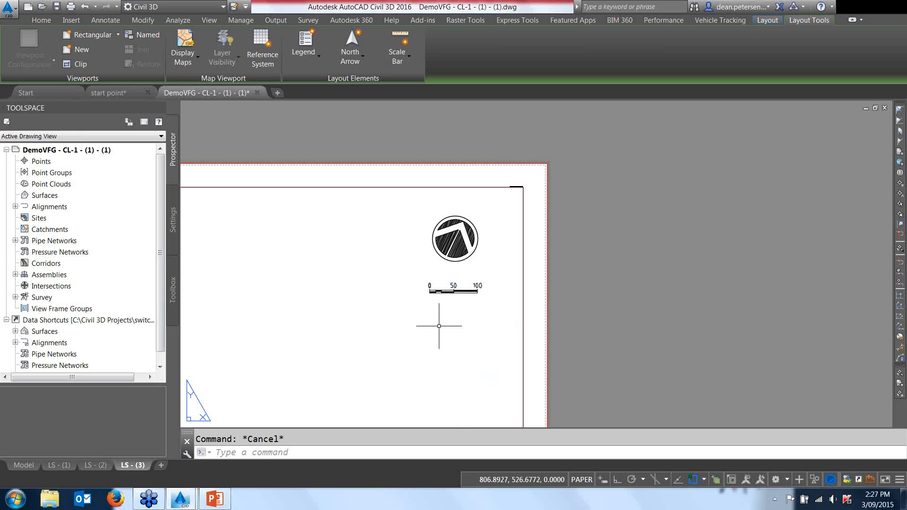
scroll(356, 316, "down", 4)
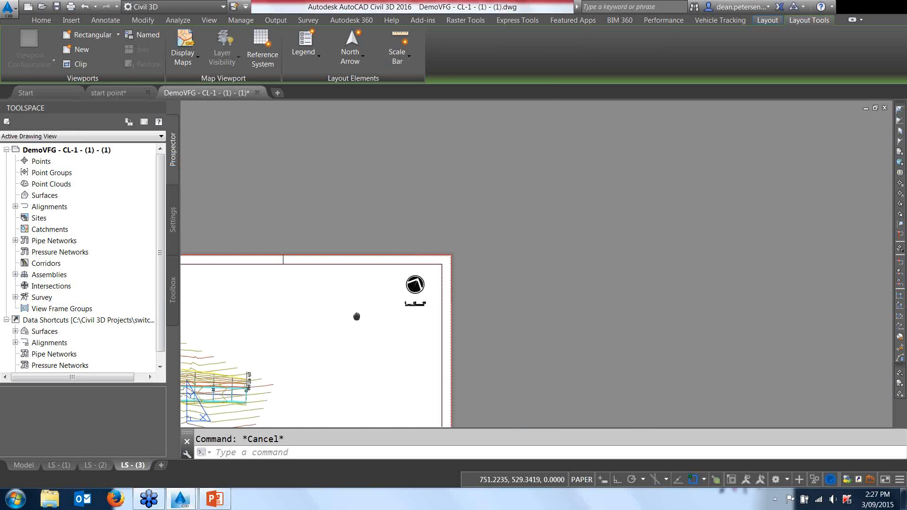
middle_click_drag(357, 316, 544, 249)
scroll(546, 293, "down", 2)
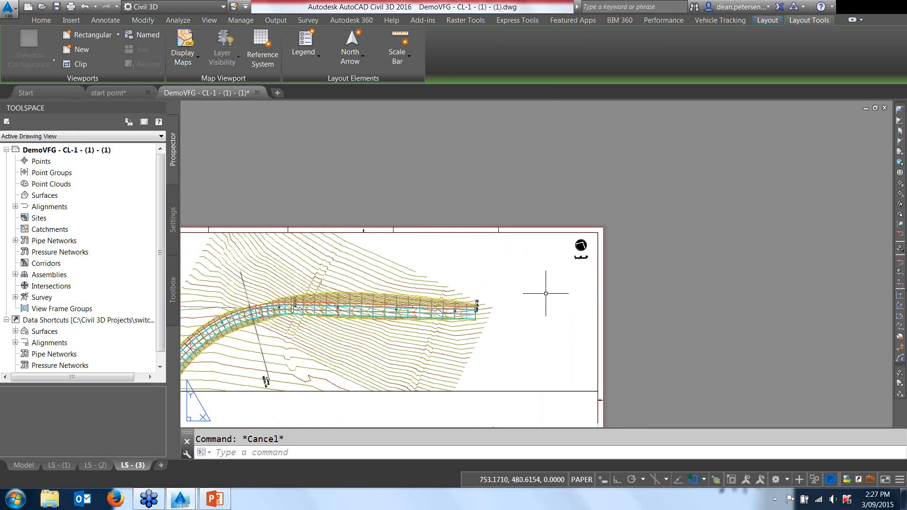
middle_click_drag(546, 294, 600, 220)
scroll(578, 236, "down", 2)
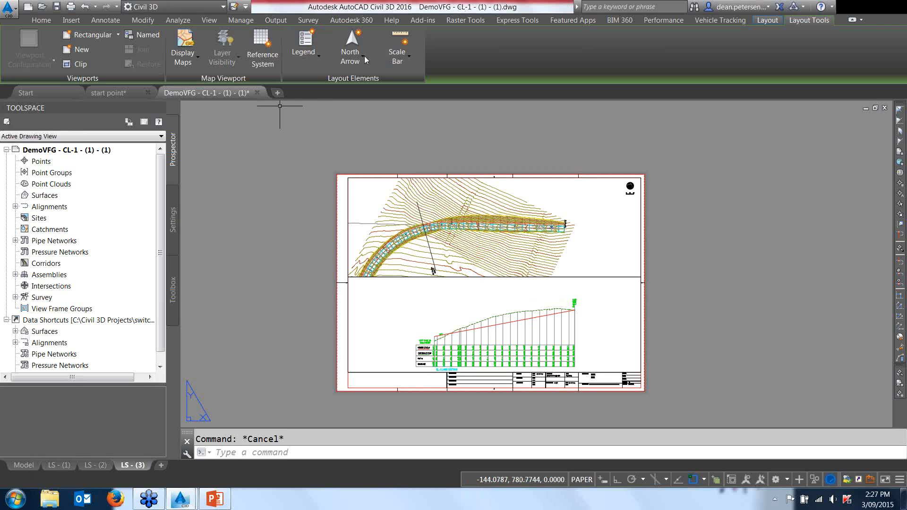
Step: Return to model space and inspect the plan area and the centerline alignment CL-1 among the drawing's alignments
left_click(22, 466)
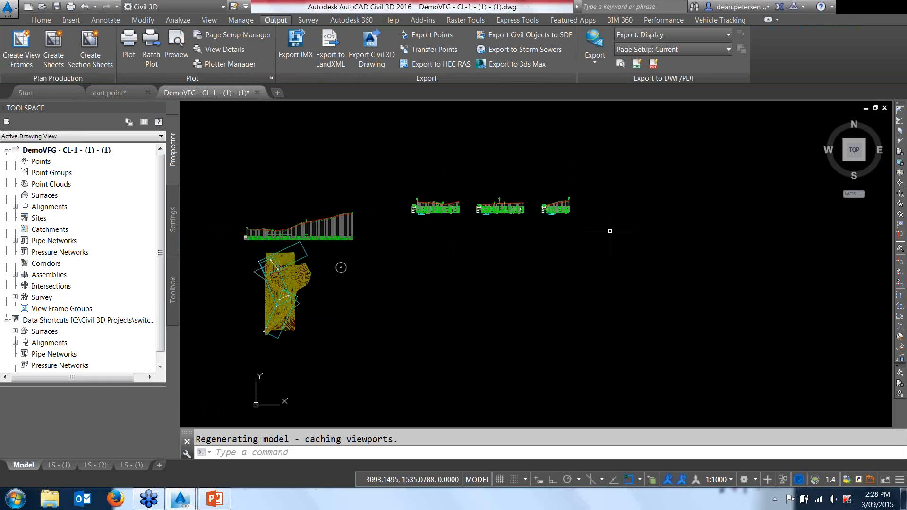
scroll(265, 284, "up", 5)
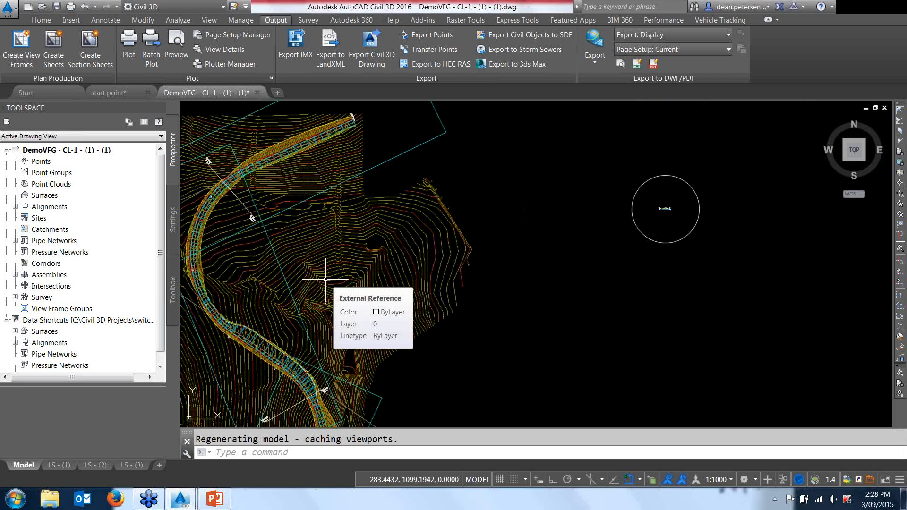
left_click(15, 206)
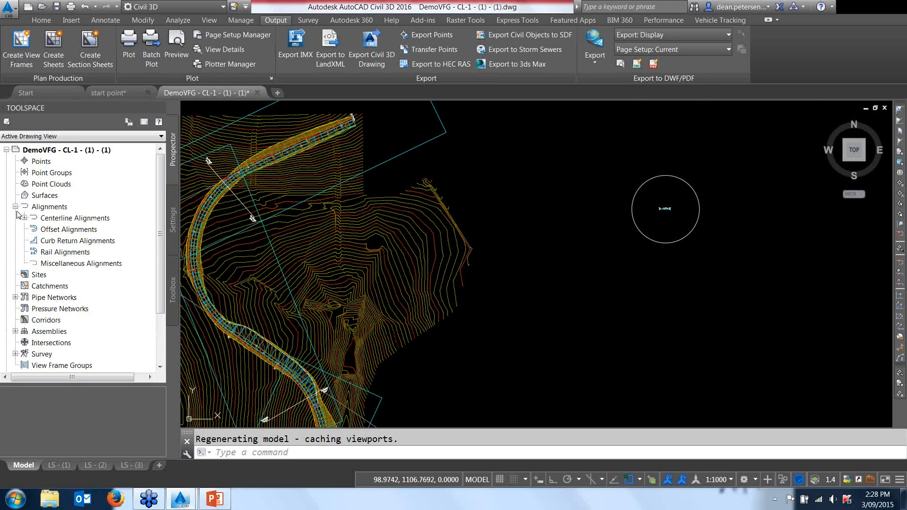
left_click(23, 218)
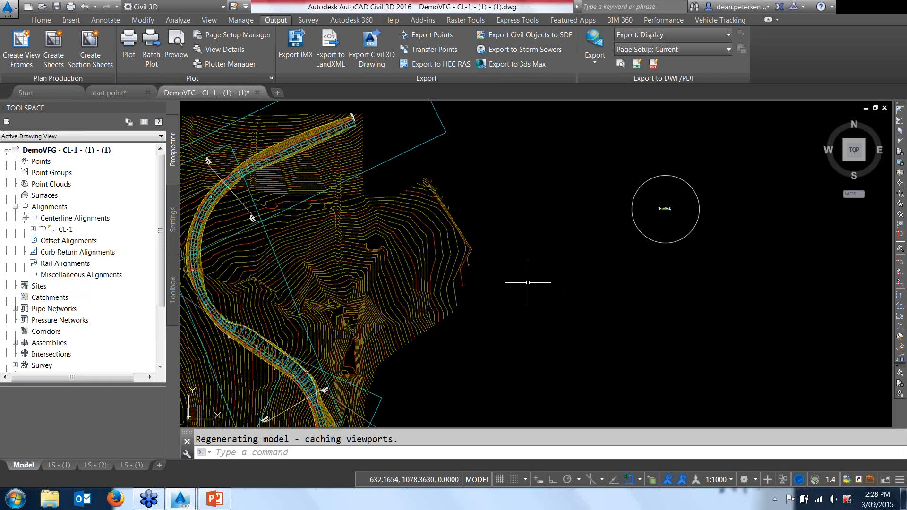
Step: Compare the model space of the start point drawing with that of DemoVFG - CL-1 - (1), including its profile views
left_click(106, 93)
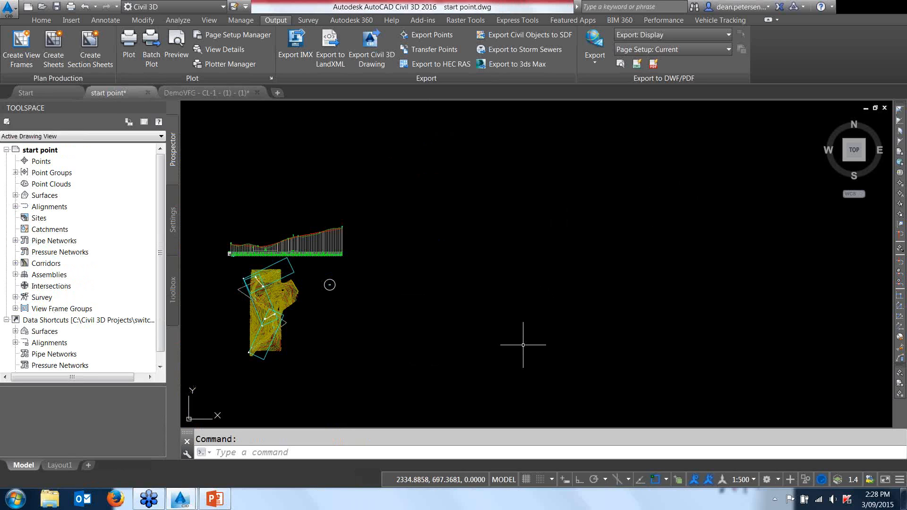
middle_click_drag(475, 334, 527, 297)
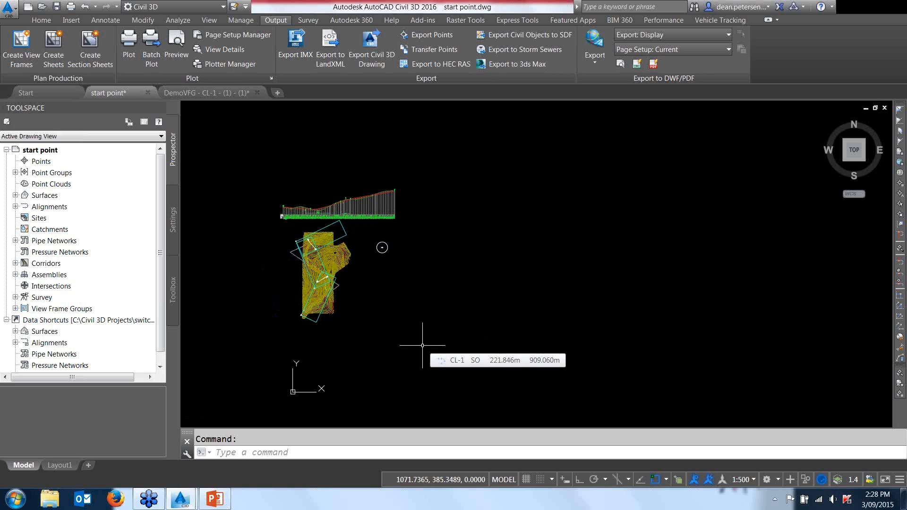
left_click(225, 96)
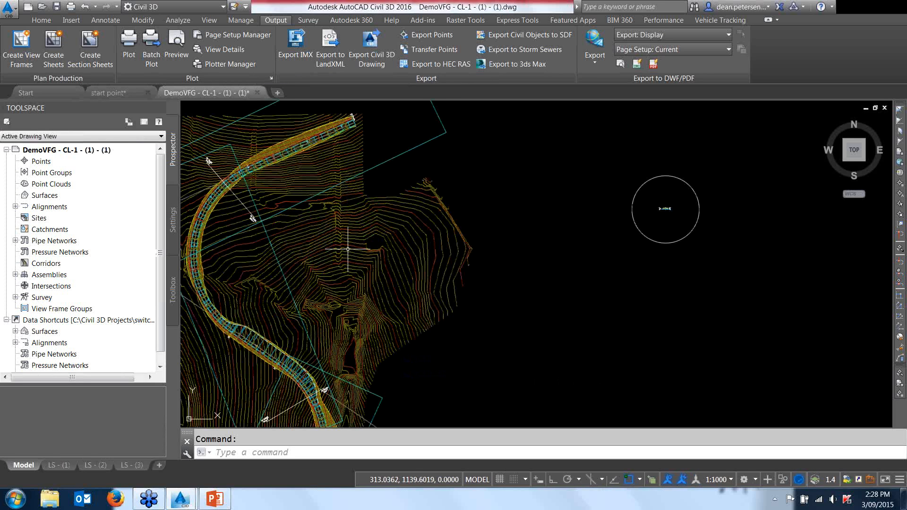
scroll(348, 249, "down", 6)
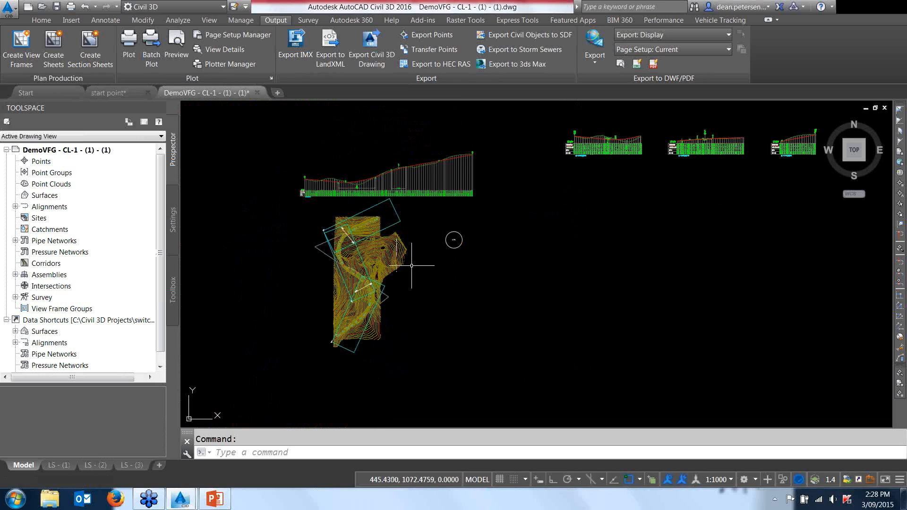
middle_click_drag(412, 266, 395, 279)
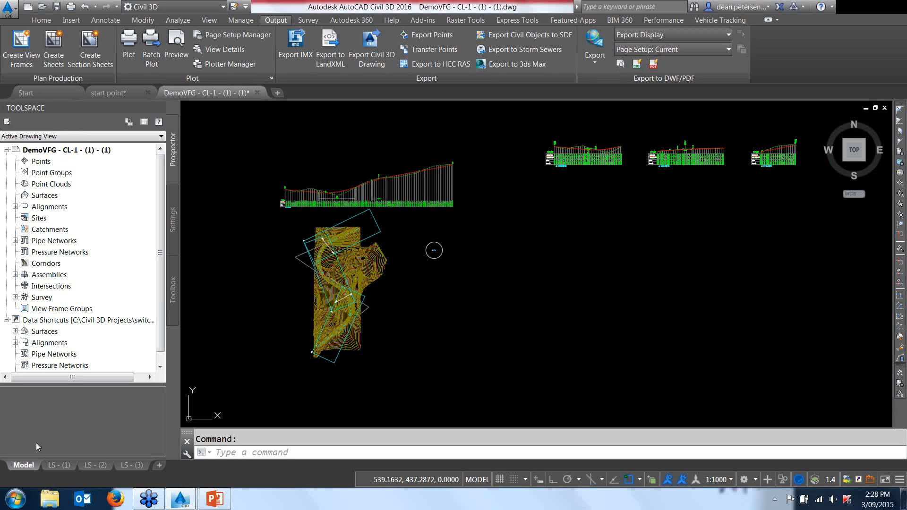
Step: Activate the profile viewport on layout LS - (1), nudge its view slightly and lock the viewport
left_click(63, 466)
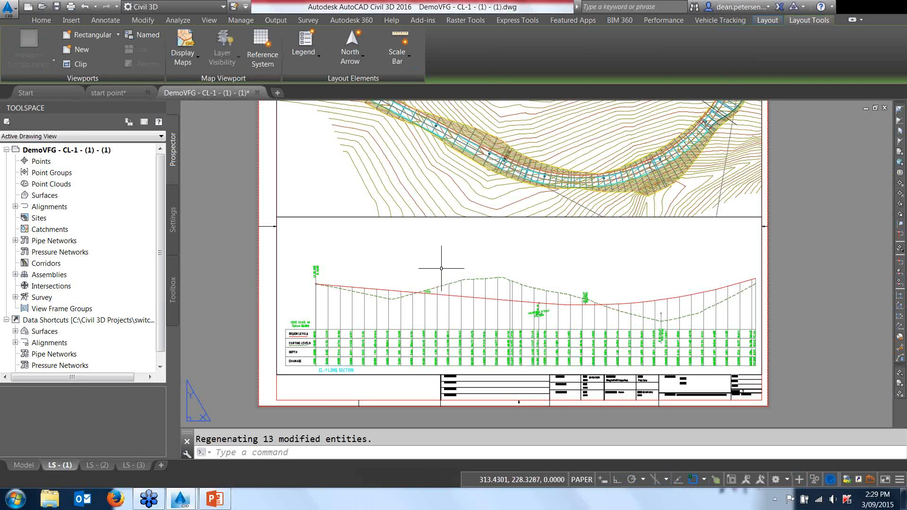
mouse_move(497, 263)
middle_mouse_down()
mouse_move(430, 266)
mouse_move(361, 241)
middle_mouse_up()
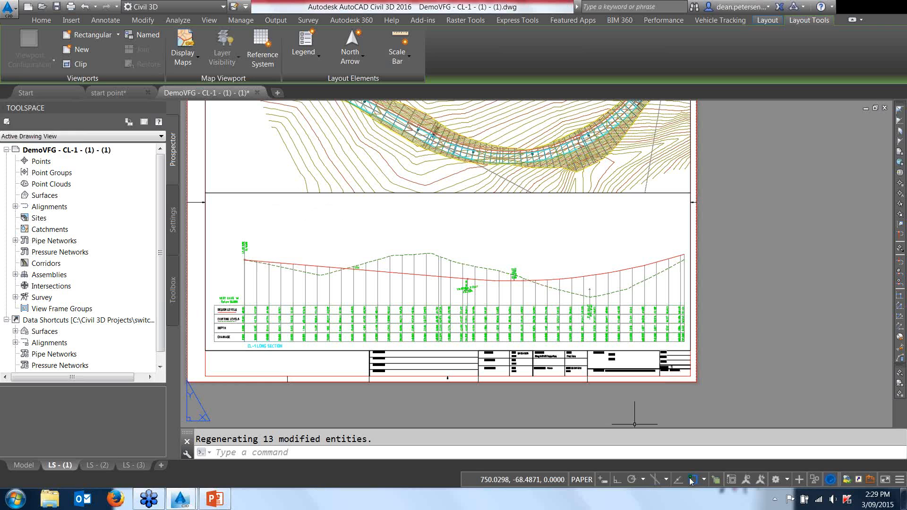
double_click(470, 219)
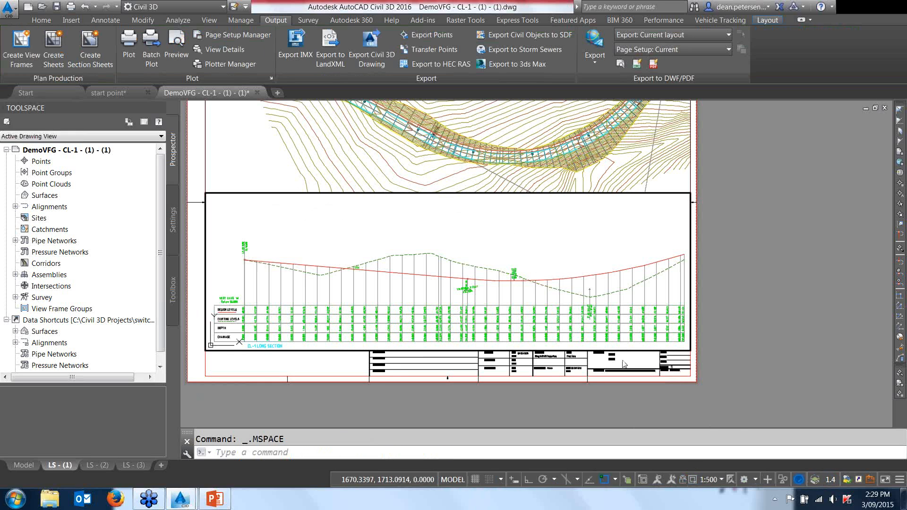
middle_click_drag(459, 239, 458, 238)
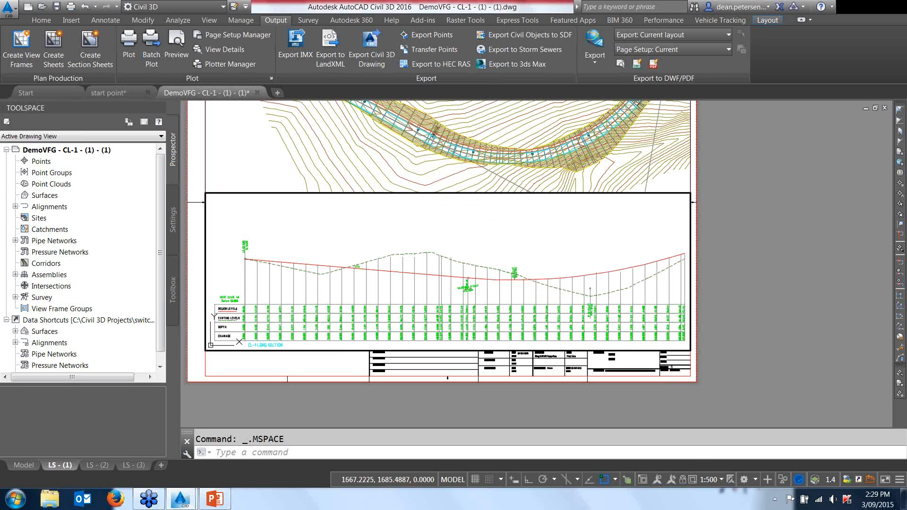
left_click(684, 481)
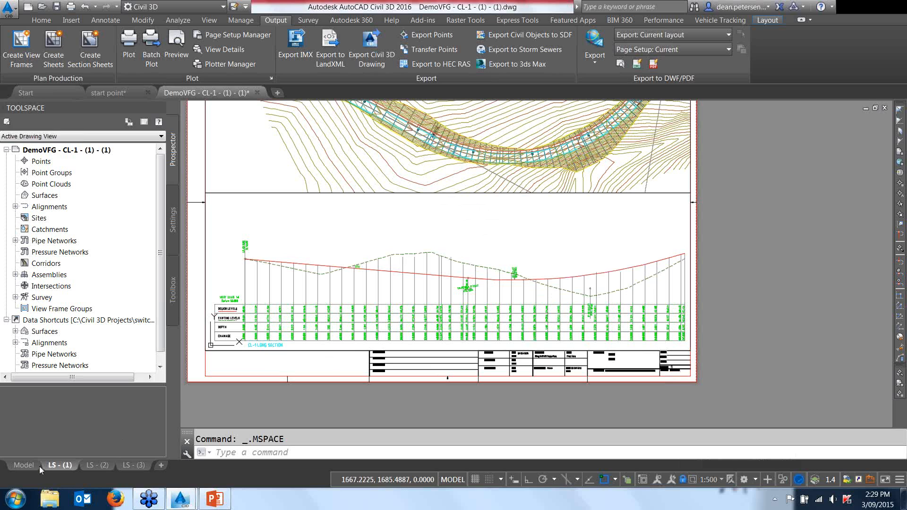
Step: Return to model space and start creating sample lines along alignment CL-1
left_click(23, 466)
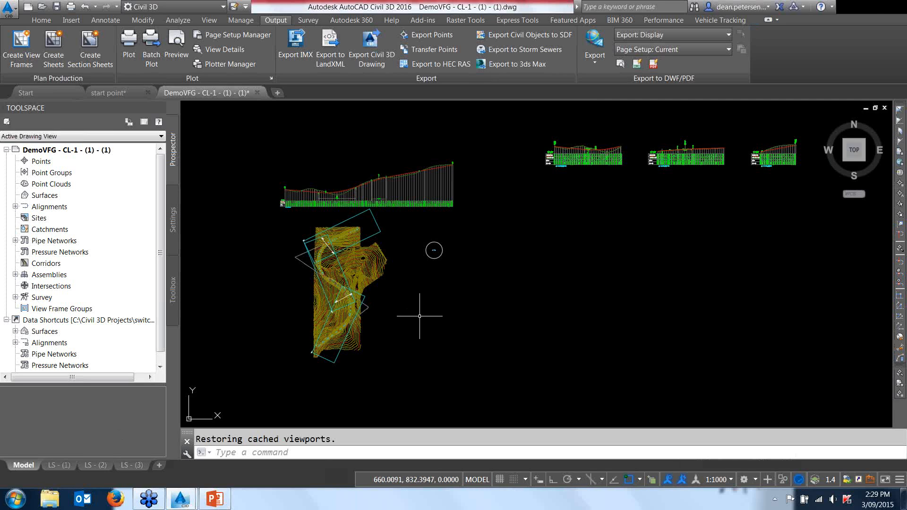
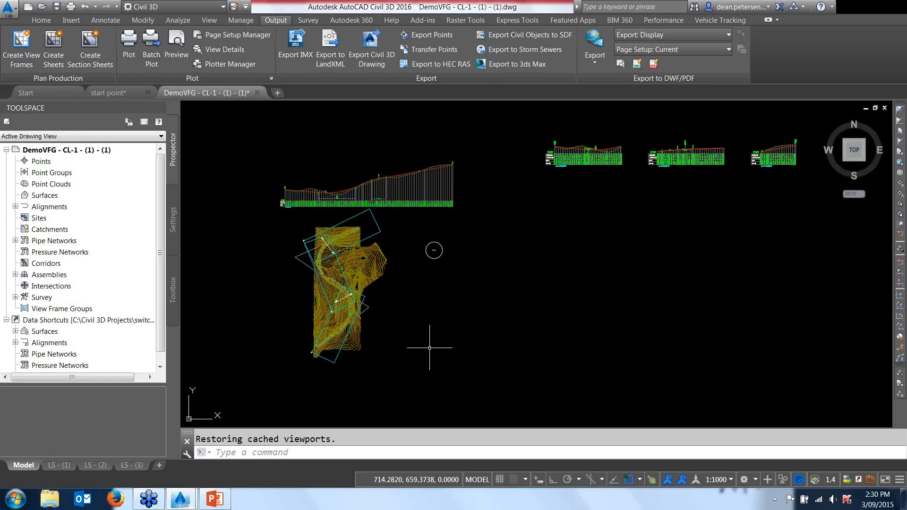
left_click(41, 20)
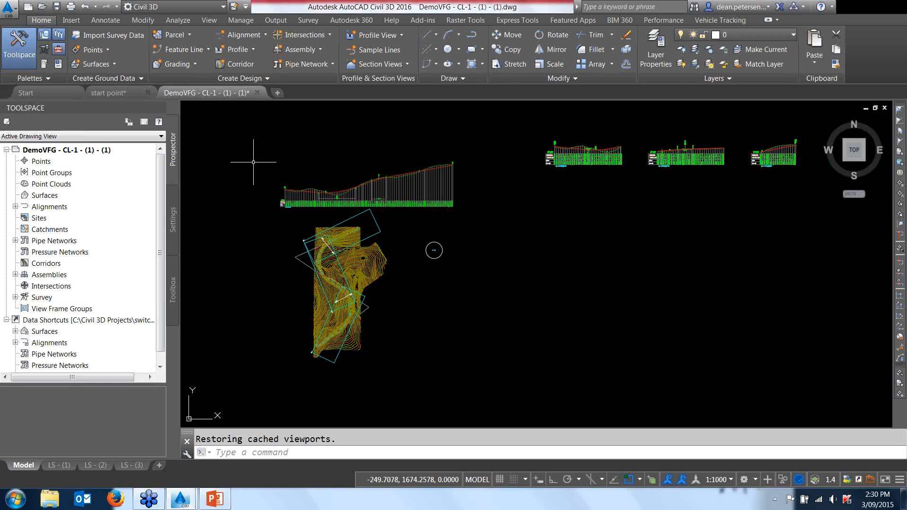
left_click(369, 49)
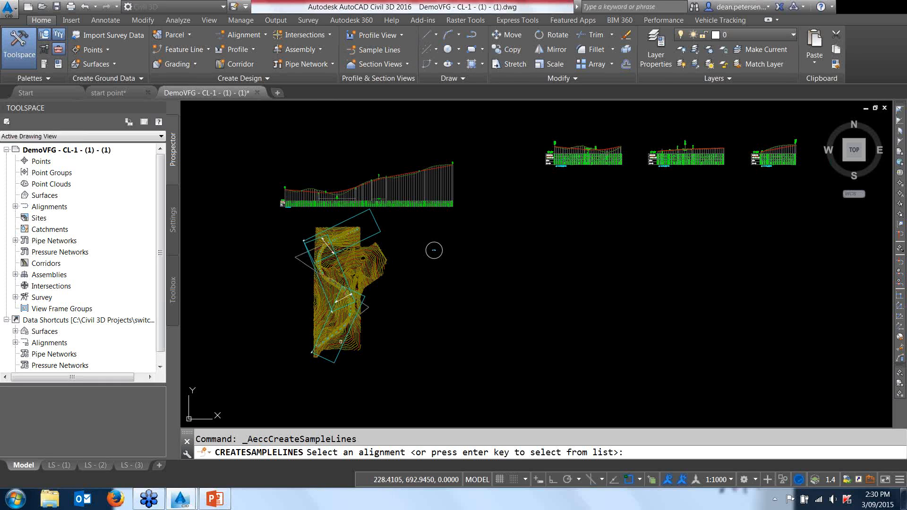
middle_click_drag(434, 250, 344, 254)
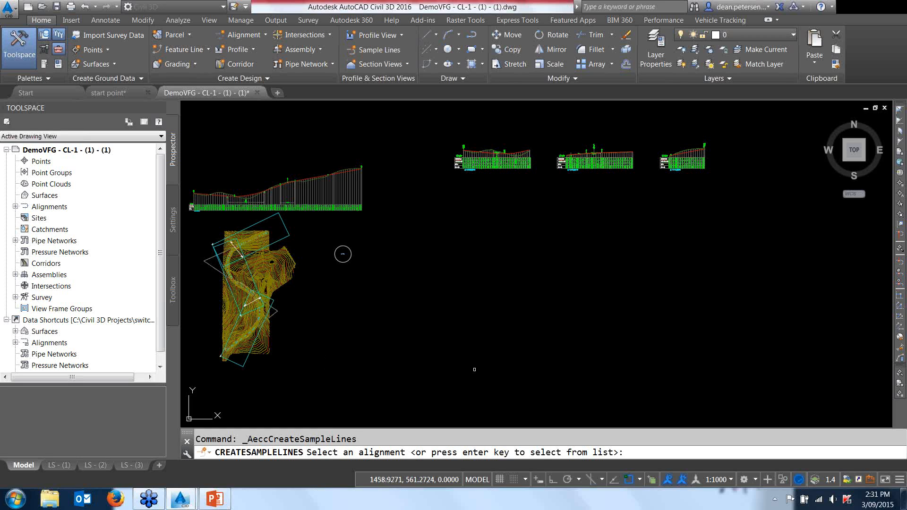
key("Return")
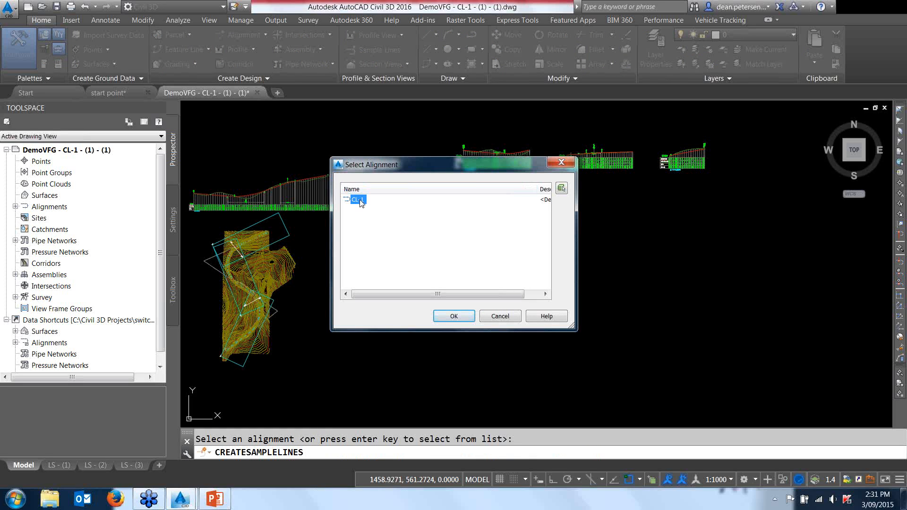
left_click(454, 317)
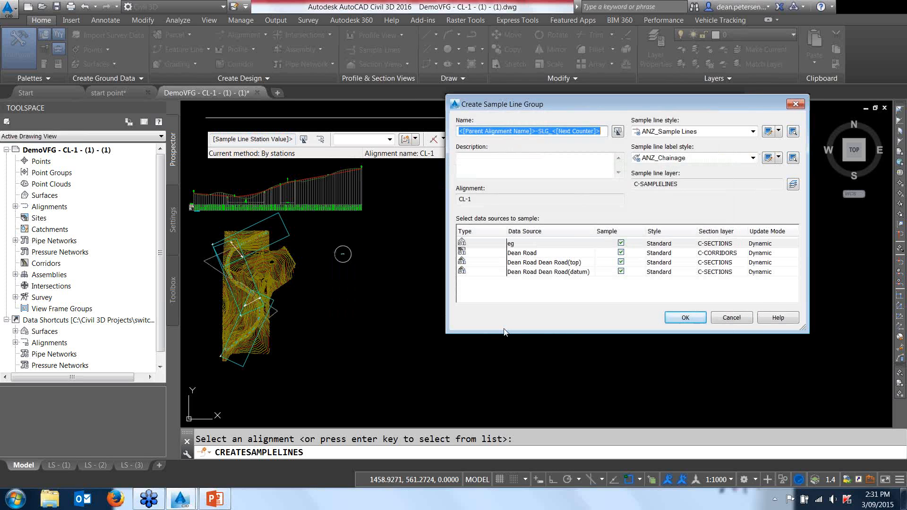
Step: Create the sample line group with its name template prefixed by XS and the corridor's datum surface excluded from sampling
left_click_drag(631, 98, 532, 178)
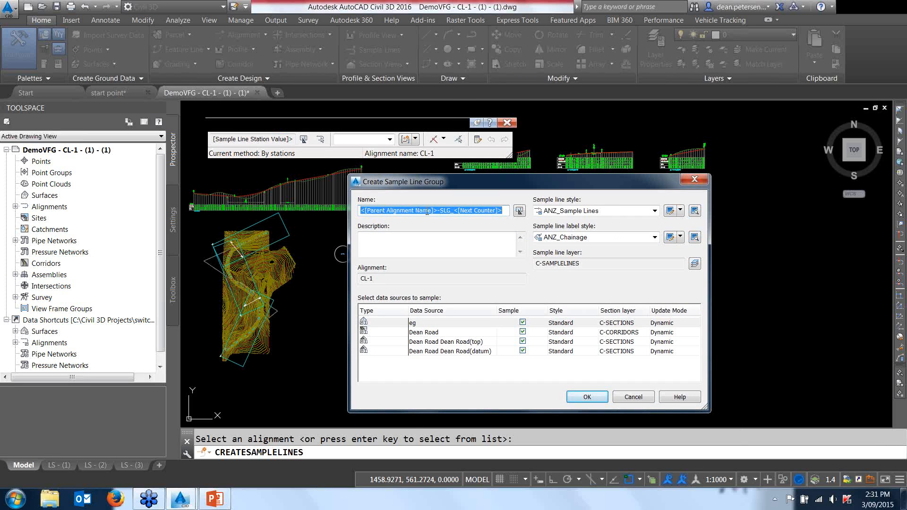
left_click(361, 213)
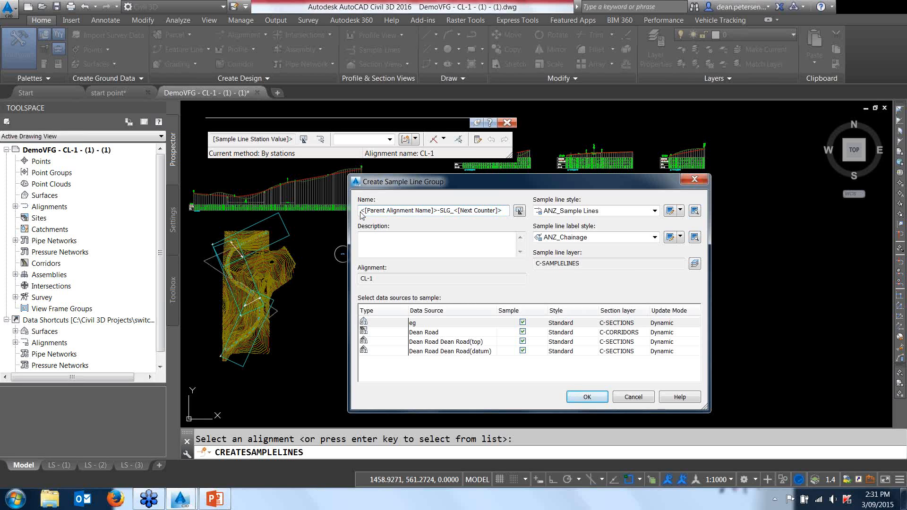
type("XS")
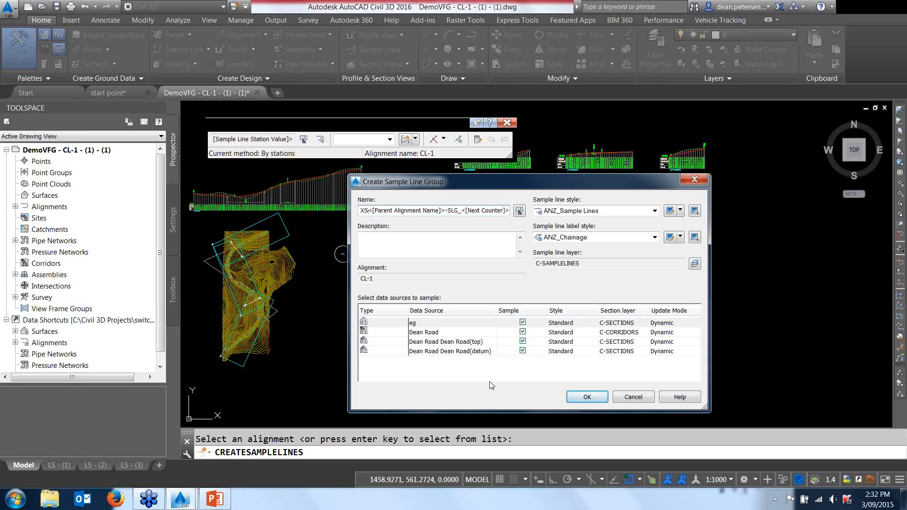
left_click(523, 351)
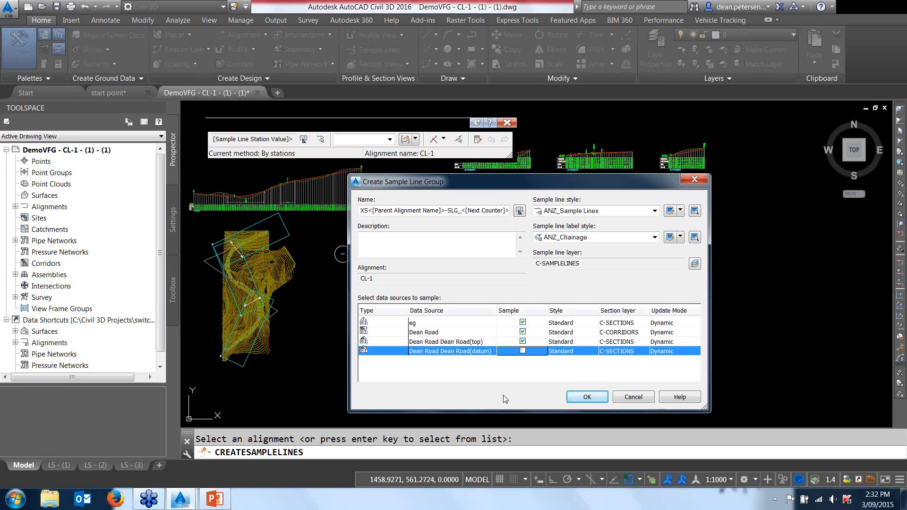
left_click(587, 397)
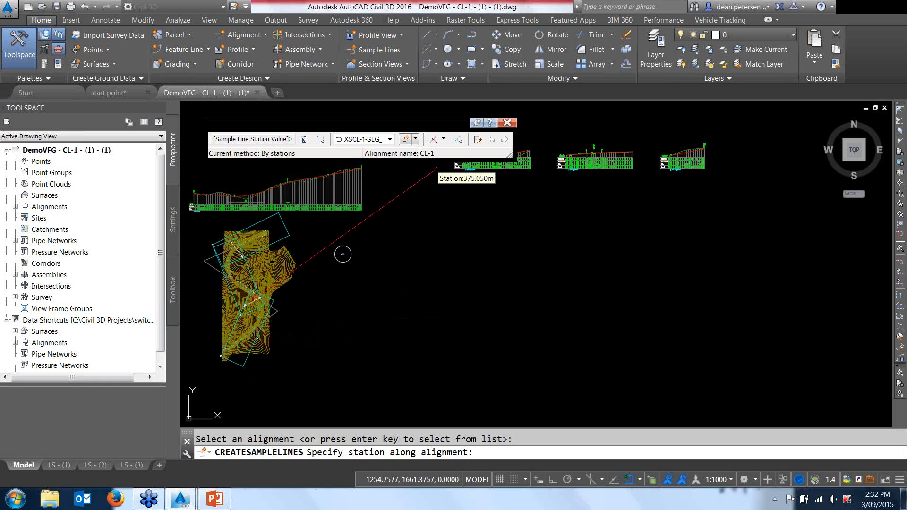
Step: Set the sample line creation method to By range of stations
left_click_drag(432, 128, 442, 132)
left_click(443, 139)
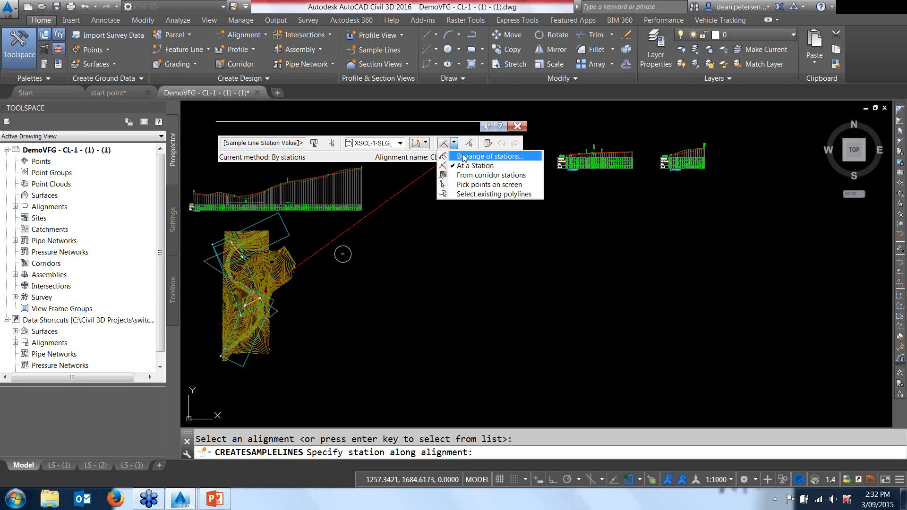
left_click(457, 156)
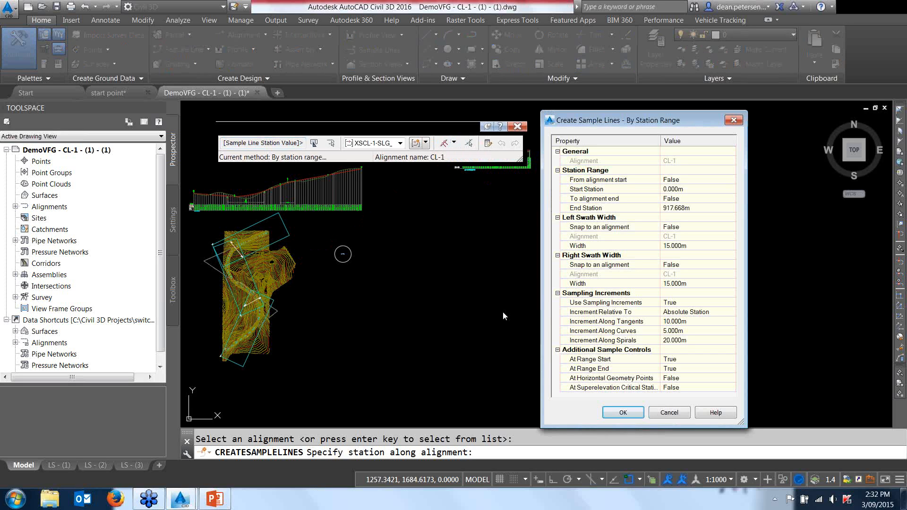
left_click_drag(633, 118, 498, 102)
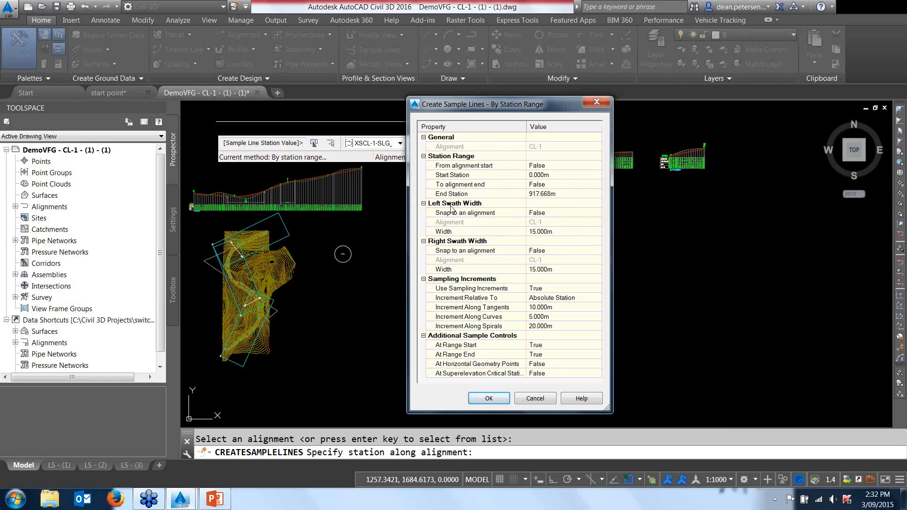
Step: Start specifying the left swath width by measuring a distance across the corridor near chainage 150 in the plan
left_click(569, 233)
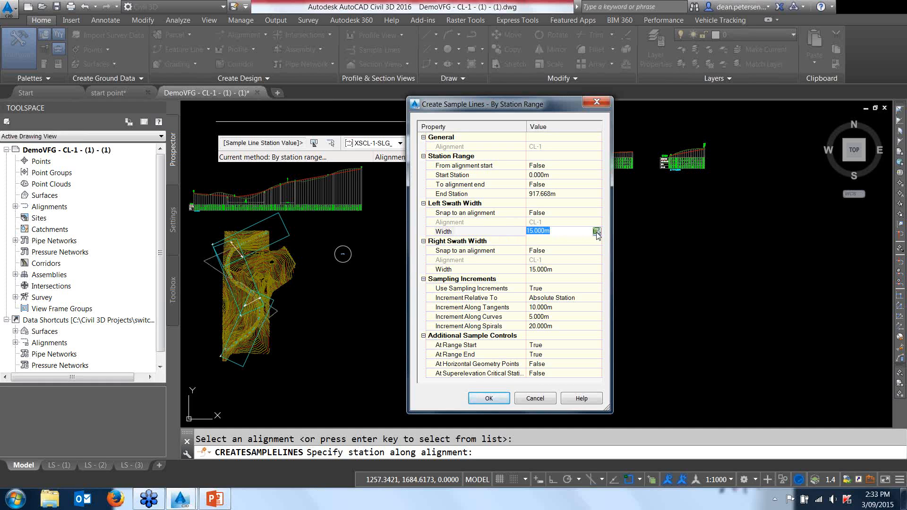
left_click(597, 231)
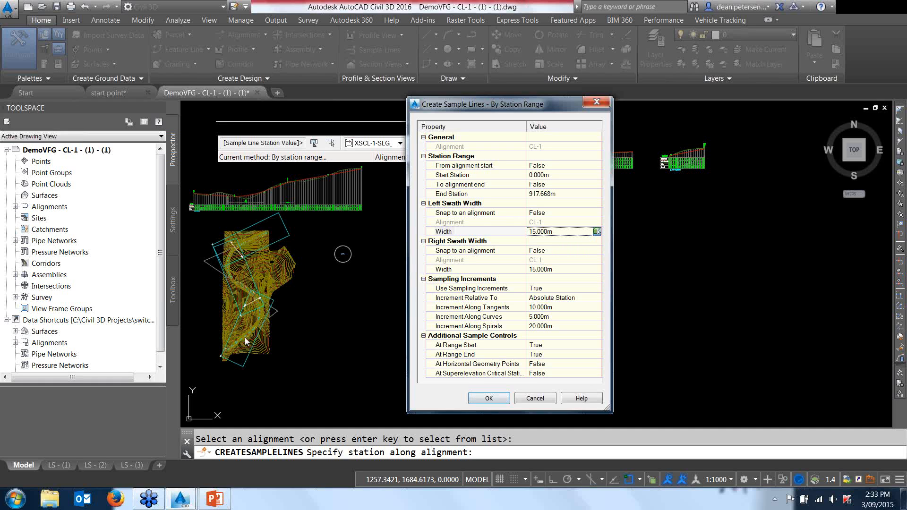
scroll(244, 339, "up", 8)
middle_click_drag(242, 340, 320, 356)
scroll(411, 256, "up", 1)
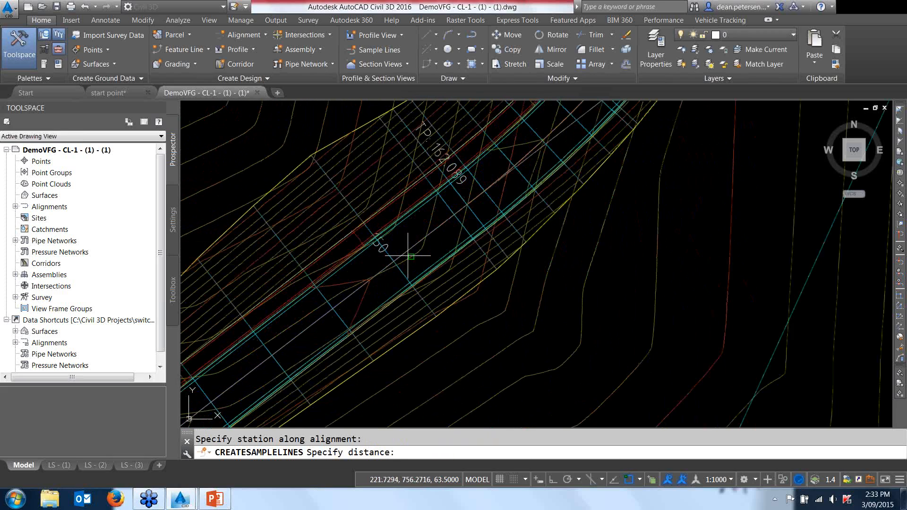
Step: Measure the left swath width in the drawing near chainage 150, and set it to 16 m
scroll(384, 239, "down", 2)
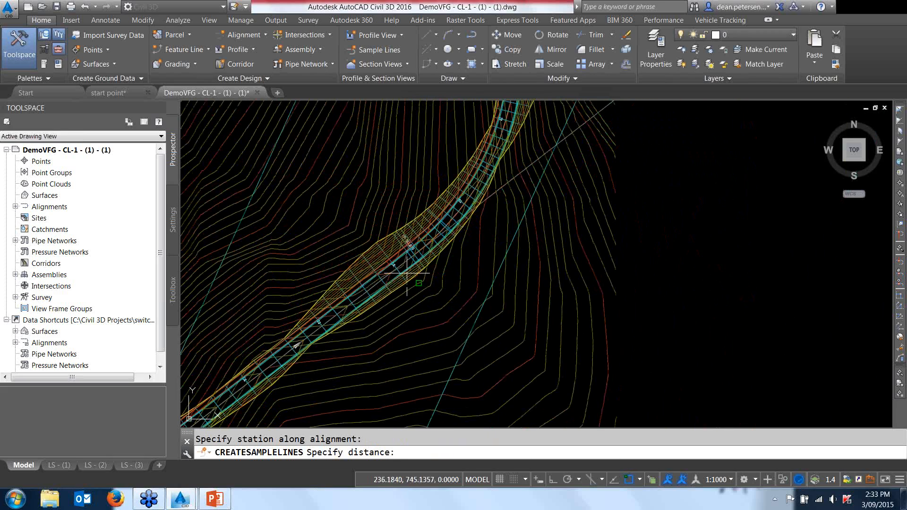
scroll(407, 273, "up", 5)
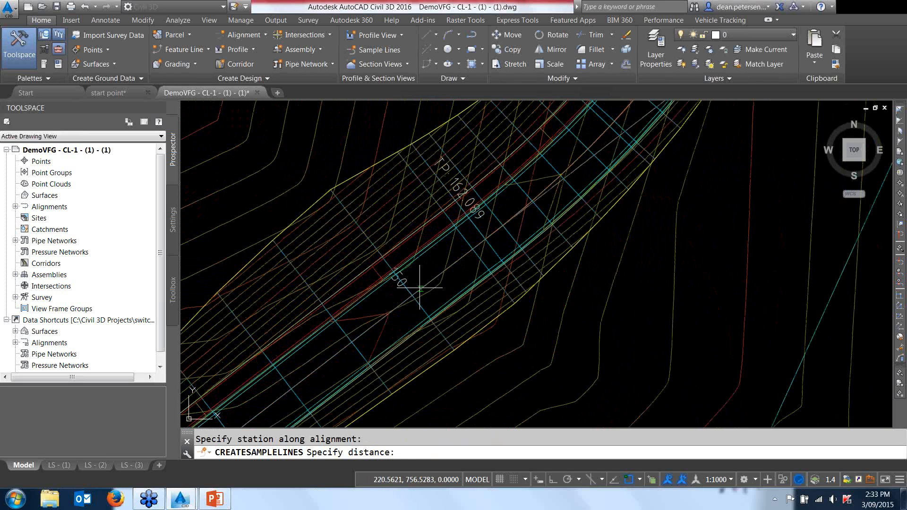
left_click(420, 287)
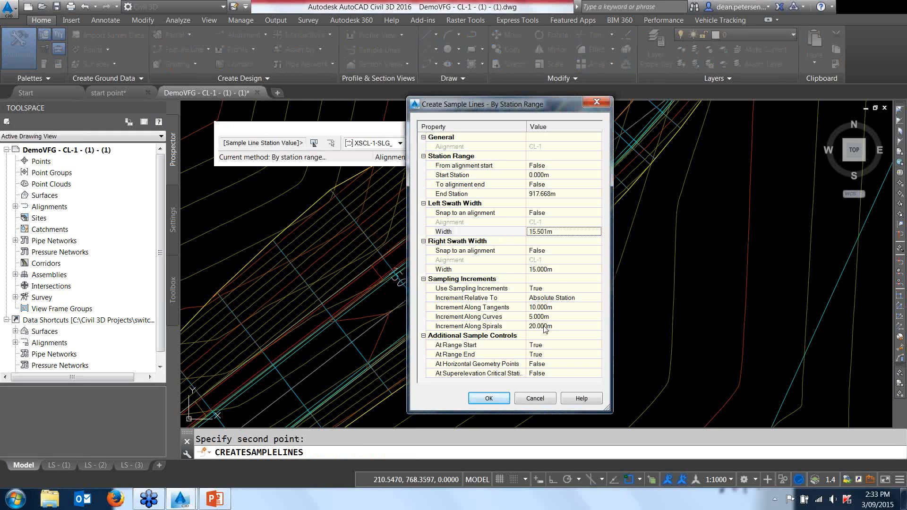
left_click(548, 232)
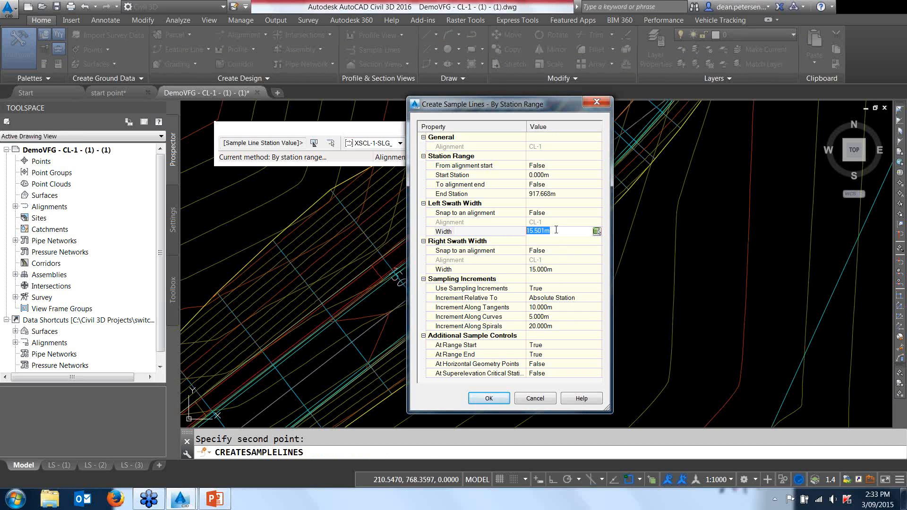
type("16")
Step: Measure the right swath width from the alignment towards the corridor's outer edge near chainage 300, and set it to 20 m
left_click(550, 268)
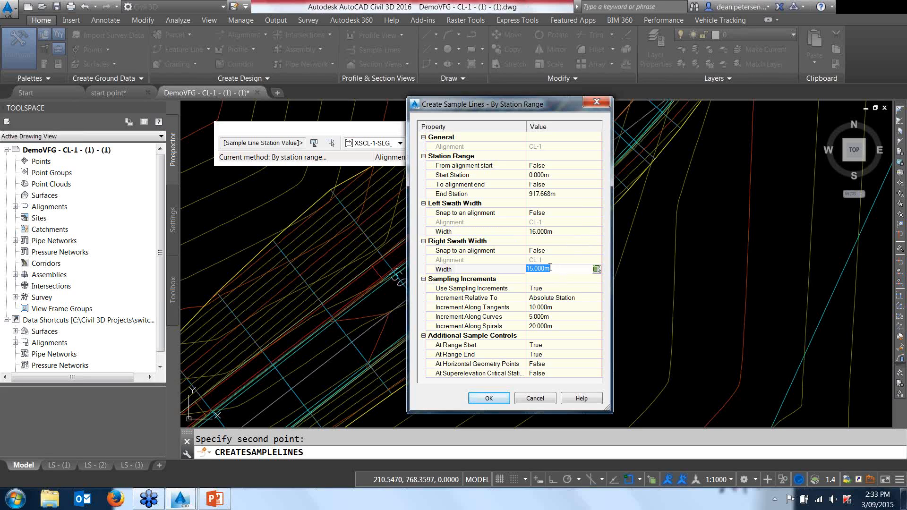
left_click(588, 271)
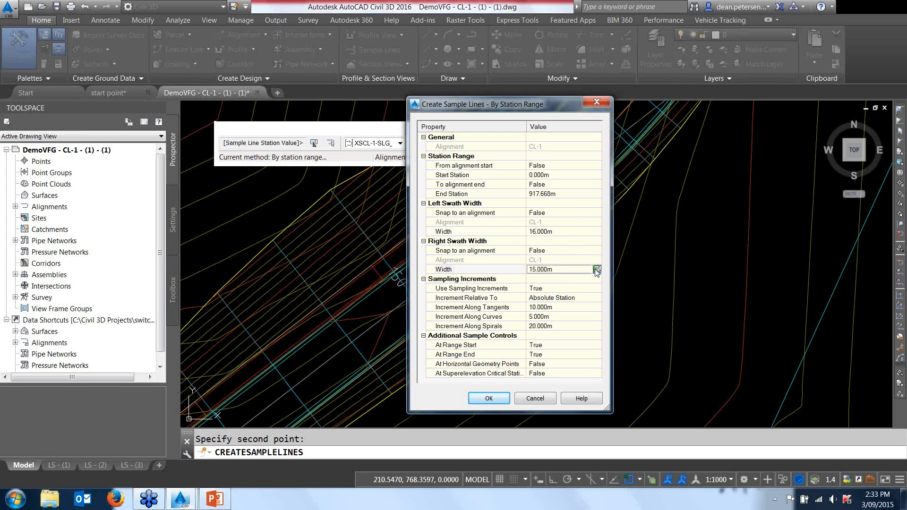
key("Return")
scroll(543, 281, "down", 5)
mouse_move(553, 271)
middle_mouse_down()
mouse_move(527, 350)
mouse_move(480, 330)
middle_mouse_up()
scroll(492, 286, "up", 10)
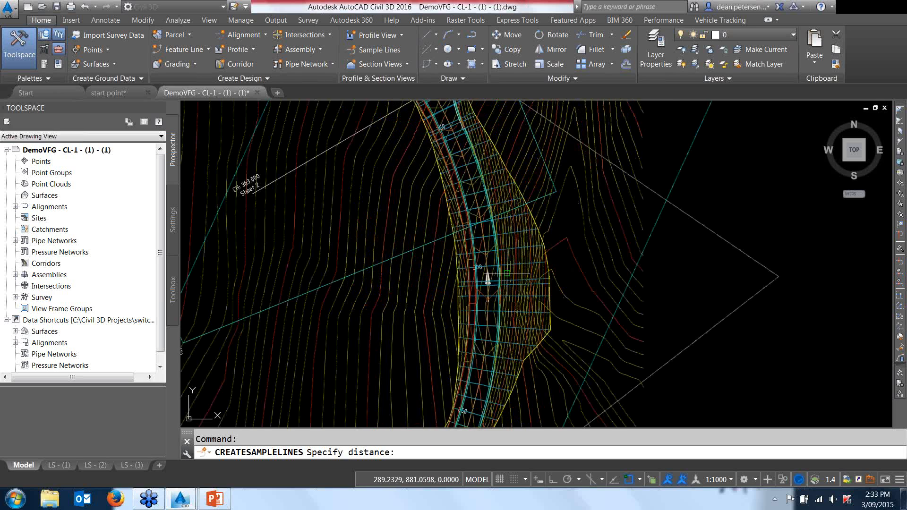
left_click(422, 340)
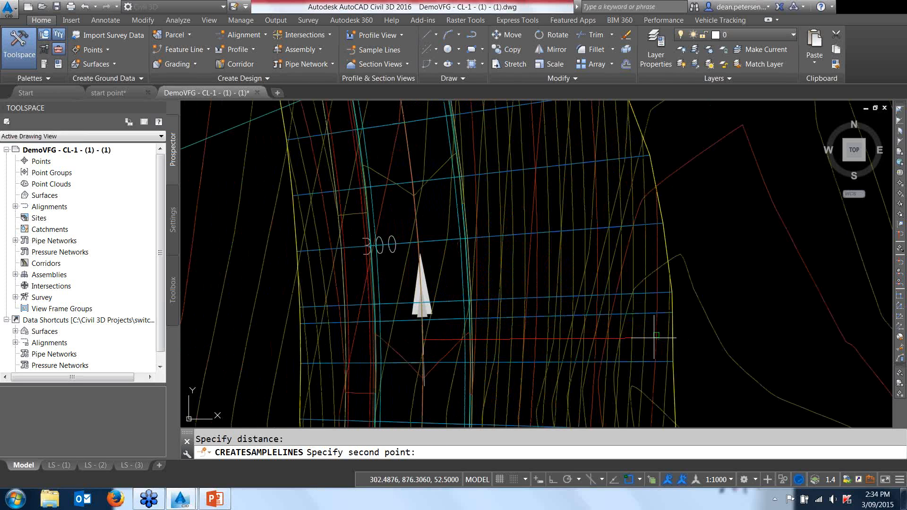
scroll(654, 337, "up", 3)
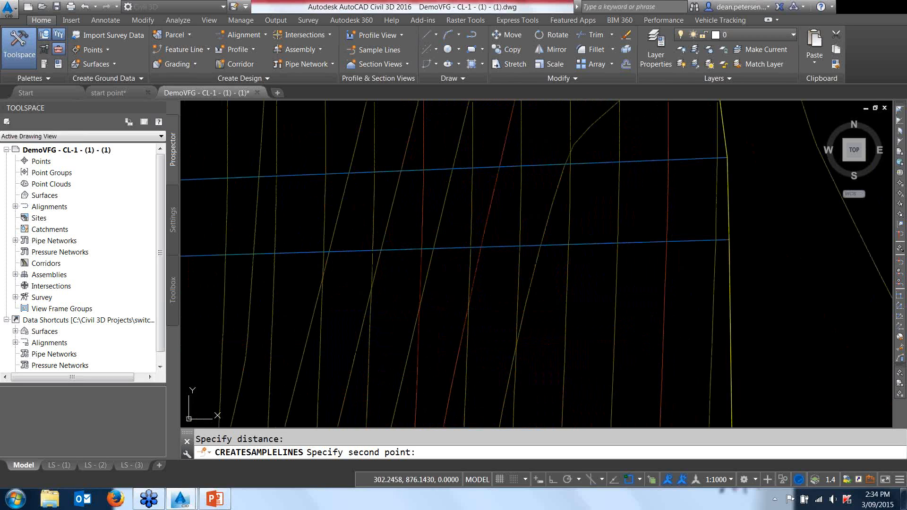
left_click(629, 356)
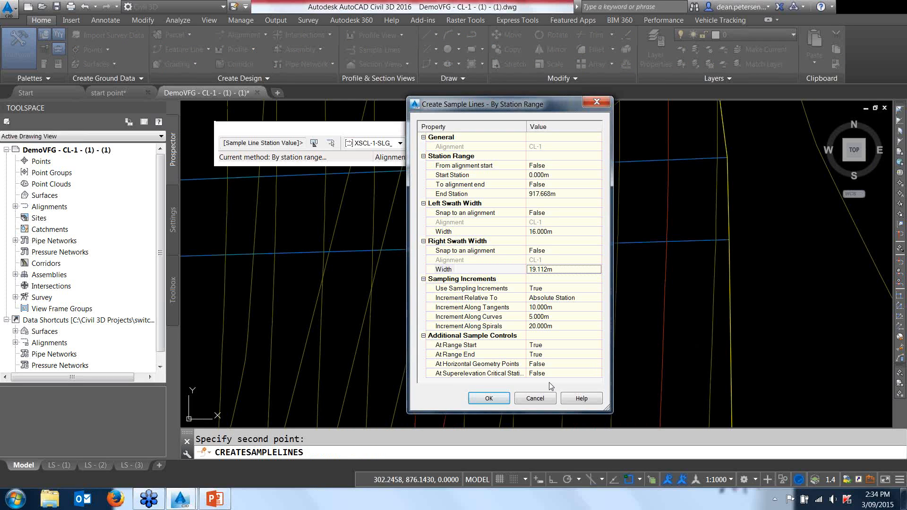
left_click(543, 270)
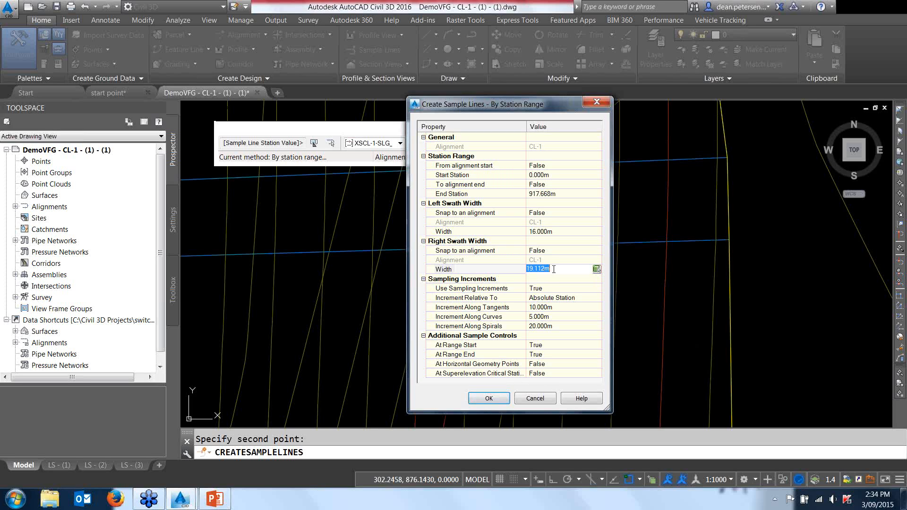
type("20")
Step: Set the sampling increments to 20 m along tangents, 10 m along curves and 10 m along spirals
left_click(558, 307)
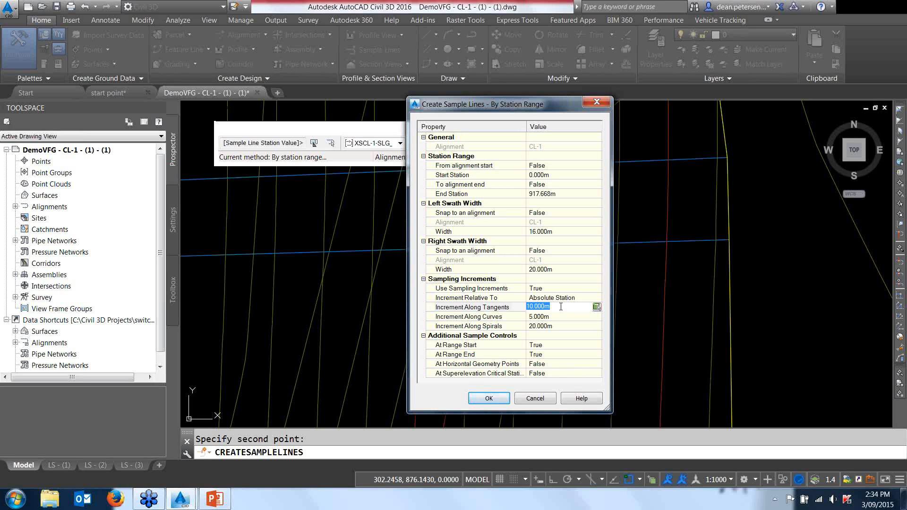
type("20")
left_click(560, 320)
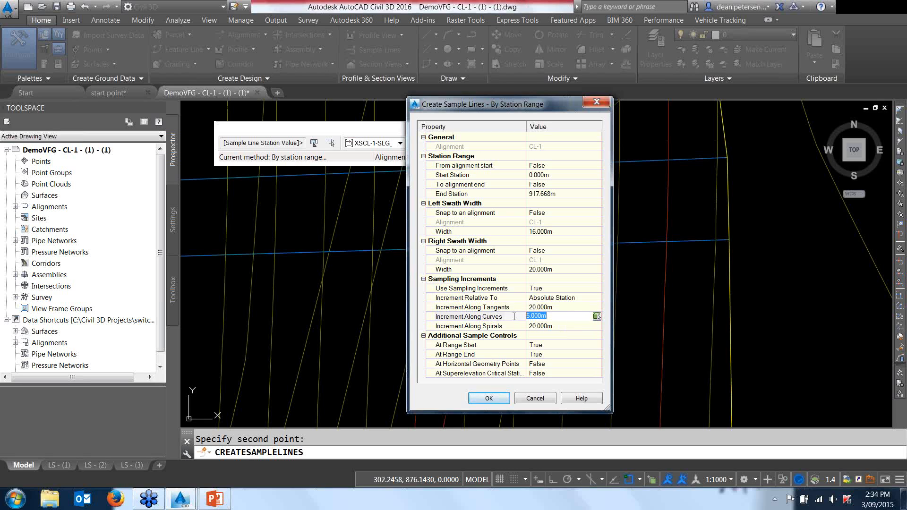
type("10")
left_click(564, 325)
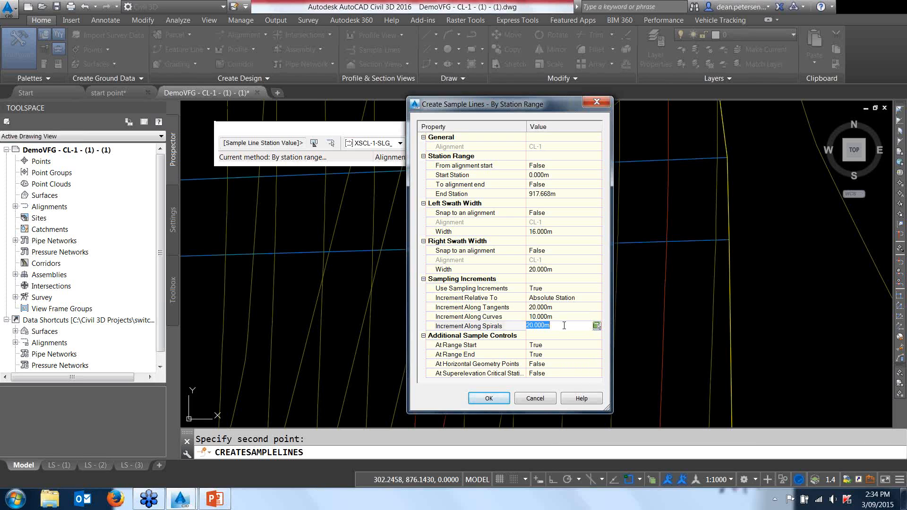
type("10")
Step: Enable sampling at horizontal geometry points, create the sample lines by station range along CL-1, and end the command
left_click(545, 366)
left_click(562, 364)
left_click(562, 381)
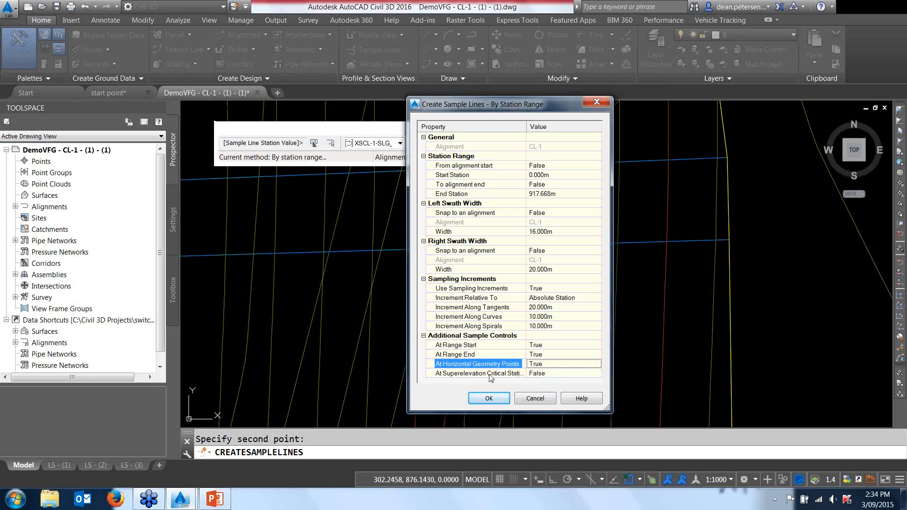
left_click(489, 399)
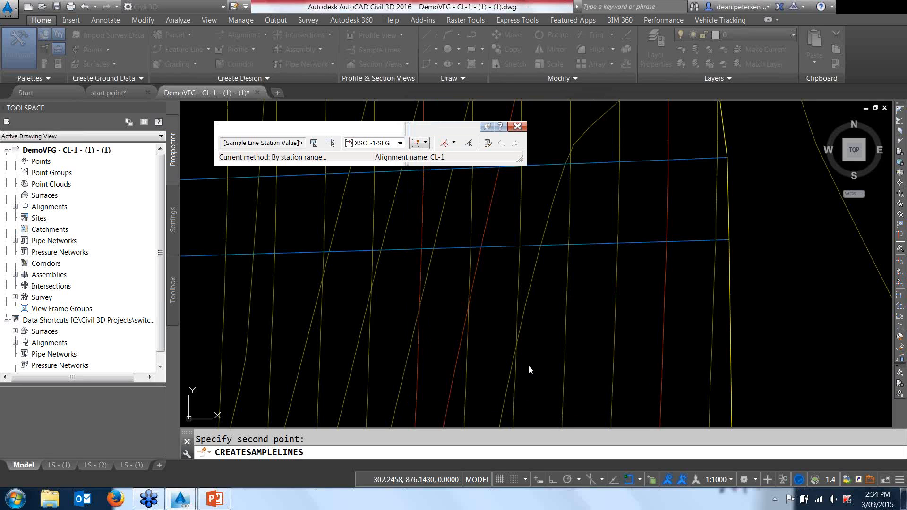
scroll(529, 365, "down", 6)
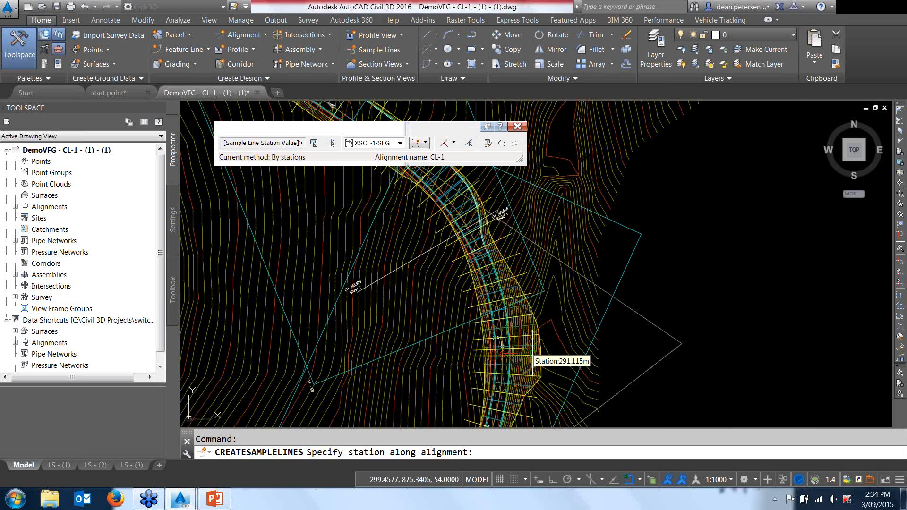
left_click(586, 335)
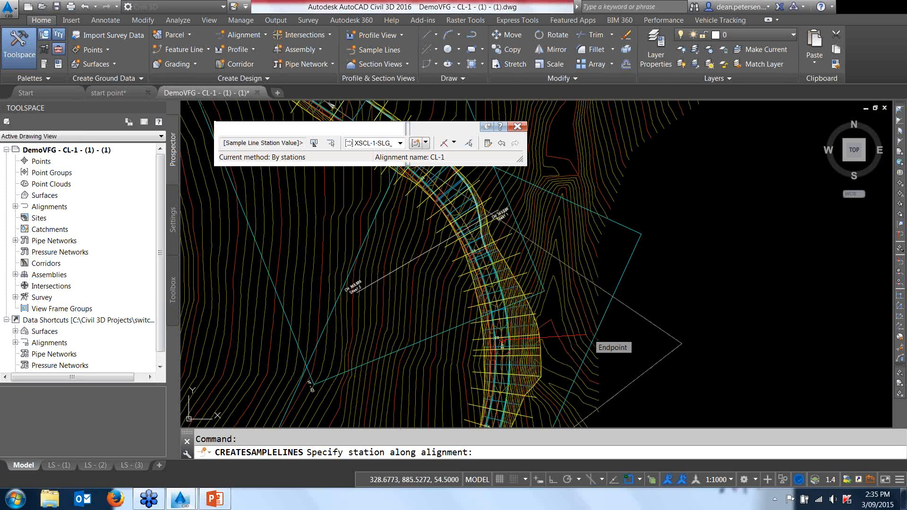
key("Escape")
Step: Stretch the right end of the chainage 280 sample line outward past the corridor's outer edge
scroll(533, 352, "up", 12)
scroll(500, 271, "down", 10)
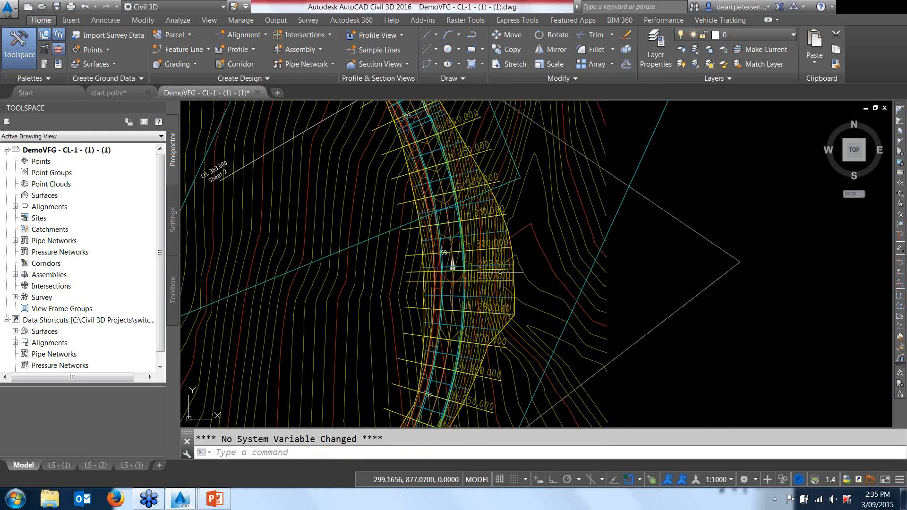
scroll(515, 326, "up", 5)
middle_click_drag(517, 342, 531, 265)
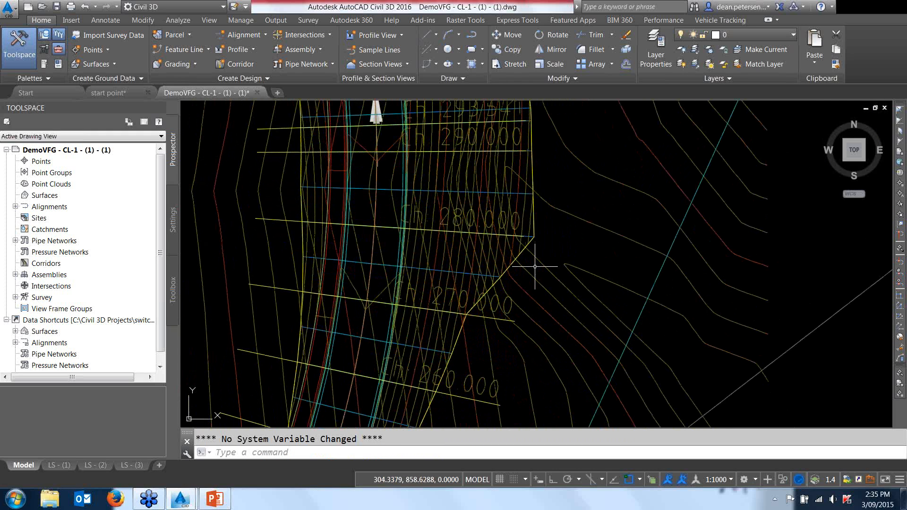
left_click(500, 235)
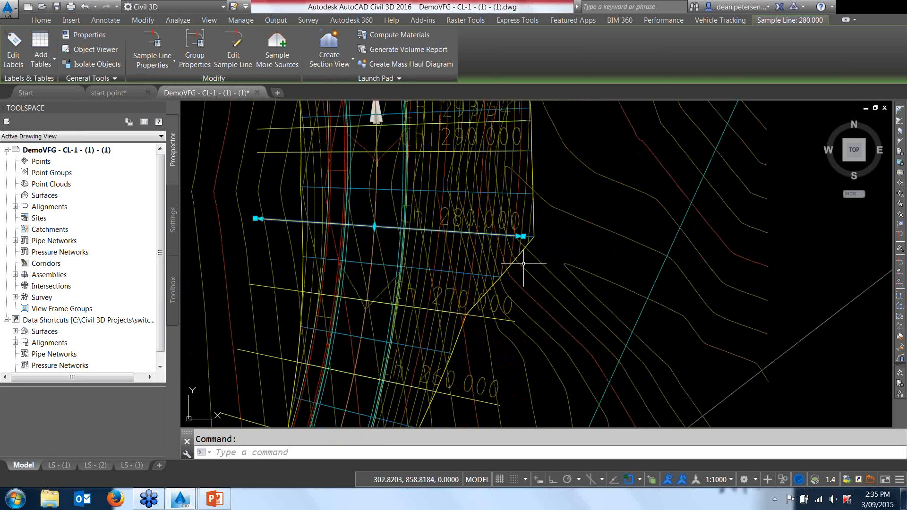
left_click(522, 236)
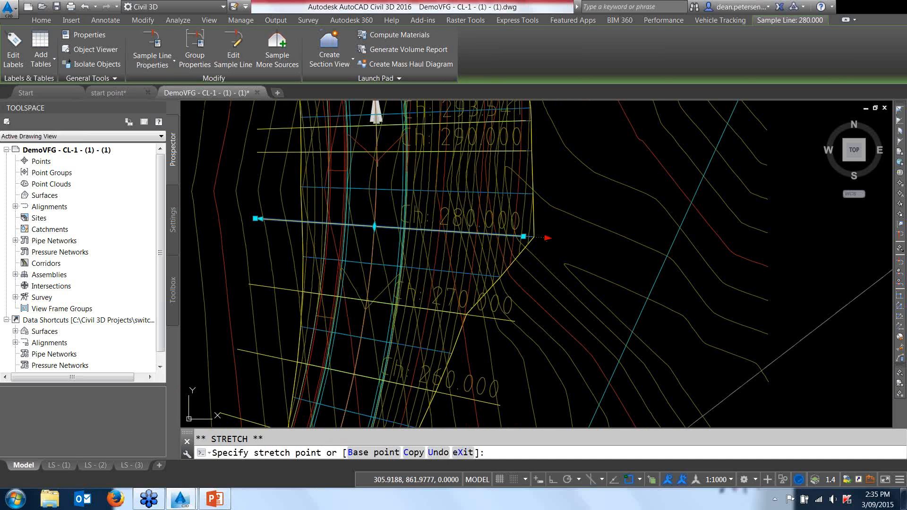
left_click(547, 240)
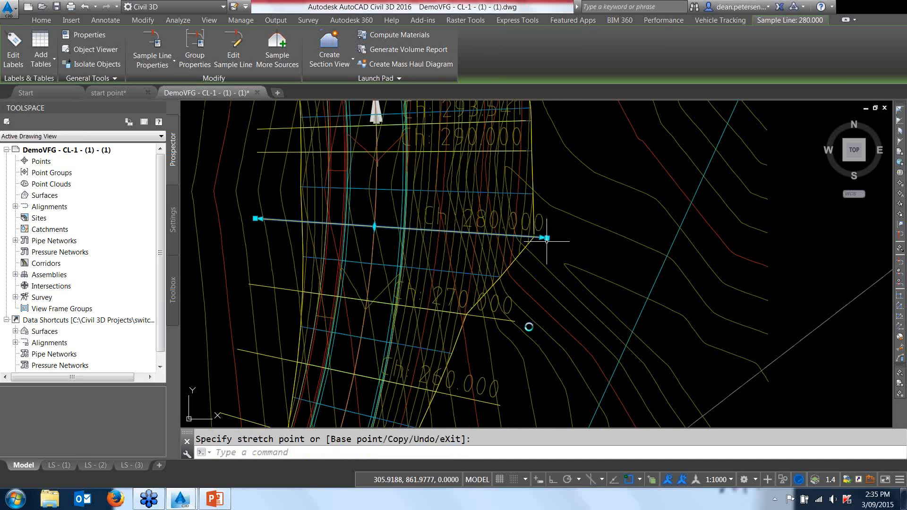
middle_click_drag(547, 240, 538, 293)
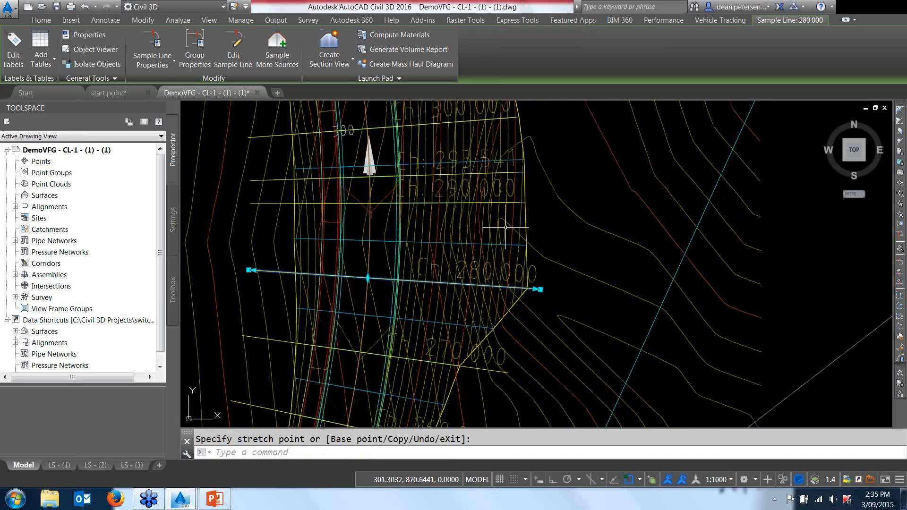
key("Escape")
key("Escape")
Step: Extend the right ends of the sample lines at chainages 290, 293.541 and 300 past the corridor's outer edge
left_click(512, 203)
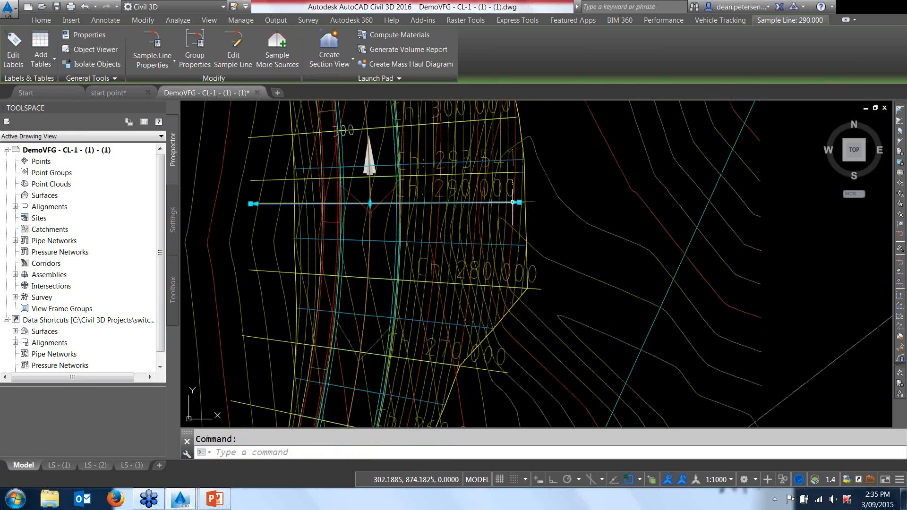
left_click(525, 202)
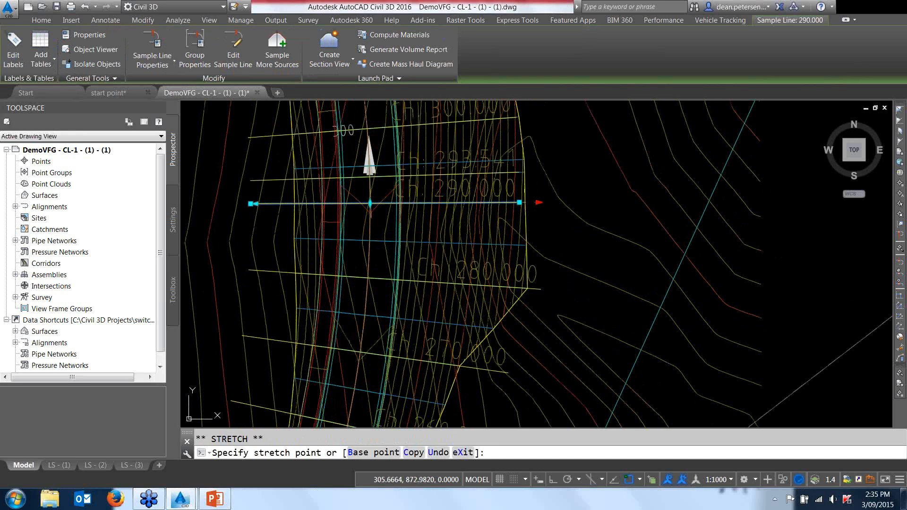
left_click(538, 211)
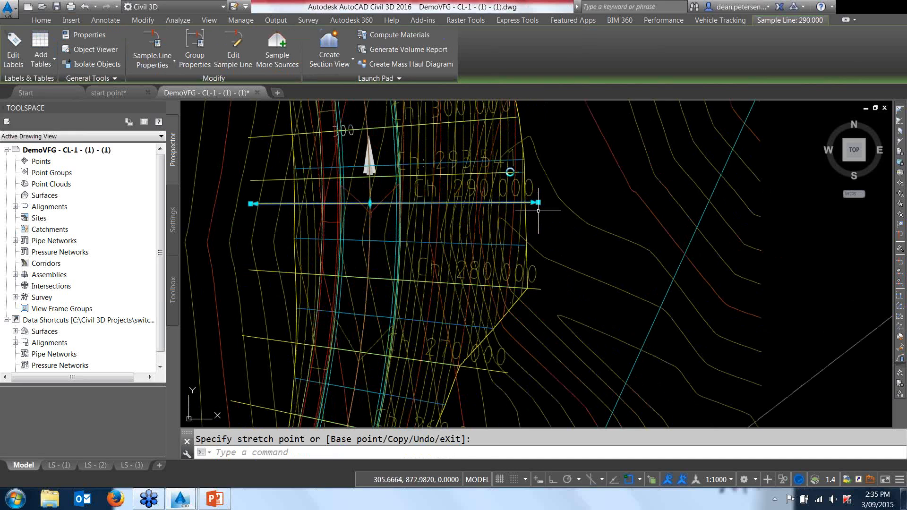
left_click(513, 172)
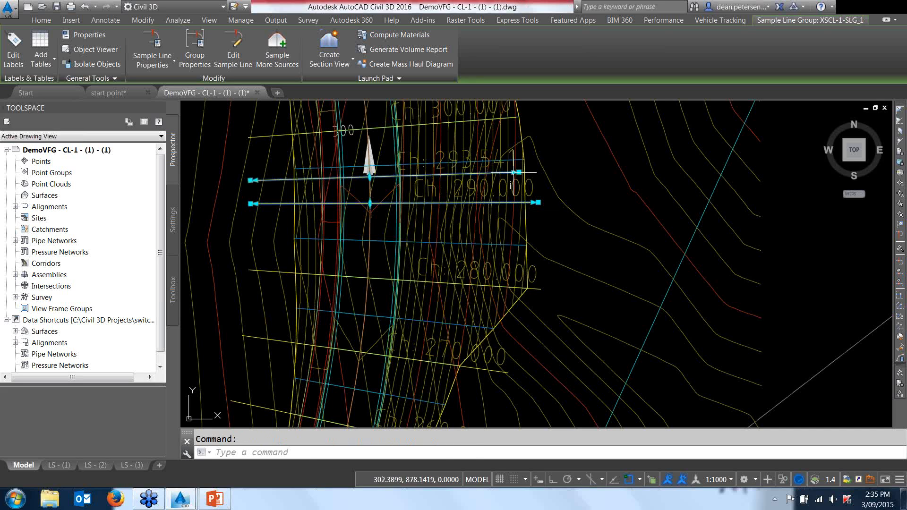
left_click(517, 172)
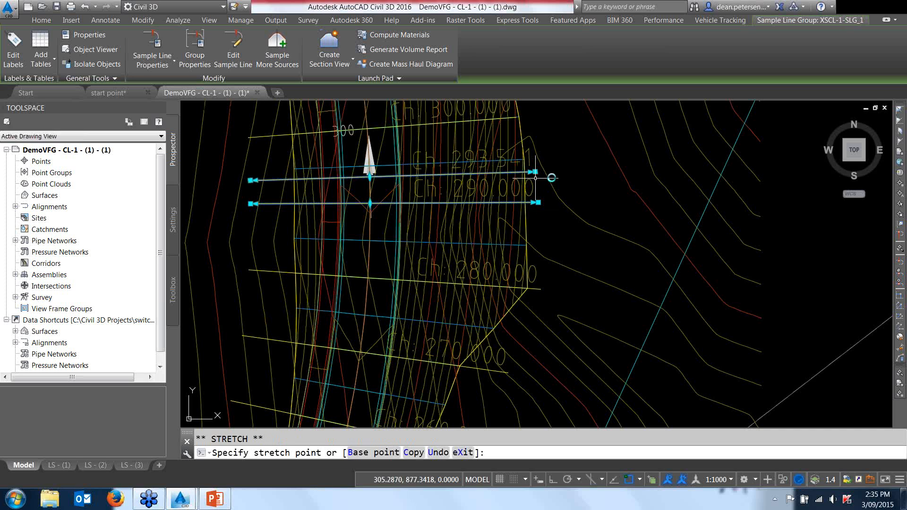
middle_click_drag(559, 173, 552, 310)
left_click(487, 258)
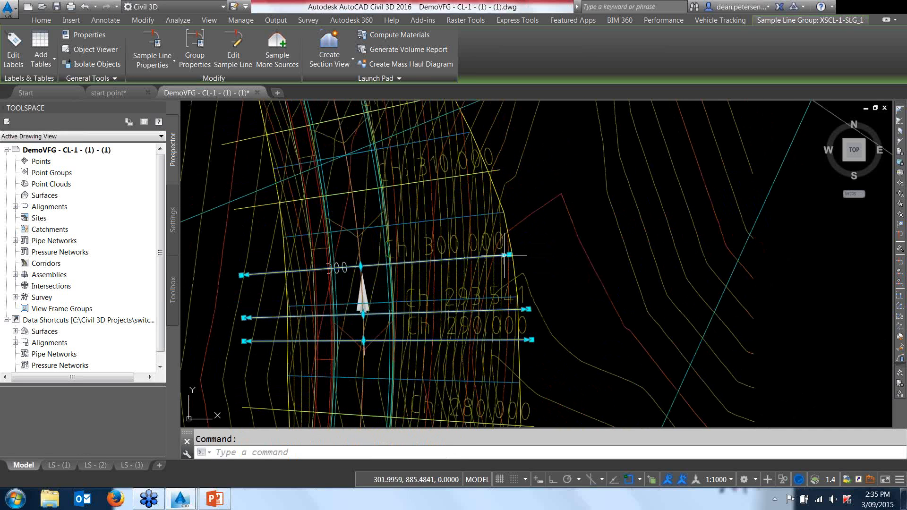
left_click(504, 255)
left_click(523, 254)
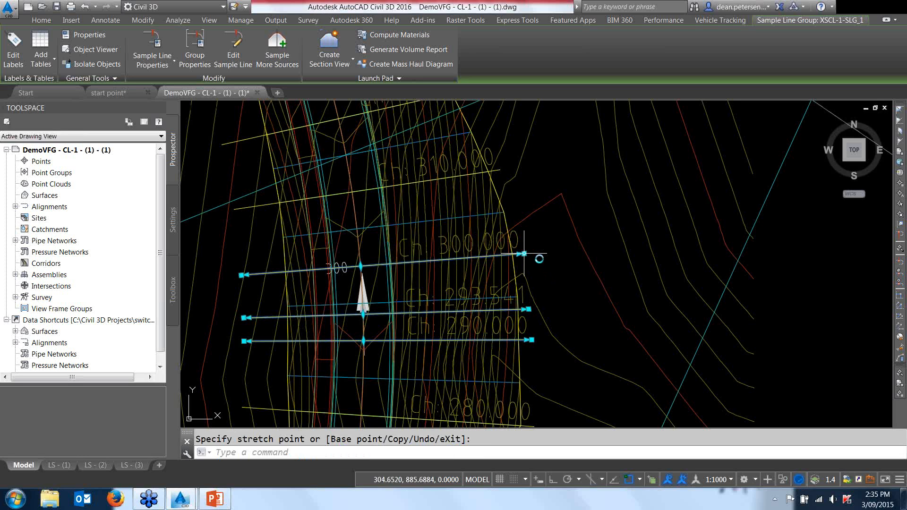
Step: Shorten the right side of the chainage 350 sample line so it ends just outside the corridor edge
scroll(497, 276, "down", 4)
scroll(497, 276, "up", 3)
scroll(468, 239, "up", 2)
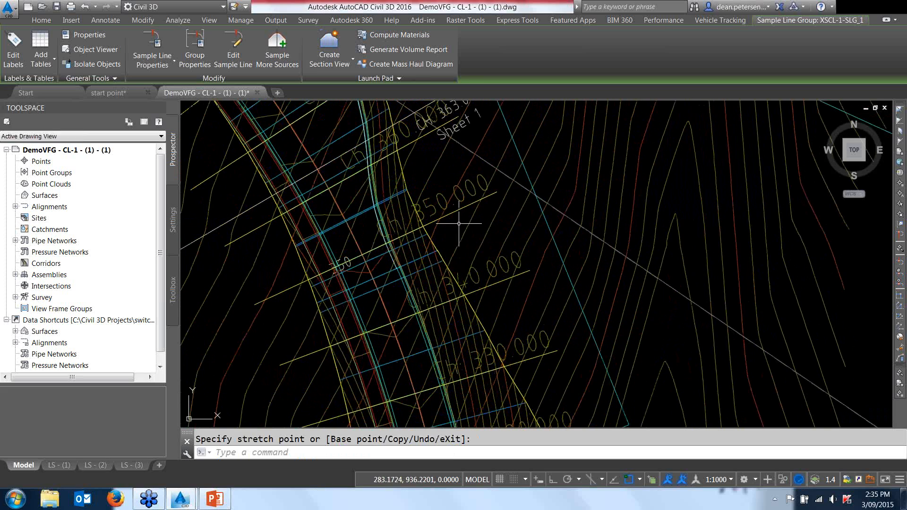
left_click(496, 192)
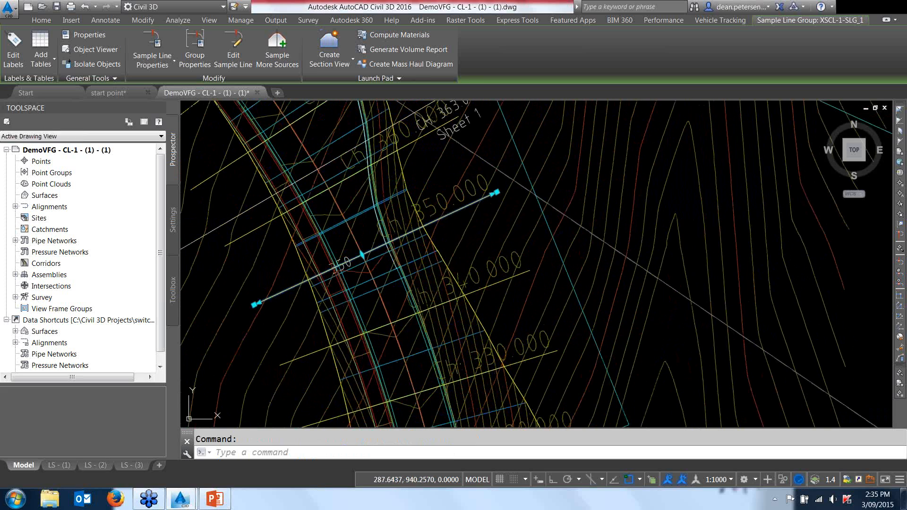
left_click(494, 193)
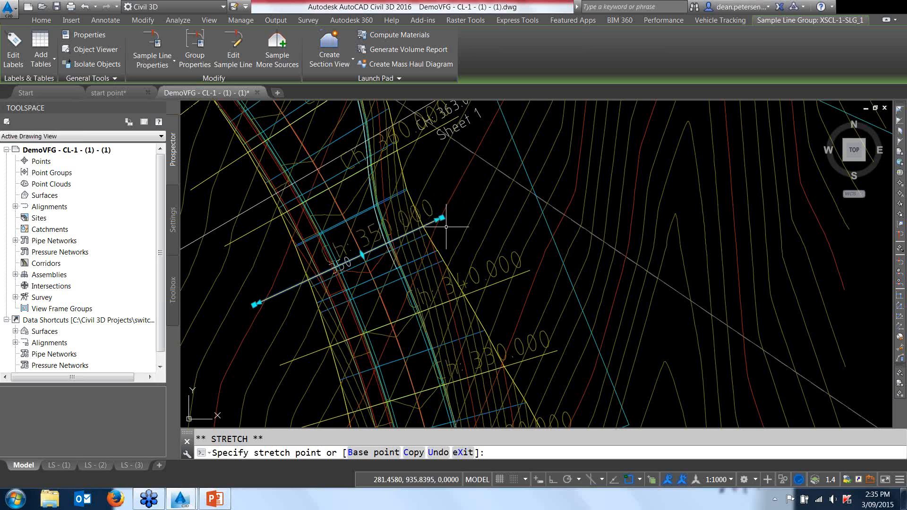
left_click(446, 227)
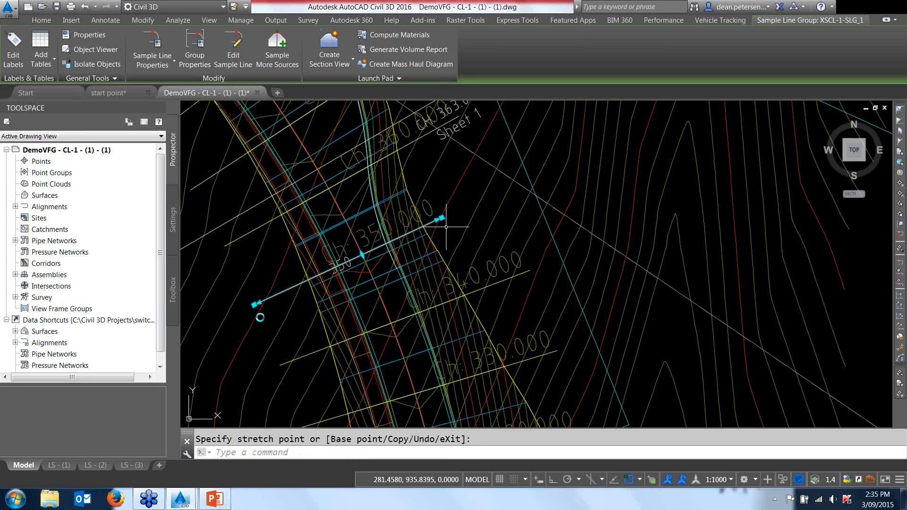
Step: Shorten the left side of the chainage 350 sample line so it ends just outside the corridor edge
left_click(259, 302)
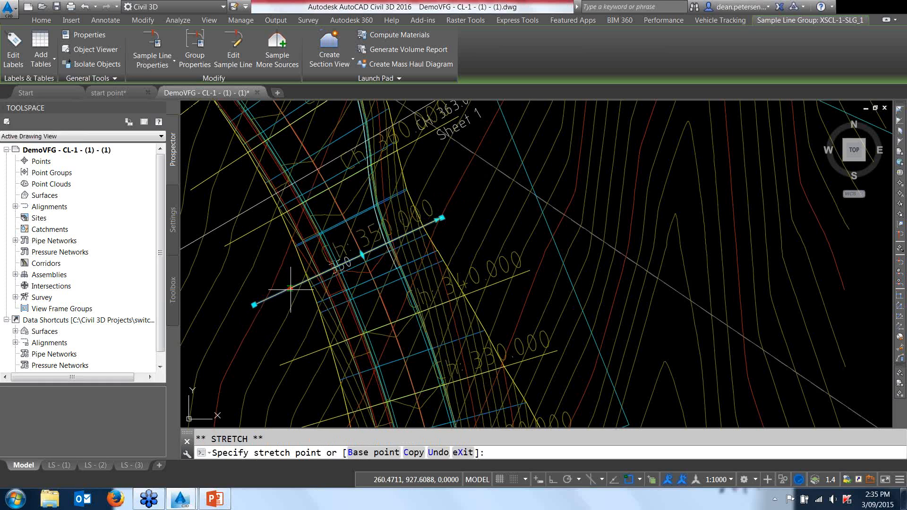
left_click(292, 287)
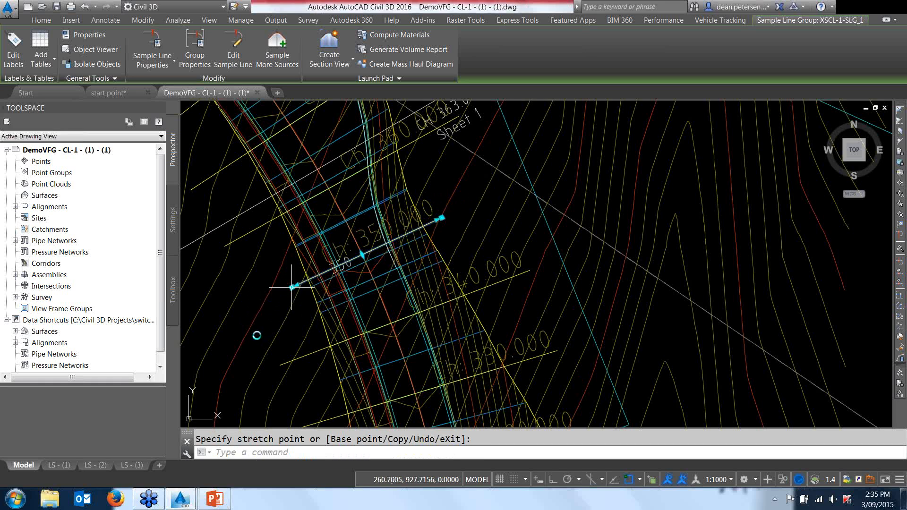
scroll(259, 334, "down", 2)
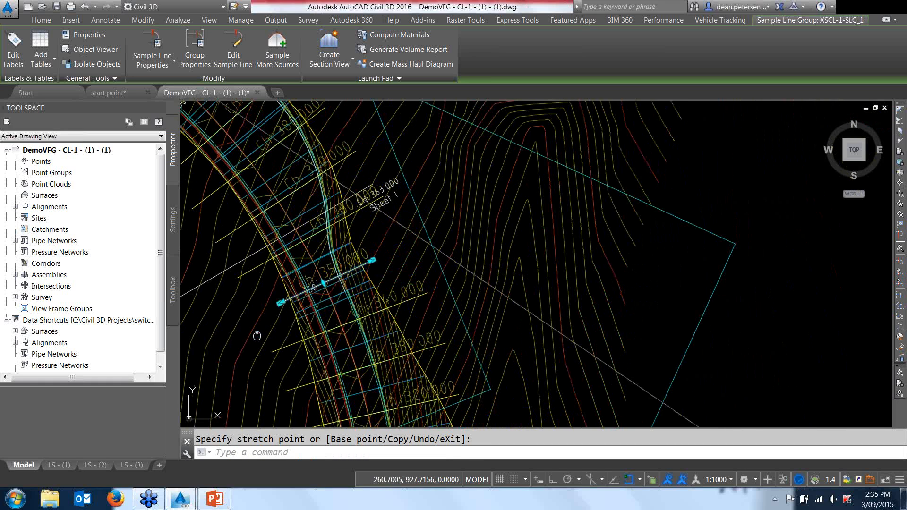
scroll(257, 336, "up", 1)
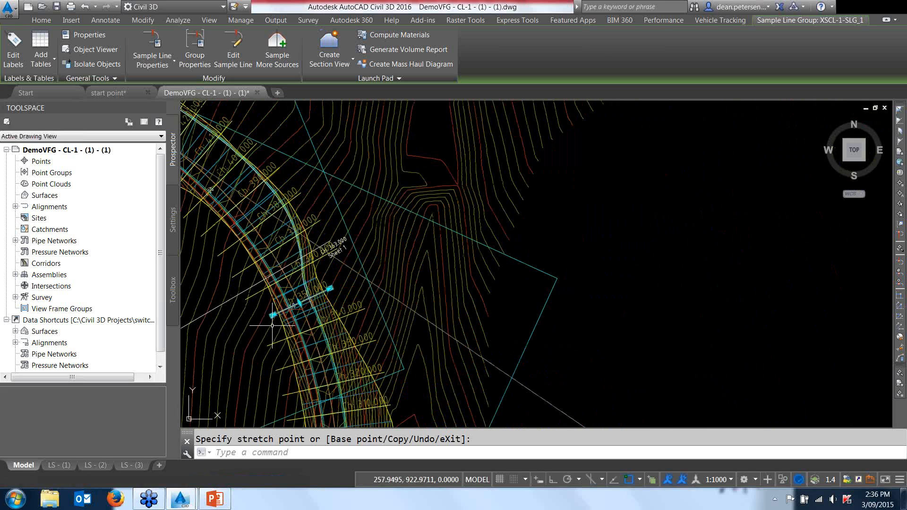
scroll(290, 307, "up", 1)
scroll(290, 307, "up", 4)
scroll(331, 338, "down", 3)
scroll(382, 278, "up", 1)
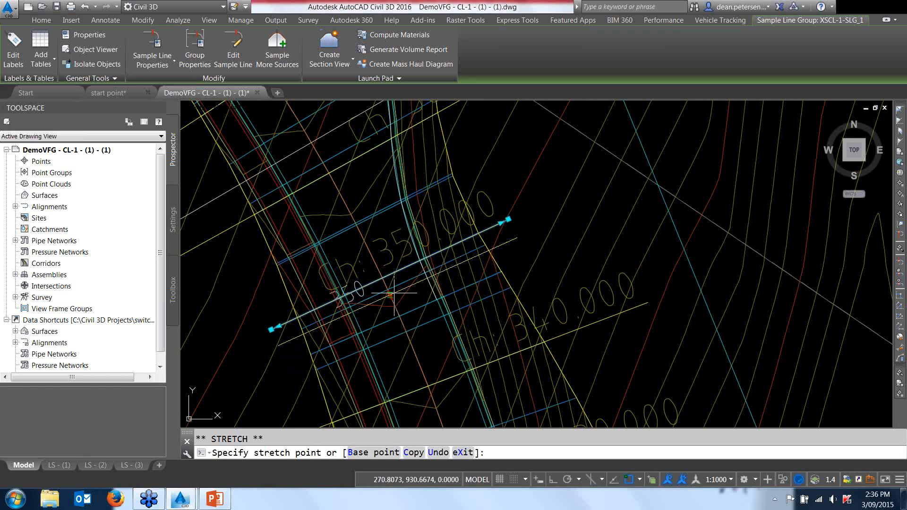
key("Escape")
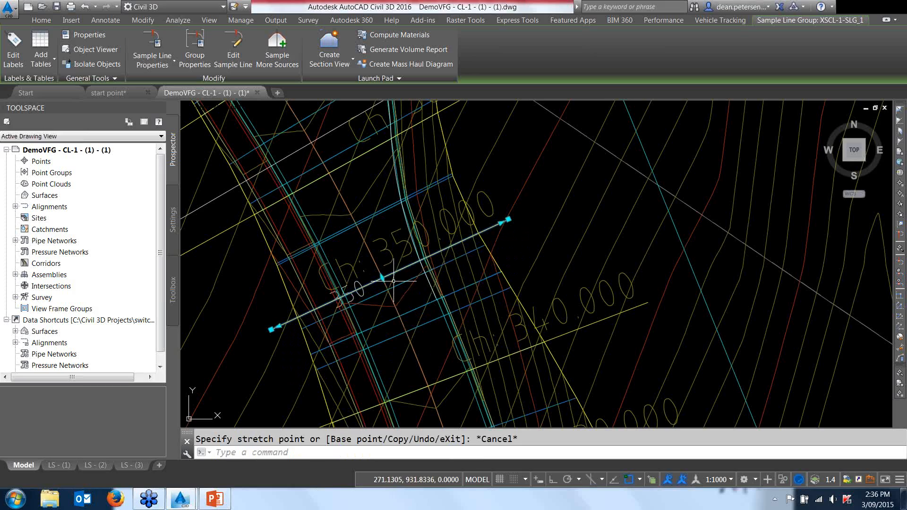
Step: Extend the left end of the chainage 160 sample line slightly past the corridor's outer edge
scroll(383, 317, "down", 6)
middle_click_drag(383, 317, 407, 233)
scroll(391, 262, "down", 4)
mouse_move(353, 296)
middle_mouse_down()
mouse_move(401, 181)
mouse_move(368, 267)
middle_mouse_up()
key("Escape")
scroll(417, 244, "up", 6)
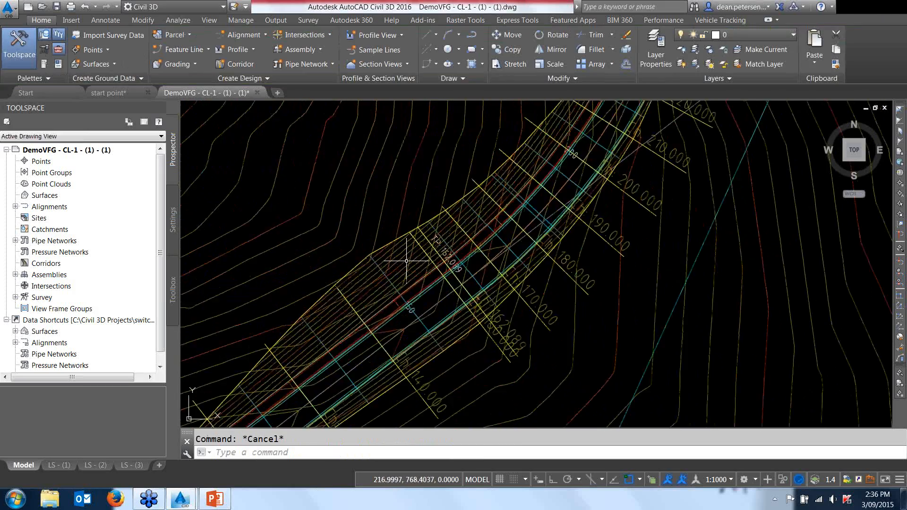
scroll(417, 244, "up", 5)
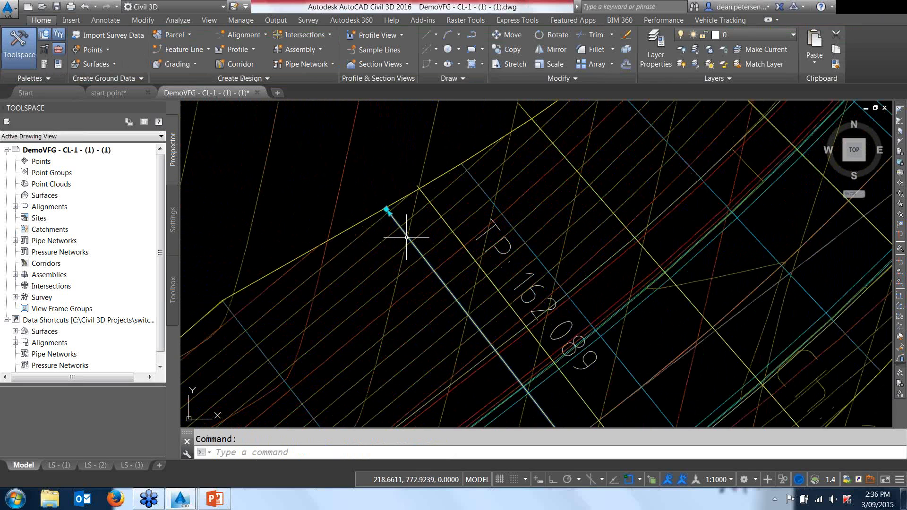
left_click(386, 210)
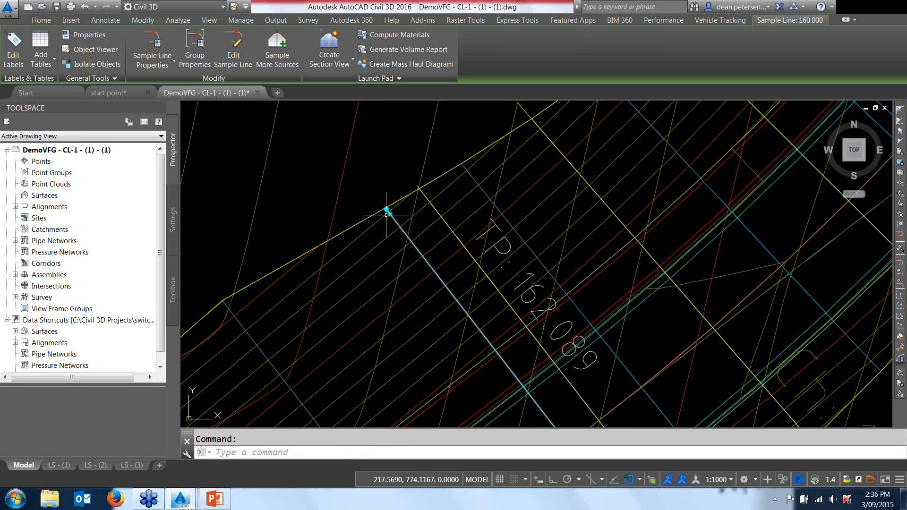
left_click(388, 210)
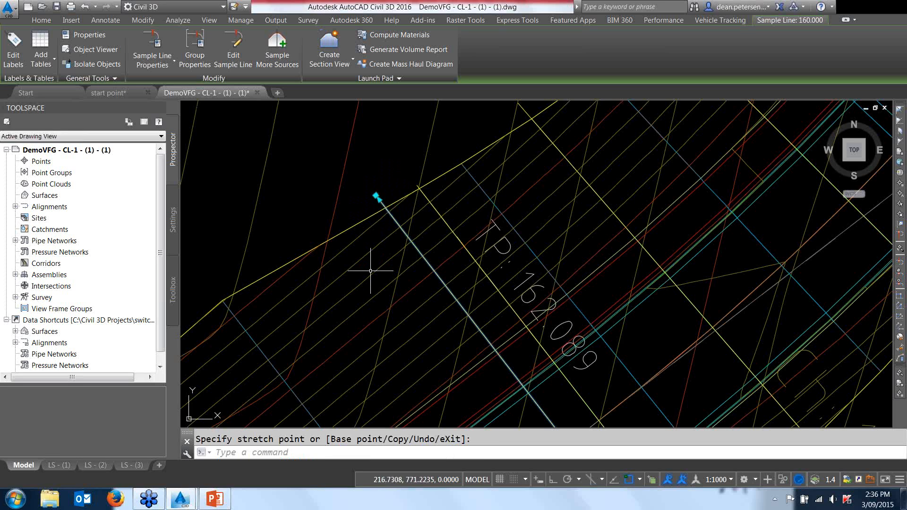
Step: Stretch the left end of the chainage 140 sample line outward to just beyond the corridor boundary
scroll(346, 319, "down", 3)
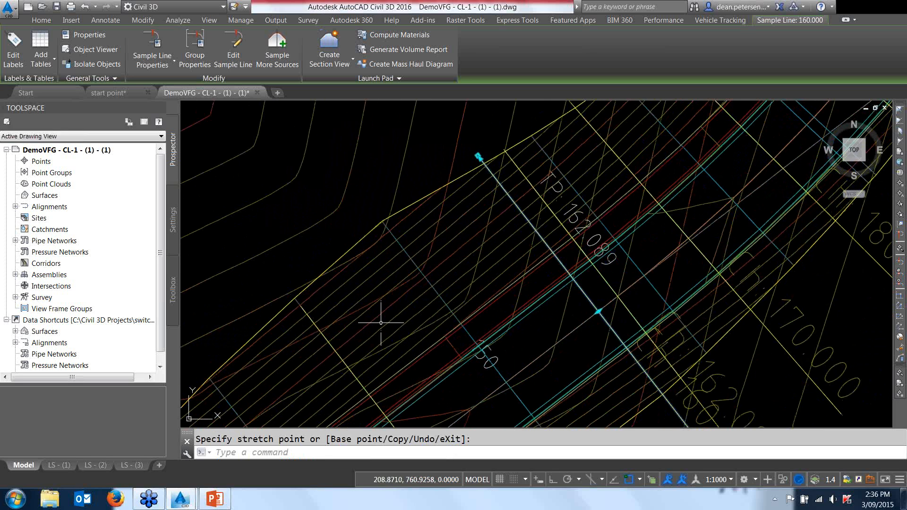
left_click(301, 307)
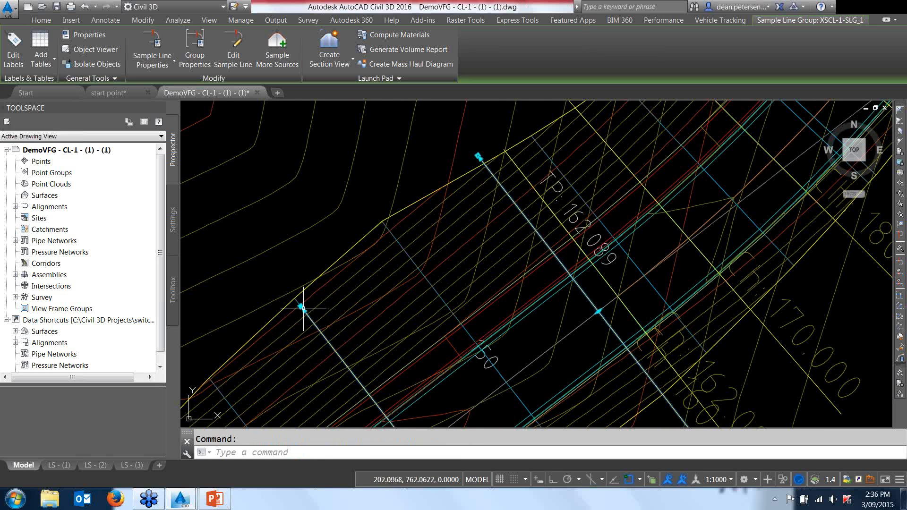
left_click(302, 308)
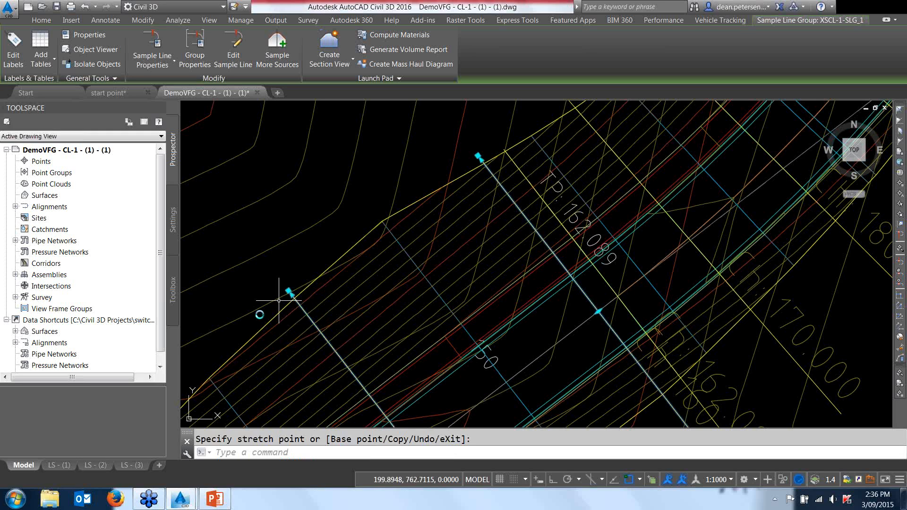
scroll(279, 301, "down", 5)
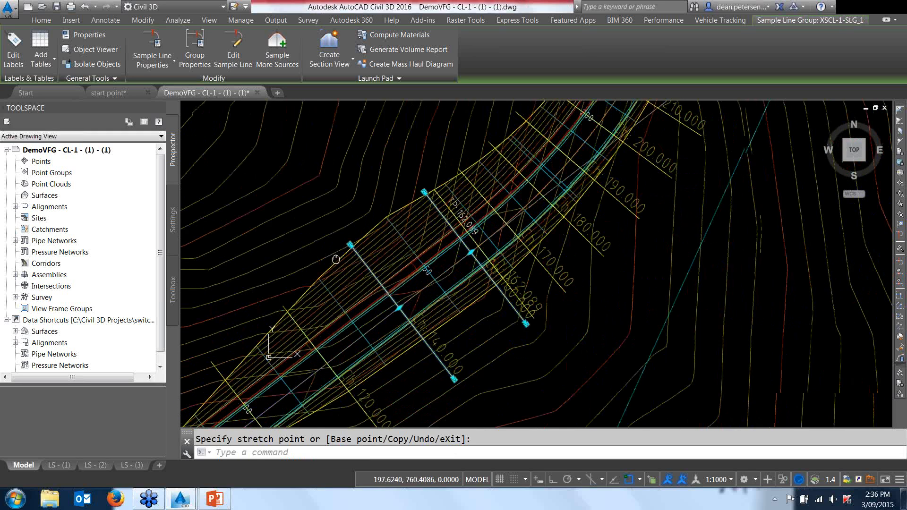
Step: Extend the left end of the chainage 800 sample line past the corridor's outer edge and clear the selection
scroll(293, 297, "down", 6)
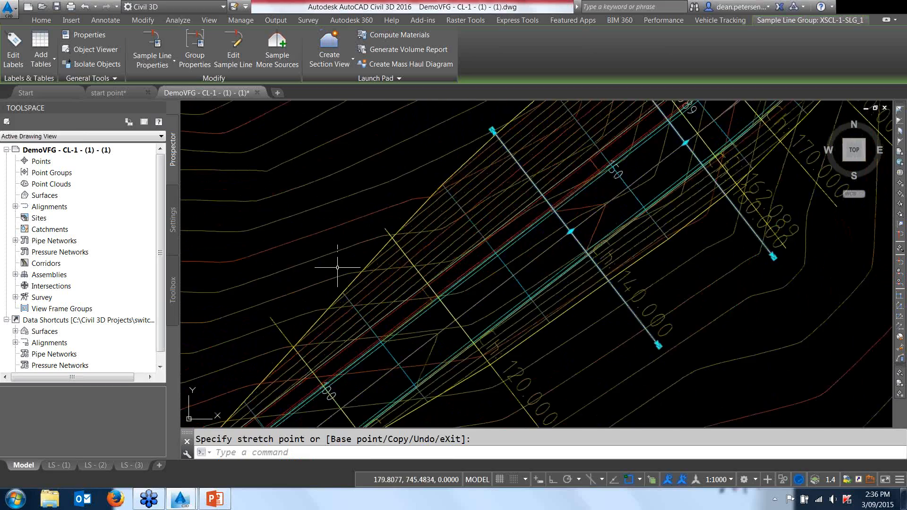
middle_click_drag(304, 260, 291, 316)
middle_click_drag(337, 271, 331, 294)
middle_click_drag(365, 238, 340, 338)
middle_click_drag(293, 235, 393, 421)
middle_click_drag(385, 115, 394, 272)
scroll(412, 175, "up", 8)
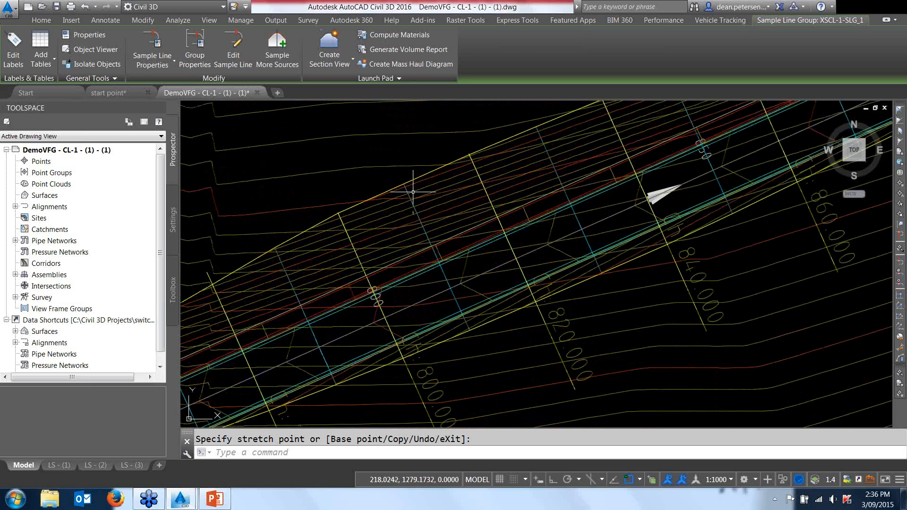
left_click(343, 219)
left_click(339, 213)
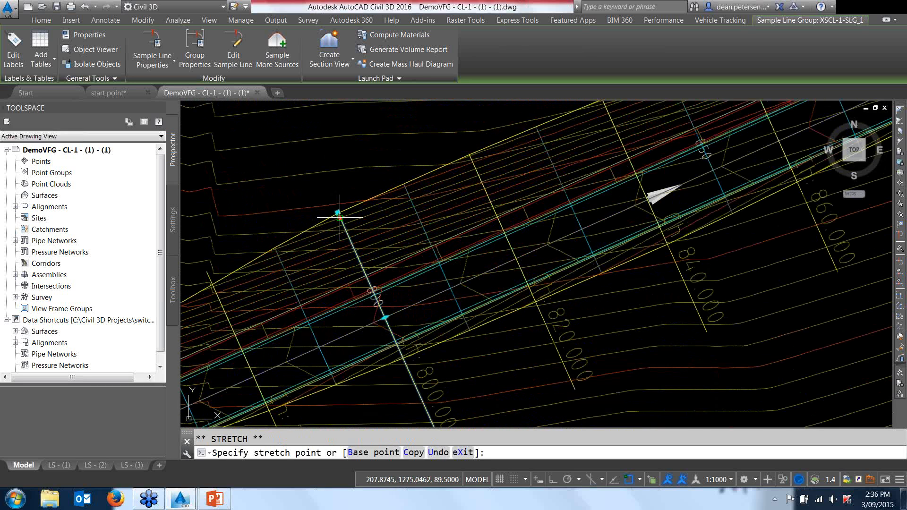
left_click(339, 199)
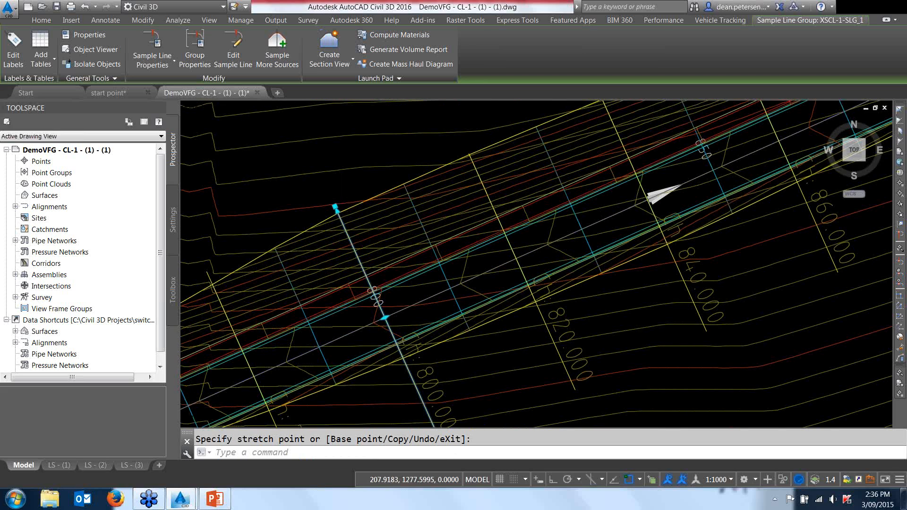
scroll(340, 200, "down", 6)
key("Escape")
scroll(364, 244, "down", 3)
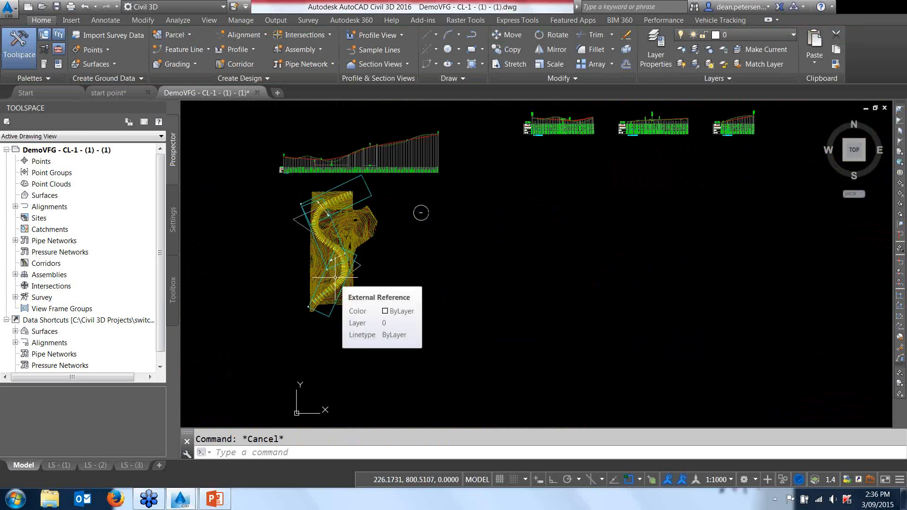
middle_click_drag(345, 283, 333, 327)
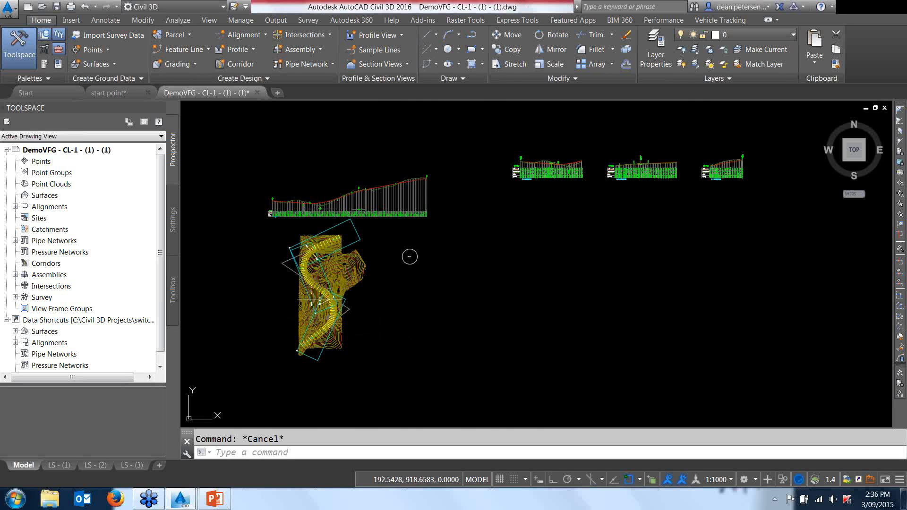
scroll(312, 307, "up", 8)
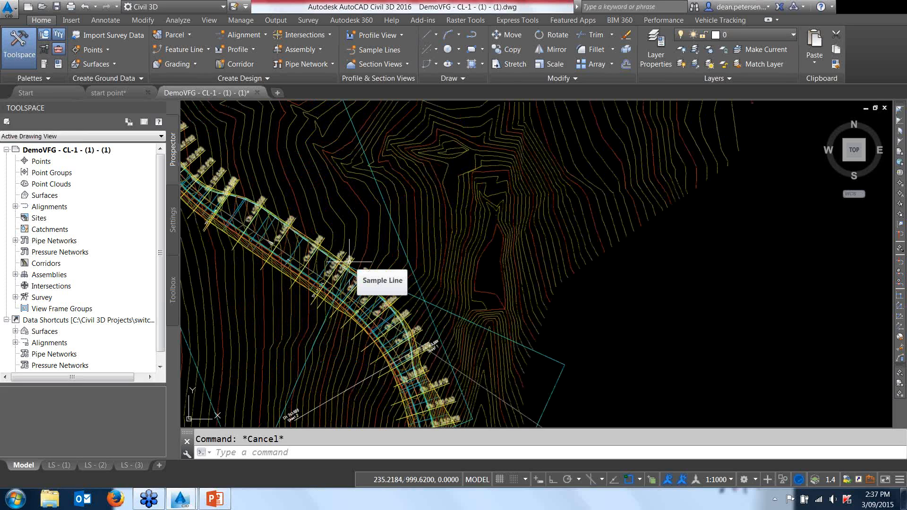
scroll(349, 262, "down", 5)
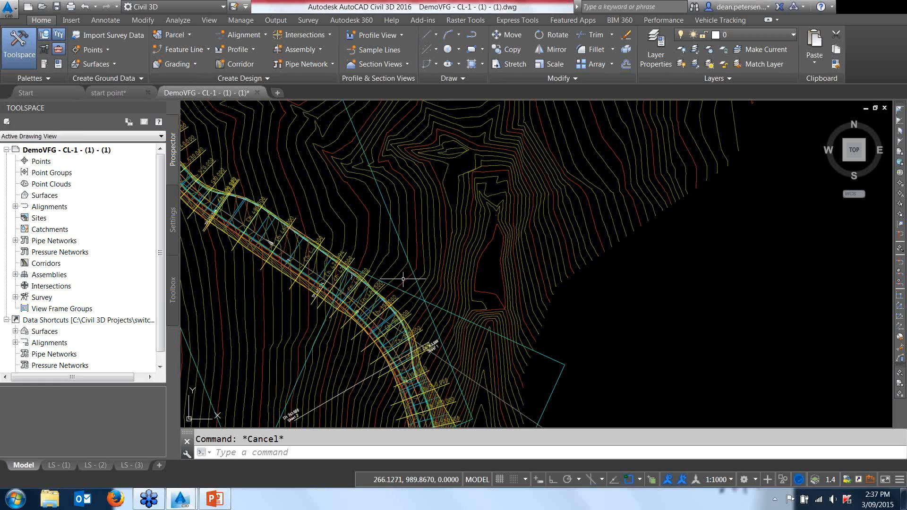
scroll(591, 326, "down", 6)
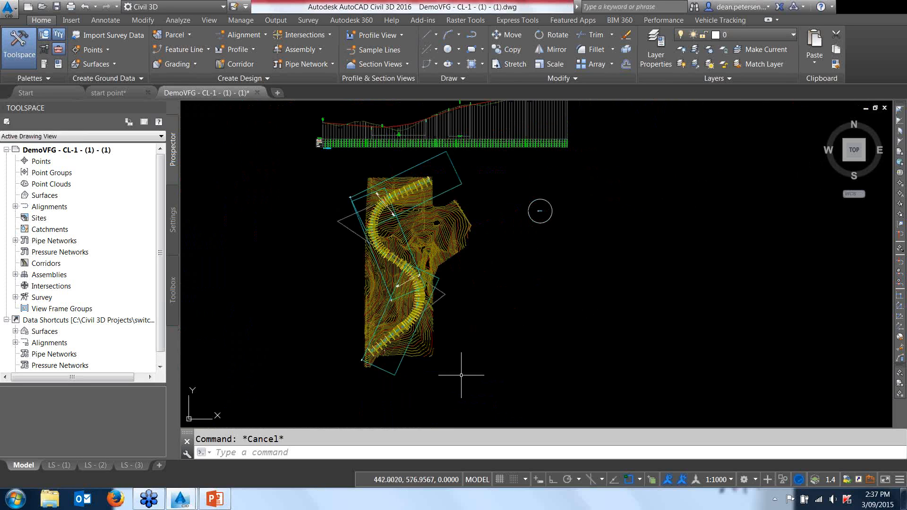
left_click(378, 63)
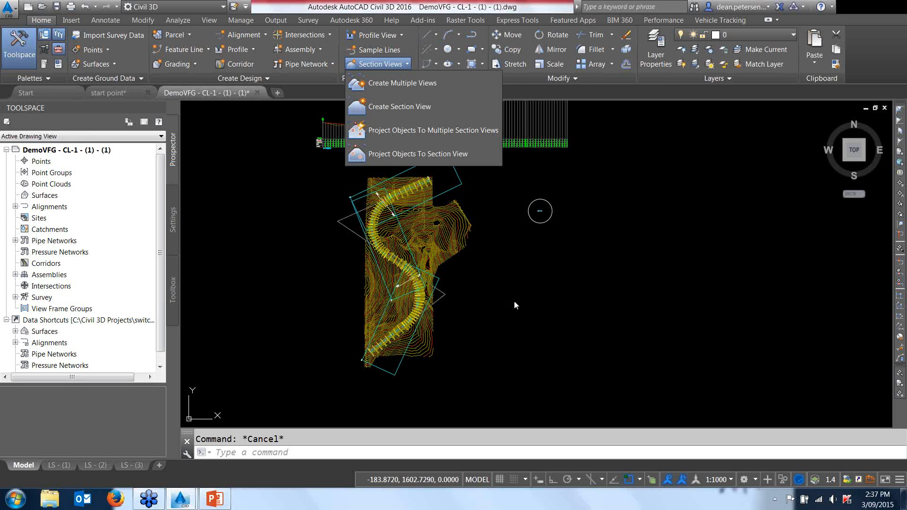
left_click(515, 303)
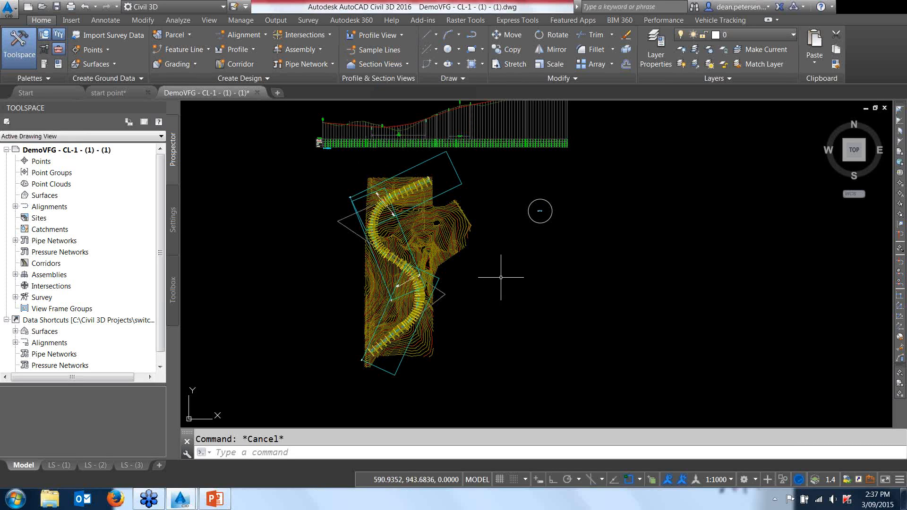
Step: Set the model space annotation scale to 1:200
mouse_move(539, 286)
middle_mouse_down()
mouse_move(405, 292)
mouse_move(411, 296)
middle_mouse_up()
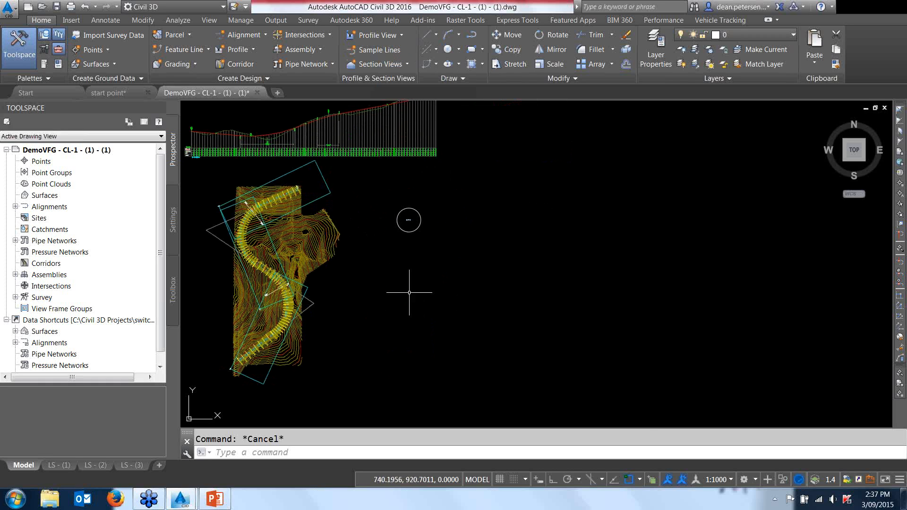
left_click(731, 479)
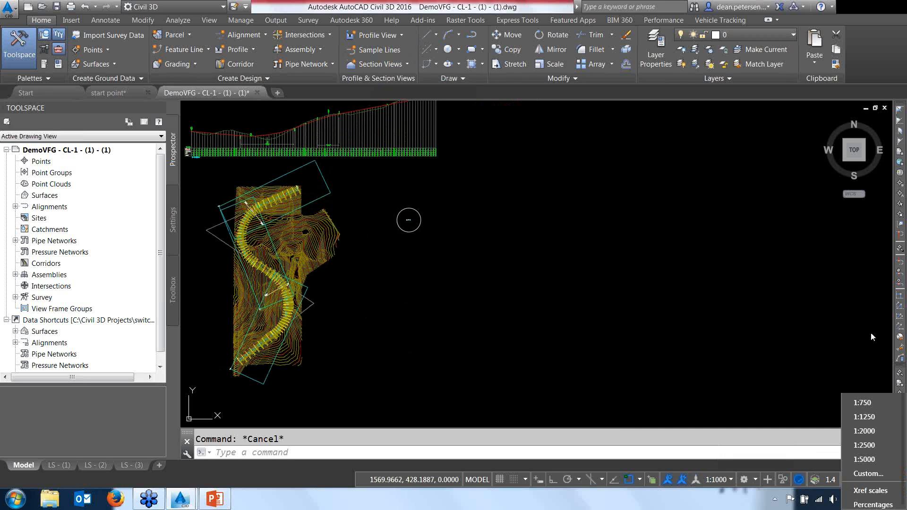
left_click(863, 365)
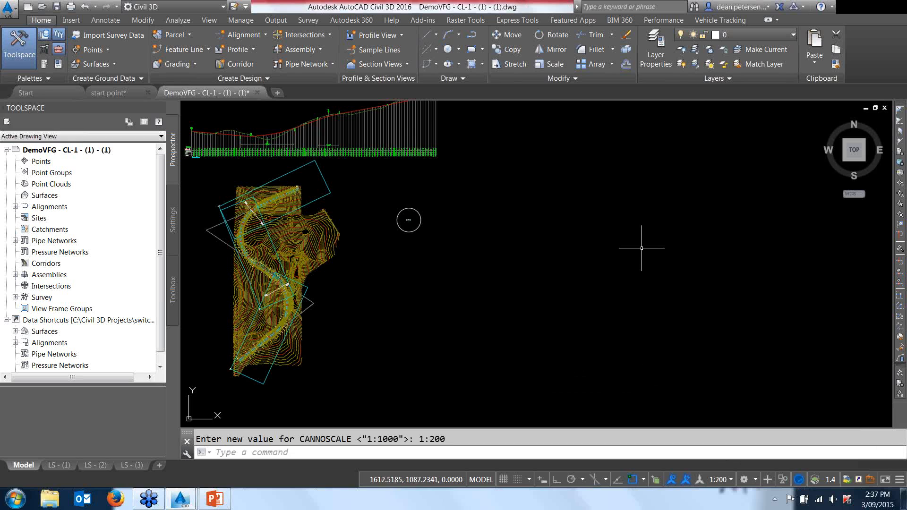
Step: Start creating multiple section views for CL-1 and set the section view style to ANZ_(Rd) X Section plot 1X - (No Vertical Ex)
left_click(407, 64)
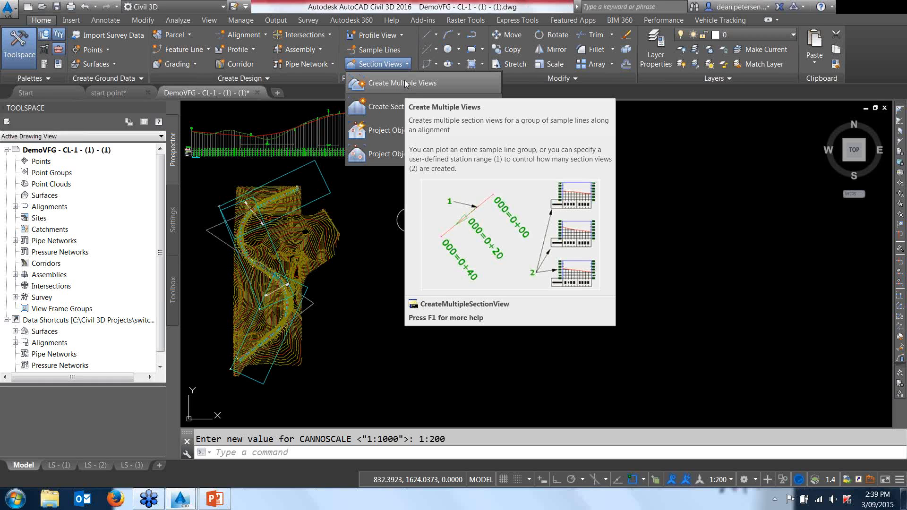
left_click(405, 83)
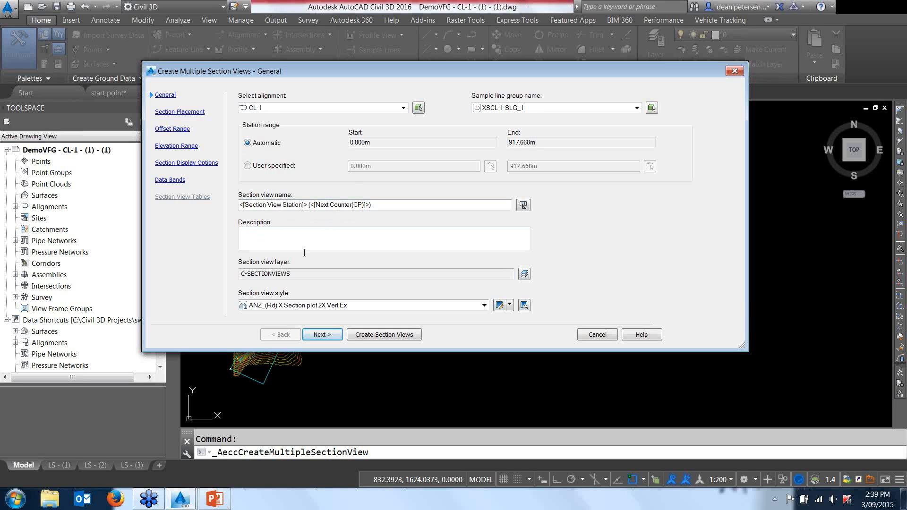
left_click(485, 305)
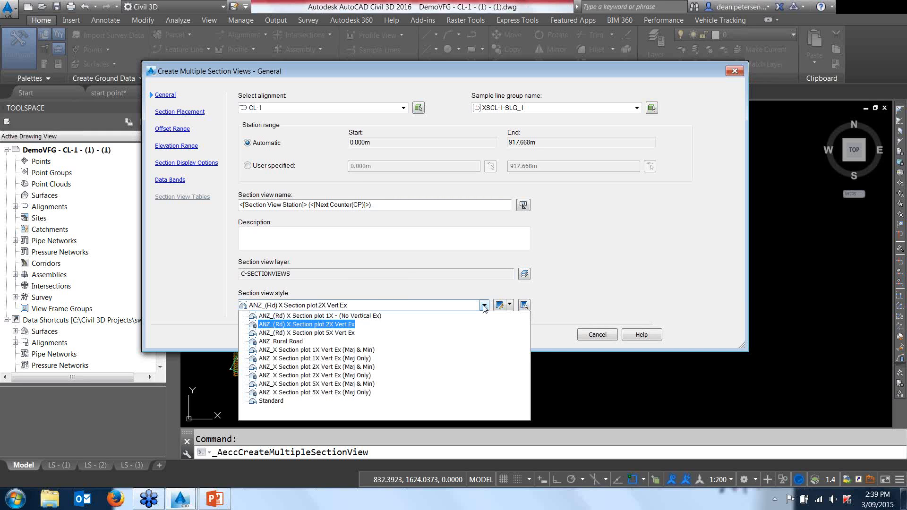
left_click(338, 316)
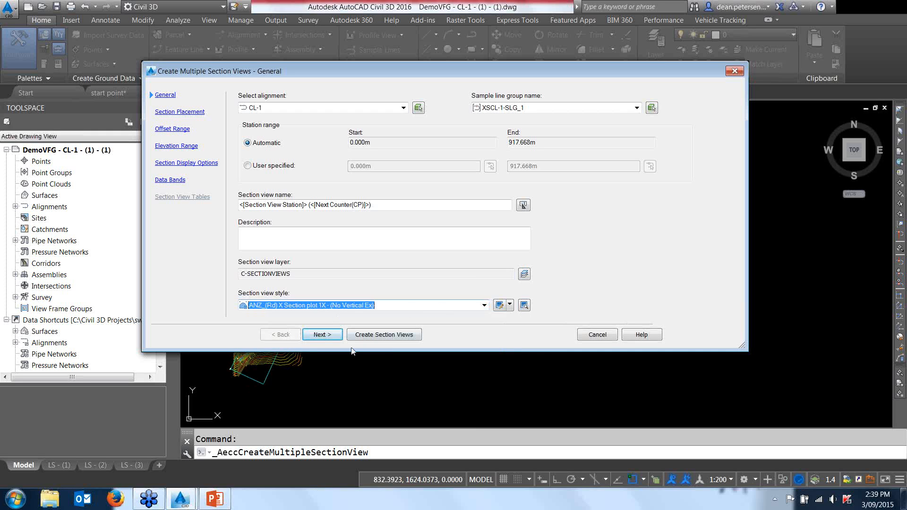
Step: Use the _ANZ A1 1to 200 layout from _AutoCAD_Civil3D_2016_Section_Sheet_ANZ.dwt in the Plan Production folder as the production sheet template
left_click(322, 335)
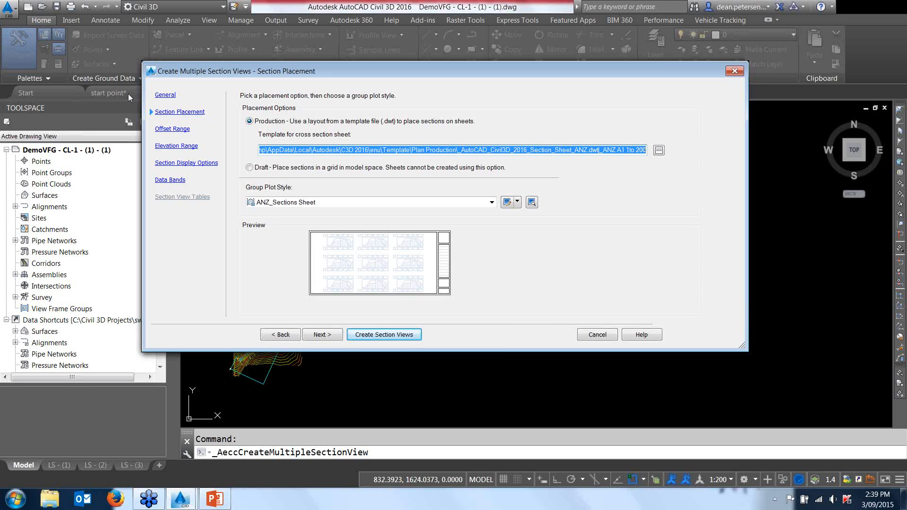
left_click(659, 150)
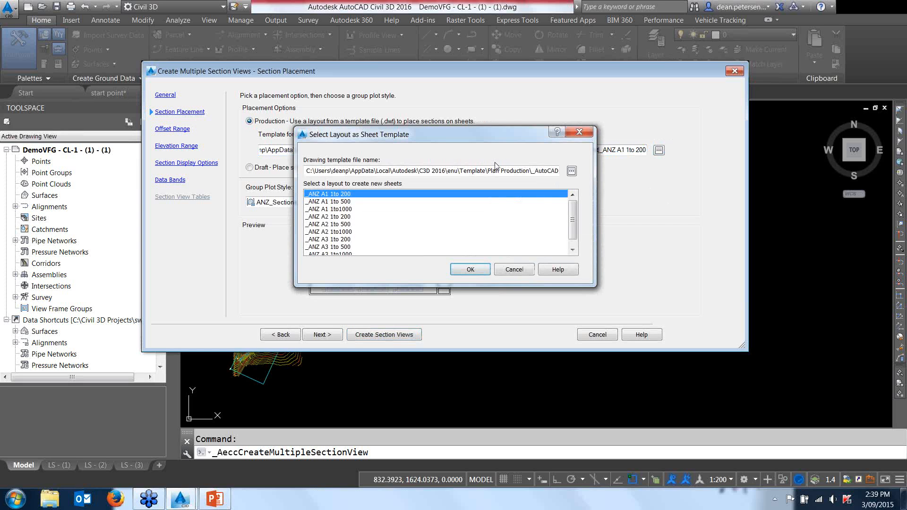
left_click_drag(463, 134, 472, 110)
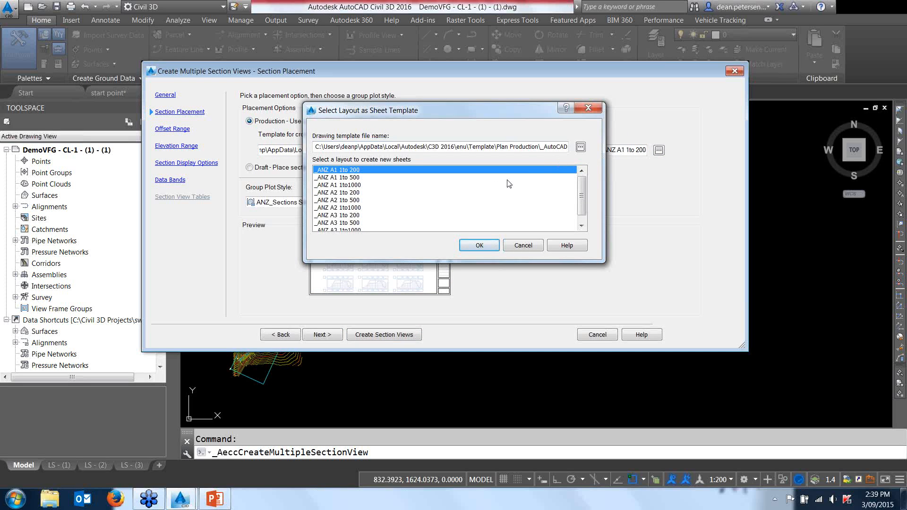
left_click(581, 148)
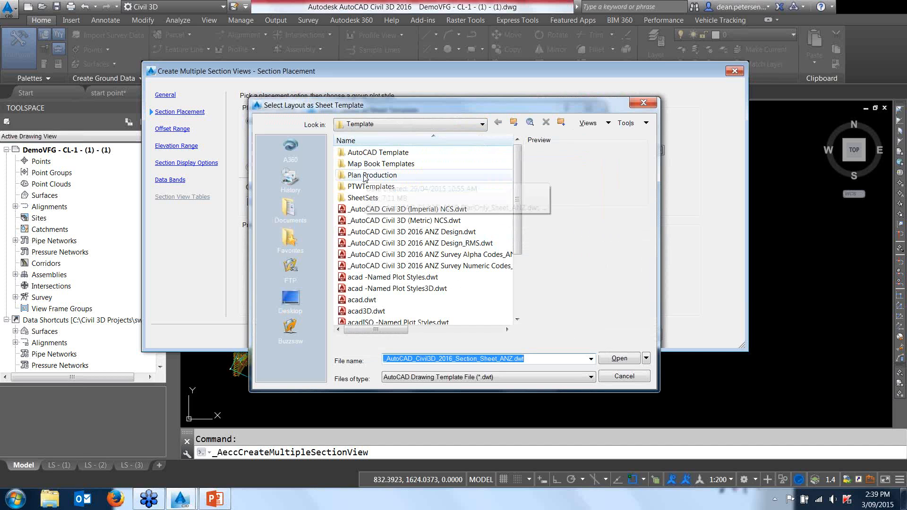
double_click(371, 175)
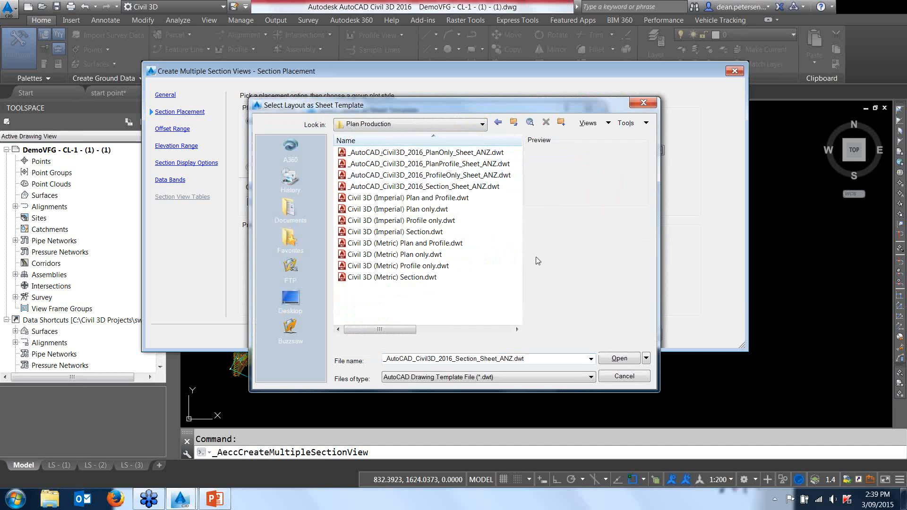
left_click(454, 188)
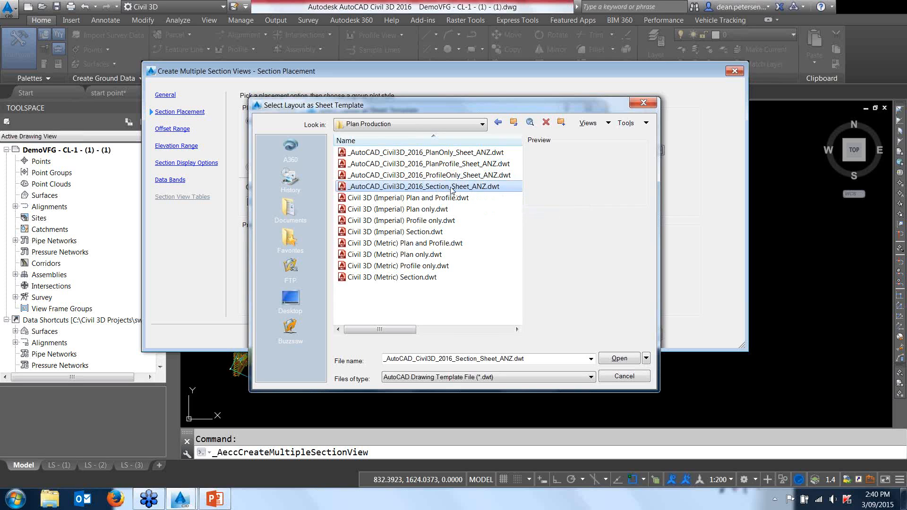
left_click(623, 359)
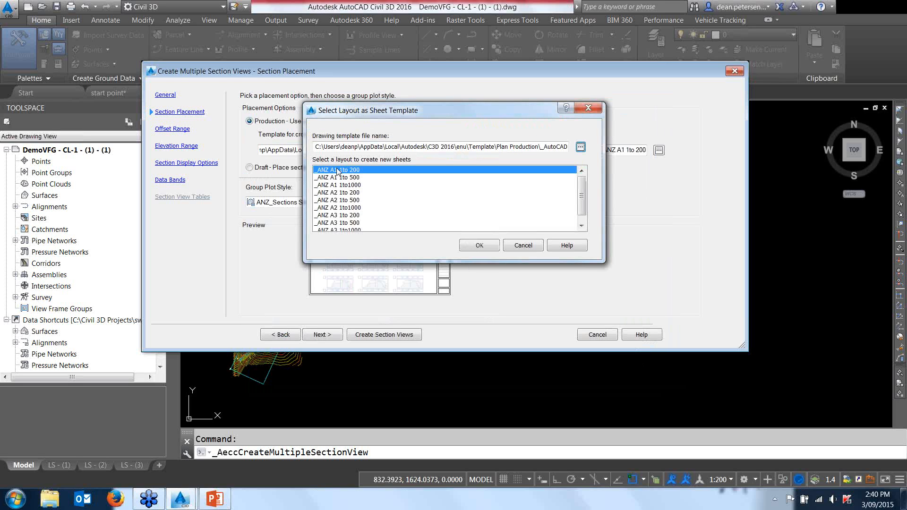
left_click(354, 170)
left_click(479, 246)
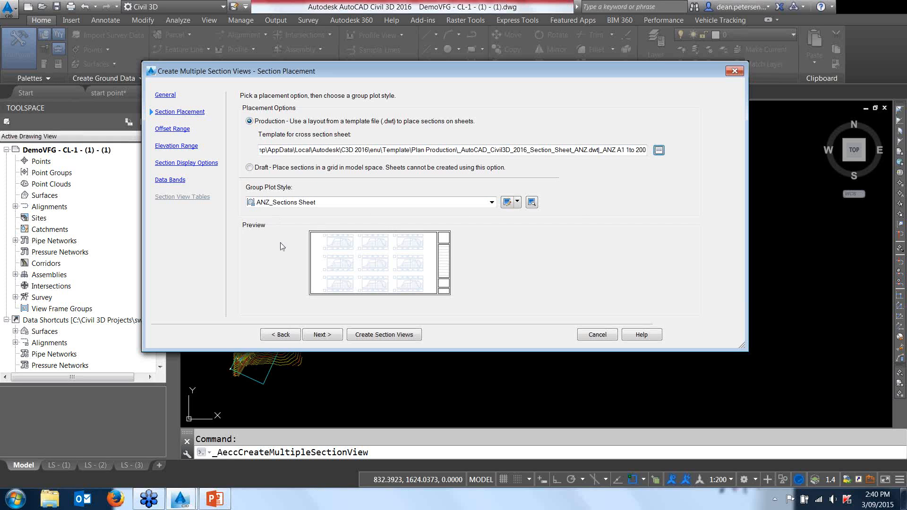
Step: Accept the automatic offset and elevation ranges and set the eg section's style to ANZ_Surface Existing
left_click(315, 336)
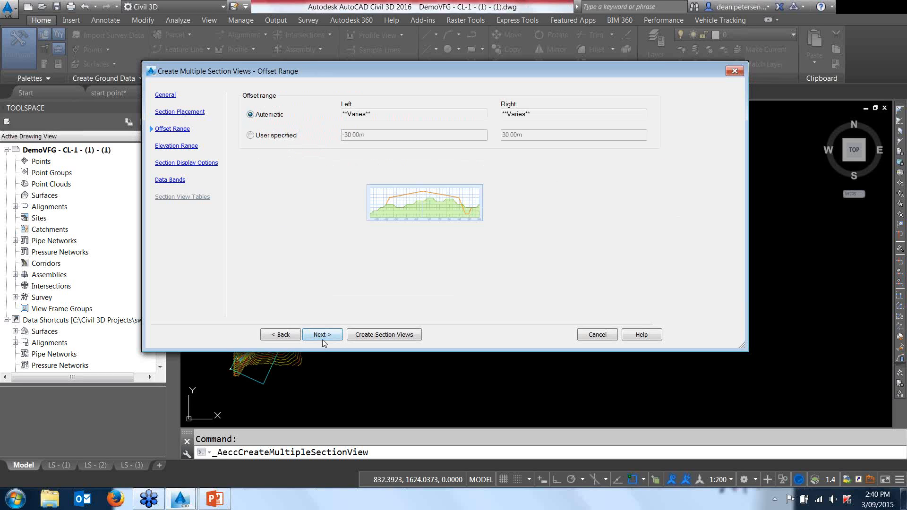
left_click(322, 338)
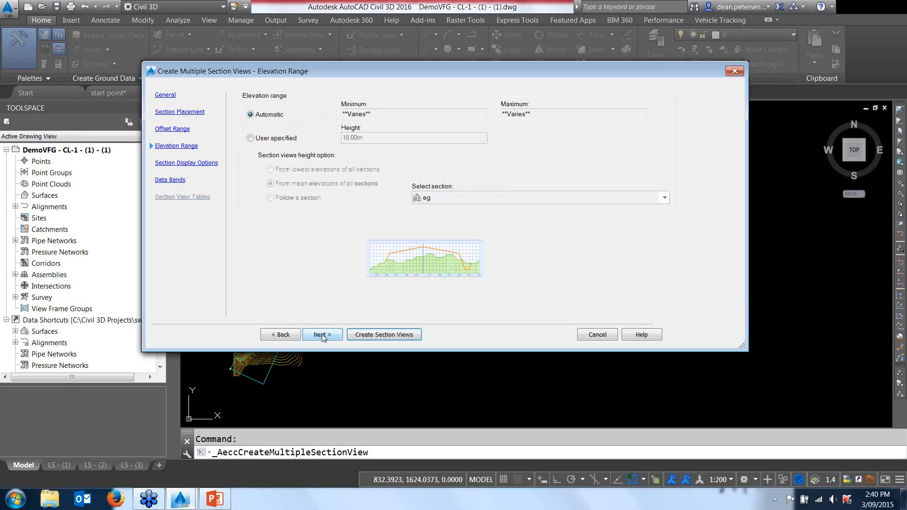
left_click(322, 335)
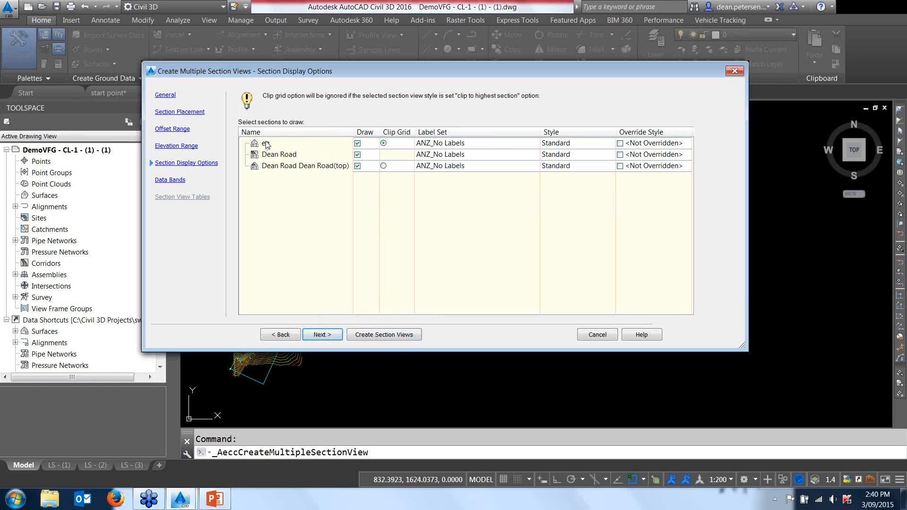
left_click(573, 143)
left_click(512, 195)
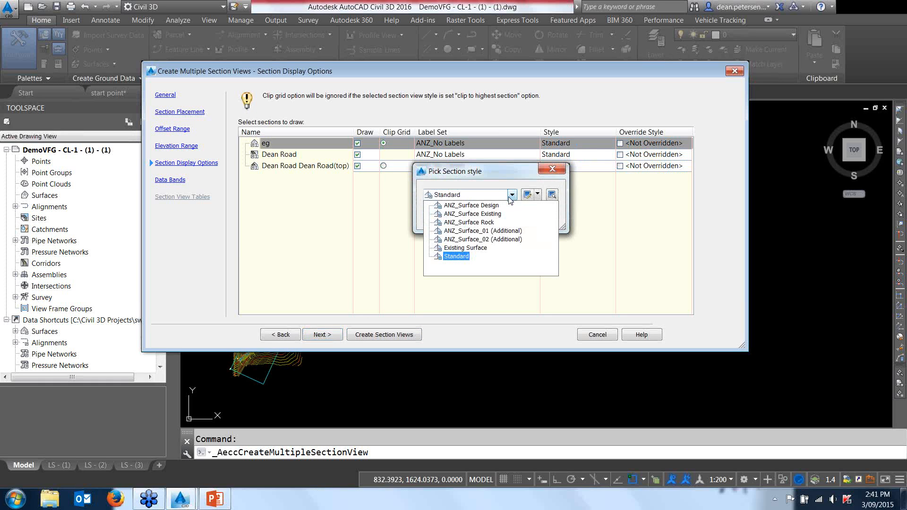
left_click(474, 213)
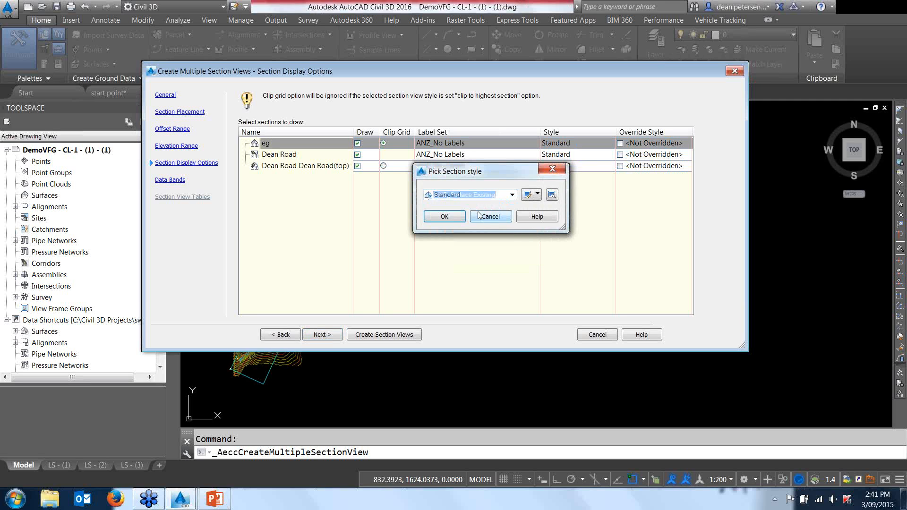
left_click(442, 218)
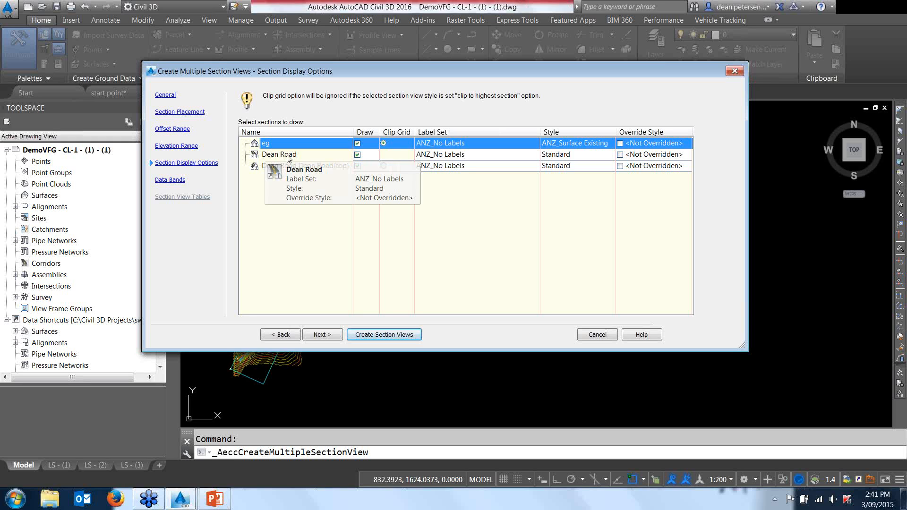
Step: Review the code set styles available for the Dean Road corridor section and keep Standard
left_click(559, 155)
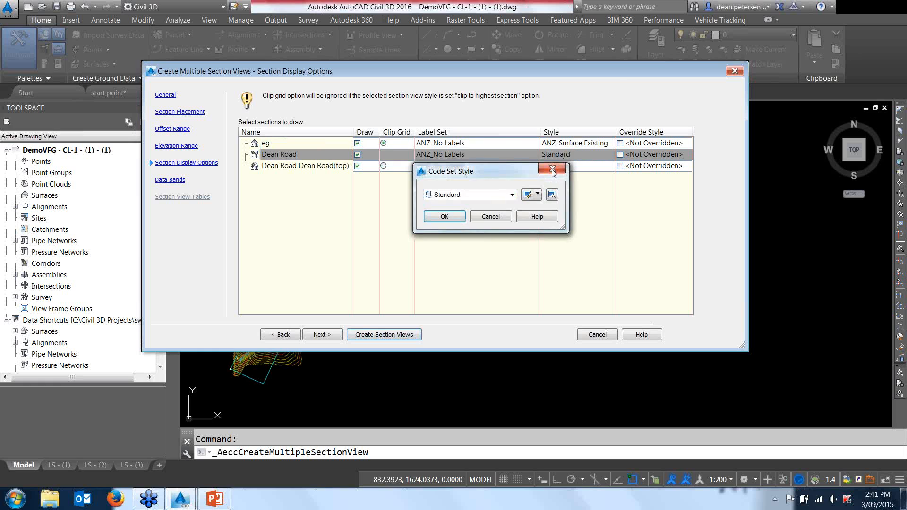
left_click(512, 194)
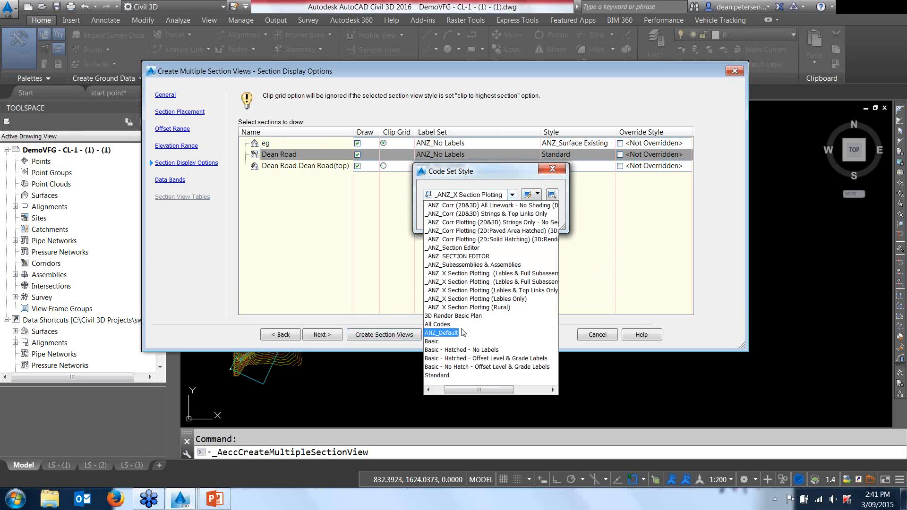
left_click(442, 375)
left_click(447, 217)
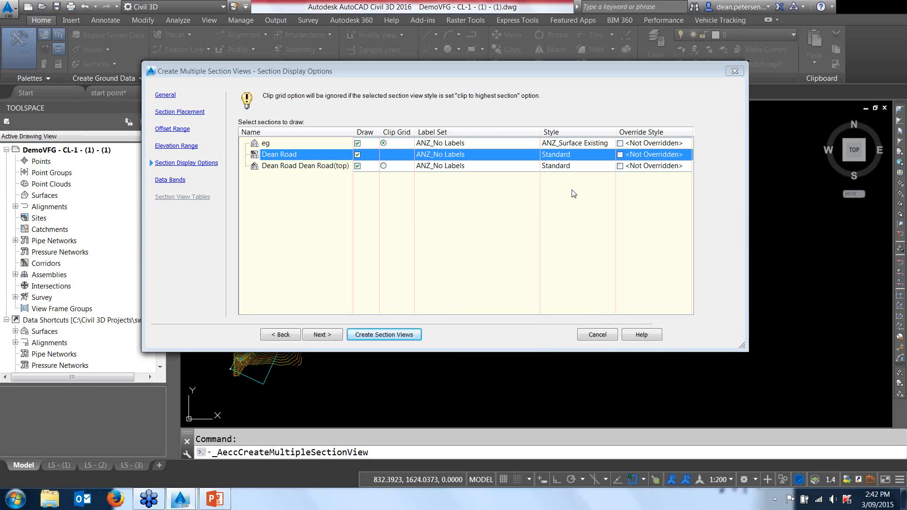
Step: Set the Dean Road Dean Road(top) section's style to ANZ_Surface Design and its label set to ANZ_Ordinate Lines (No Weeding 0.0)
left_click(569, 166)
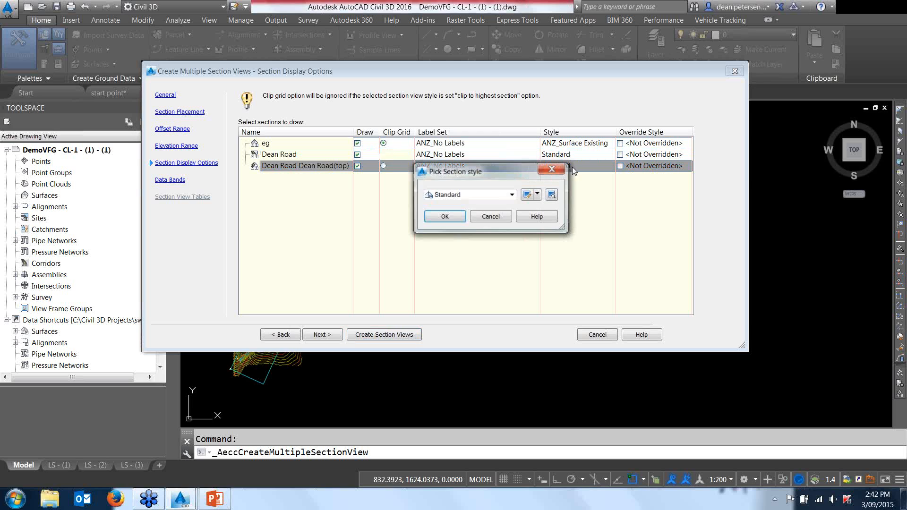
left_click(512, 195)
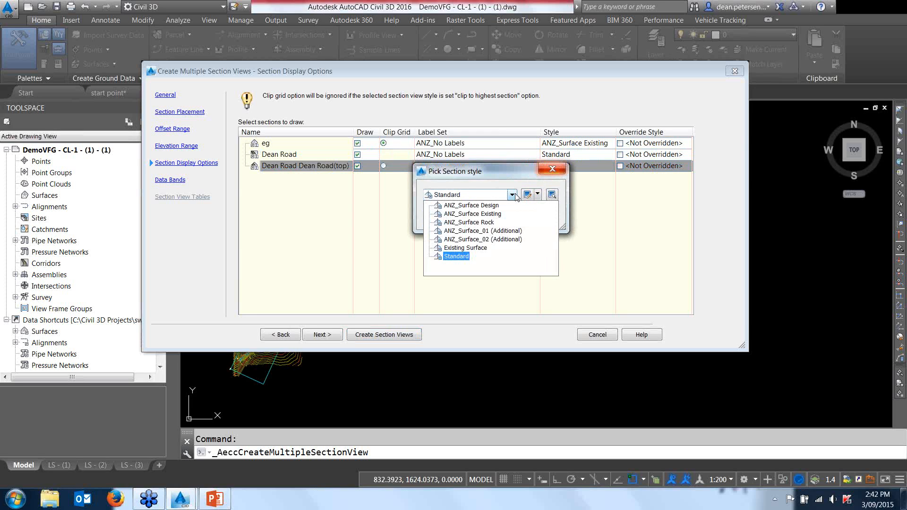
left_click(473, 206)
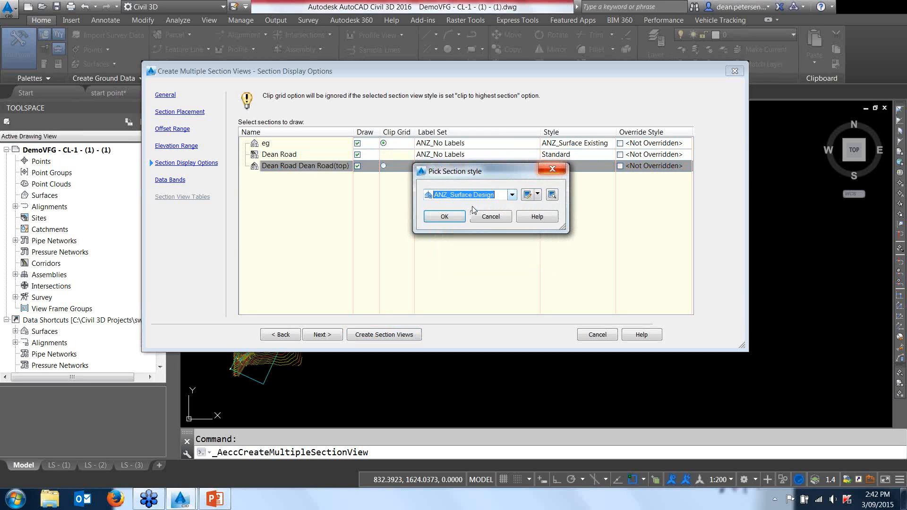
left_click(450, 217)
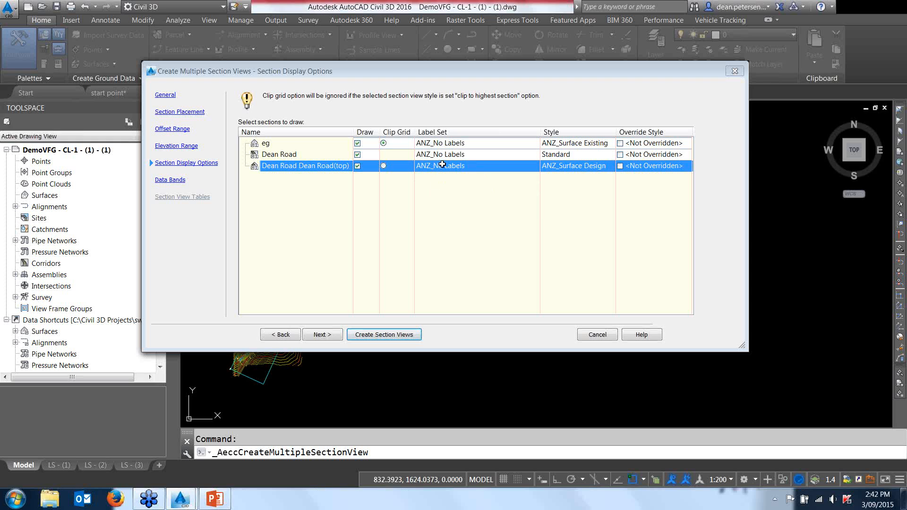
left_click(475, 169)
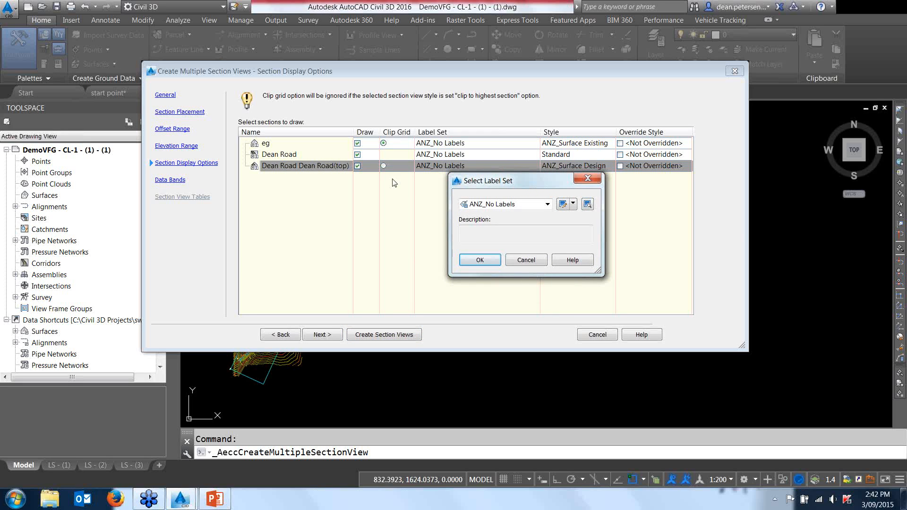
left_click(547, 205)
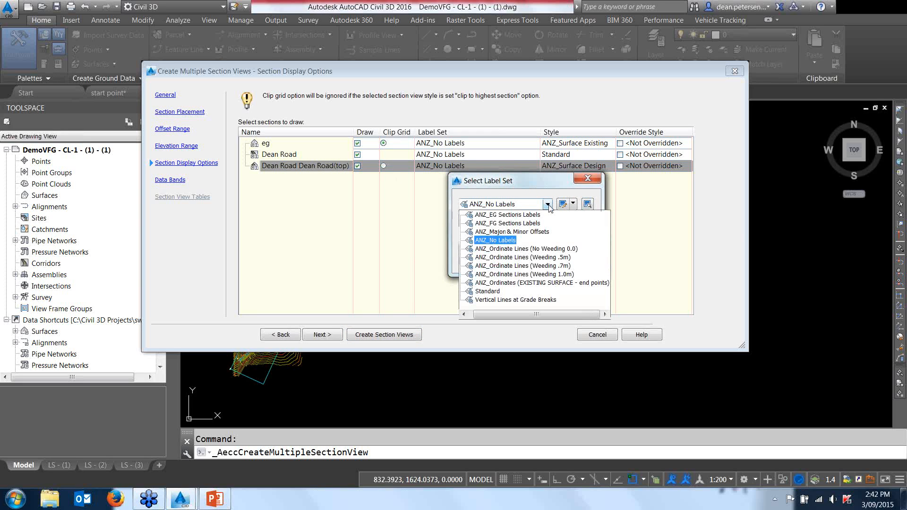
left_click(550, 248)
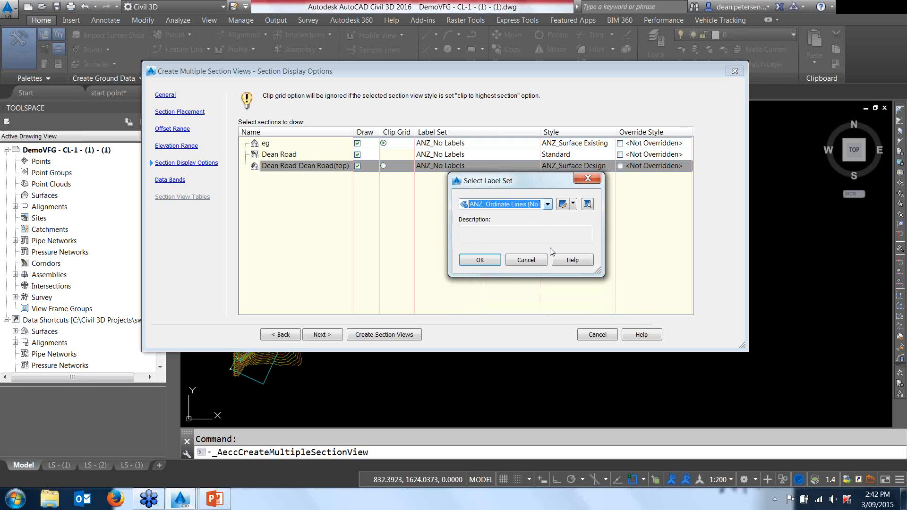
left_click(480, 261)
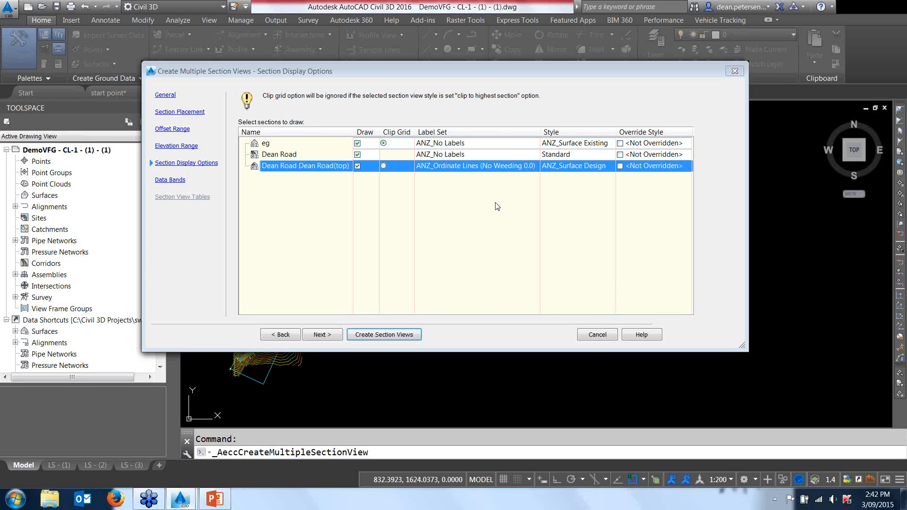
Step: Set the section views' band set to ANZ_(Road) (0.0 Weeding) (Design & NS & Difference) by Surfaces
left_click(316, 336)
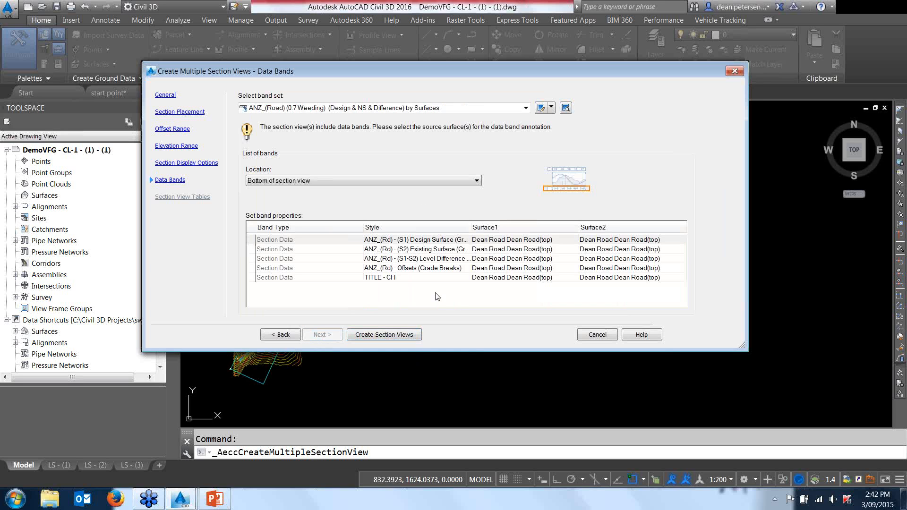
left_click(526, 109)
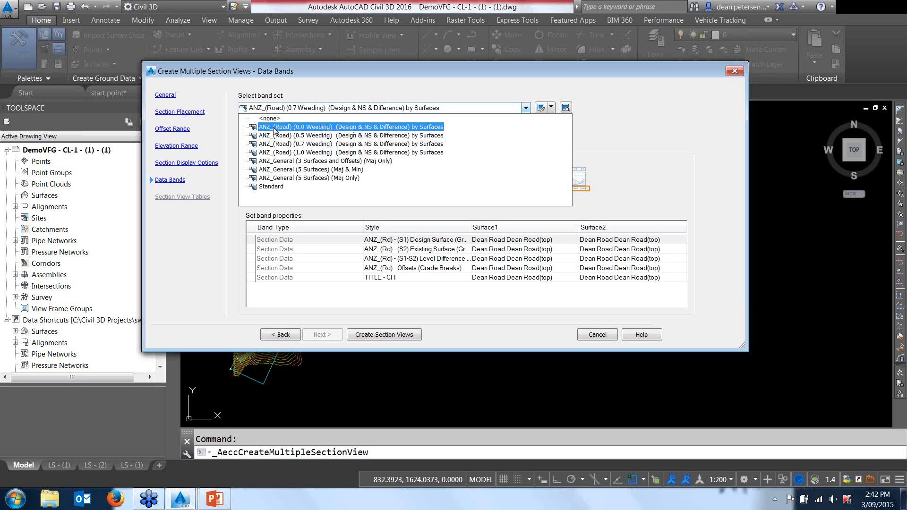
left_click(392, 127)
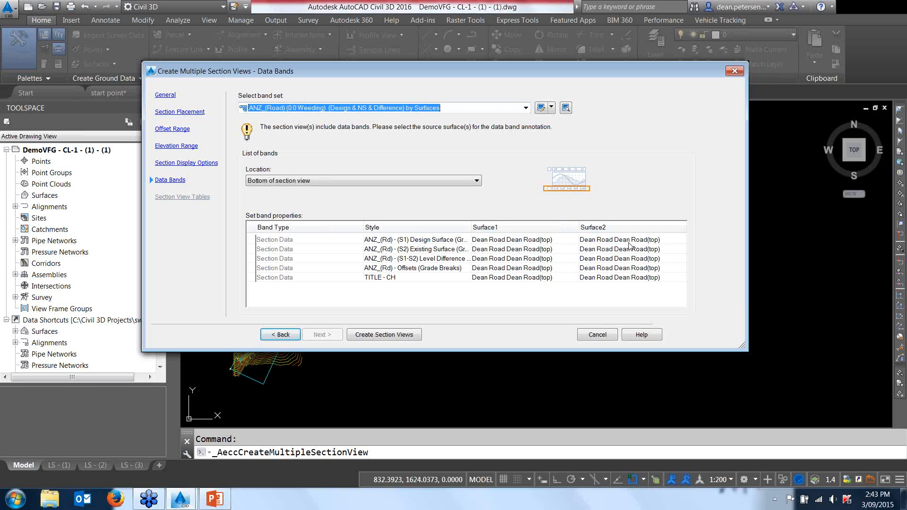
Step: Set Surface2 to eg for all five section data bands, from the design surface band down to TITLE - CH
left_click(633, 243)
left_click(633, 241)
left_click(626, 257)
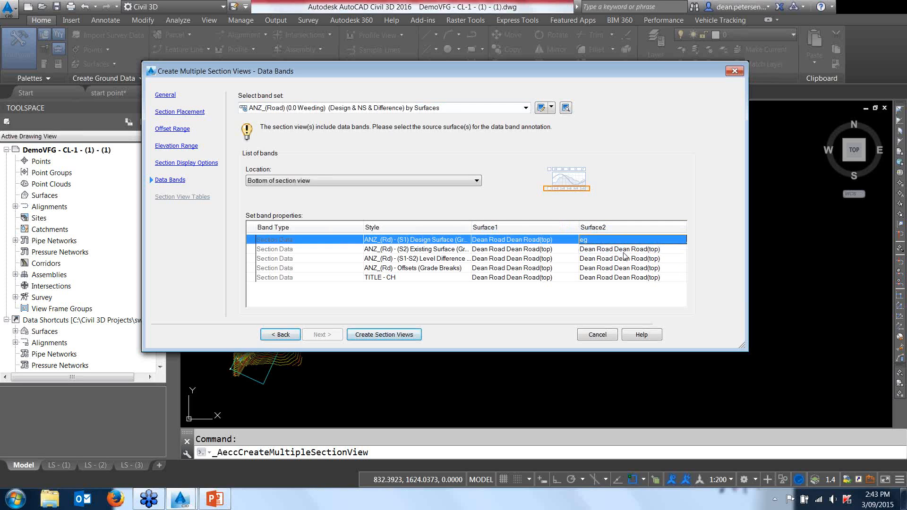
left_click(625, 250)
left_click(625, 265)
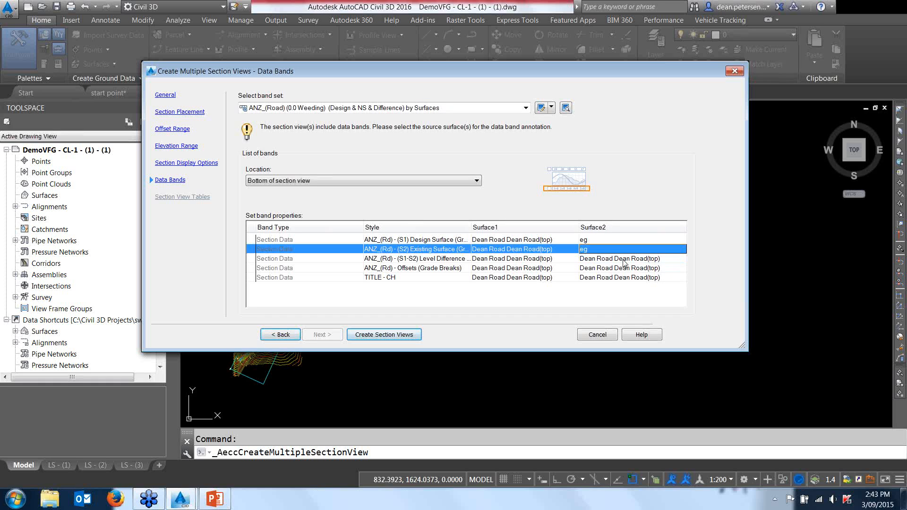
left_click(625, 260)
left_click(623, 277)
left_click(623, 271)
left_click(624, 275)
left_click(623, 276)
left_click(619, 286)
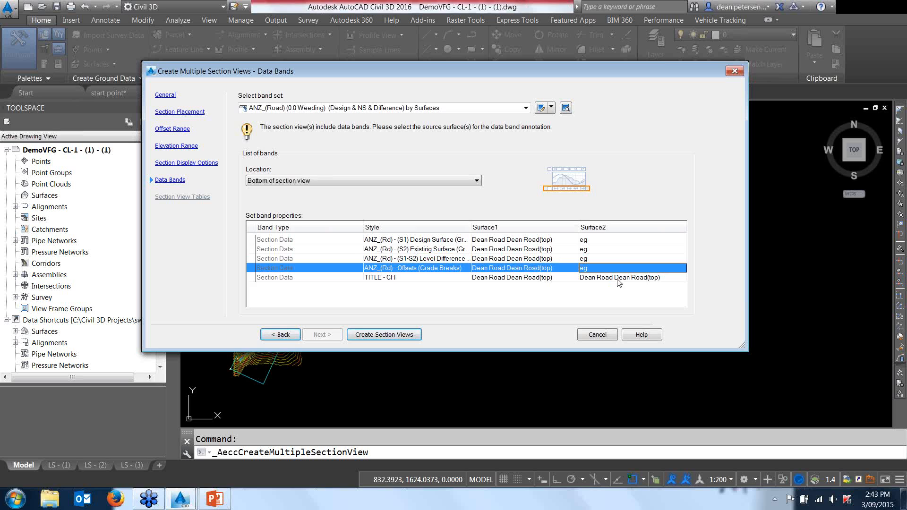
left_click(619, 279)
left_click(615, 299)
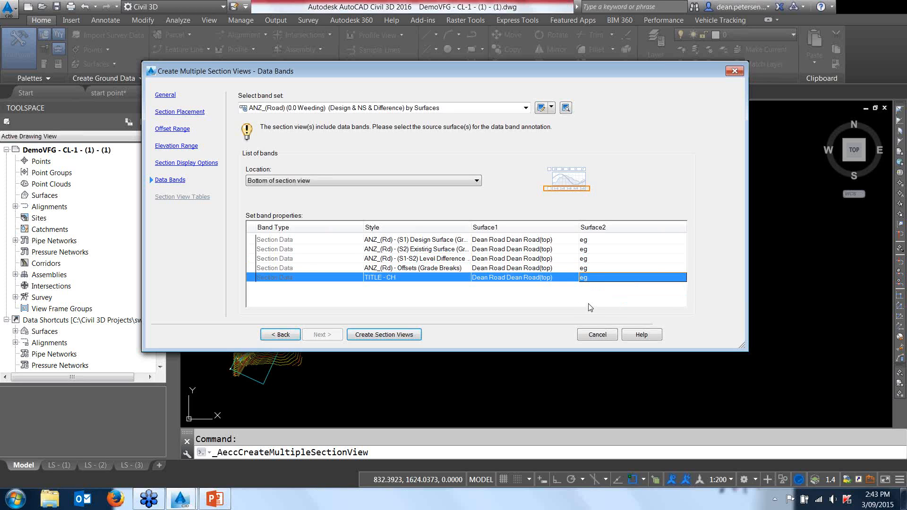
Step: Create the section views and place their origin in the empty model space to the right of the contoured plan, below the profile views
left_click(365, 335)
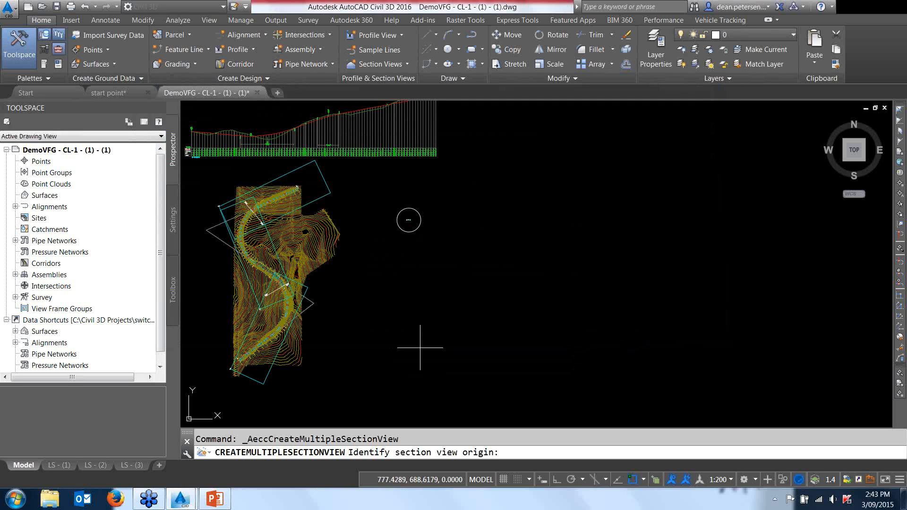
middle_click_drag(445, 342, 364, 304)
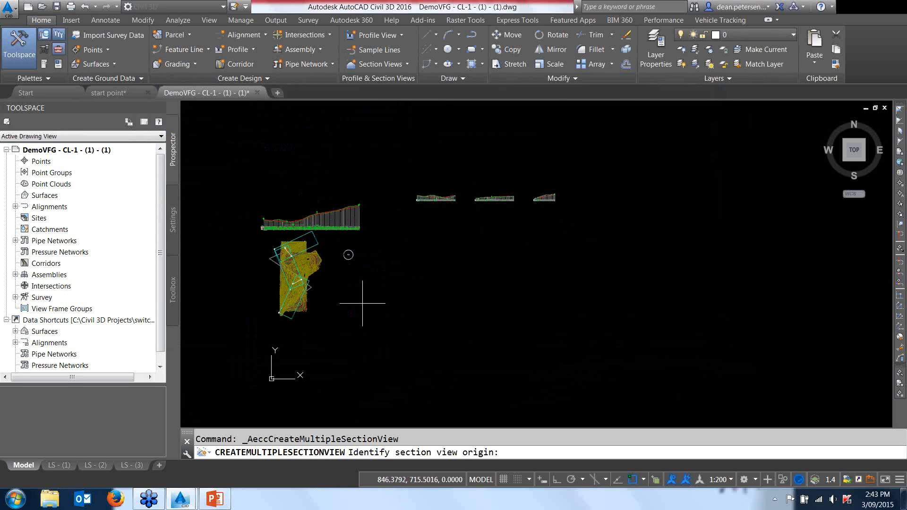
left_click(391, 304)
left_click(392, 304)
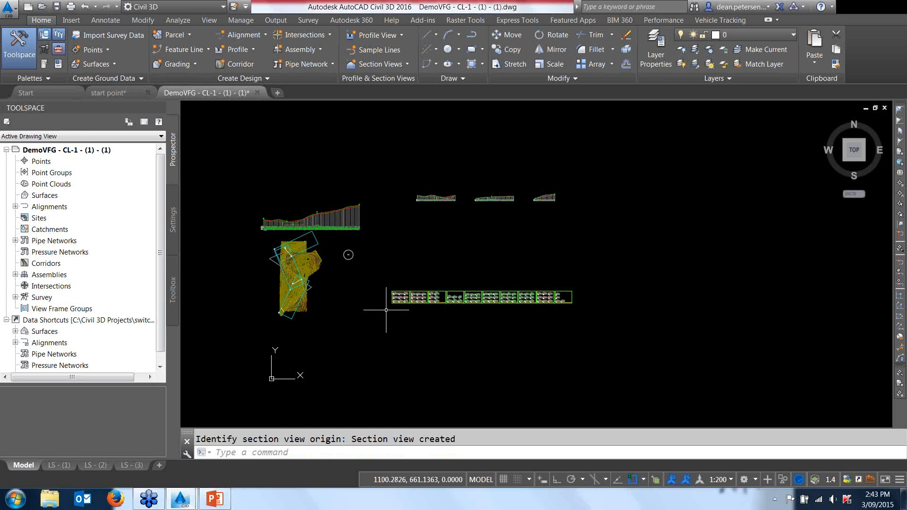
Step: Examine the row of section view sheets from the first sheet to the last and back
scroll(386, 310, "up", 10)
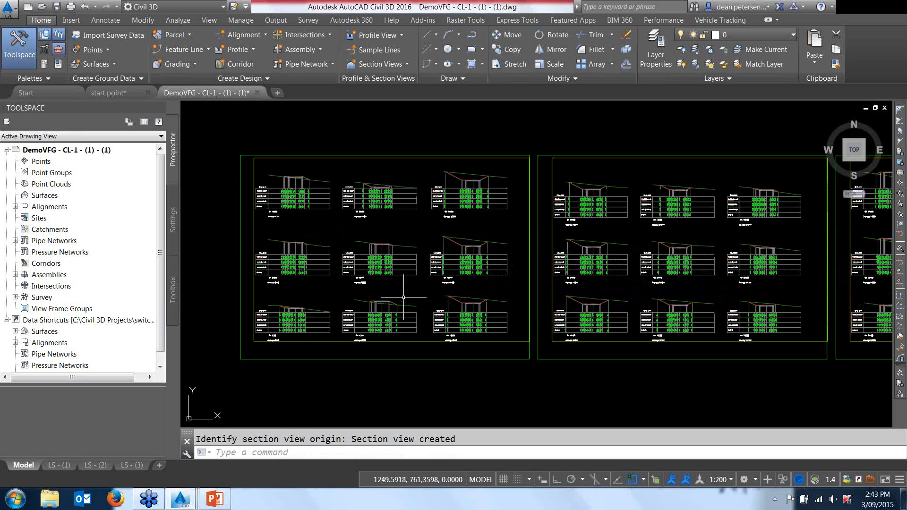
middle_click_drag(403, 299, 415, 313)
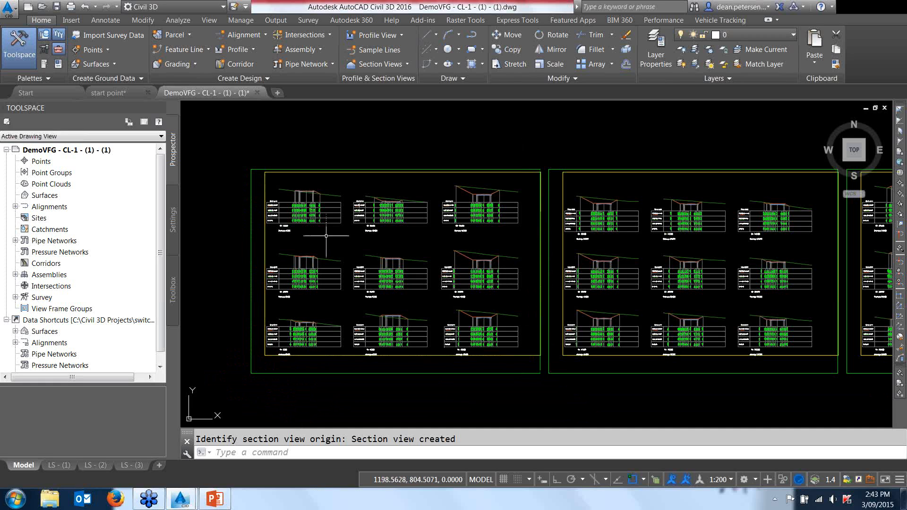
middle_click_drag(431, 310, 275, 319)
middle_click_drag(521, 308, 274, 313)
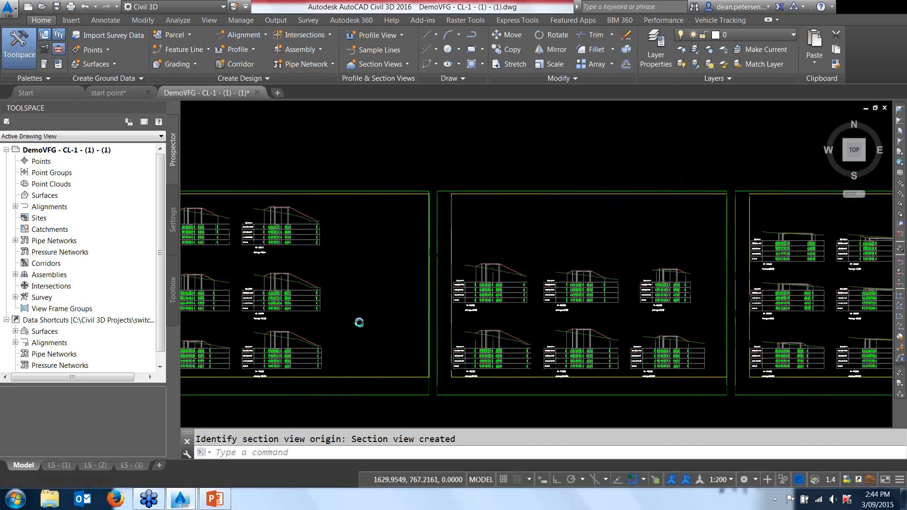
scroll(408, 318, "down", 3)
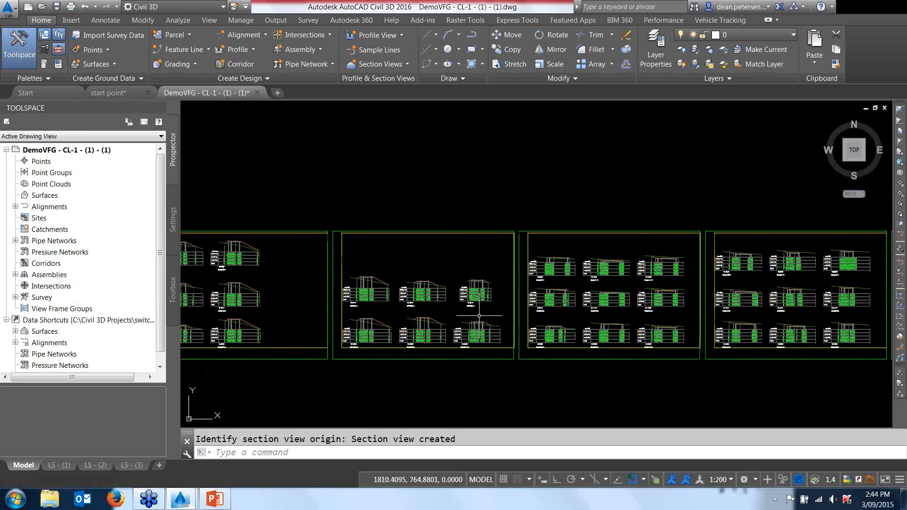
scroll(285, 281, "up", 2)
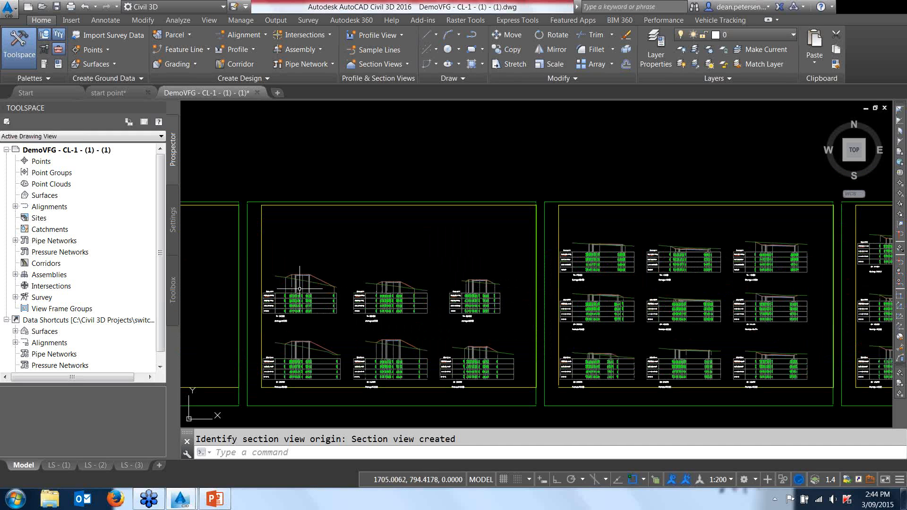
middle_click_drag(478, 325, 375, 318)
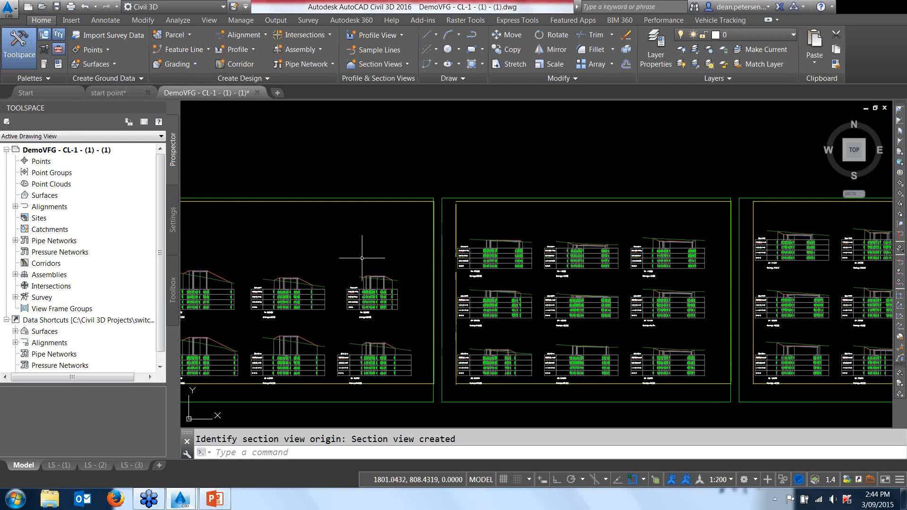
scroll(586, 309, "down", 5)
mouse_move(525, 312)
middle_mouse_down()
mouse_move(605, 322)
mouse_move(452, 321)
middle_mouse_up()
scroll(653, 333, "down", 2)
middle_click_drag(653, 333, 461, 308)
scroll(559, 308, "up", 8)
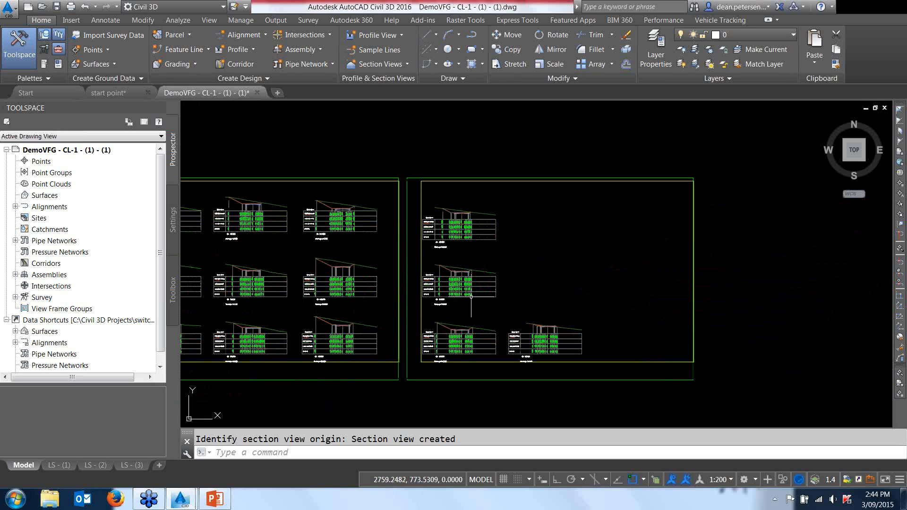
scroll(443, 293, "down", 6)
middle_click_drag(289, 316, 725, 304)
middle_click_drag(300, 294, 416, 279)
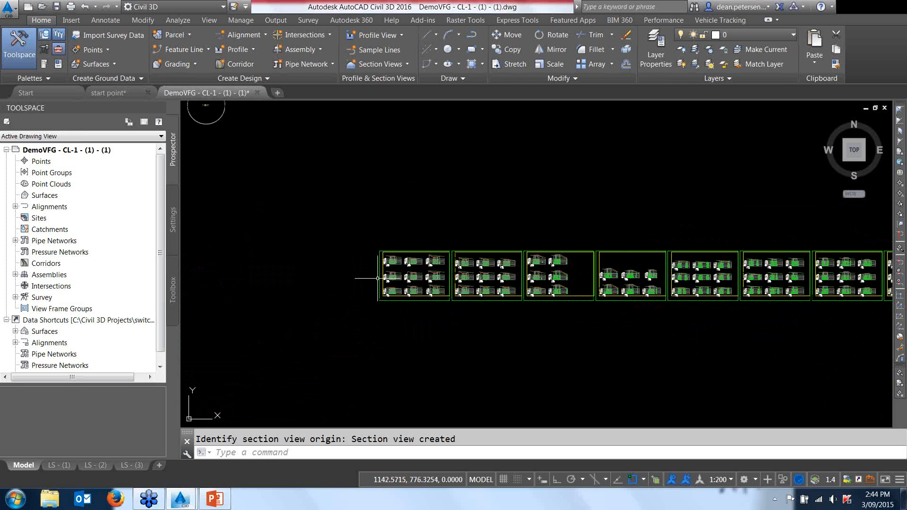
scroll(427, 293, "up", 6)
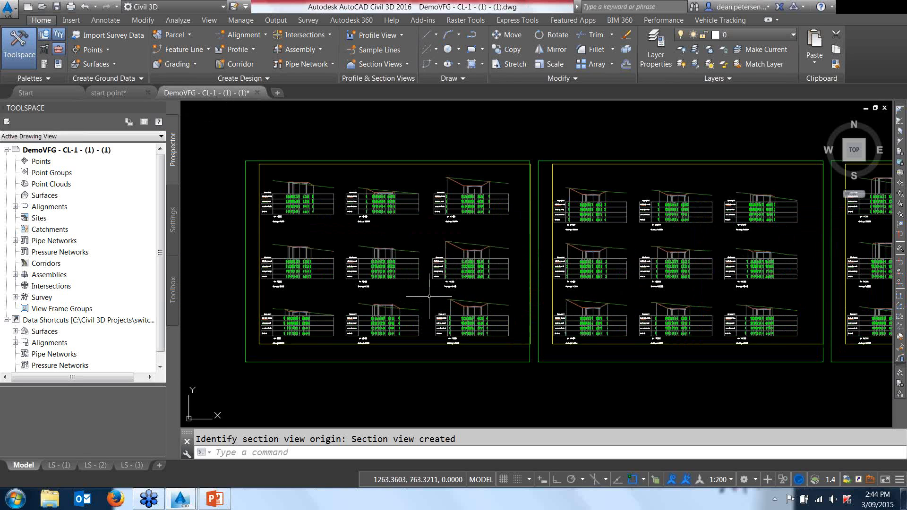
middle_click_drag(430, 297, 424, 308)
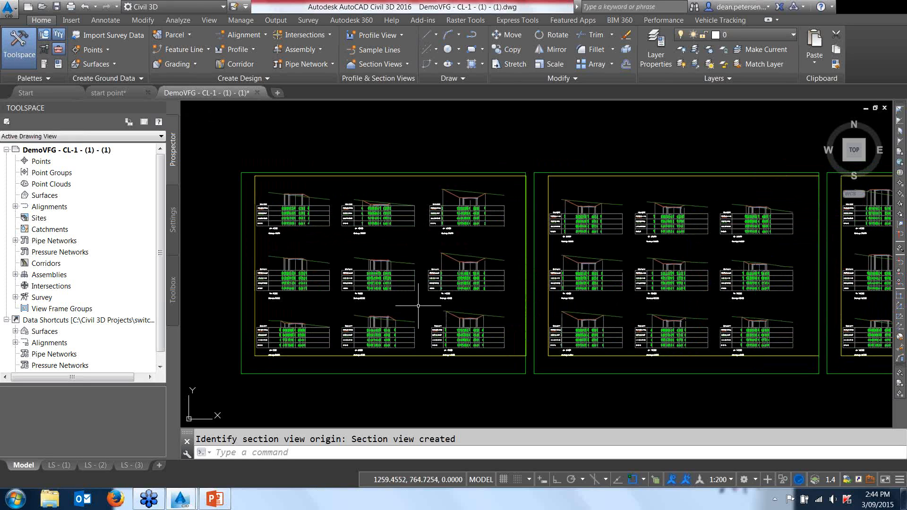
Step: Regenerate the whole drawing and check the section views on the first sheet around chainage 20.000
type("rea")
key("Return")
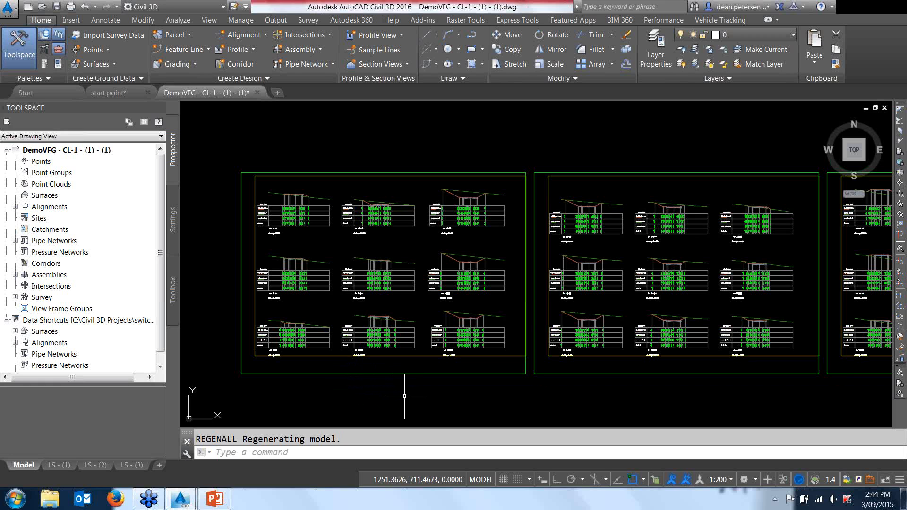
scroll(404, 396, "down", 6)
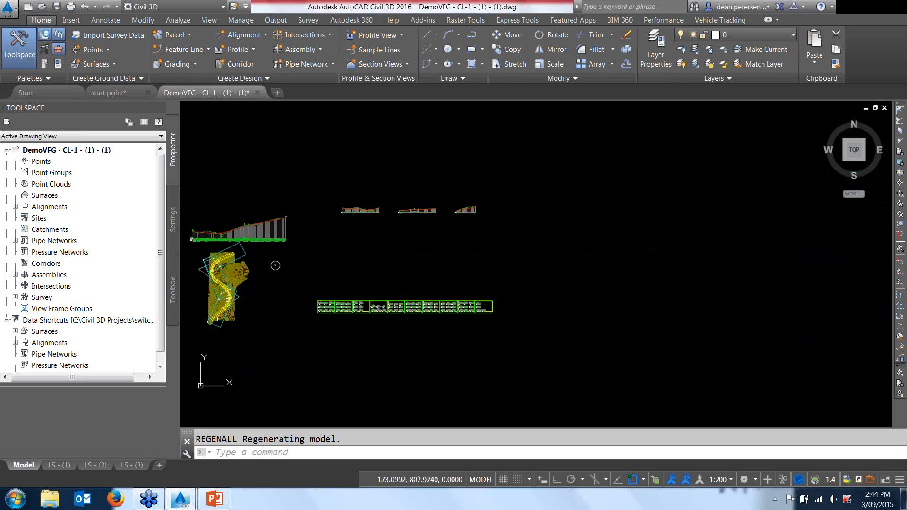
scroll(324, 308, "up", 6)
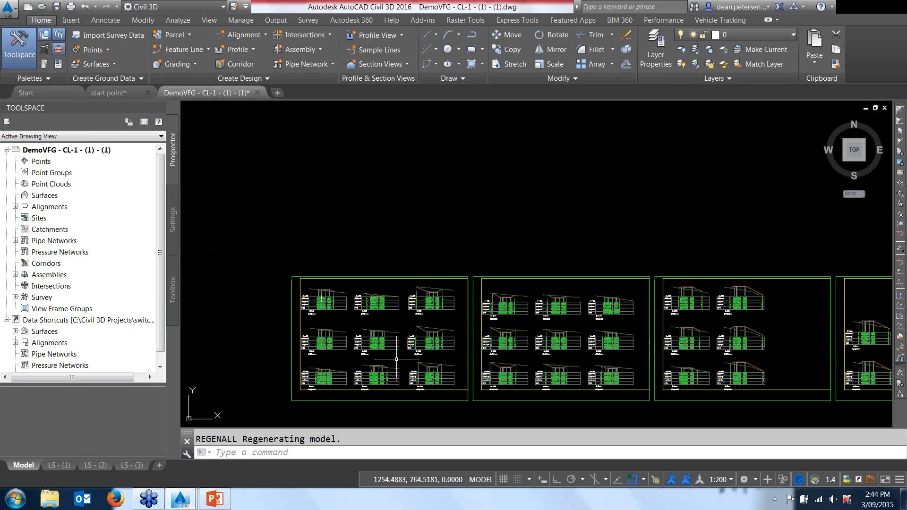
middle_click_drag(402, 358, 385, 351)
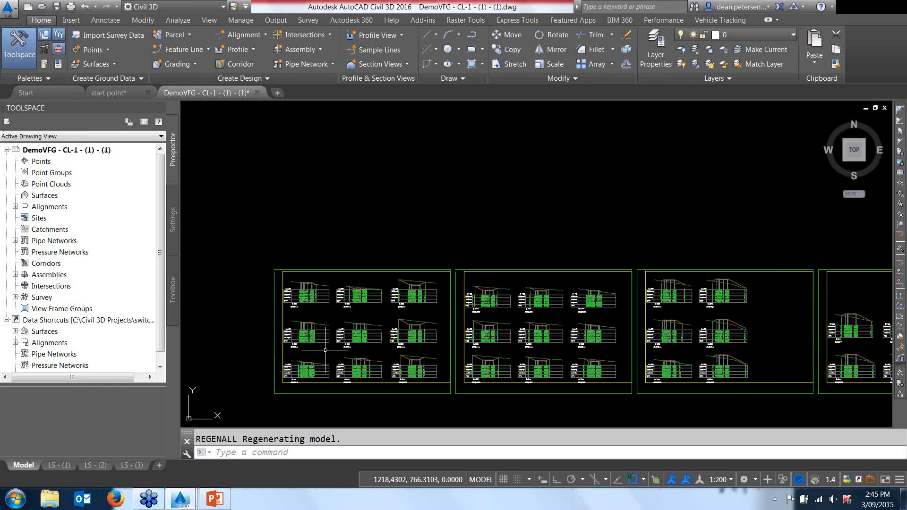
scroll(294, 344, "up", 6)
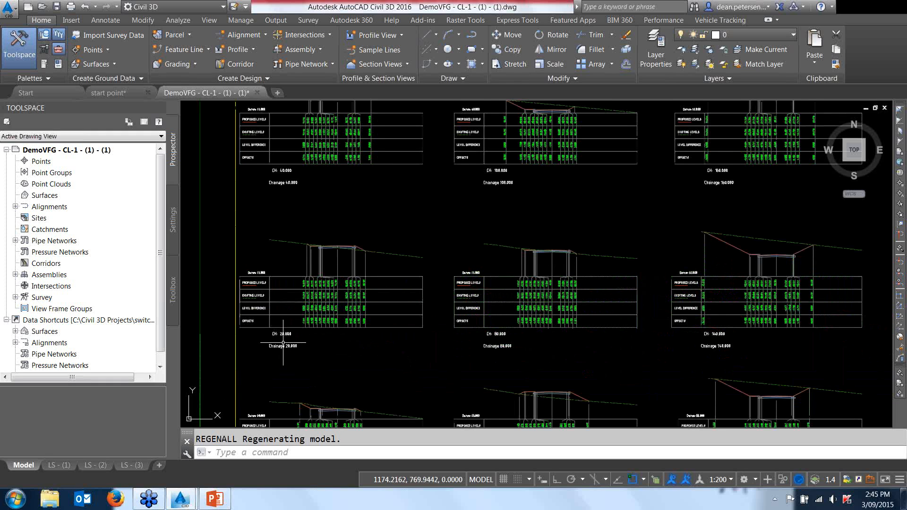
scroll(283, 343, "down", 8)
middle_click_drag(239, 324, 390, 311)
scroll(492, 294, "down", 6)
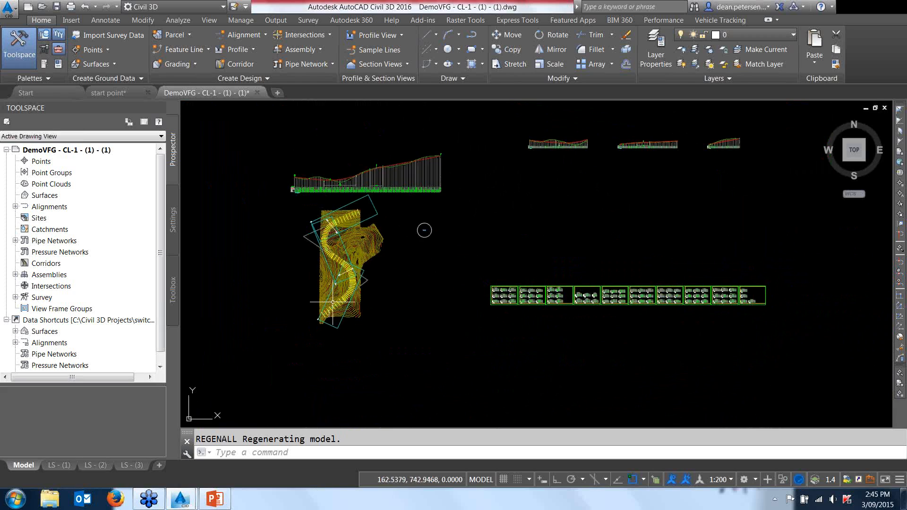
Step: Stretch the southeast end of the chainage 20.000 sample line outward to the edge of the contoured surface
scroll(333, 302, "up", 10)
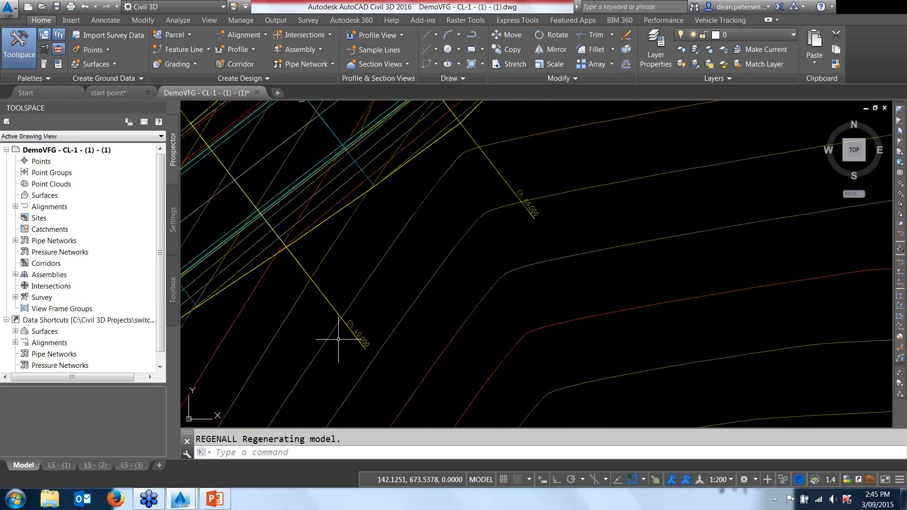
scroll(310, 340, "down", 2)
middle_click_drag(309, 340, 463, 230)
left_click(359, 274)
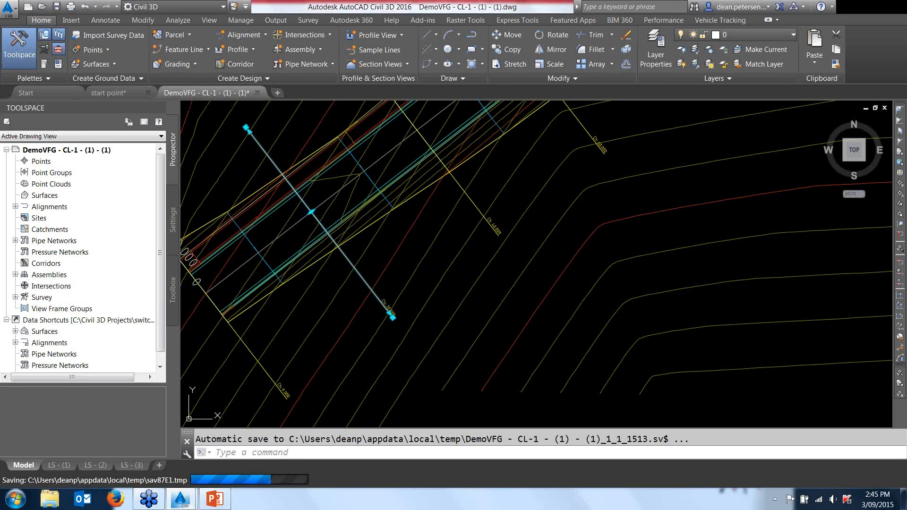
left_click(388, 316)
scroll(425, 355, "down", 4)
middle_click_drag(439, 367, 425, 351)
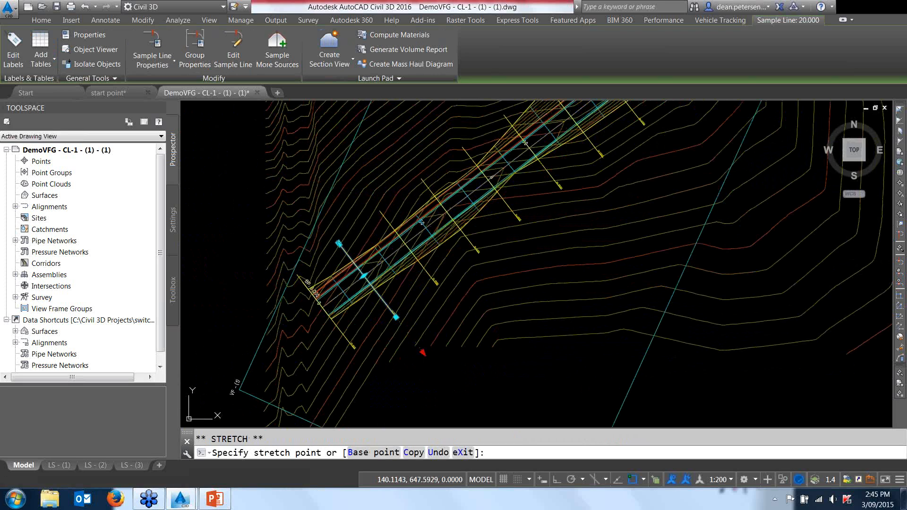
left_click(424, 351)
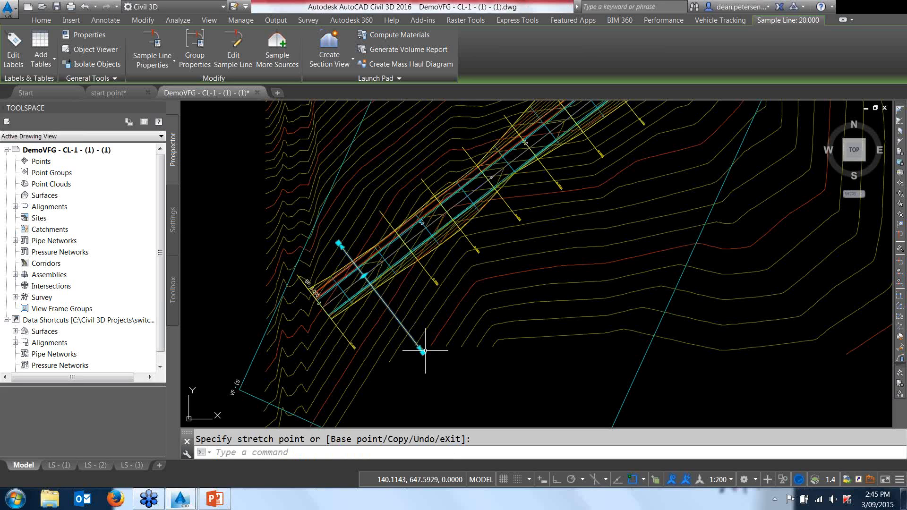
Step: Stretch the northwest end of the chainage 20.000 sample line outward past the view frame edge, and save the drawing
left_click(338, 243)
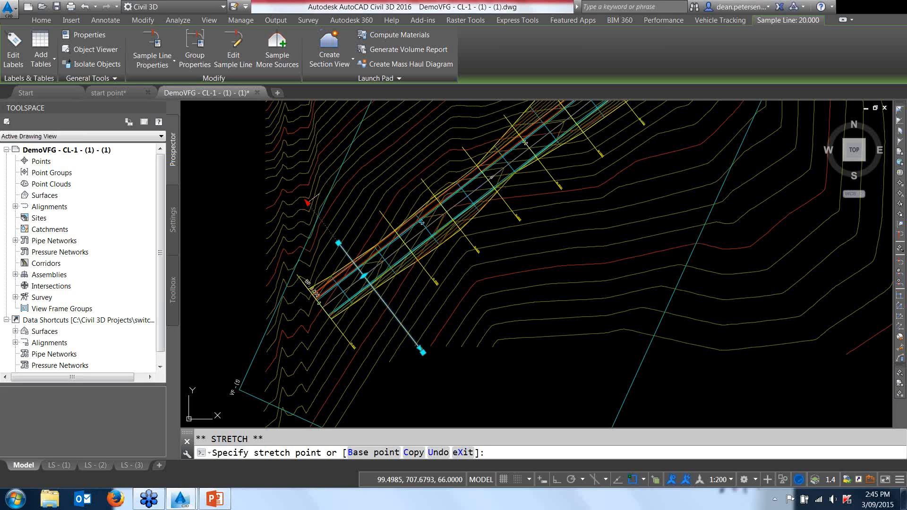
left_click(307, 203)
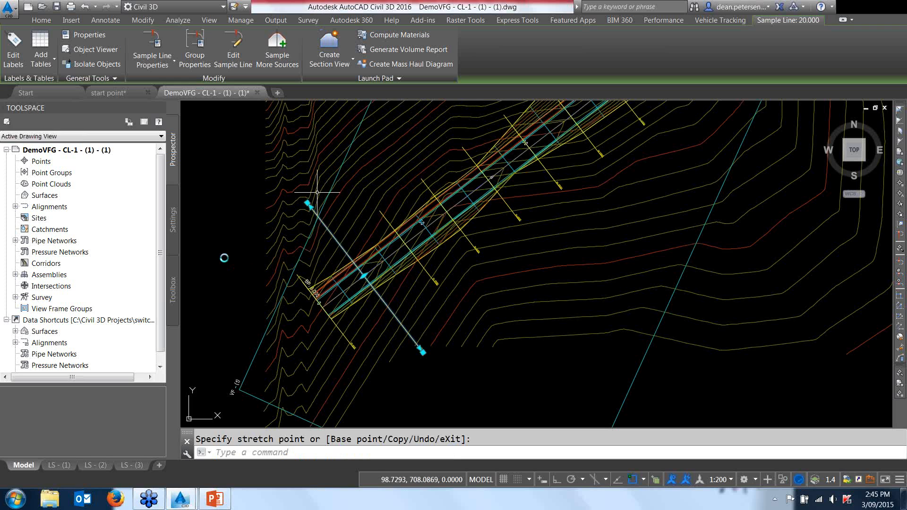
key("Escape")
key("Escape")
scroll(217, 253, "down", 5)
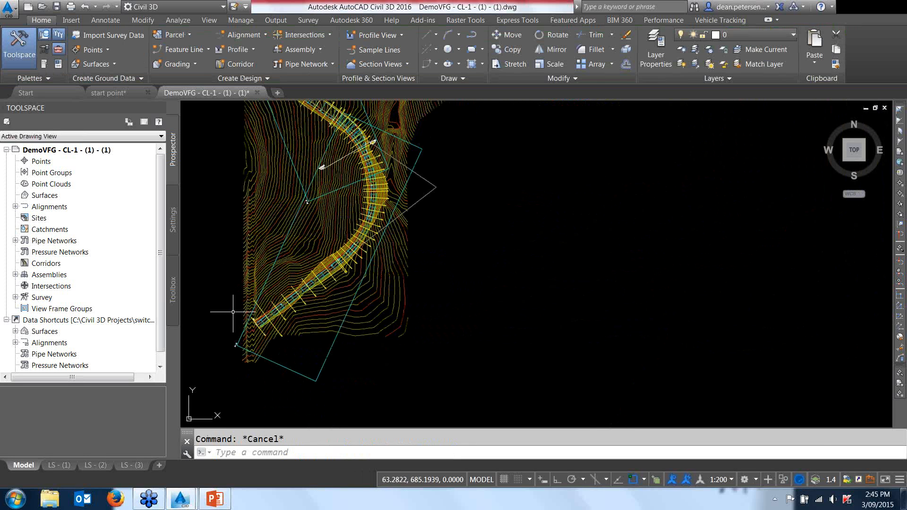
left_click(63, 12)
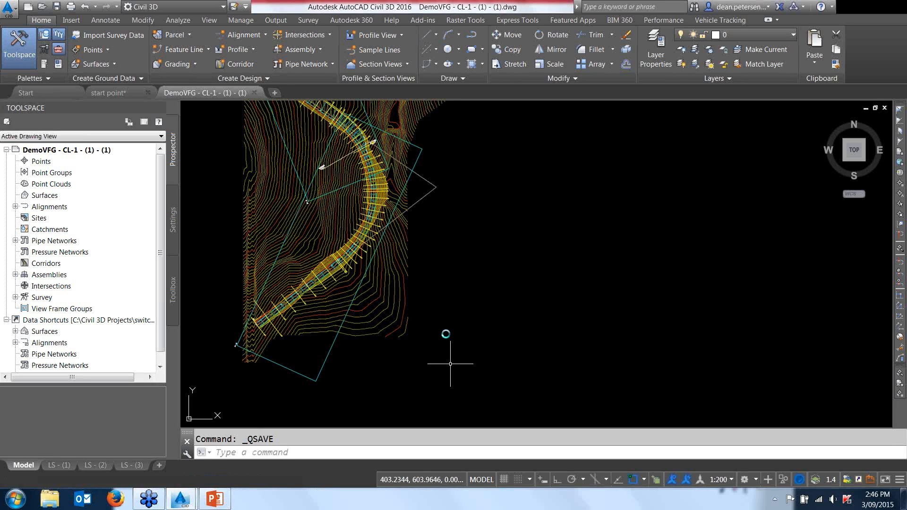
Step: Update the section view group layout from the chainage 40.000 section view on the first sheet
scroll(484, 347, "down", 6)
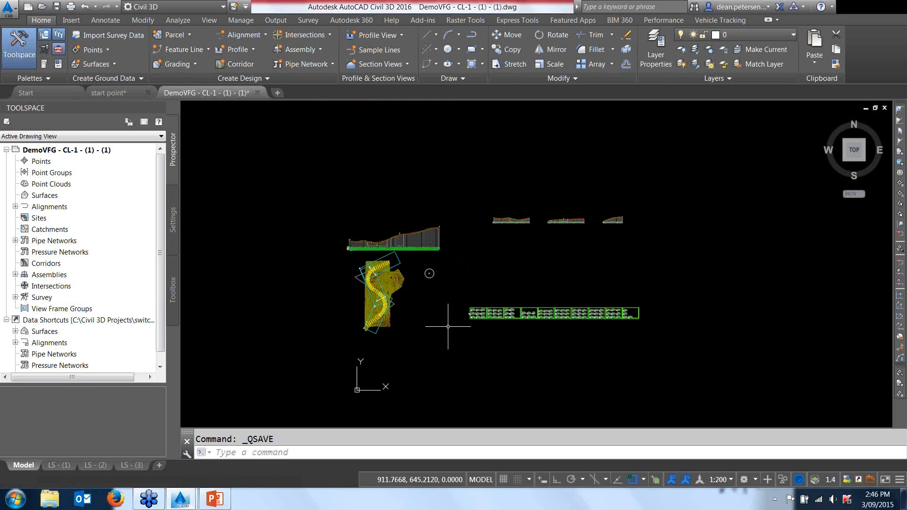
scroll(474, 318, "up", 8)
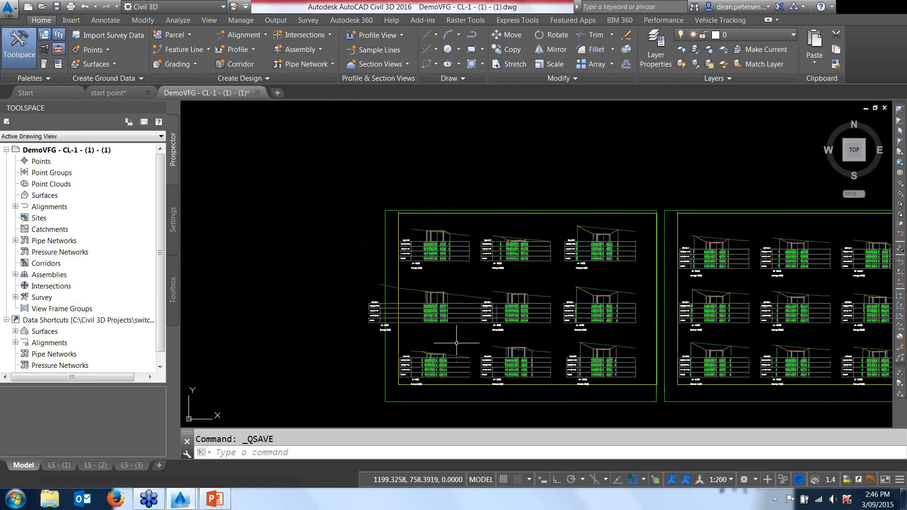
scroll(456, 297, "up", 2)
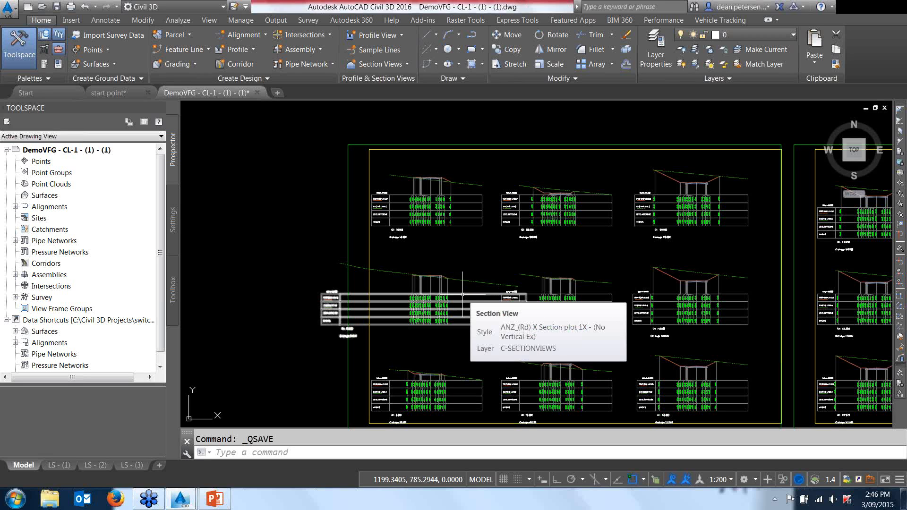
left_click(463, 223)
scroll(450, 268, "down", 8)
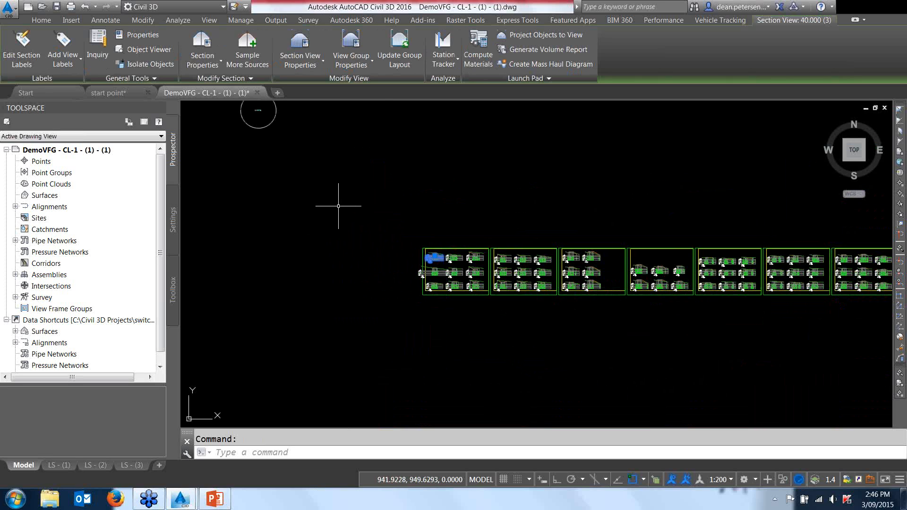
left_click(402, 45)
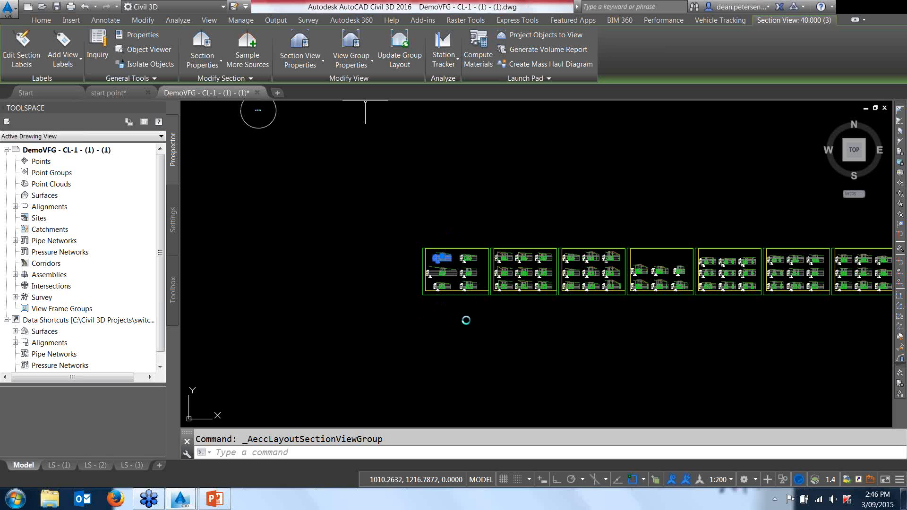
scroll(442, 269, "up", 5)
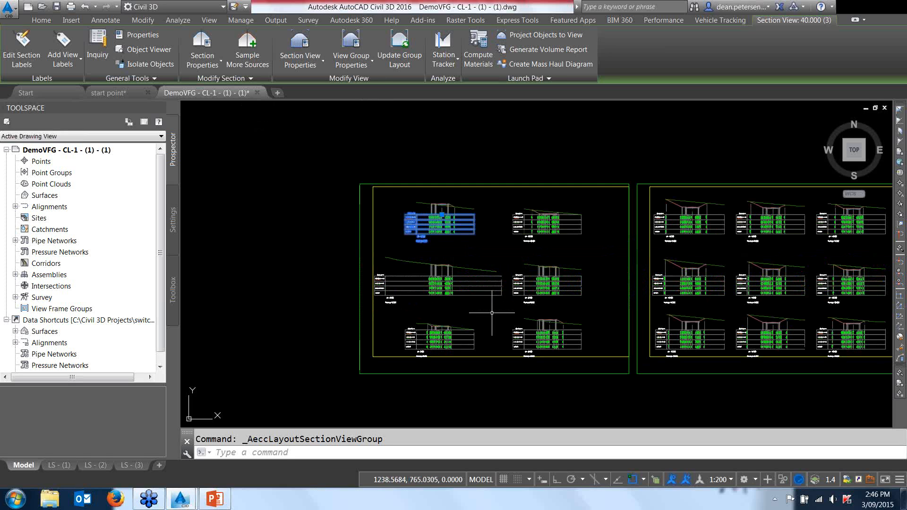
middle_click_drag(492, 313, 462, 310)
key("Escape")
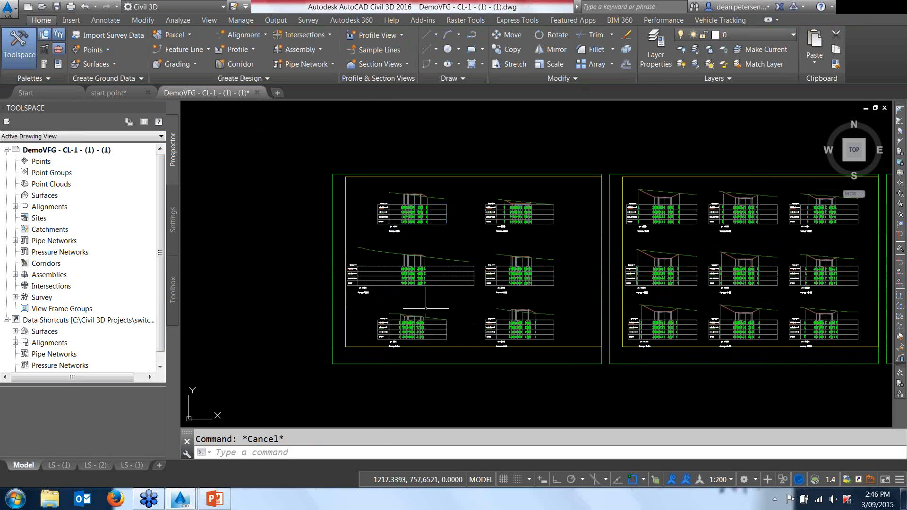
Step: Examine the rearranged section view sheets along the whole row, including the widened chainage 20.000 view on the first sheet
scroll(460, 309, "down", 4)
scroll(499, 314, "down", 3)
scroll(543, 297, "up", 5)
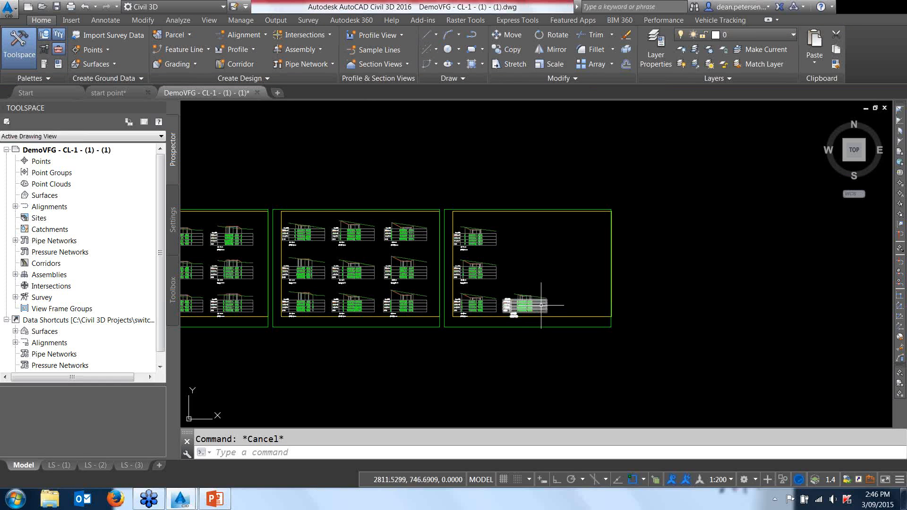
scroll(479, 295, "down", 4)
middle_click_drag(431, 315, 618, 271)
middle_click_drag(351, 285, 464, 285)
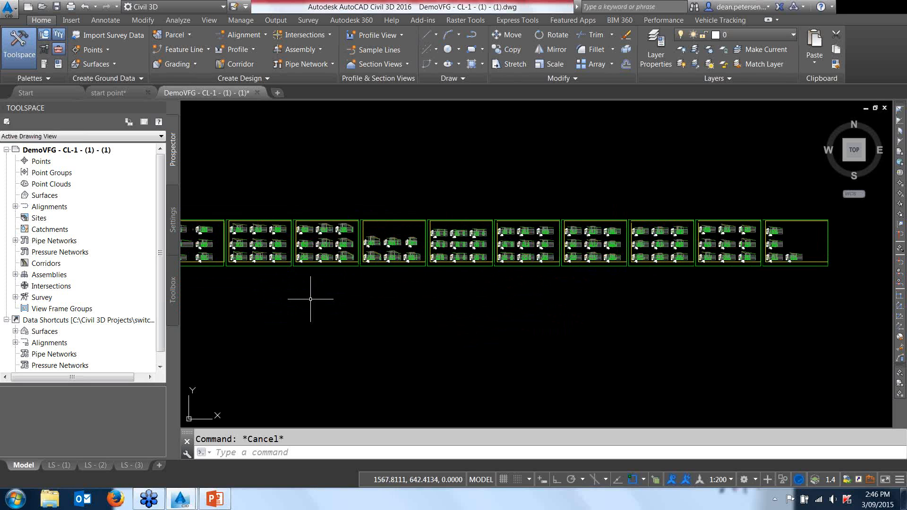
middle_click_drag(310, 300, 480, 308)
scroll(356, 280, "up", 4)
middle_click_drag(340, 230, 364, 271)
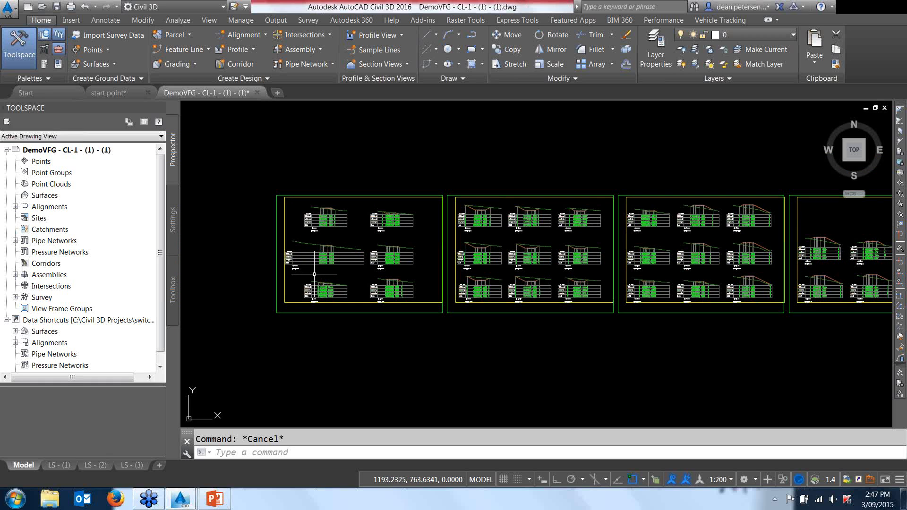
scroll(302, 283, "down", 5)
middle_click_drag(298, 300, 383, 310)
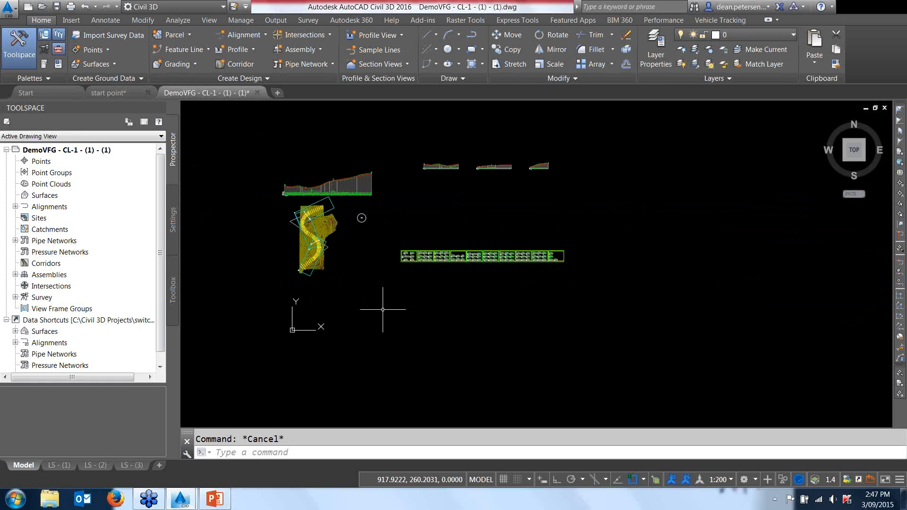
Step: Start creating section sheets for the CL-1 section view group and set the layout name to "XS - (<[Next Counter(CP)]>)"
left_click(277, 20)
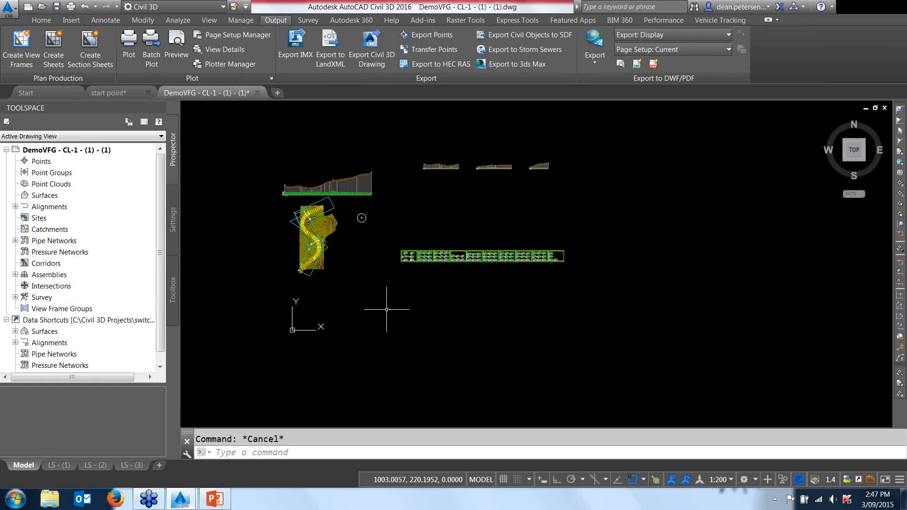
left_click(92, 43)
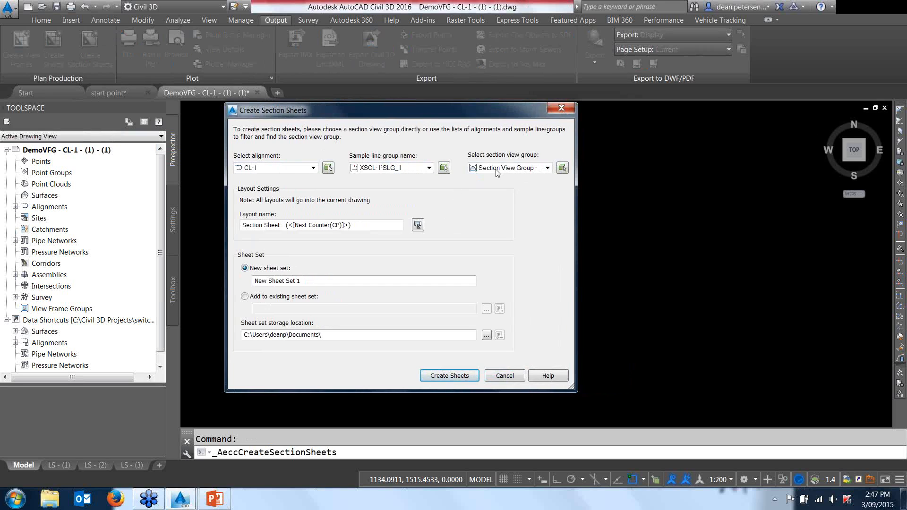
left_click_drag(453, 110, 247, 114)
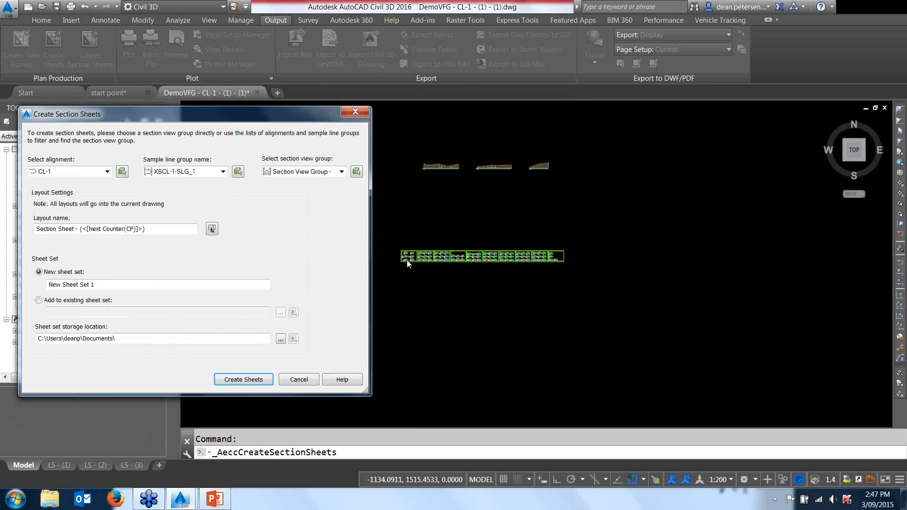
mouse_move(244, 117)
left_mouse_down()
mouse_move(283, 114)
mouse_move(293, 90)
mouse_move(347, 104)
mouse_move(352, 116)
mouse_move(708, 135)
left_mouse_up()
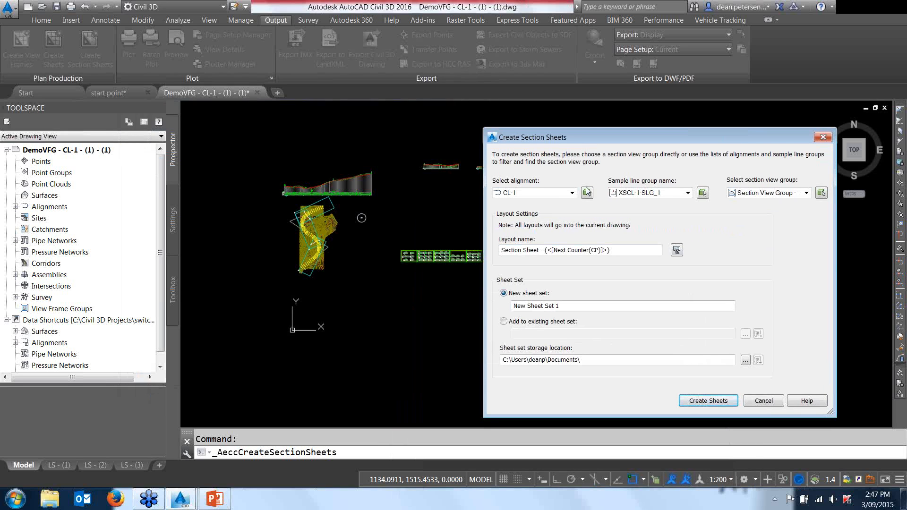
left_click_drag(626, 134, 463, 115)
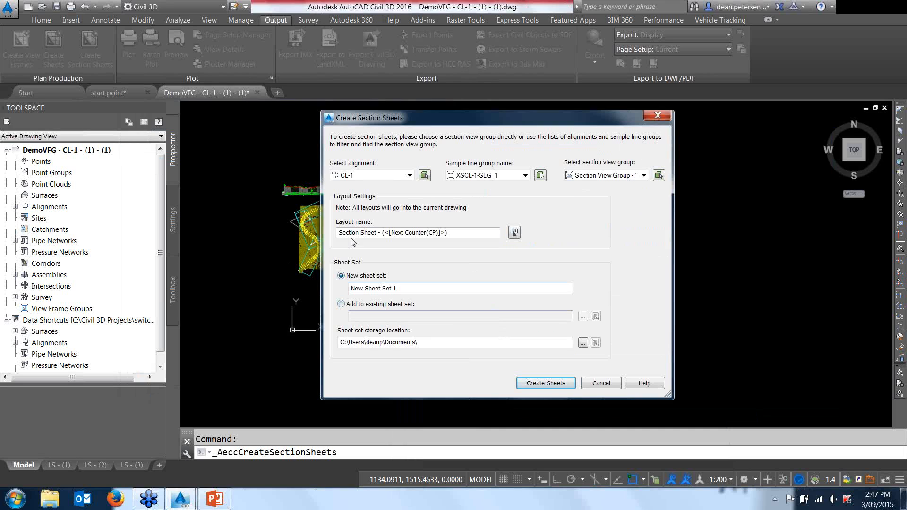
left_click_drag(377, 234, 338, 242)
type("XS")
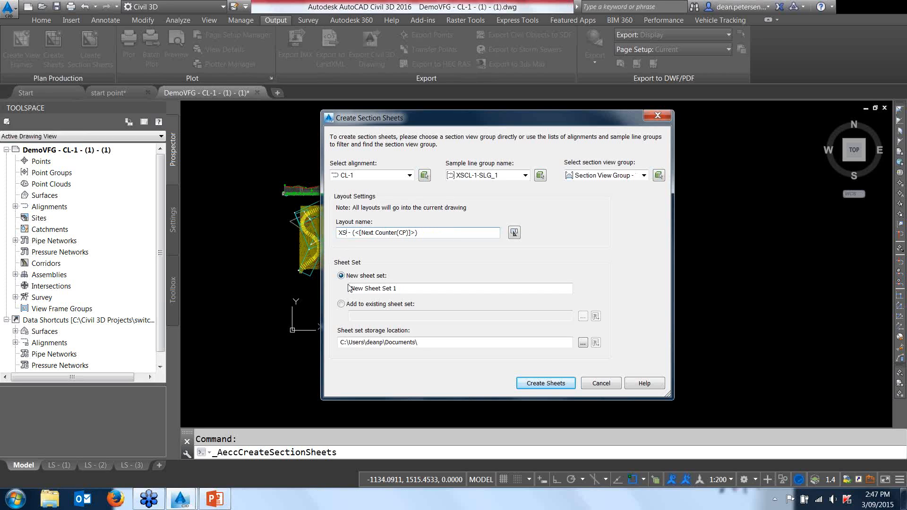
Step: Add the section sheets to the existing Demo(1).dst sheet set and create them, accepting the save of the drawing
left_click(341, 305)
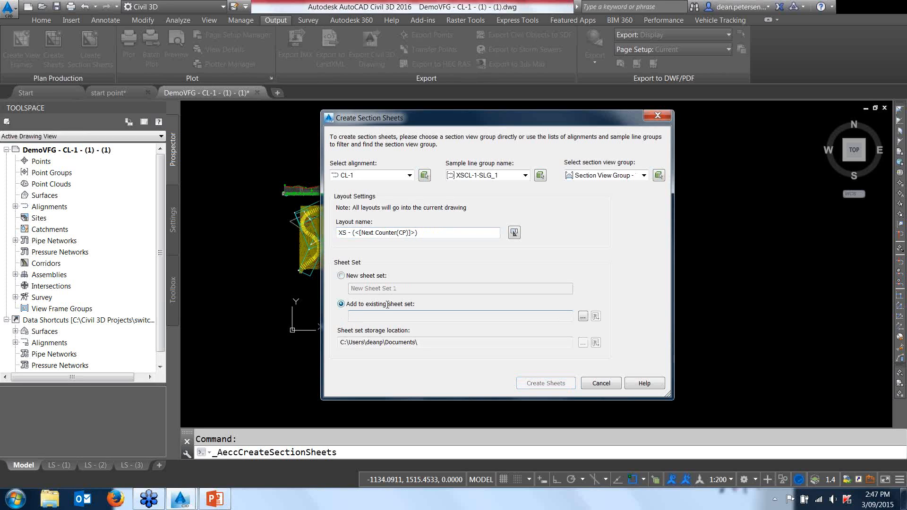
left_click(583, 316)
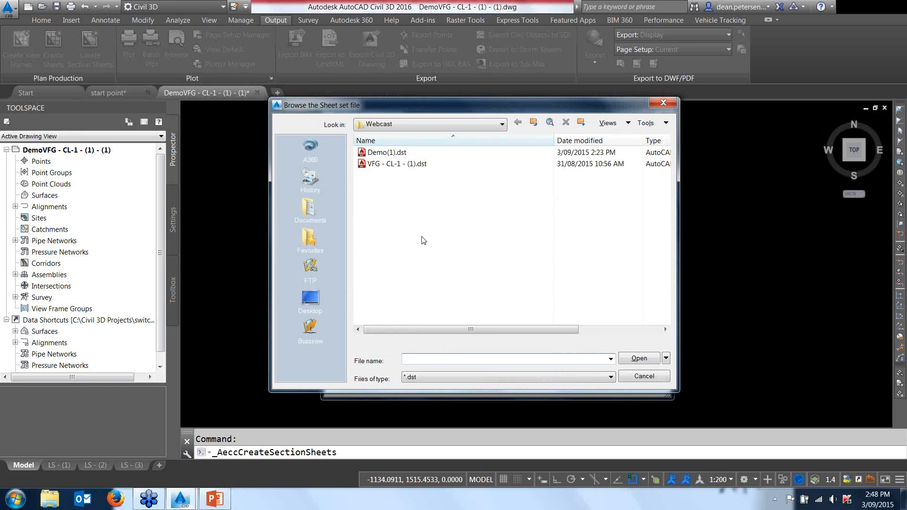
left_click(387, 153)
left_click(641, 358)
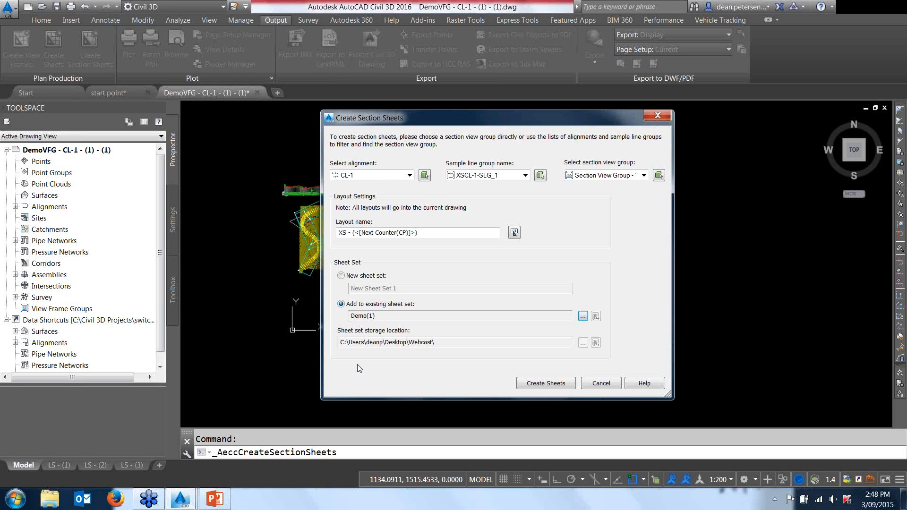
left_click_drag(462, 121, 431, 130)
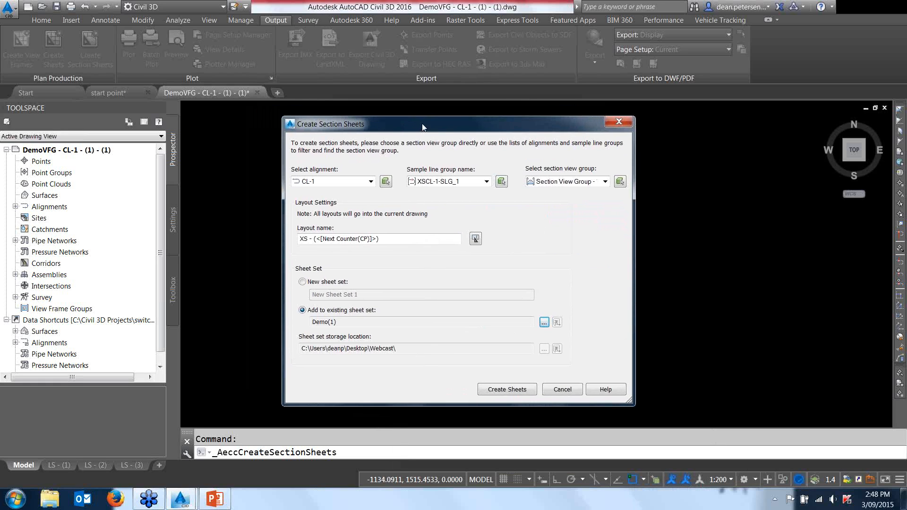
left_click(491, 390)
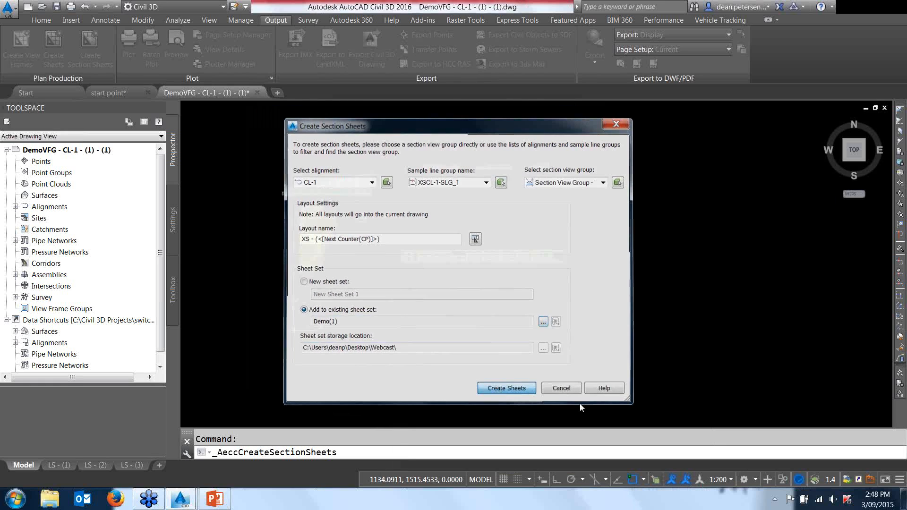
left_click(495, 276)
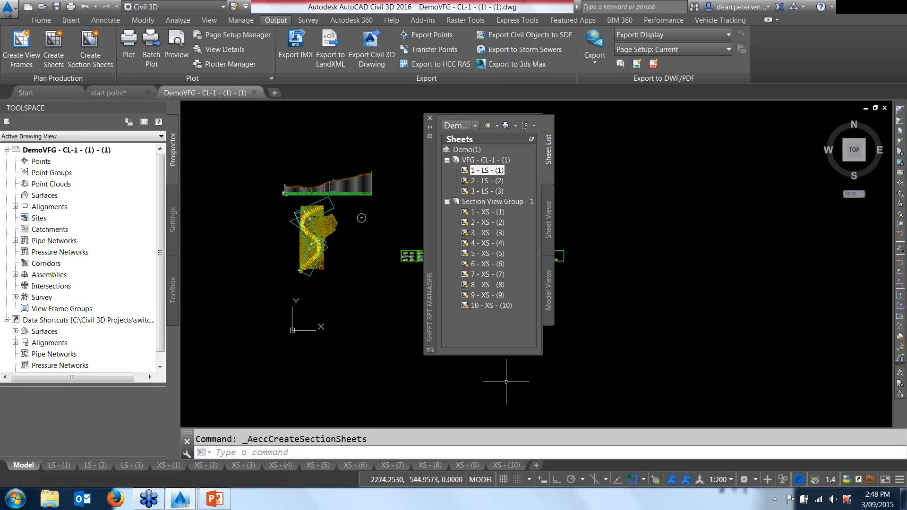
Step: Try docking the layout tabs inline with the status bar, and return them to their position above it
mouse_move(226, 469)
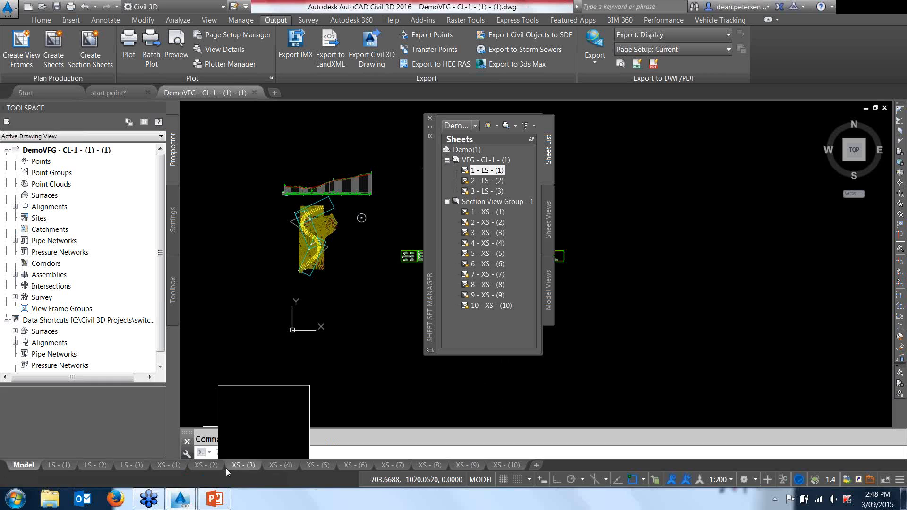
mouse_move(165, 467)
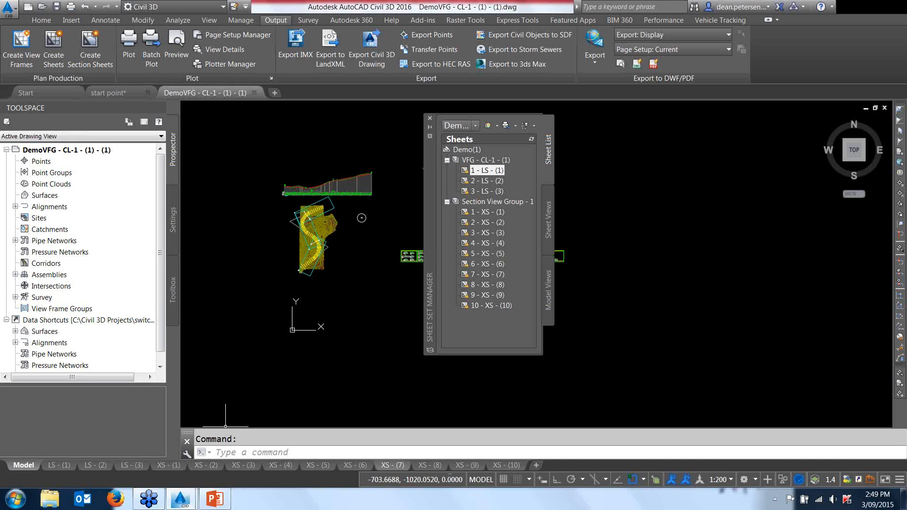
right_click(283, 465)
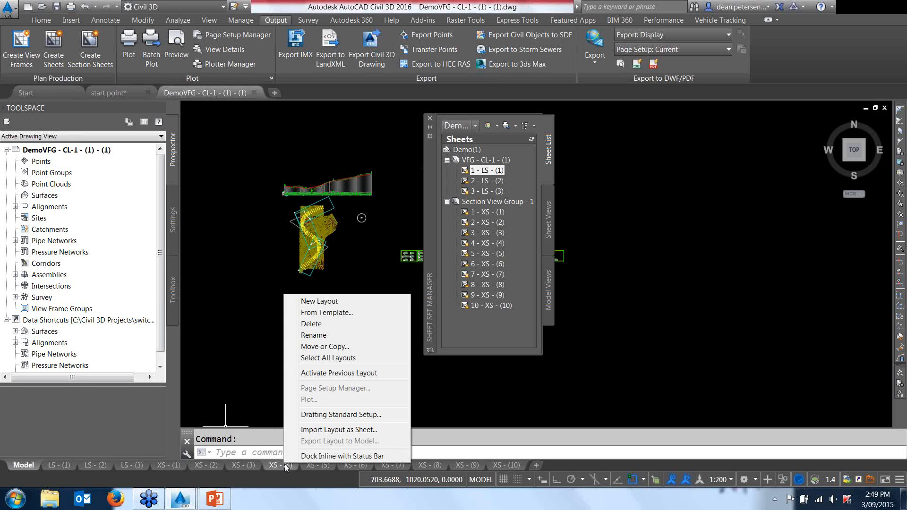
left_click(321, 456)
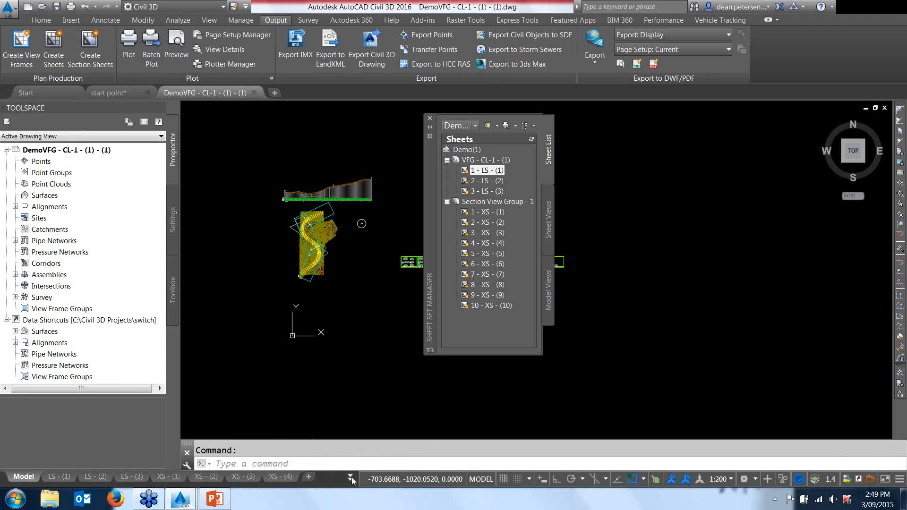
left_click(350, 479)
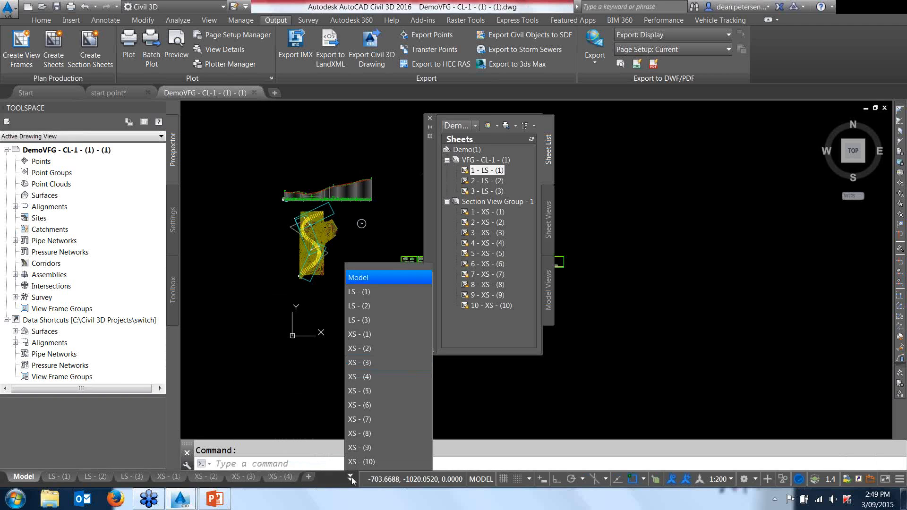
right_click(134, 476)
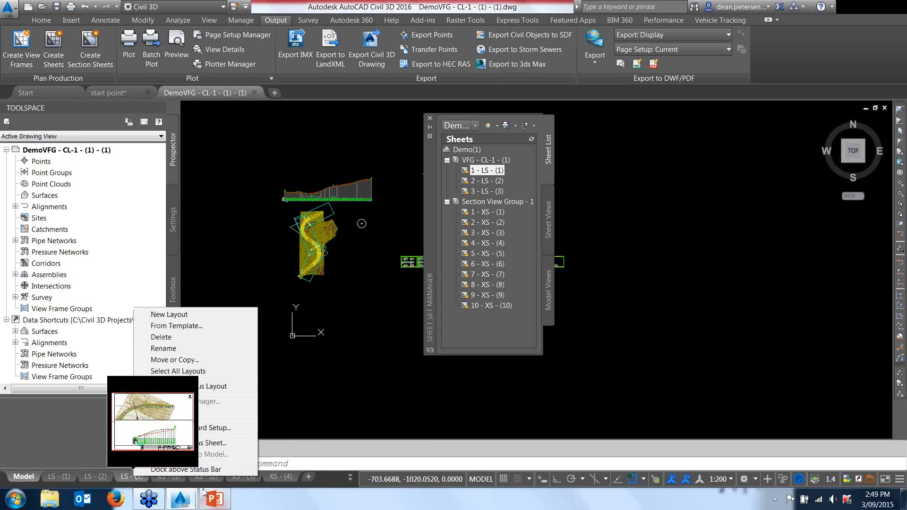
right_click(279, 476)
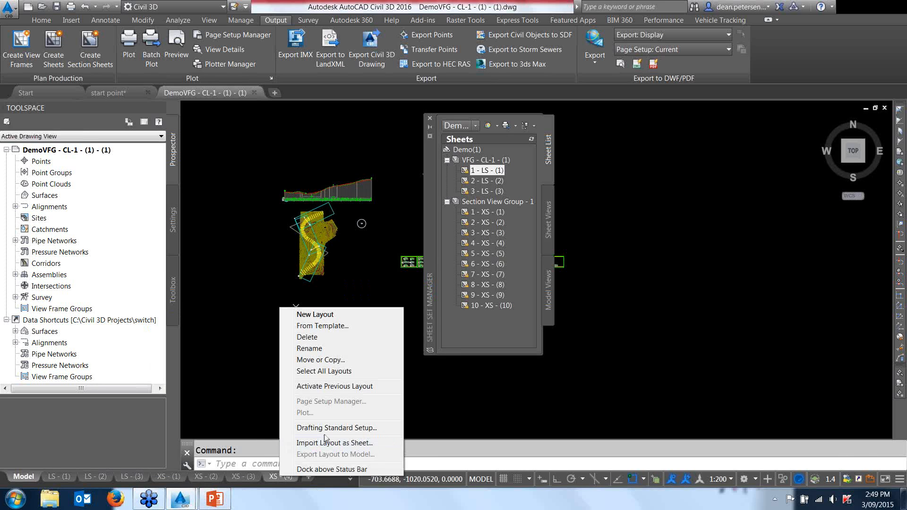
left_click(340, 469)
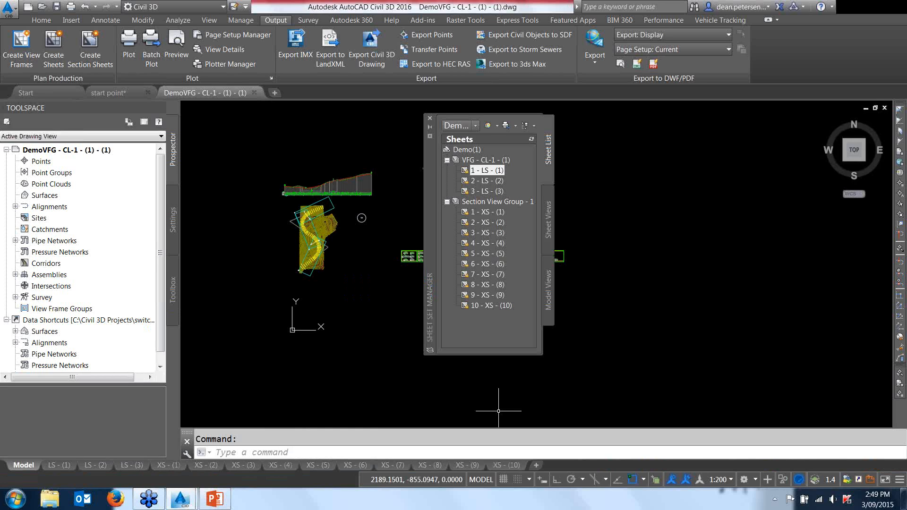
Step: Open the XS - (1) layout and close the Sheet Set Manager to clear the view of the sheet
left_click(165, 467)
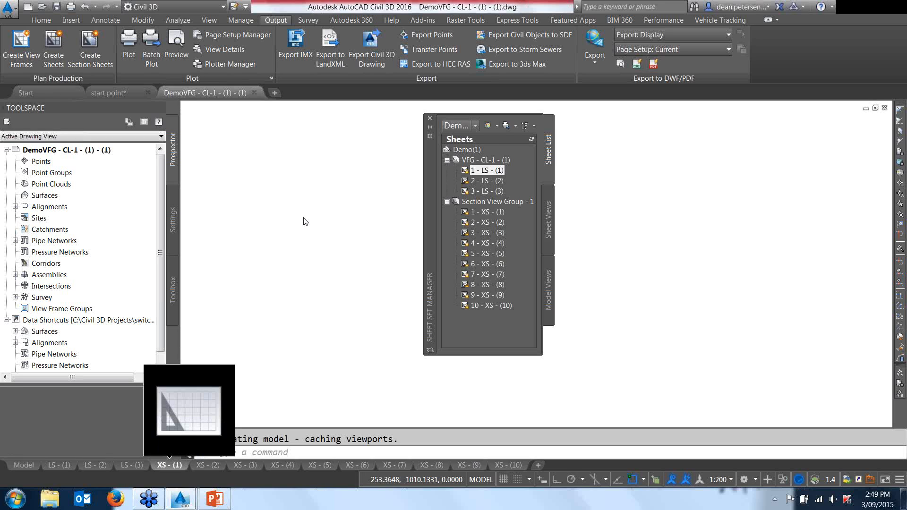
left_click(430, 118)
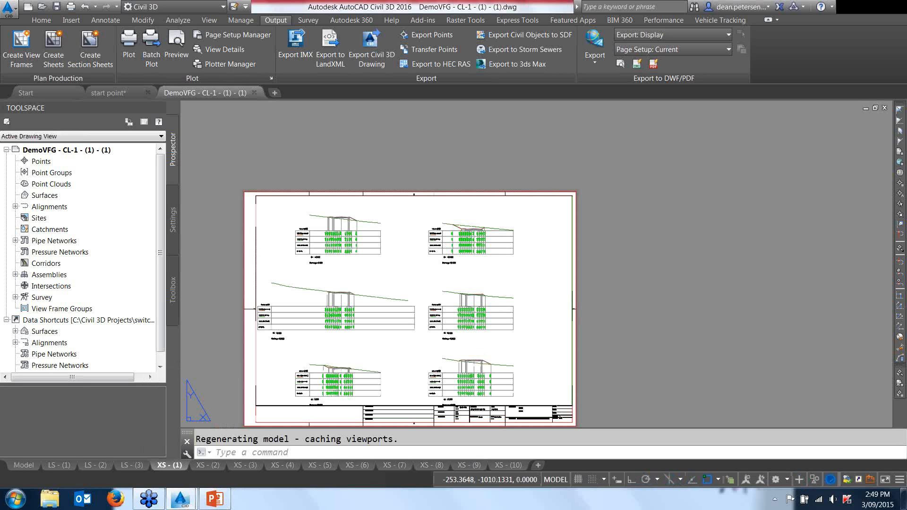
left_click(431, 117)
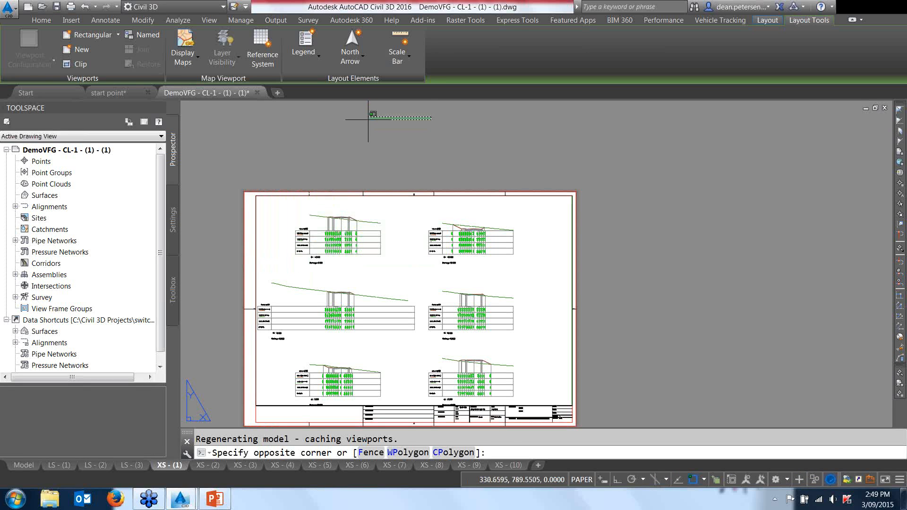
left_click(369, 124)
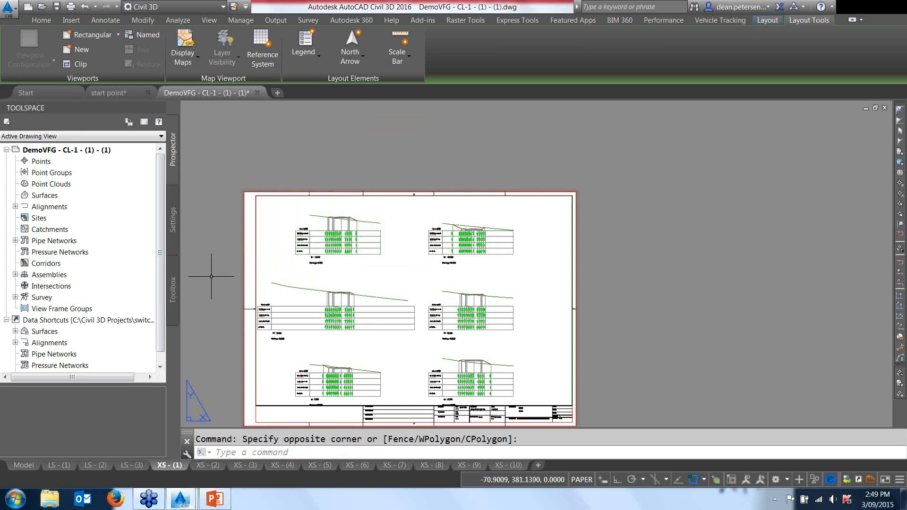
Step: Examine the section views on the XS - (1) sheet, especially the profile and level bands at chainage 0.000
middle_click_drag(212, 274, 236, 223)
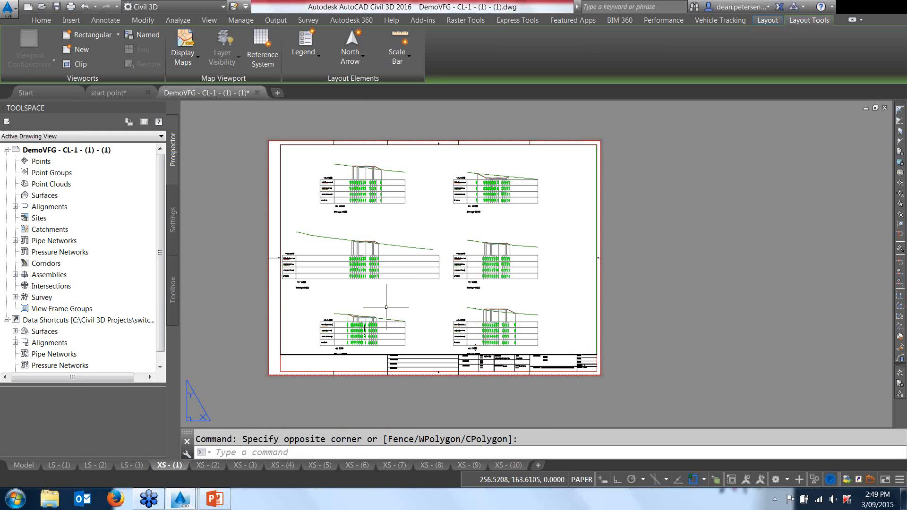
scroll(354, 331, "up", 8)
middle_click_drag(354, 327, 411, 236)
scroll(411, 235, "down", 2)
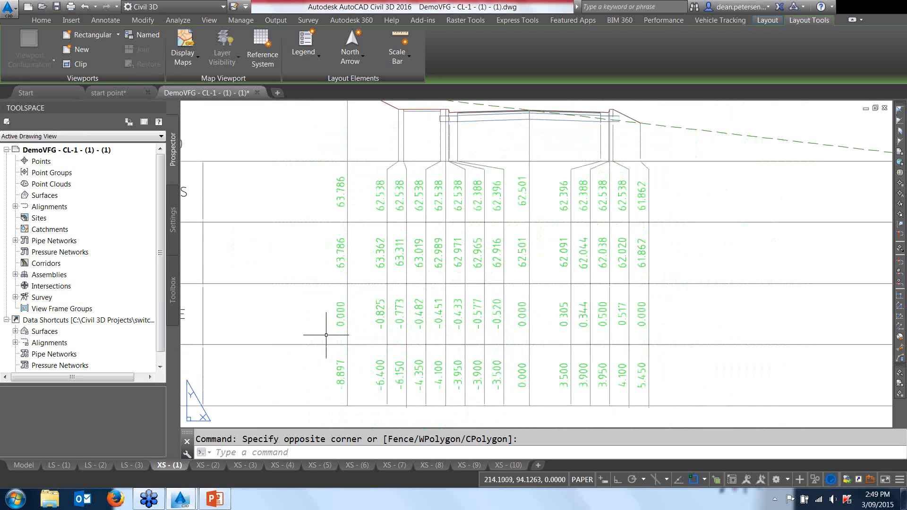
scroll(402, 321, "down", 3)
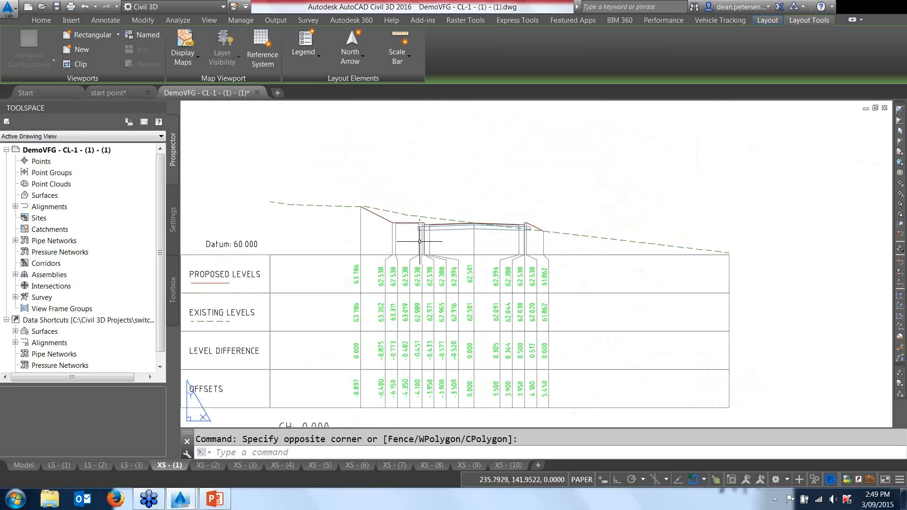
scroll(418, 239, "up", 3)
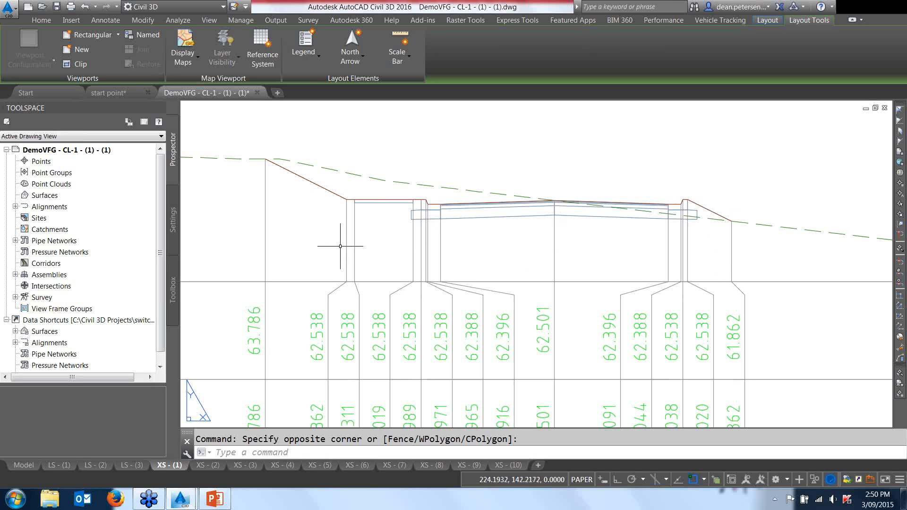
scroll(339, 246, "down", 2)
scroll(276, 249, "down", 4)
middle_click_drag(276, 250, 372, 317)
scroll(372, 318, "up", 2)
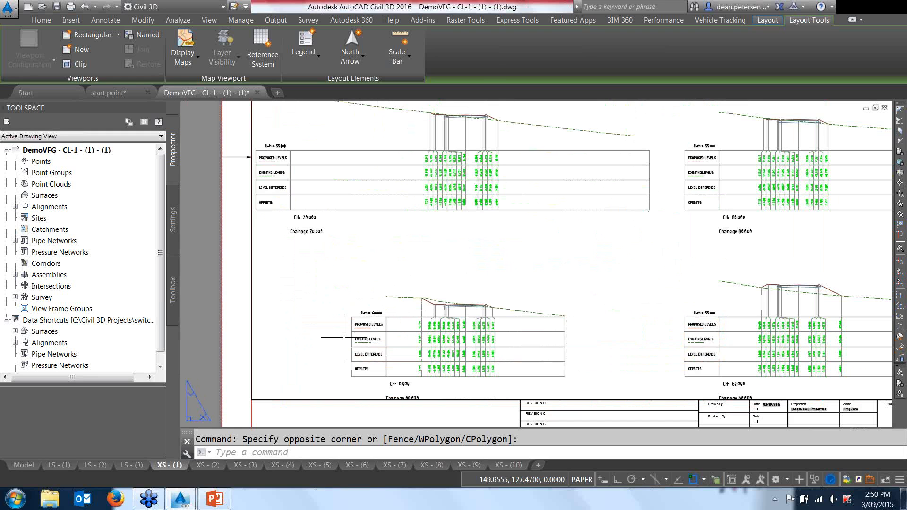
Step: In model space, open the section view group properties from the chainage 100.000 view and show its section options with full source names readable
left_click(33, 464)
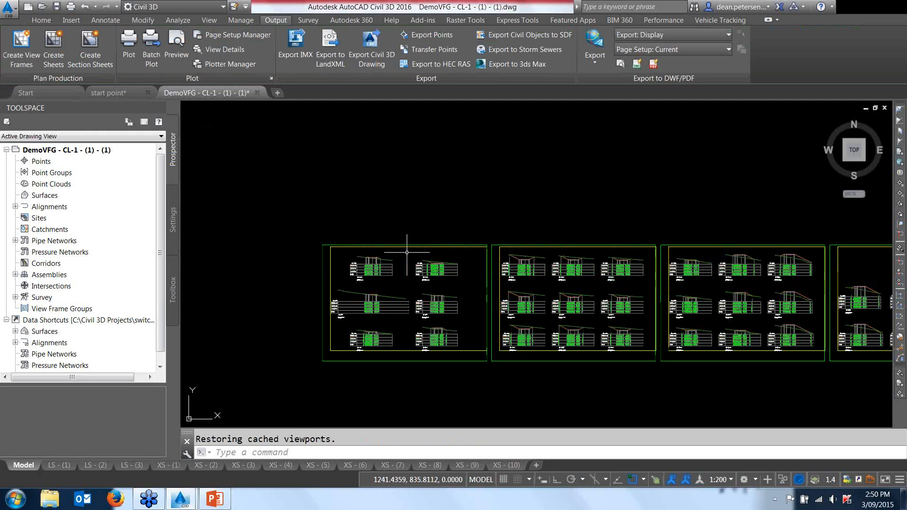
scroll(411, 280, "up", 4)
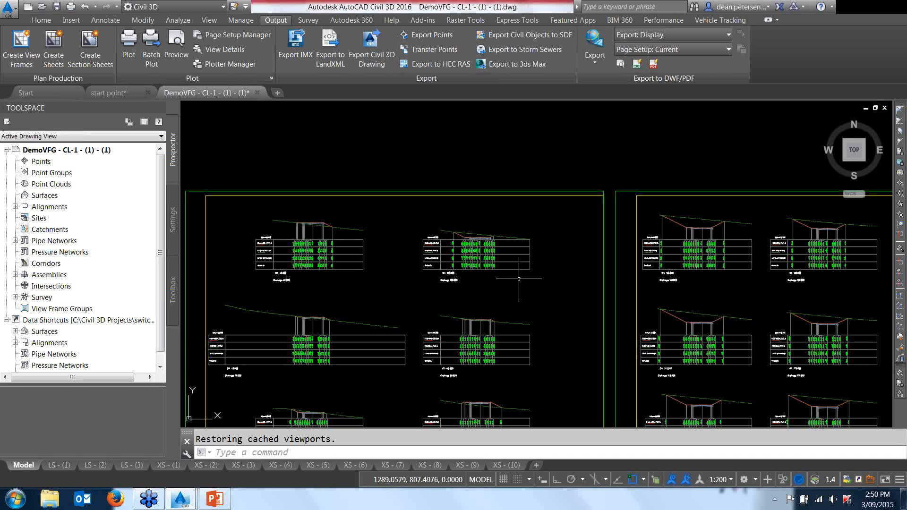
left_click(522, 265)
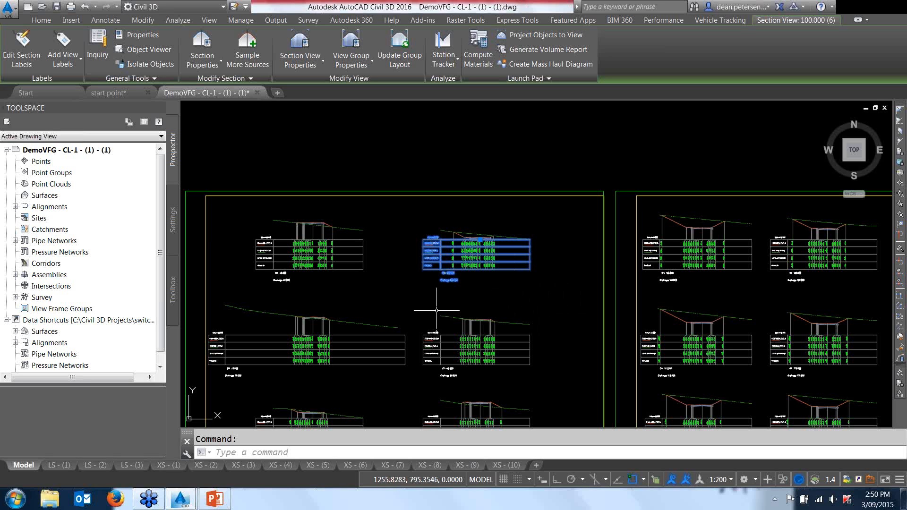
left_click(352, 46)
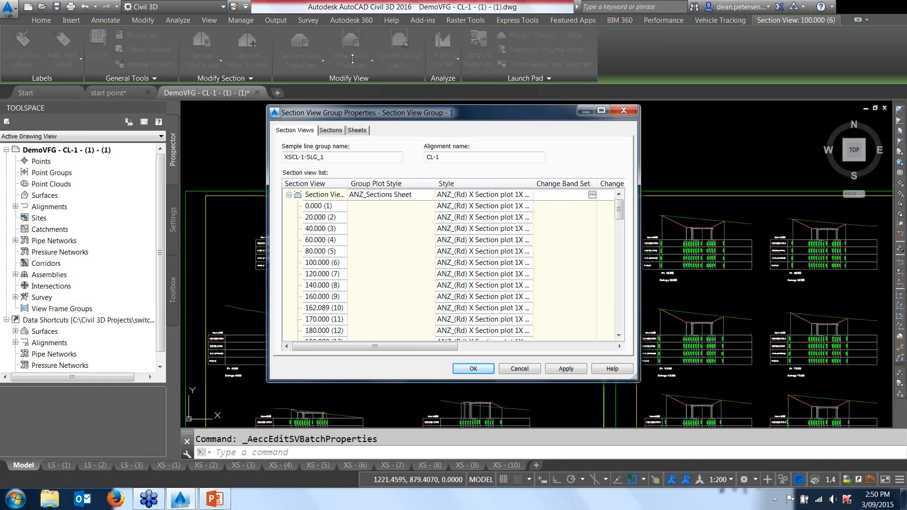
mouse_move(396, 121)
left_mouse_down()
mouse_move(572, 162)
mouse_move(644, 167)
mouse_move(184, 140)
mouse_move(200, 105)
left_mouse_up()
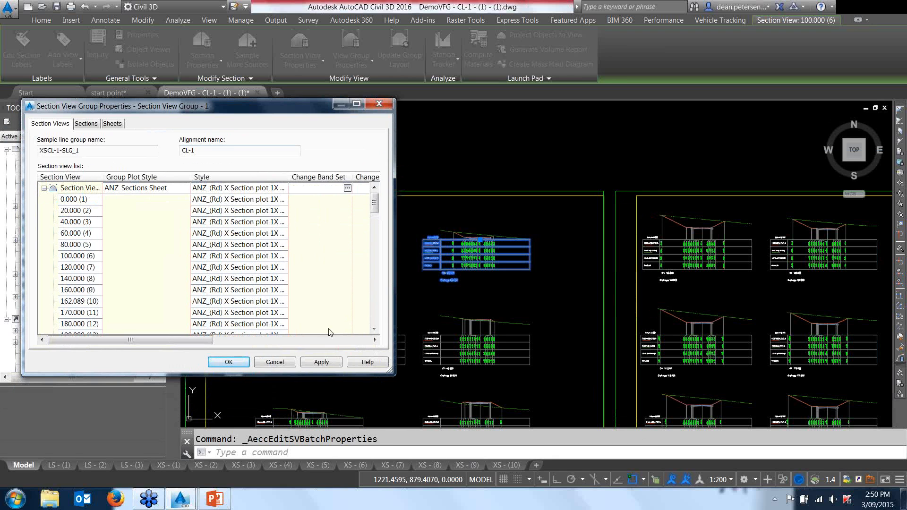
left_click_drag(380, 367, 475, 382)
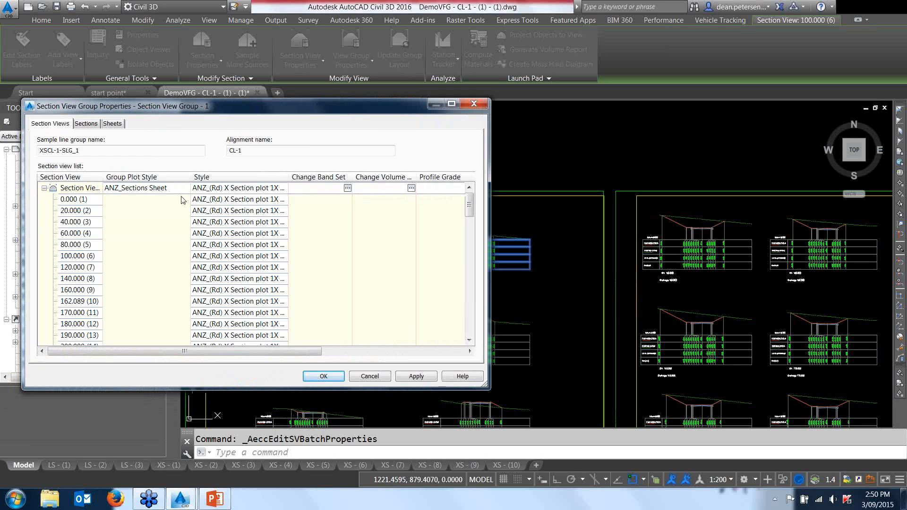
left_click(86, 124)
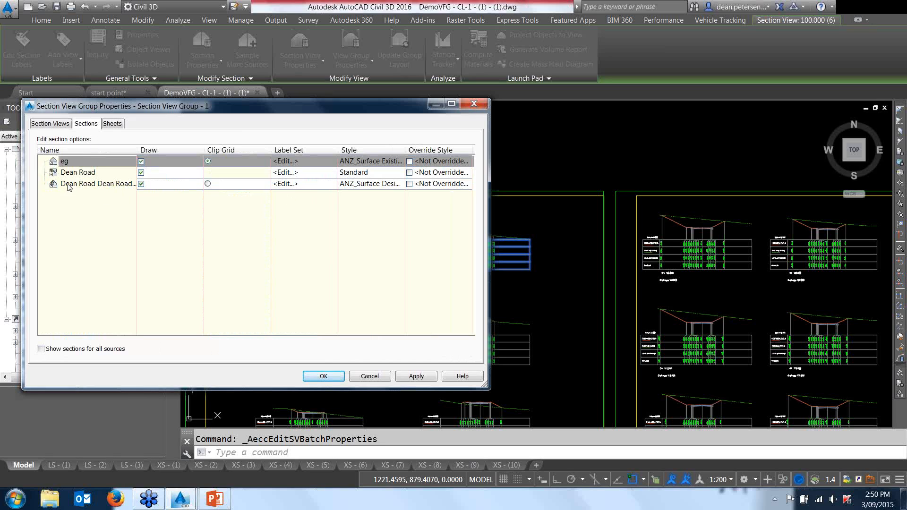
left_click_drag(137, 151, 178, 155)
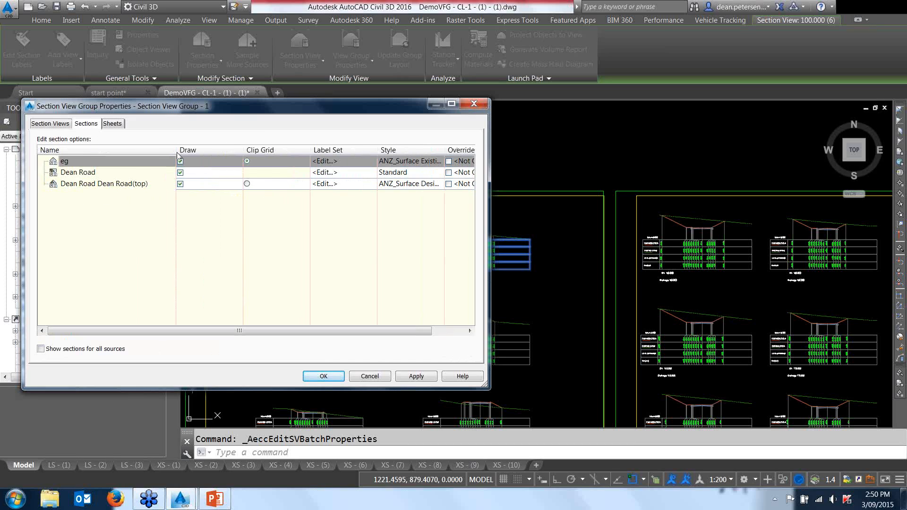
Step: Review the available label sets for the corridor top surface section without choosing one, and close the group properties
left_click(329, 183)
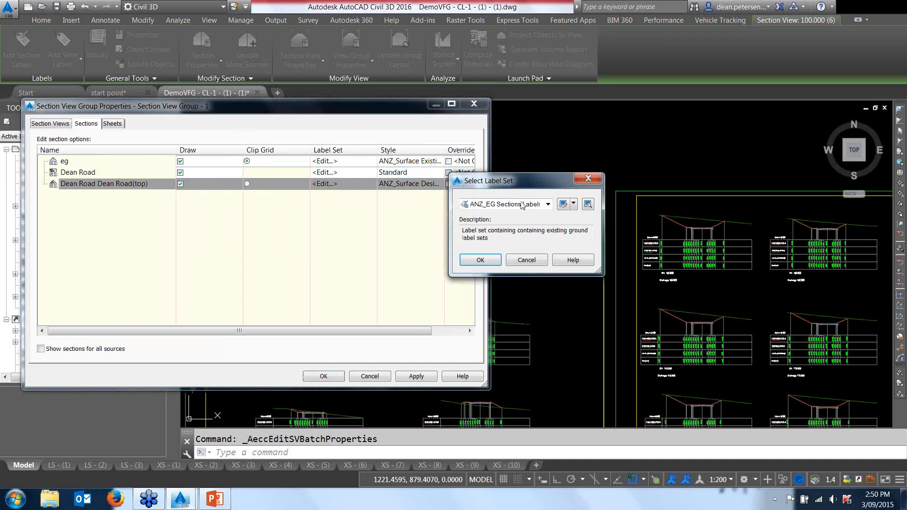
left_click(548, 205)
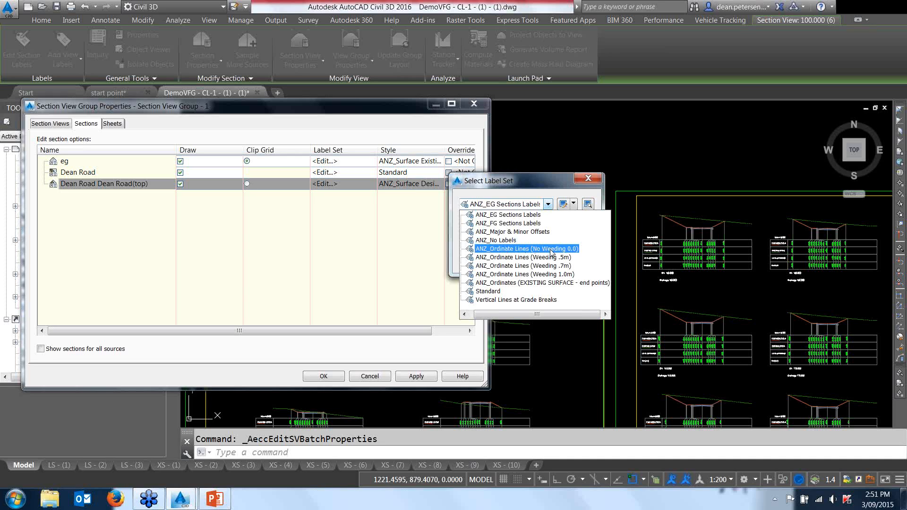
key("Up")
left_click_drag(357, 265, 425, 283)
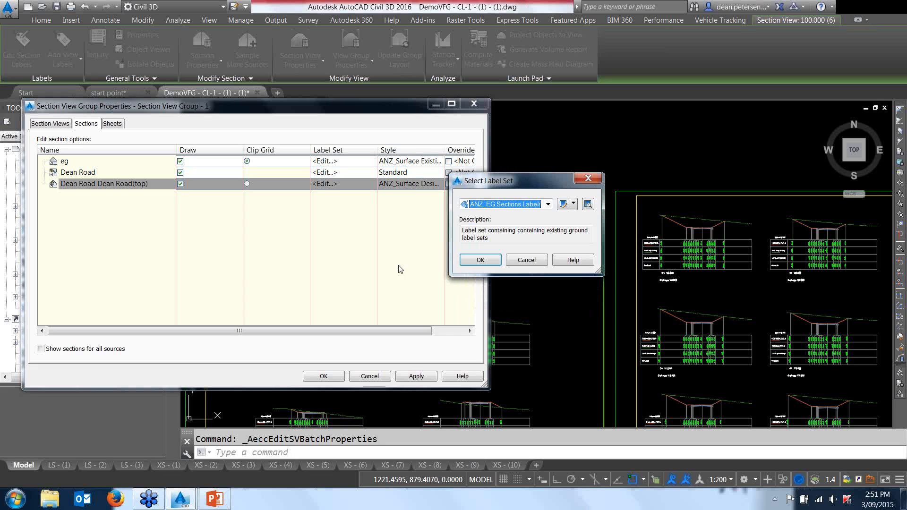
left_click(528, 261)
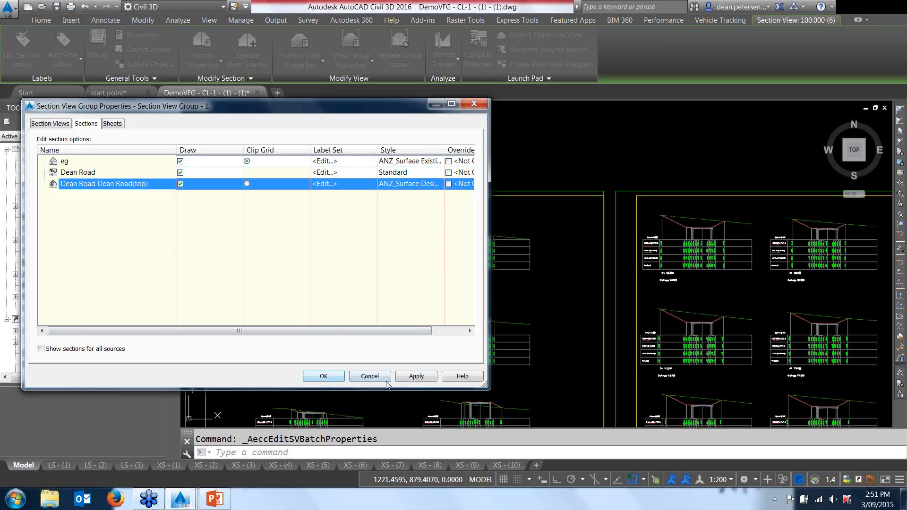
left_click(323, 376)
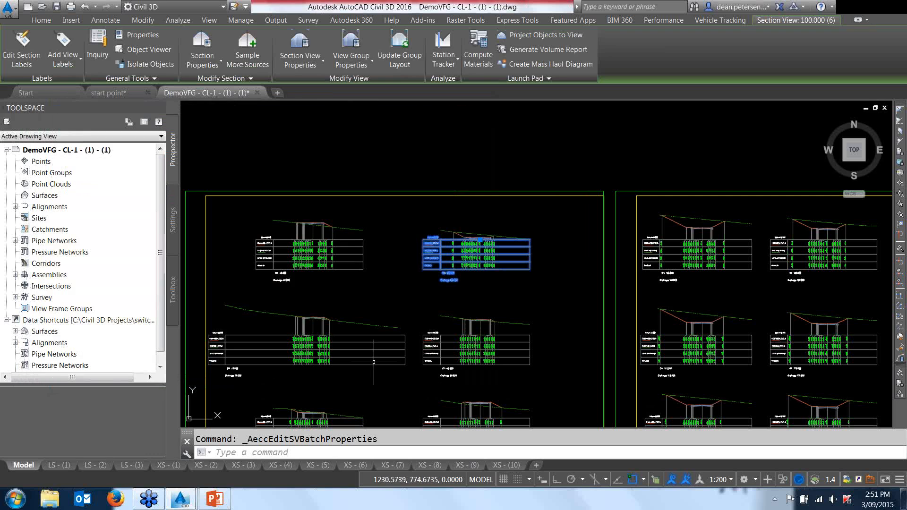
middle_click_drag(427, 268, 386, 285)
key("Escape")
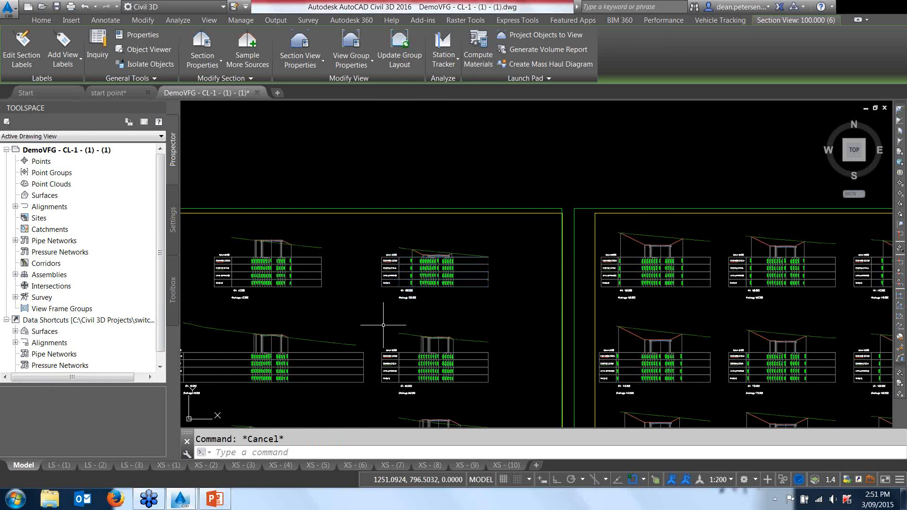
Step: Highlight the vertical ordinate line labels in the chainage 80.000 section view, and clear the selection
scroll(409, 353, "up", 8)
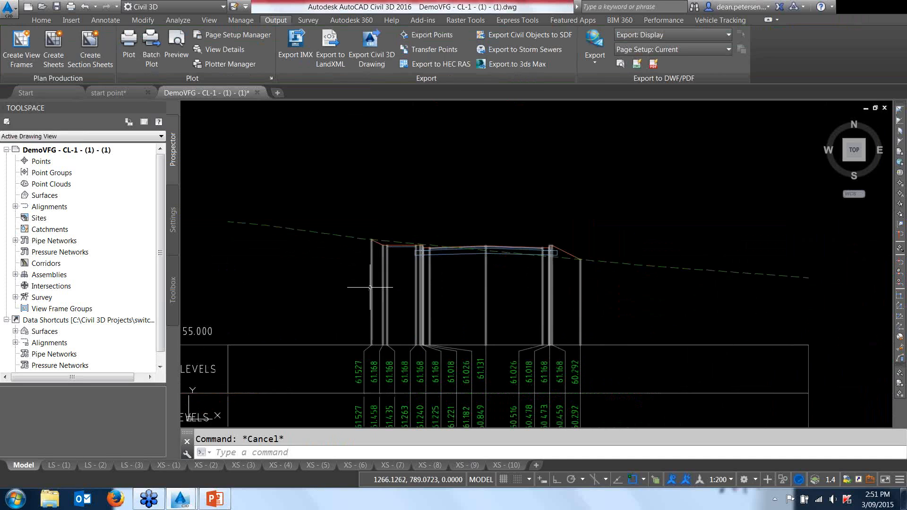
left_click(371, 287)
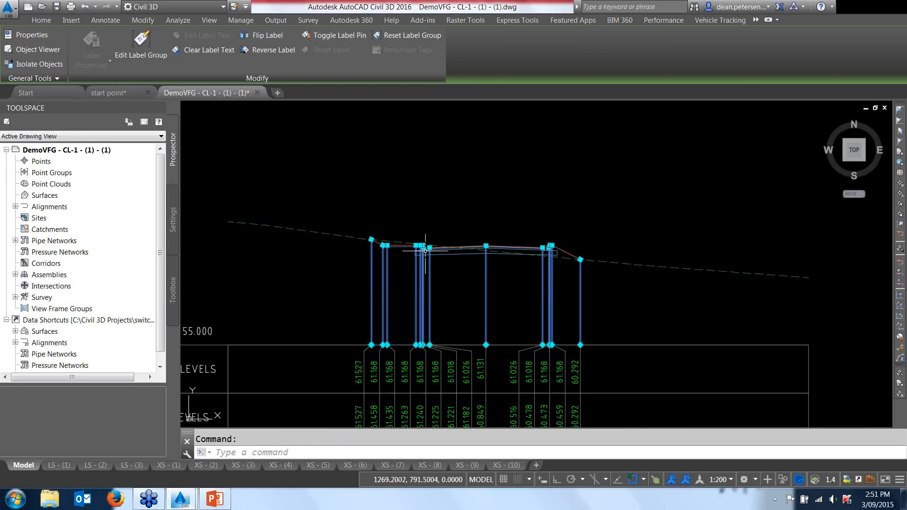
scroll(393, 294, "down", 2)
middle_click_drag(337, 288, 339, 253)
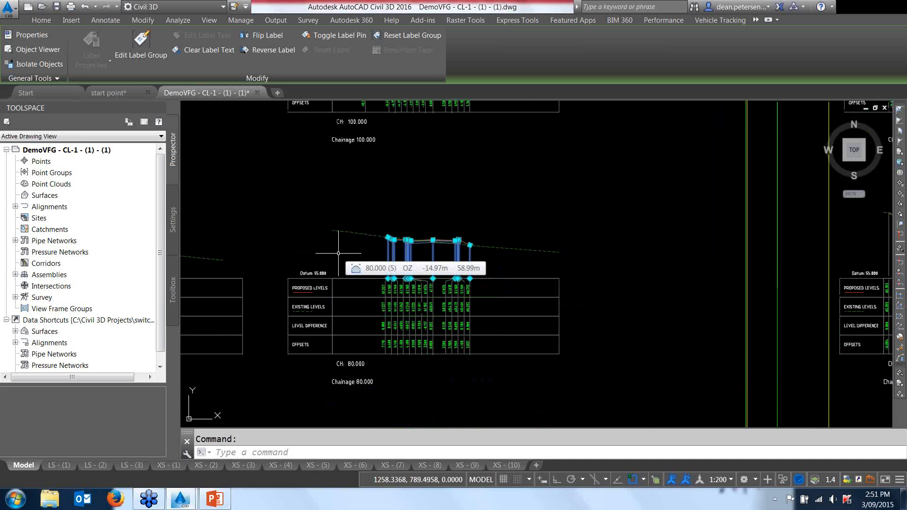
key("Escape")
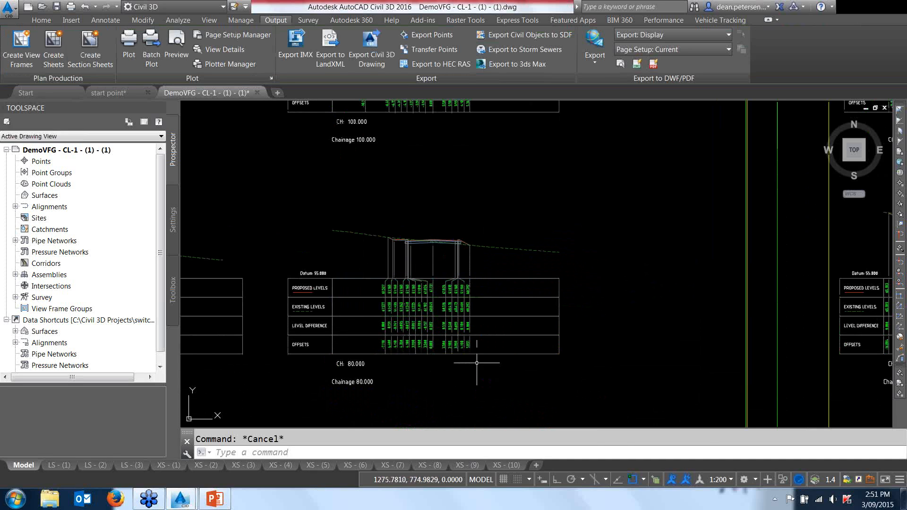
Step: Examine the level bands at chainage 80.000 and the neighbouring section views, including the two chainage labels under the 20.000 view
scroll(487, 307, "up", 4)
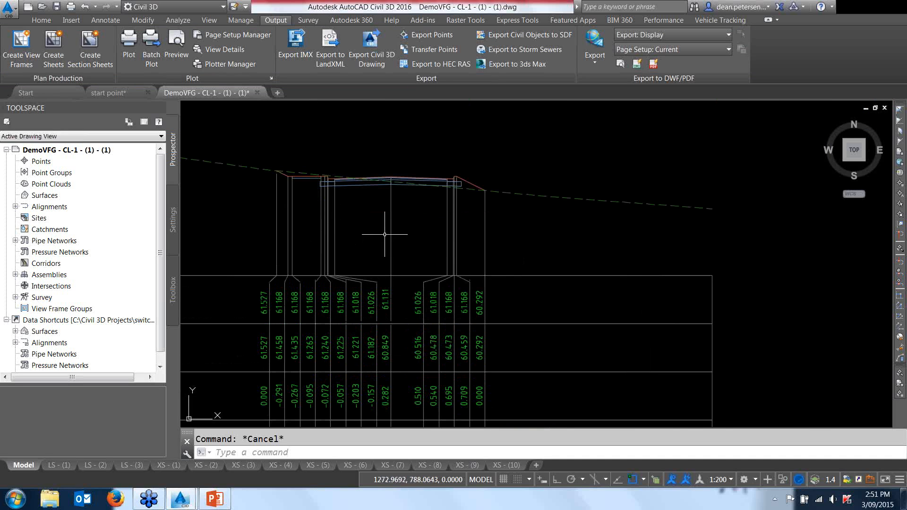
scroll(382, 236, "down", 2)
scroll(382, 237, "down", 1)
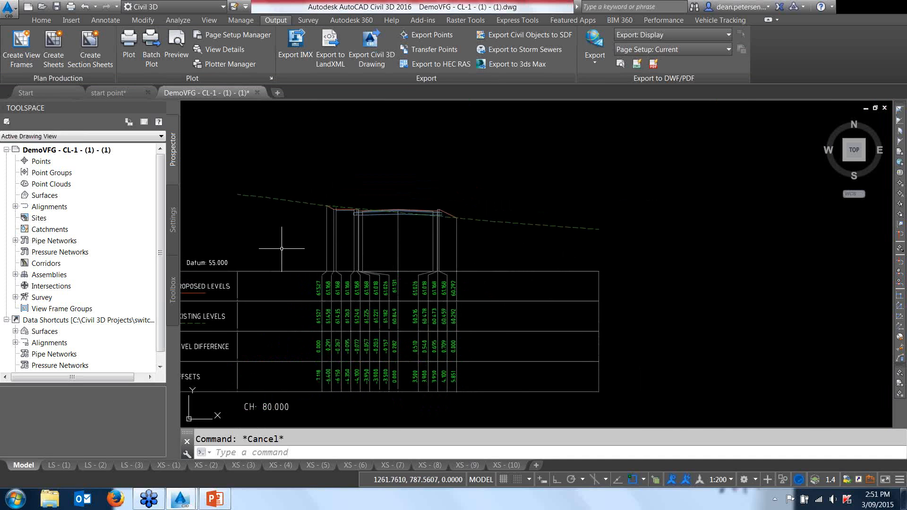
scroll(270, 235, "down", 2)
middle_click_drag(271, 236, 322, 238)
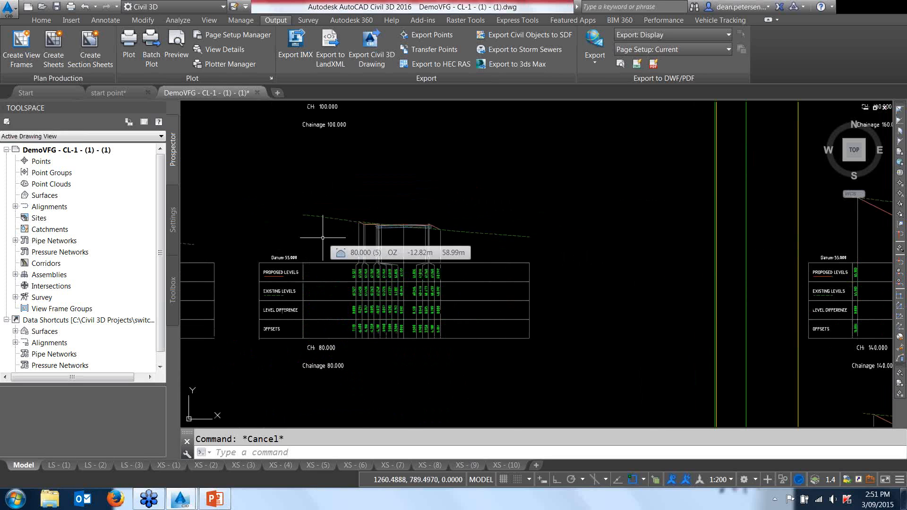
middle_click_drag(190, 258, 445, 226)
scroll(439, 231, "down", 2)
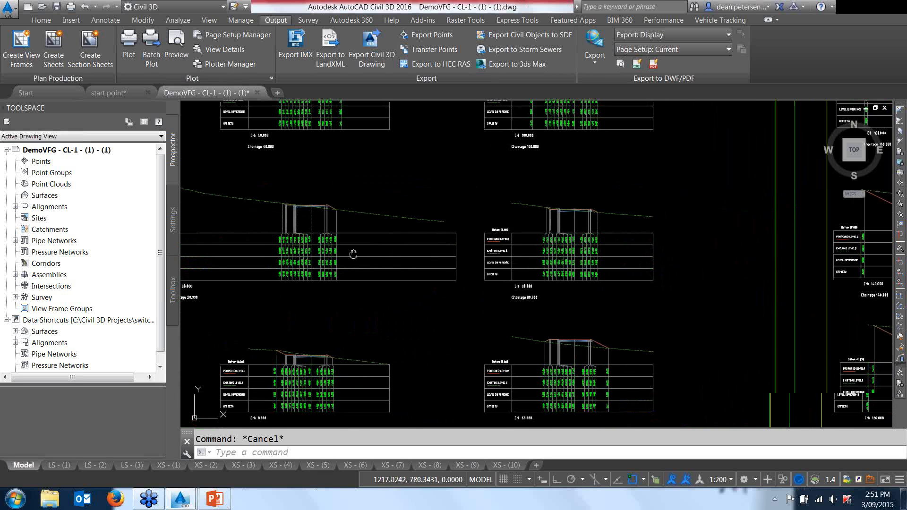
middle_click_drag(353, 253, 500, 222)
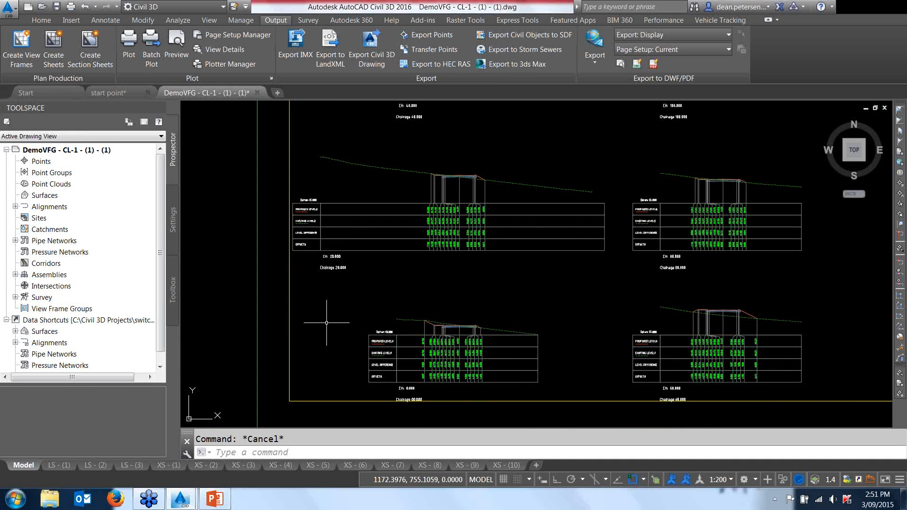
middle_click_drag(347, 298, 338, 333)
scroll(329, 311, "up", 4)
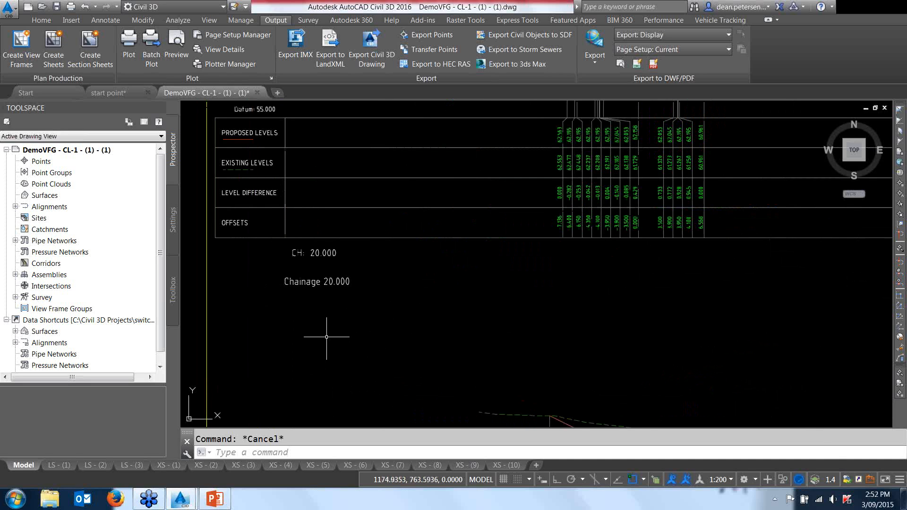
Step: In the plan view, move the sample line at chainage 40.000 along the alignment to about chainage 45.28
scroll(337, 335, "down", 4)
scroll(339, 340, "down", 7)
scroll(326, 335, "down", 7)
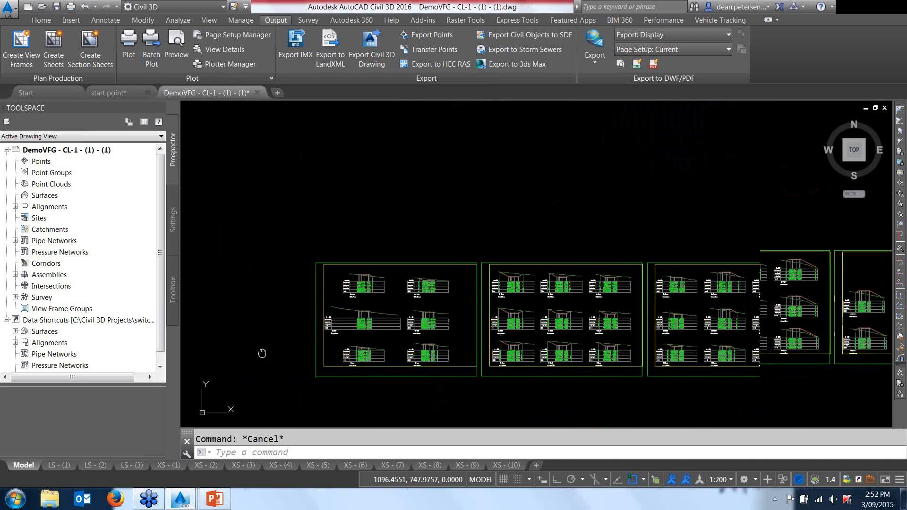
scroll(279, 333, "down", 2)
middle_click_drag(277, 333, 364, 303)
scroll(271, 304, "up", 12)
scroll(291, 248, "up", 6)
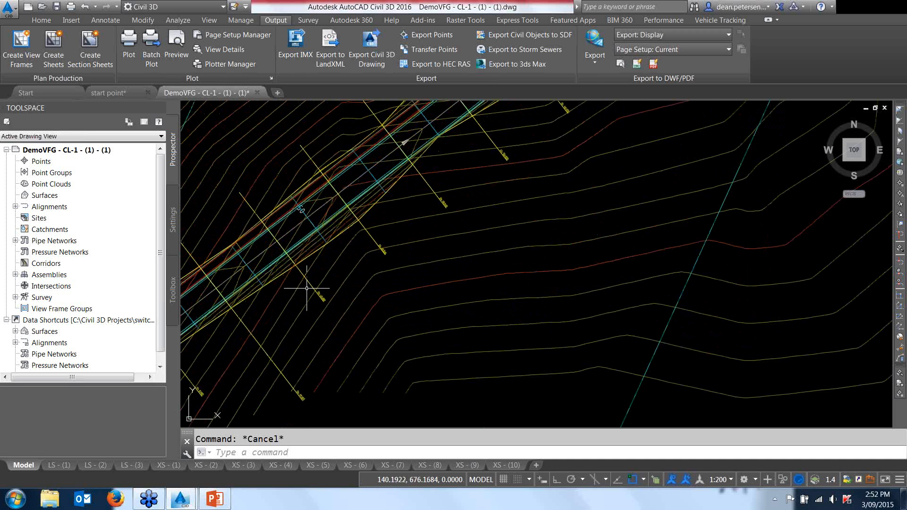
left_click(311, 278)
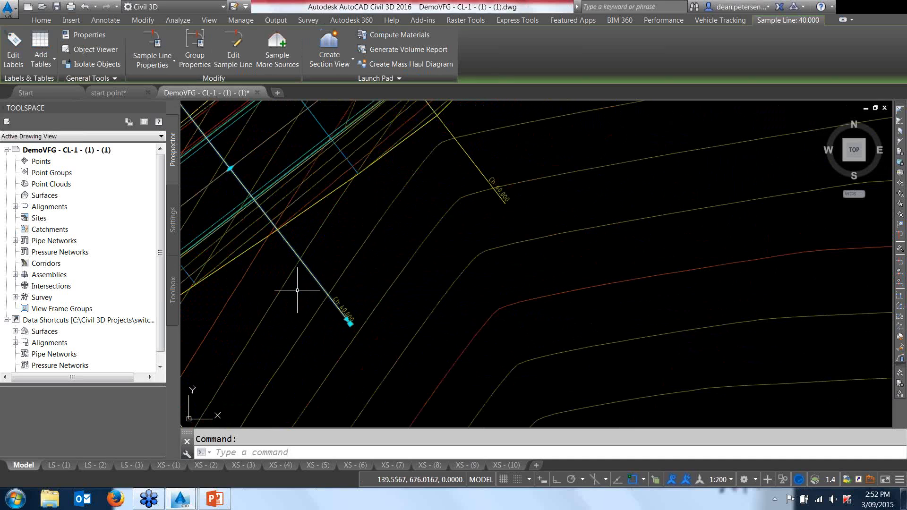
left_click(232, 169)
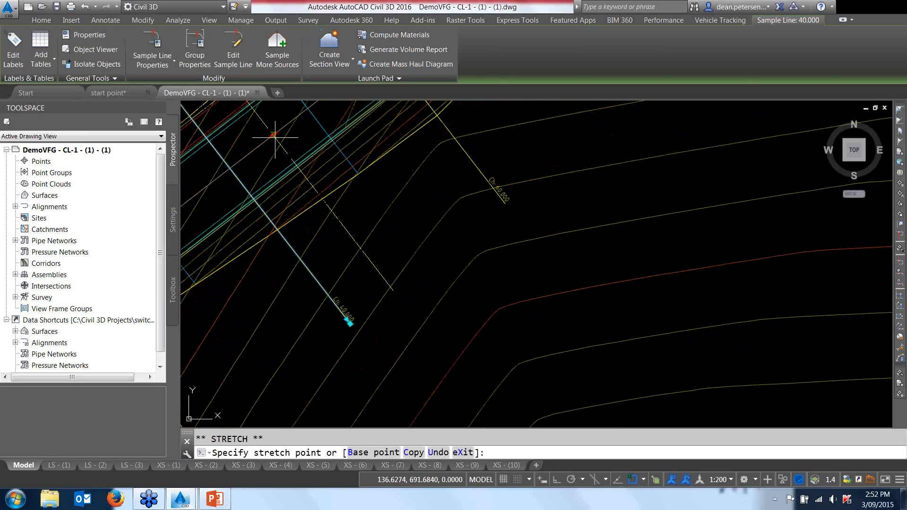
left_click(271, 137)
left_click(270, 137)
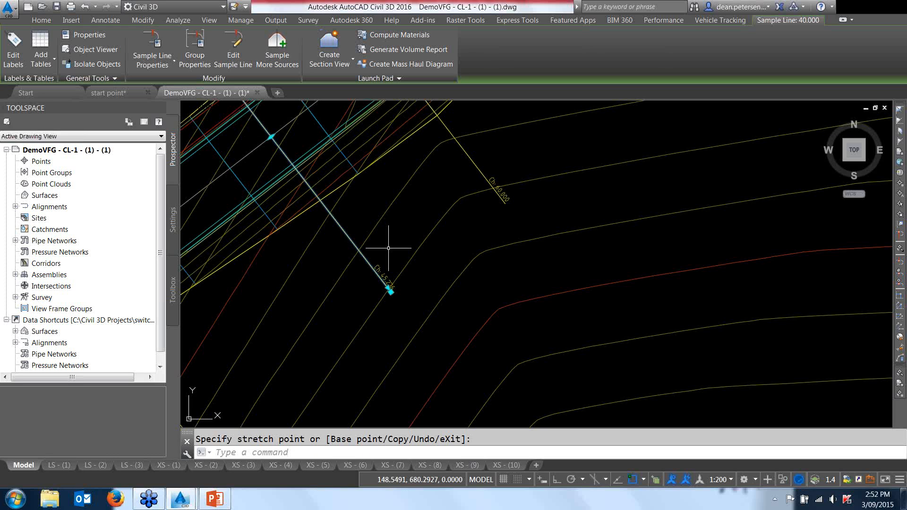
Step: Examine the section view of the moved sample line, comparing its CH and Chainage labels and its level bands
key("Escape")
scroll(389, 248, "down", 10)
middle_click_drag(448, 274, 293, 326)
scroll(371, 341, "down", 3)
middle_click_drag(412, 347, 324, 339)
scroll(324, 339, "up", 1)
scroll(432, 297, "up", 2)
scroll(432, 297, "up", 6)
middle_click_drag(411, 237, 381, 275)
scroll(381, 275, "up", 7)
middle_click_drag(324, 300, 364, 290)
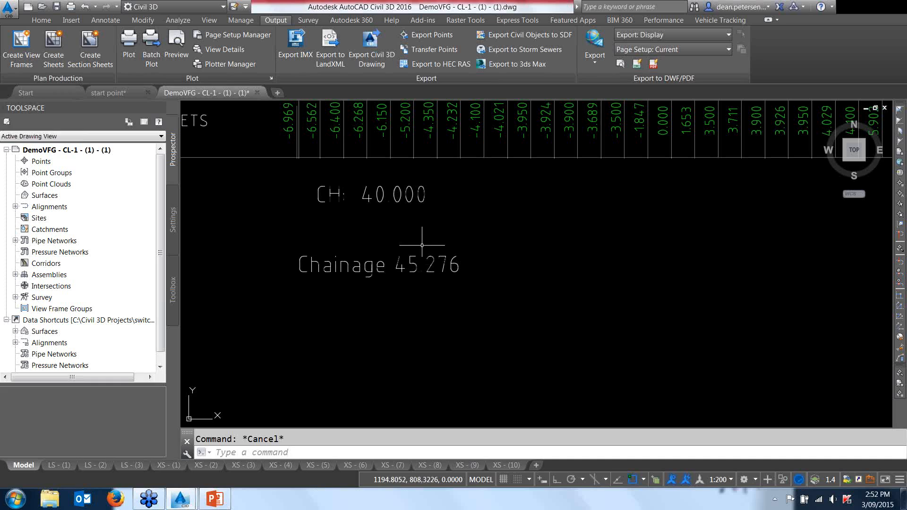
mouse_move(392, 198)
scroll(354, 208, "down", 3)
middle_click_drag(297, 207, 331, 254)
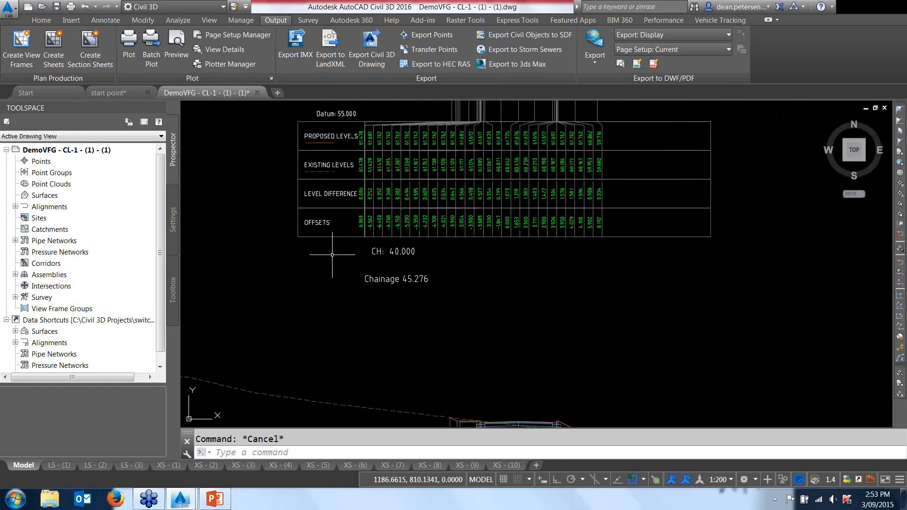
Step: Open the section view properties of the 40.000 (3) view and compare its list of bands with the labels in the drawing
left_click(347, 234)
scroll(341, 265, "down", 6)
scroll(340, 263, "up", 2)
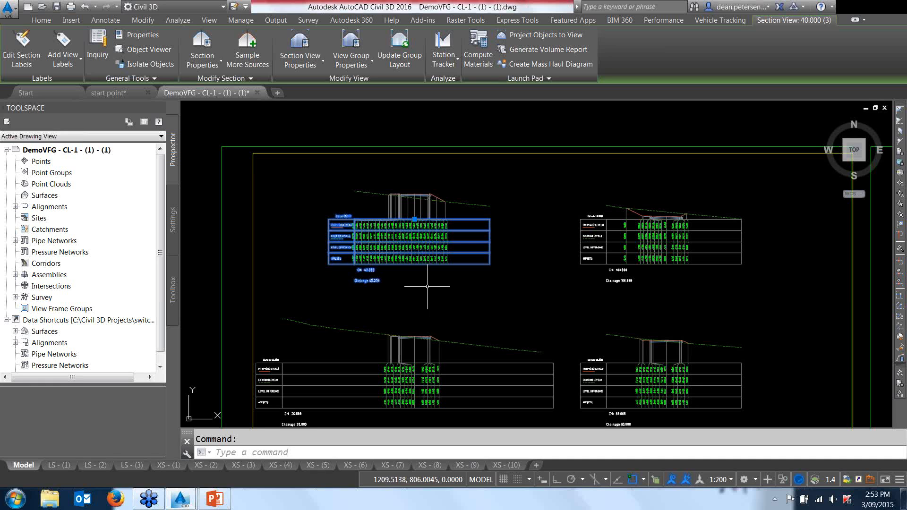
left_click(302, 47)
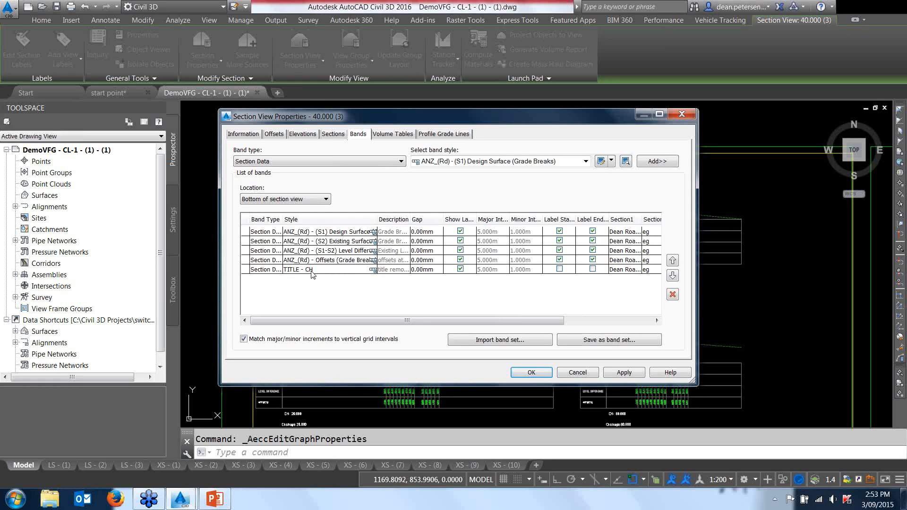
mouse_move(342, 115)
left_mouse_down()
mouse_move(352, 102)
mouse_move(585, 291)
left_mouse_up()
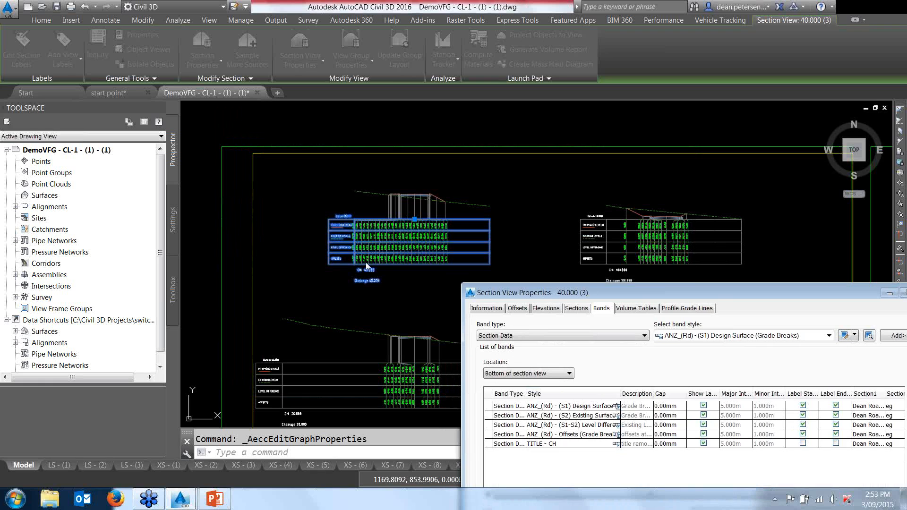
left_click_drag(662, 300, 508, 153)
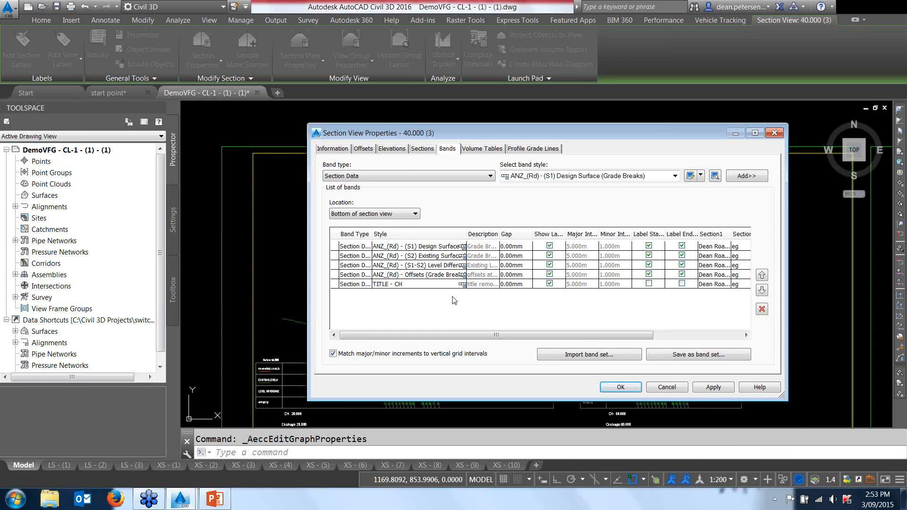
Step: Turn off the Band Title Box Text in the TITLE - CH band style and apply it to the section view
left_click(465, 285)
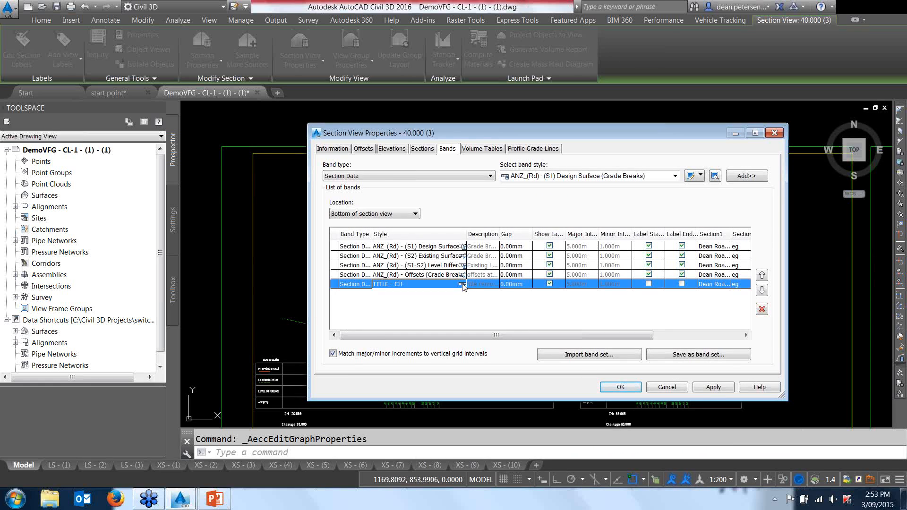
left_click(463, 285)
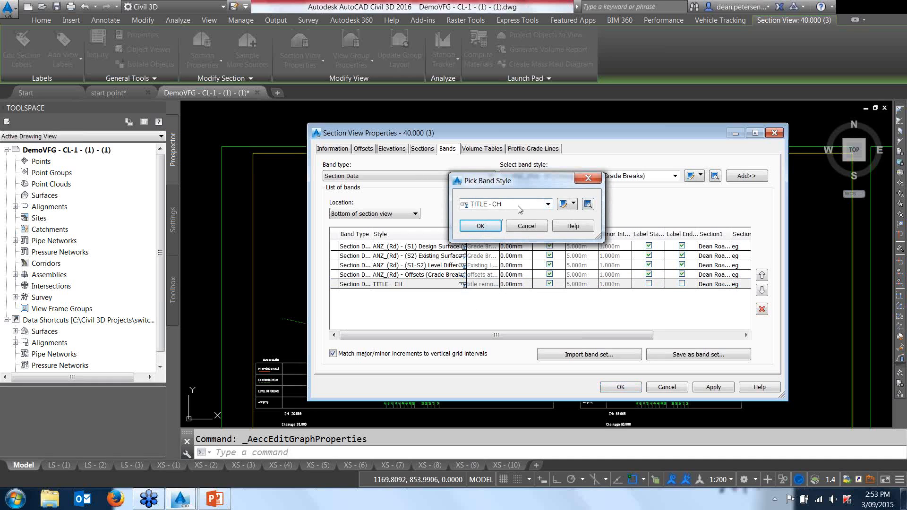
left_click(565, 206)
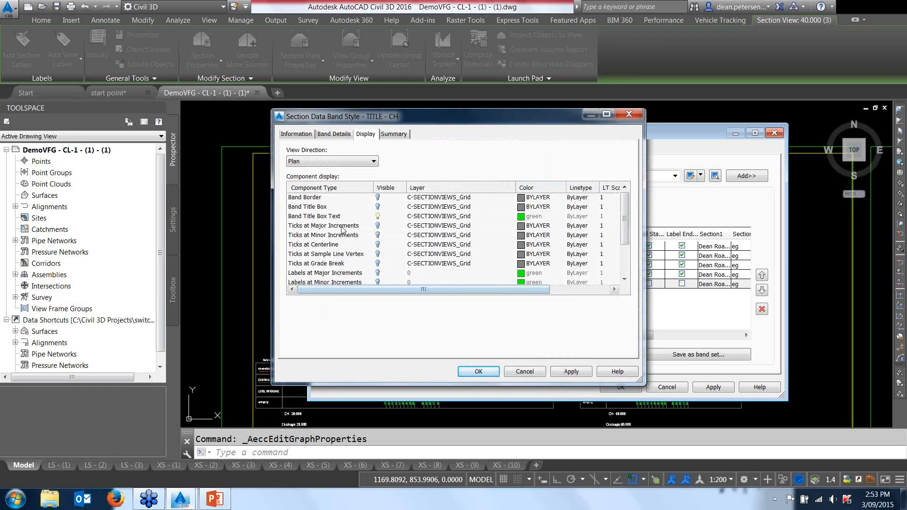
left_click(378, 216)
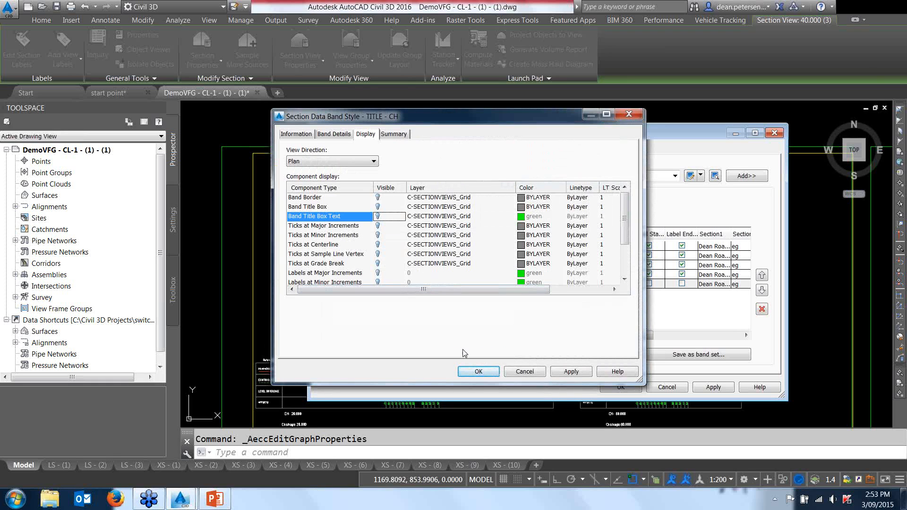
left_click(478, 371)
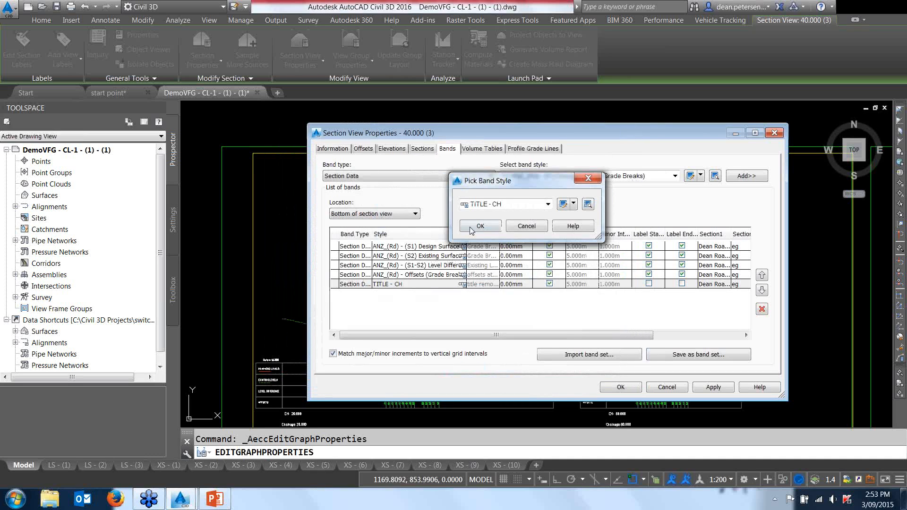
left_click(479, 227)
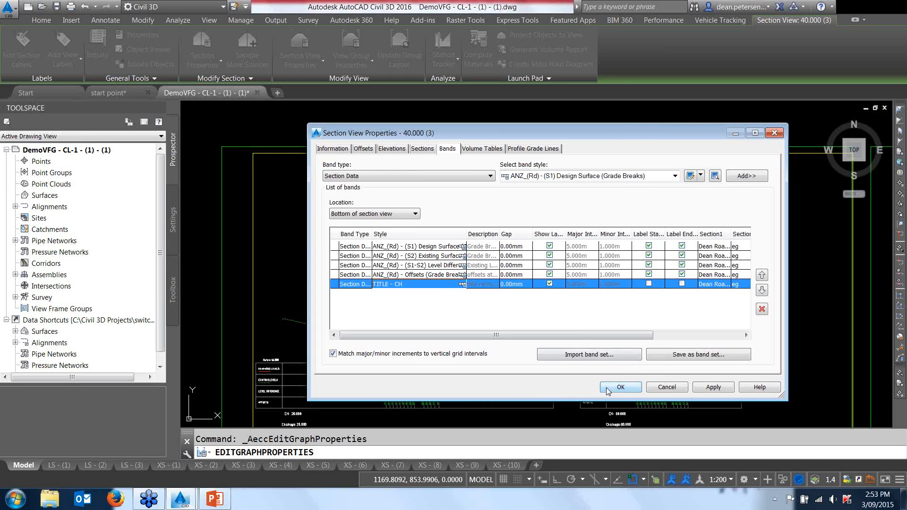
left_click(721, 391)
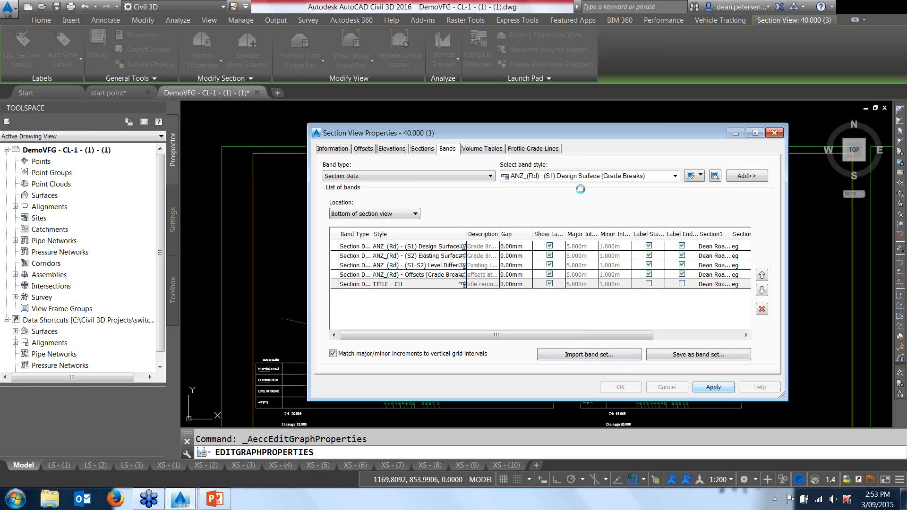
left_click_drag(537, 132, 664, 127)
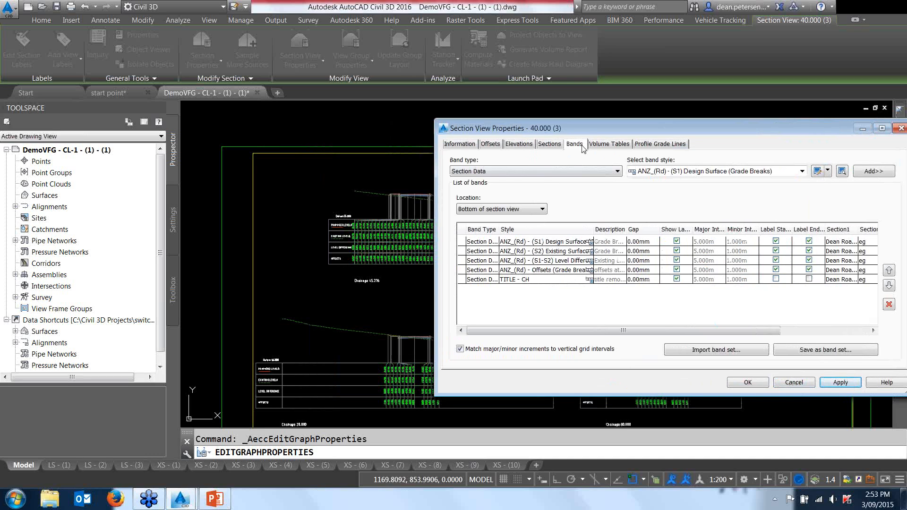
Step: Set the graph title's Y offset to -65 mm in the ANZ_(Rd) X Section plot 1X - (No Vertical Ex) section view style
left_click_drag(585, 126, 456, 125)
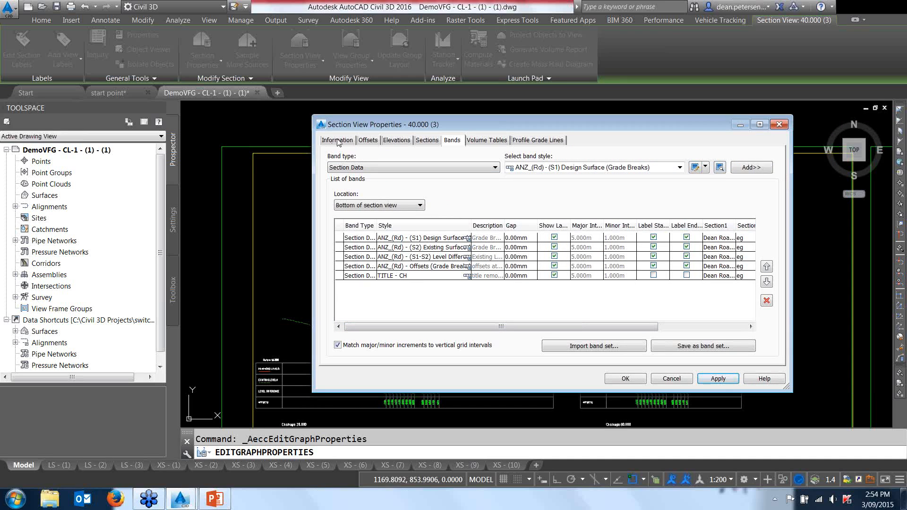
left_click_drag(510, 124, 590, 121)
left_click(424, 142)
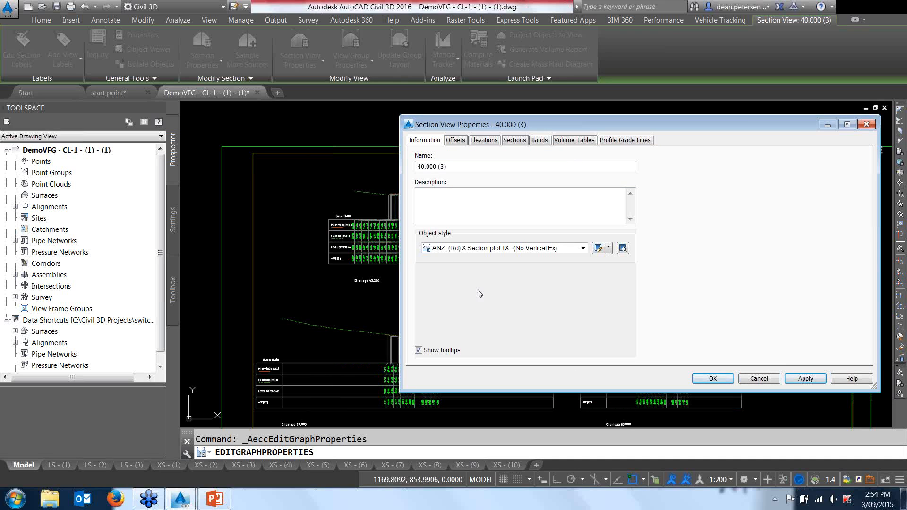
left_click(598, 249)
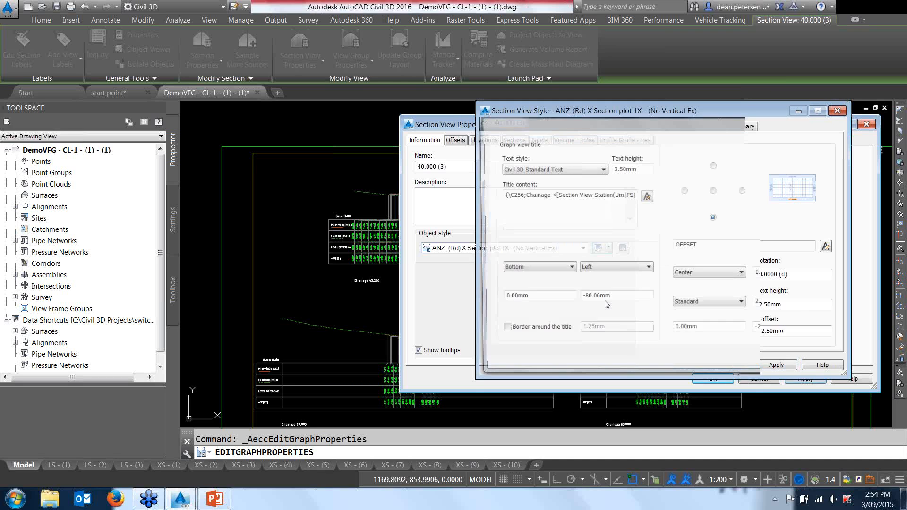
left_click_drag(575, 110, 544, 100)
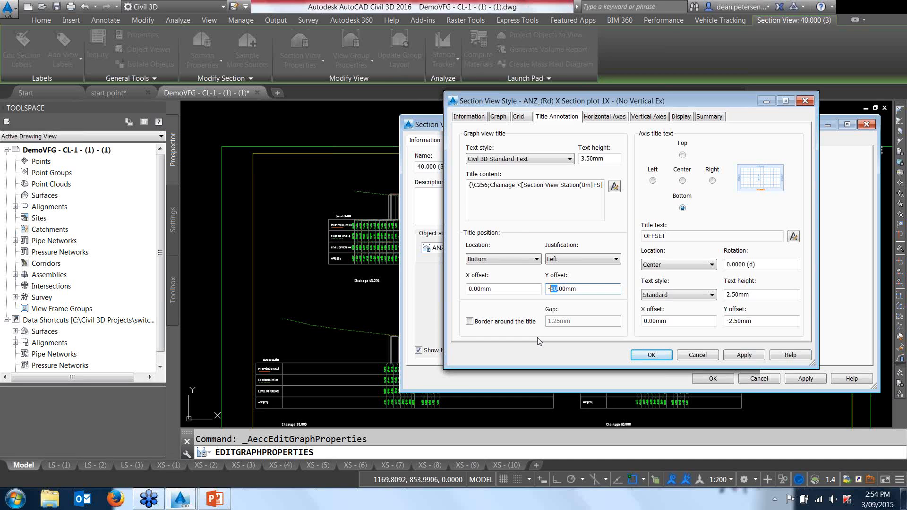
type("65")
left_click(661, 356)
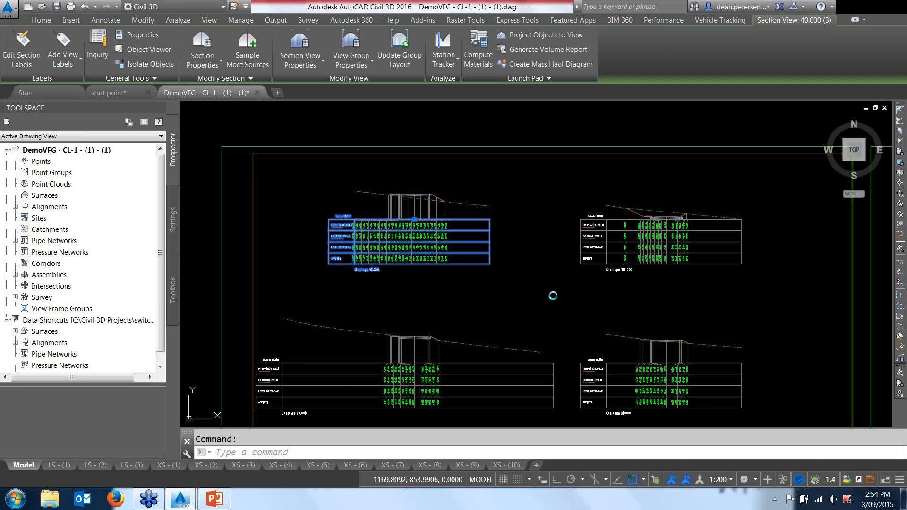
key("Escape")
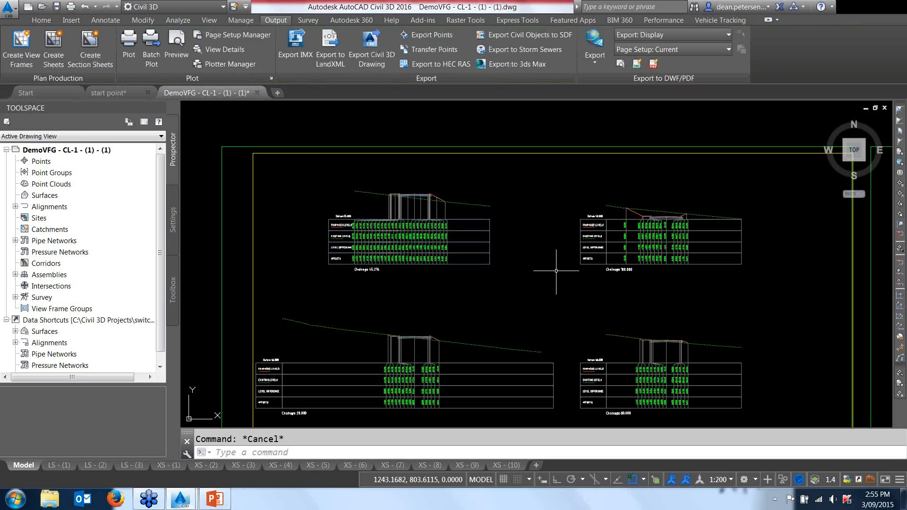
Step: Examine the Chainage titles beneath the section views and the road and batter profile of the chainage 45.276 section
scroll(366, 279, "up", 6)
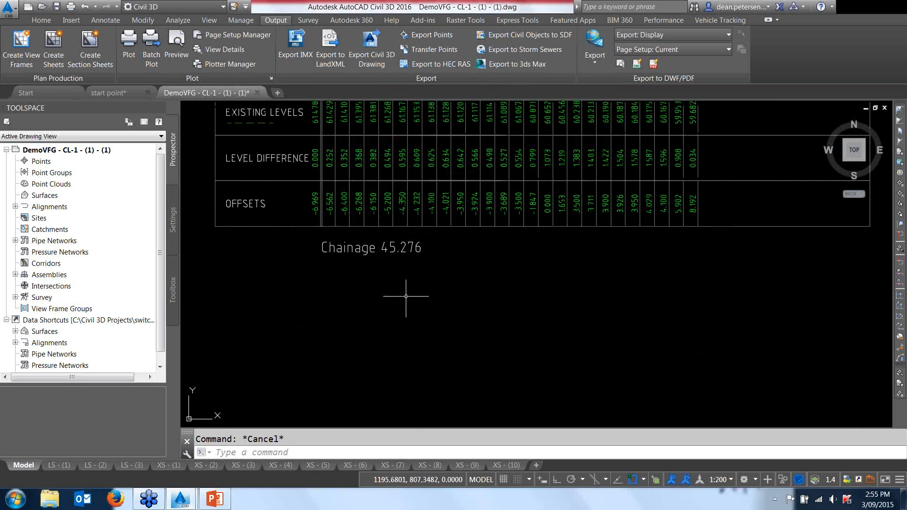
scroll(406, 297, "down", 4)
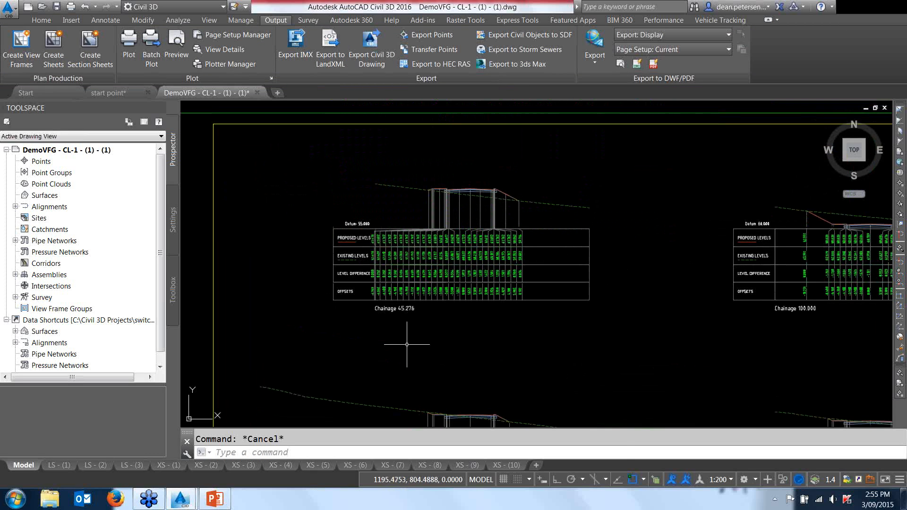
scroll(407, 344, "down", 3)
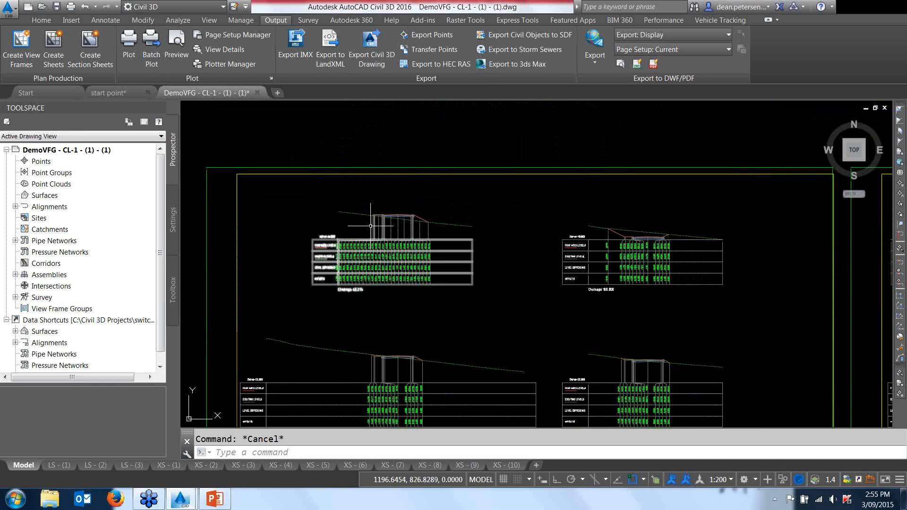
middle_click_drag(685, 415, 662, 329)
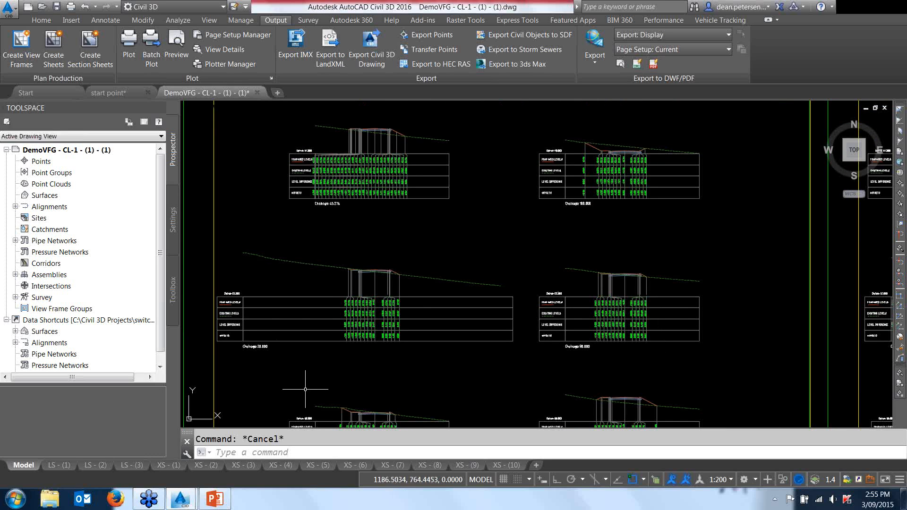
middle_click_drag(302, 371, 310, 311)
middle_click_drag(374, 324, 400, 477)
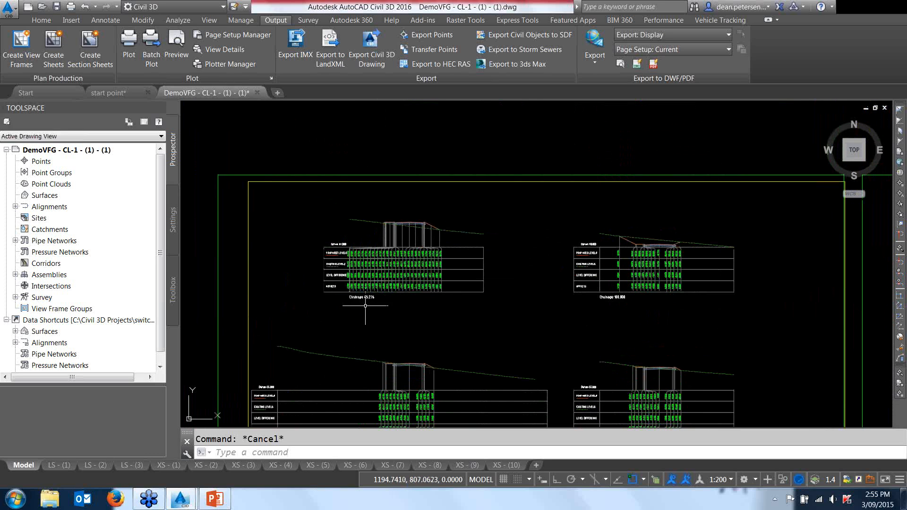
scroll(428, 239, "up", 5)
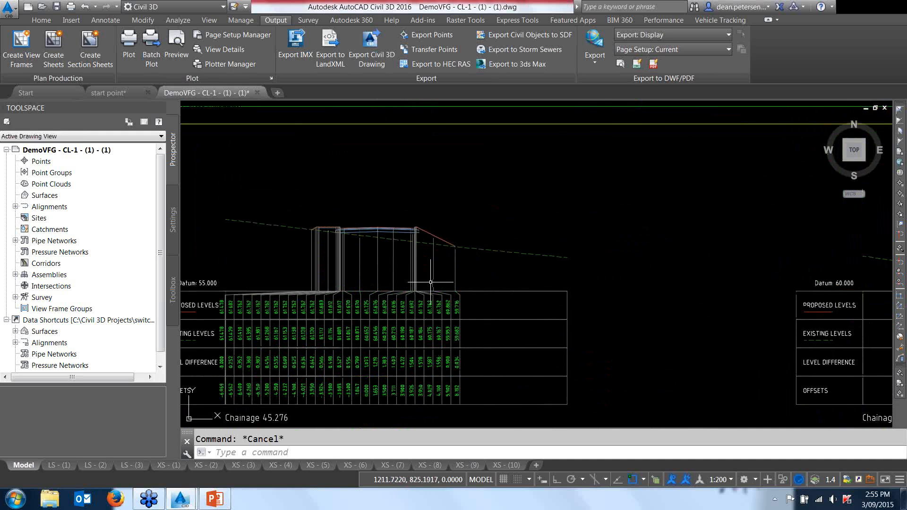
scroll(434, 294, "up", 2)
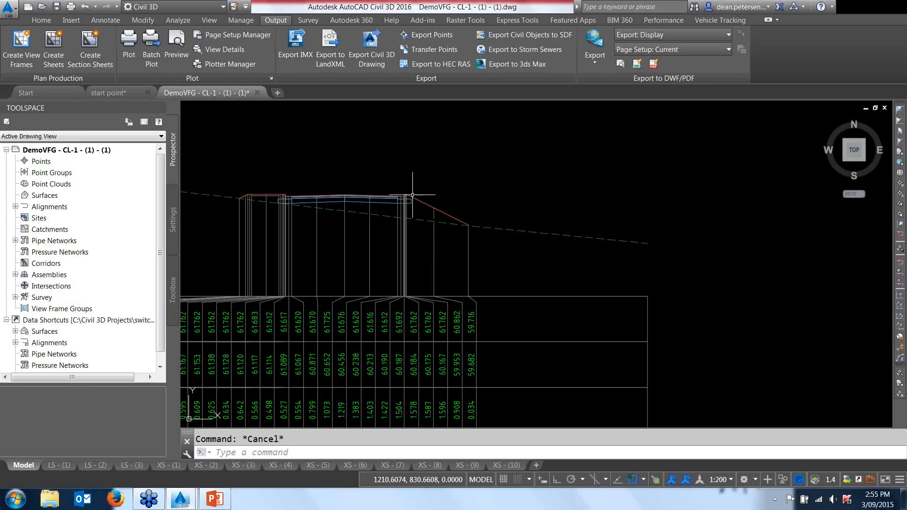
scroll(429, 209, "up", 4)
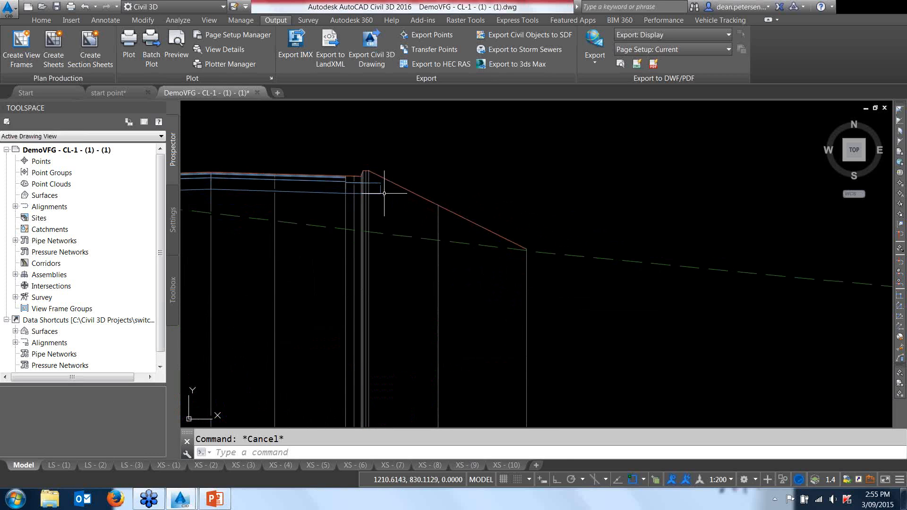
Step: Select the chainage 45.276 sample line in the plan view and inspect its label, grips and extent across the road
scroll(385, 172, "down", 12)
middle_click_drag(280, 262, 647, 194)
scroll(274, 263, "down", 4)
scroll(418, 205, "up", 10)
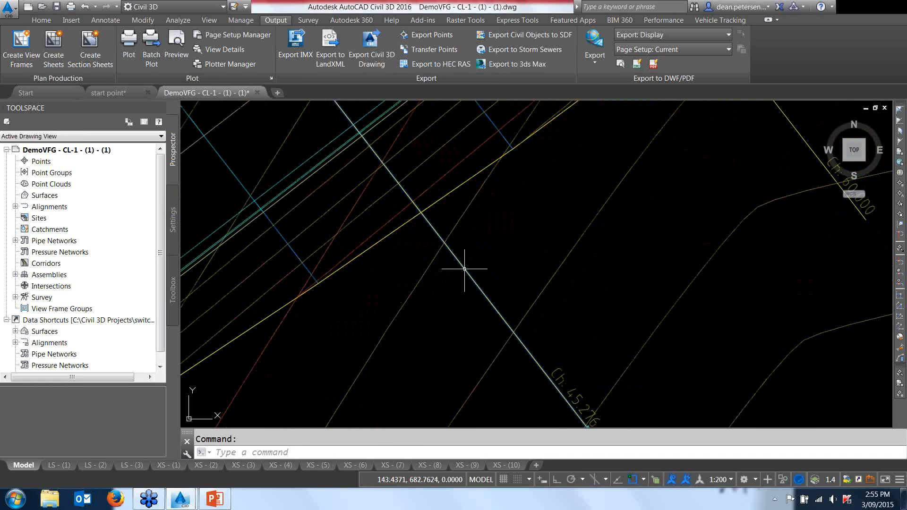
left_click(465, 276)
scroll(461, 283, "down", 4)
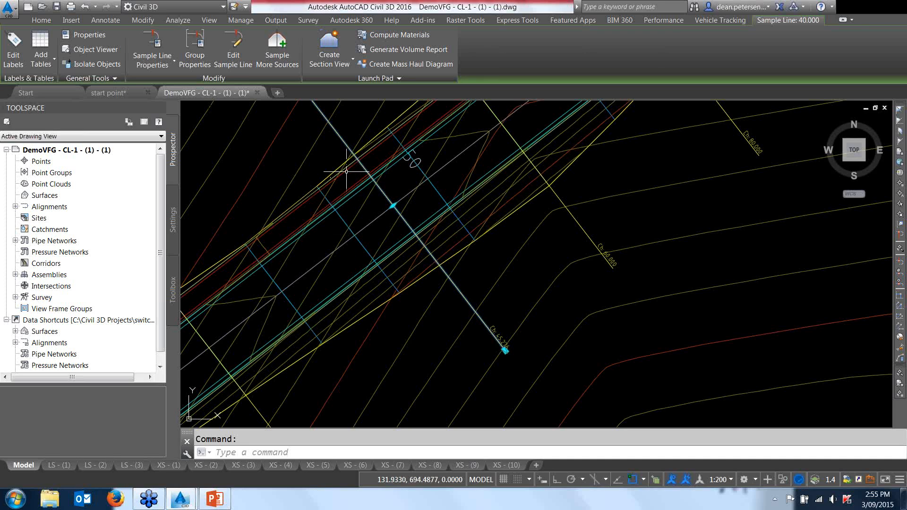
scroll(481, 339, "up", 2)
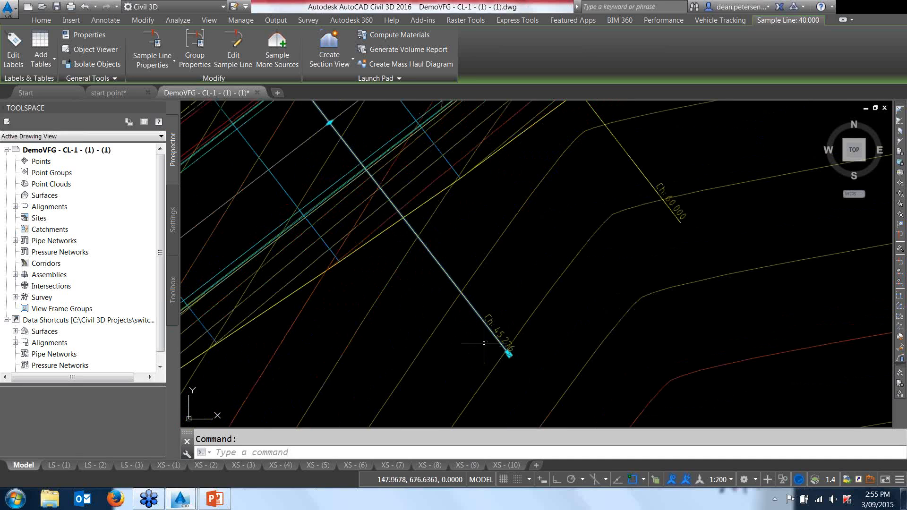
scroll(483, 347, "up", 2)
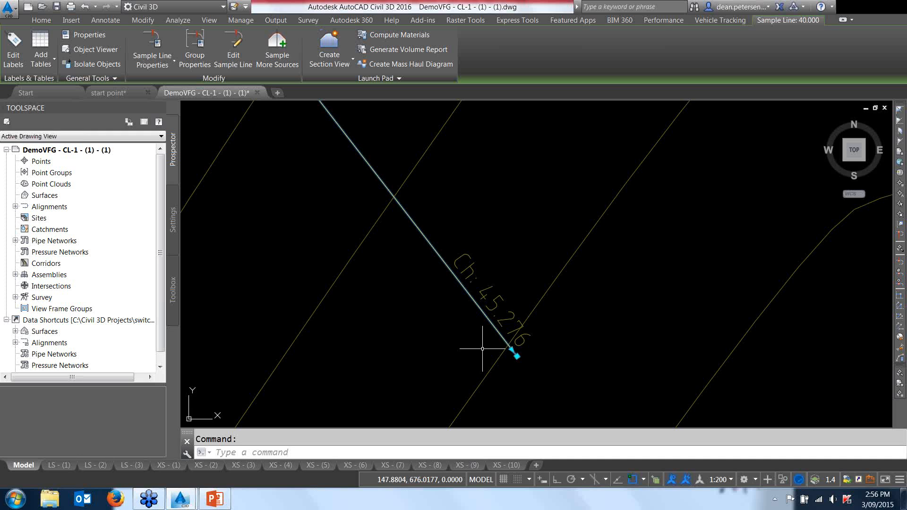
scroll(496, 354, "down", 5)
middle_click_drag(465, 323, 415, 284)
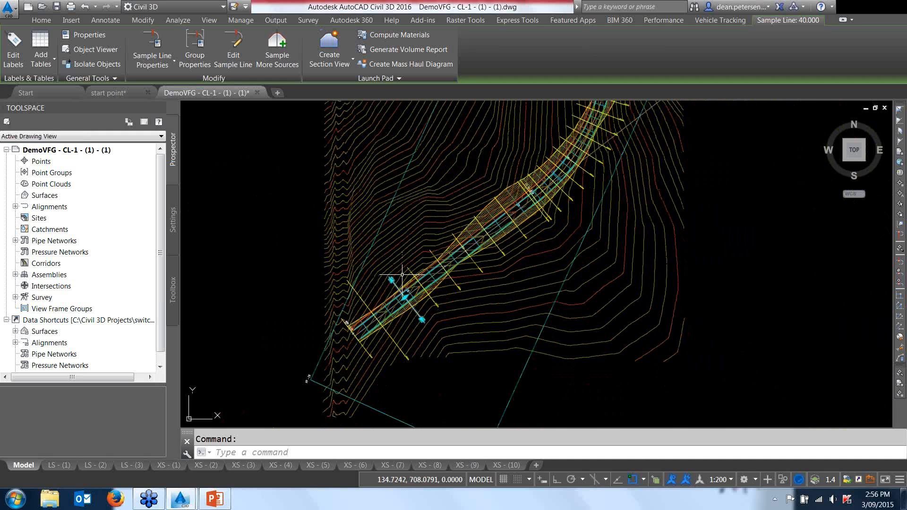
key("Escape")
Step: Select the externally referenced road design in the plan view and inspect which geometry belongs to the reference
scroll(507, 311, "down", 4)
middle_click_drag(507, 310, 407, 308)
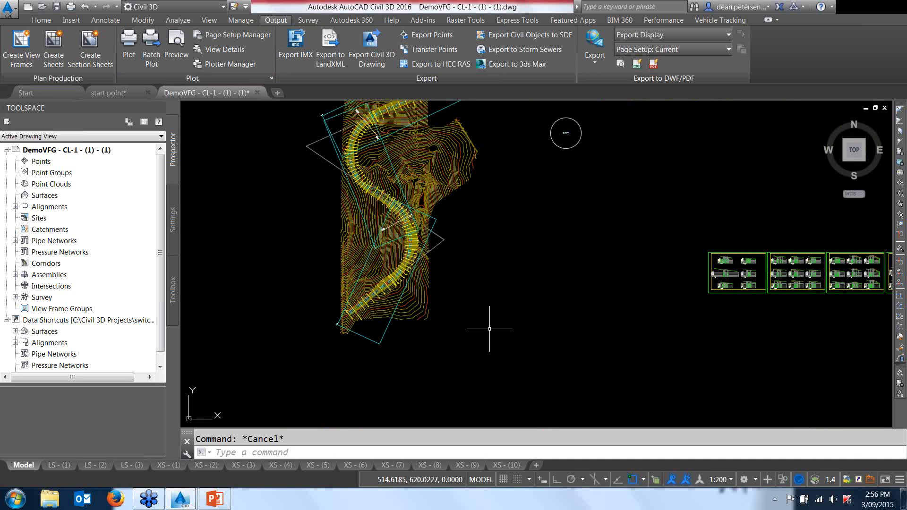
scroll(441, 308, "up", 8)
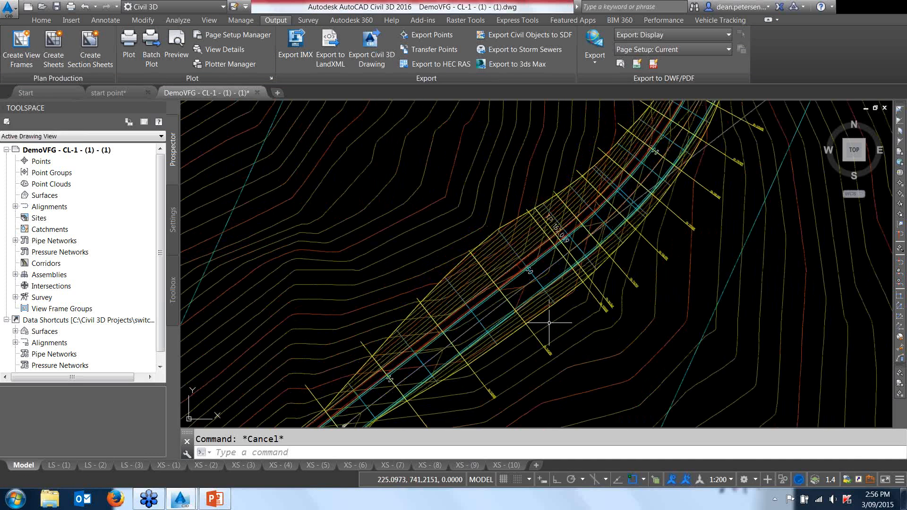
left_click(541, 284)
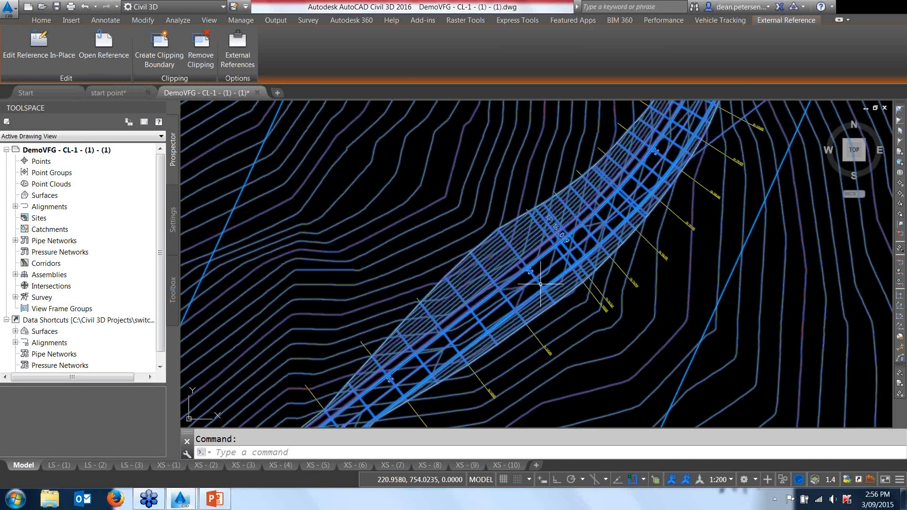
scroll(548, 286, "down", 10)
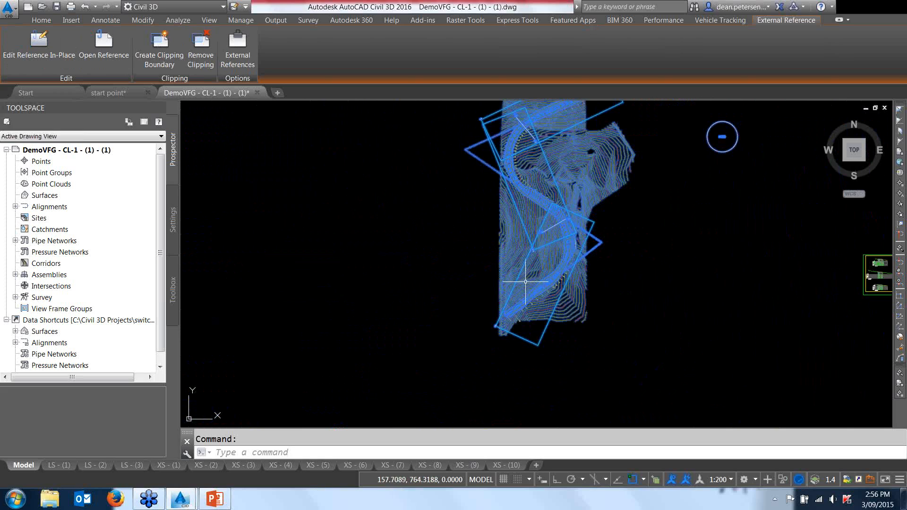
mouse_move(524, 284)
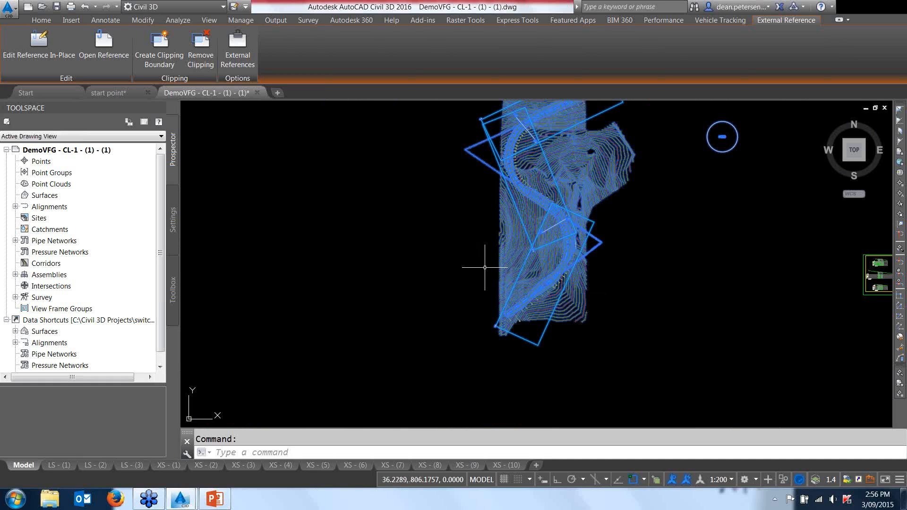
key("Escape")
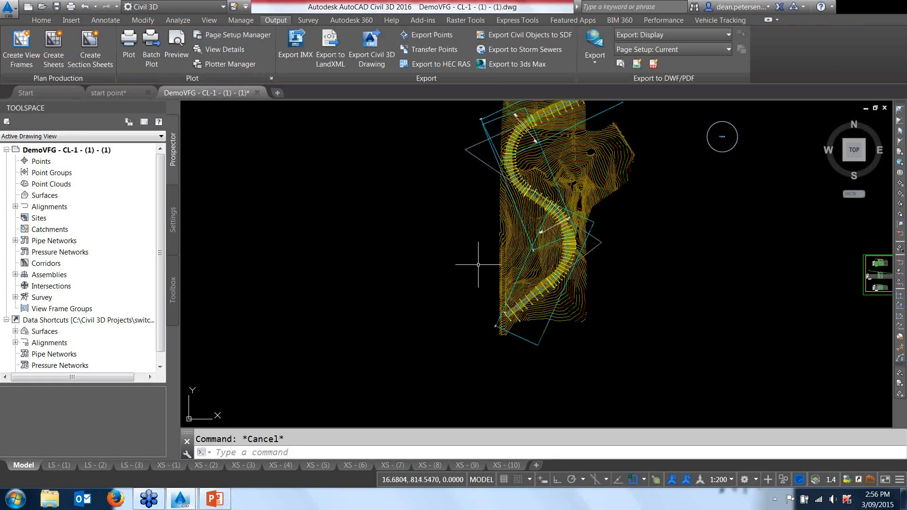
Step: Switch to the start point drawing and select the road corridor near the start of the alignment
left_click(104, 93)
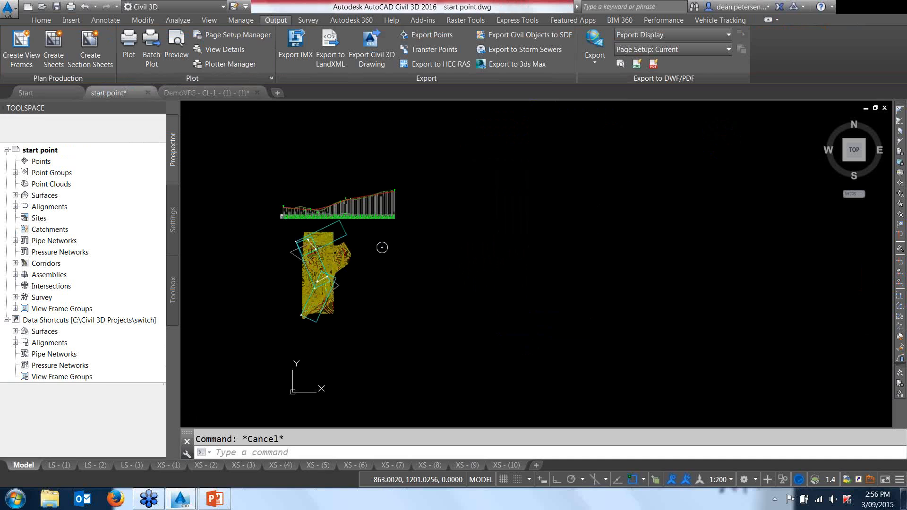
scroll(310, 308, "up", 8)
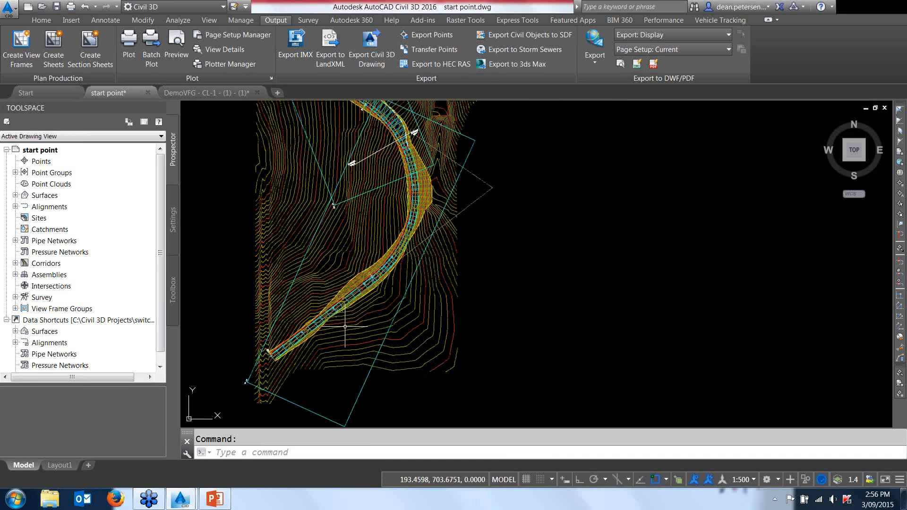
scroll(345, 326, "up", 3)
scroll(345, 326, "up", 3)
scroll(324, 312, "up", 4)
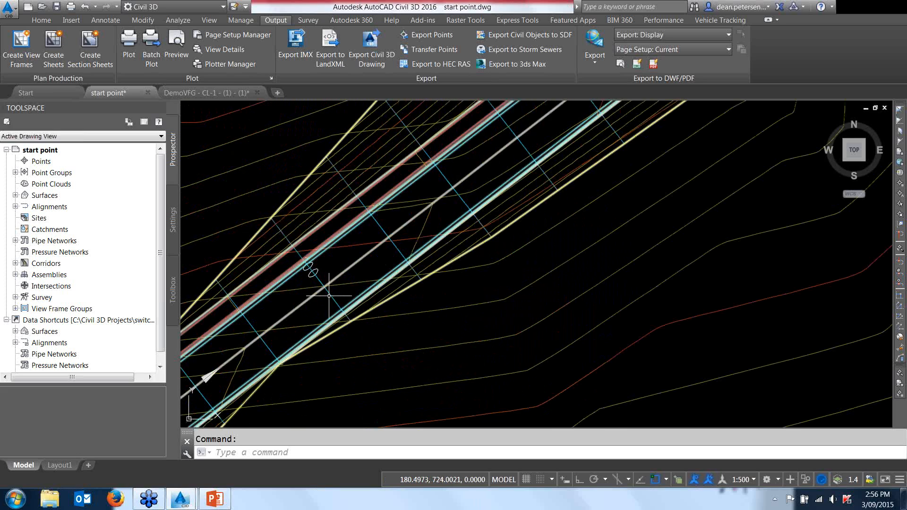
left_click(389, 318)
scroll(389, 318, "down", 5)
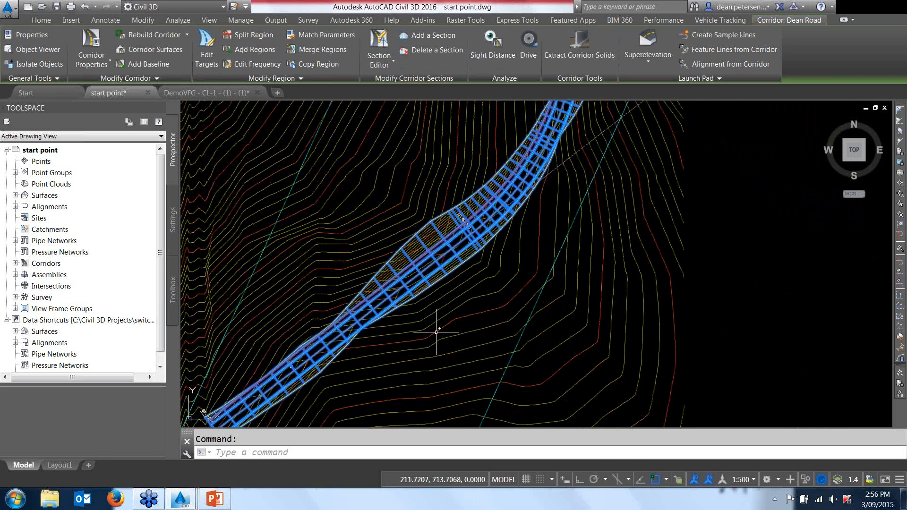
Step: Add an assembly station at 45.276 m to the selected corridor's region frequency and save the start point drawing
left_click(247, 65)
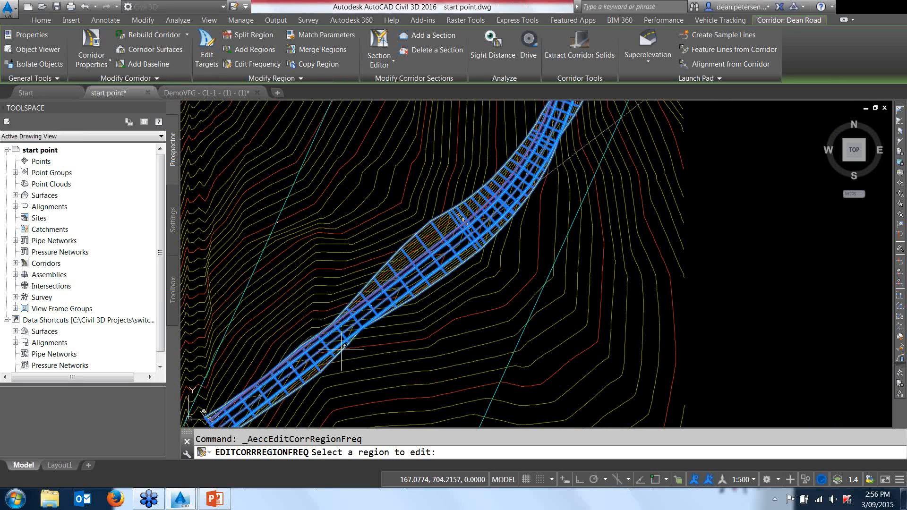
left_click(316, 348)
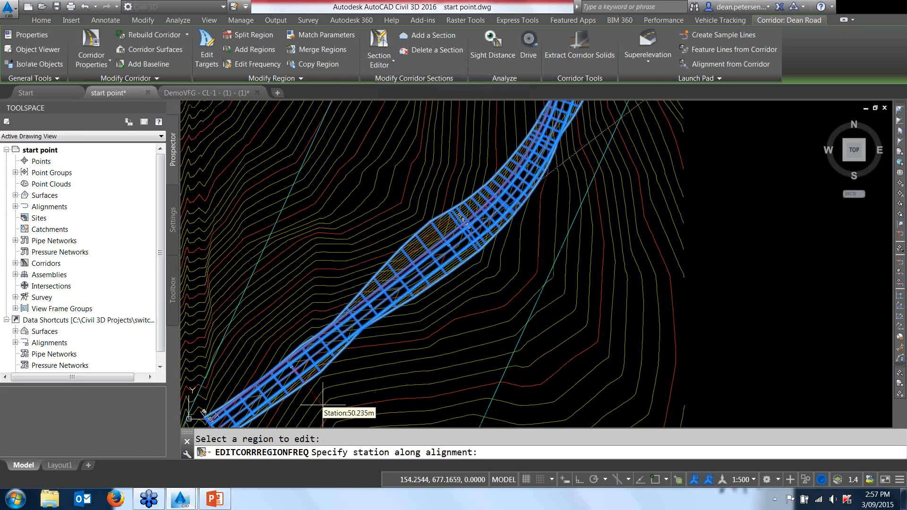
middle_click_drag(333, 401, 334, 297)
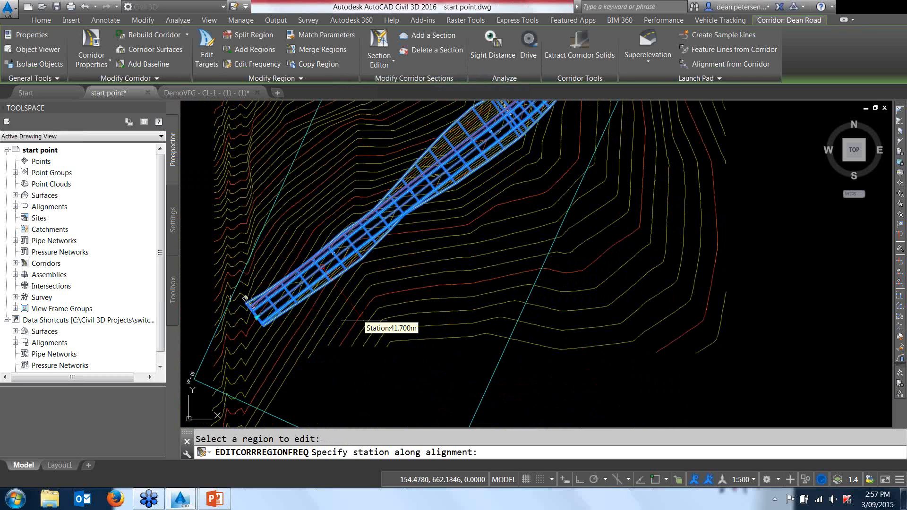
type("45.276")
key("Return")
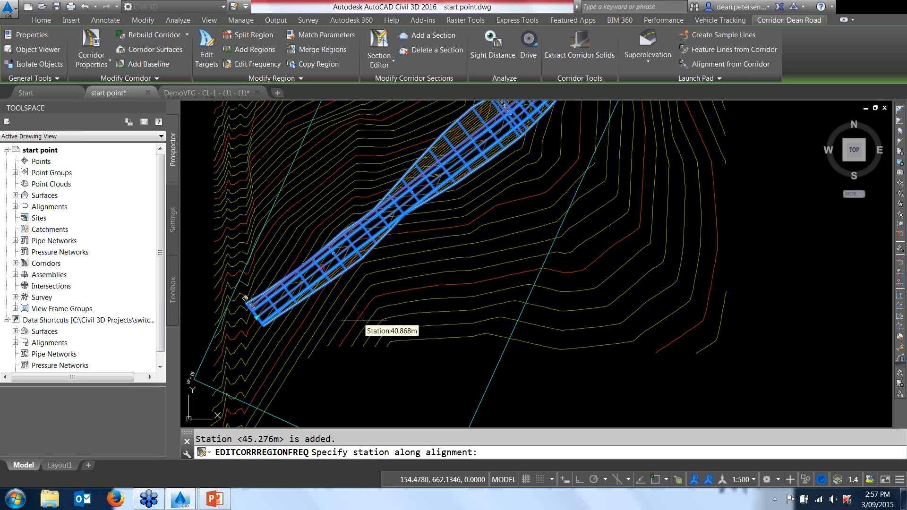
key("Escape")
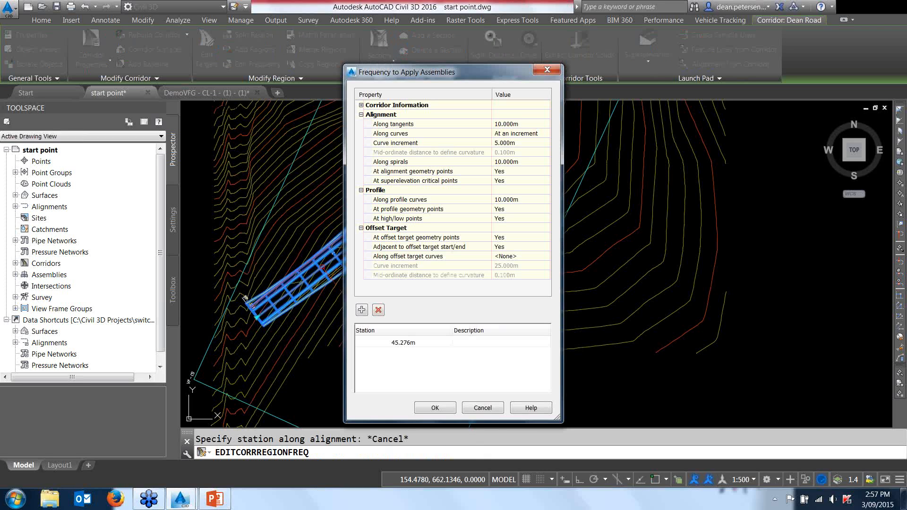
left_click(430, 407)
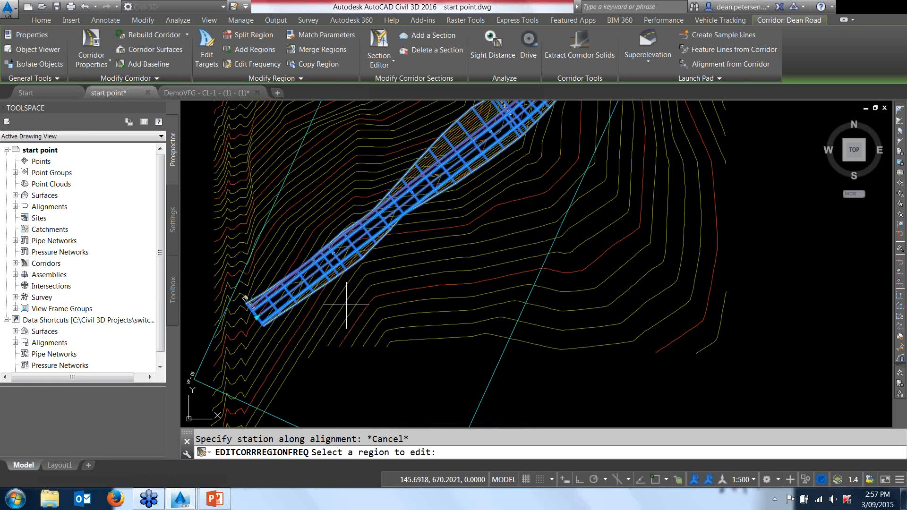
key("Escape")
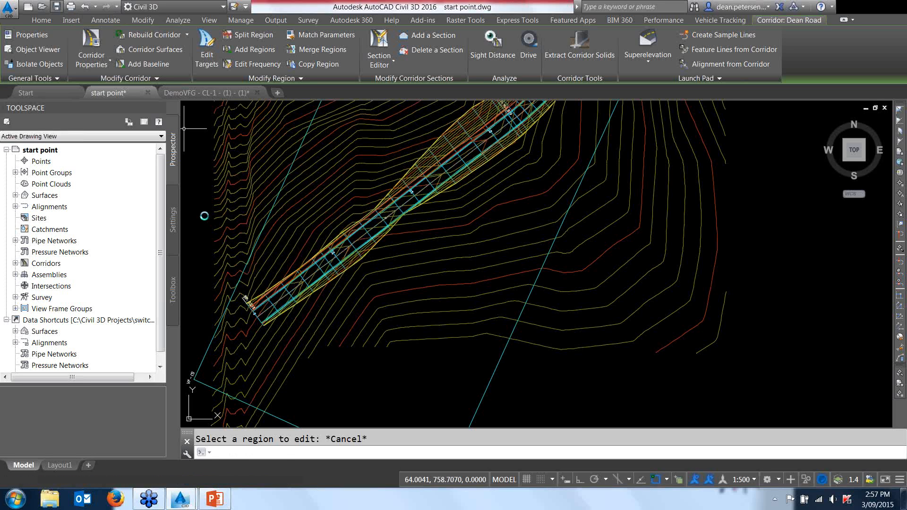
key("ctrl+s")
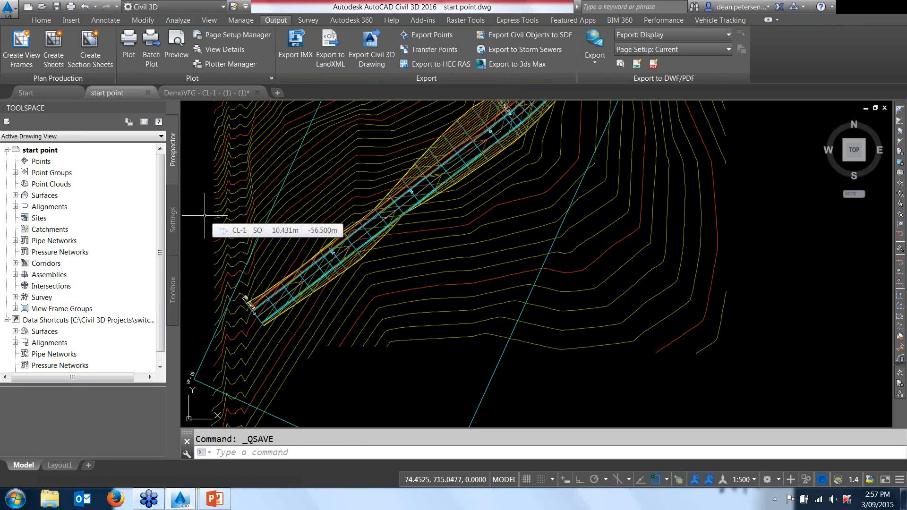
Step: Return to the DemoVFG - CL-1 - (1) - (1) drawing and examine the chainage 45.276 section's road profile and level bands
left_click(202, 93)
scroll(427, 256, "down", 2)
middle_click_drag(427, 257, 276, 288)
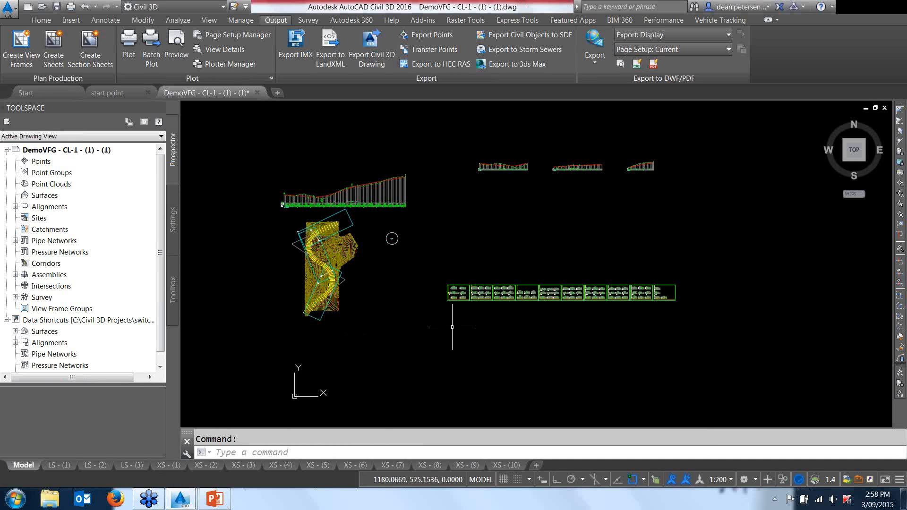
scroll(425, 303, "up", 6)
scroll(385, 301, "up", 7)
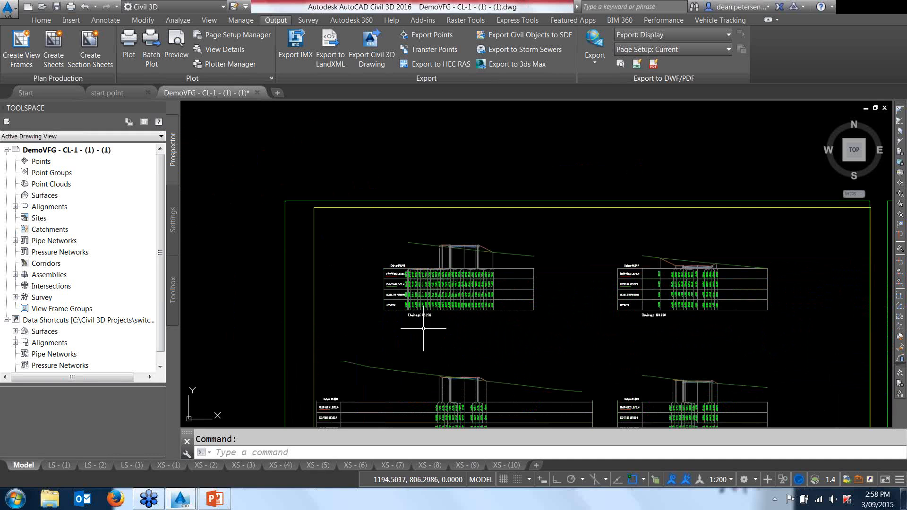
scroll(424, 328, "up", 4)
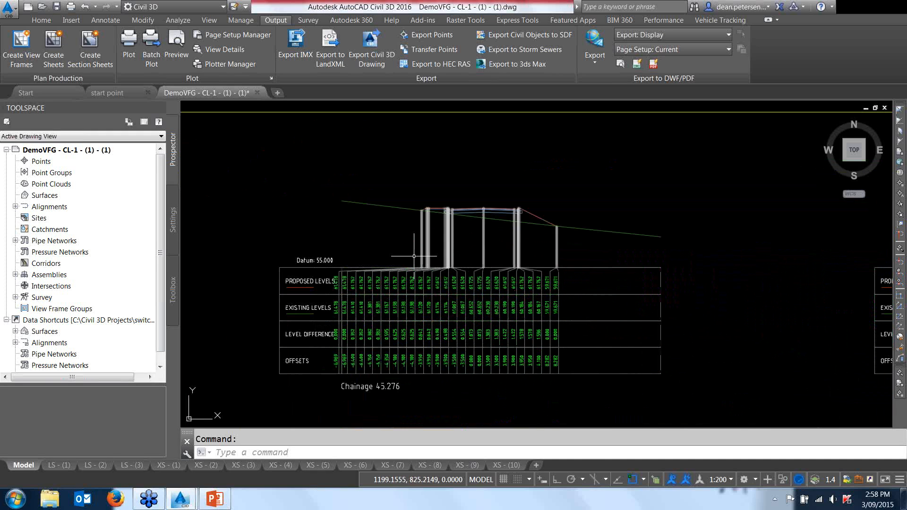
middle_click_drag(413, 256, 369, 294)
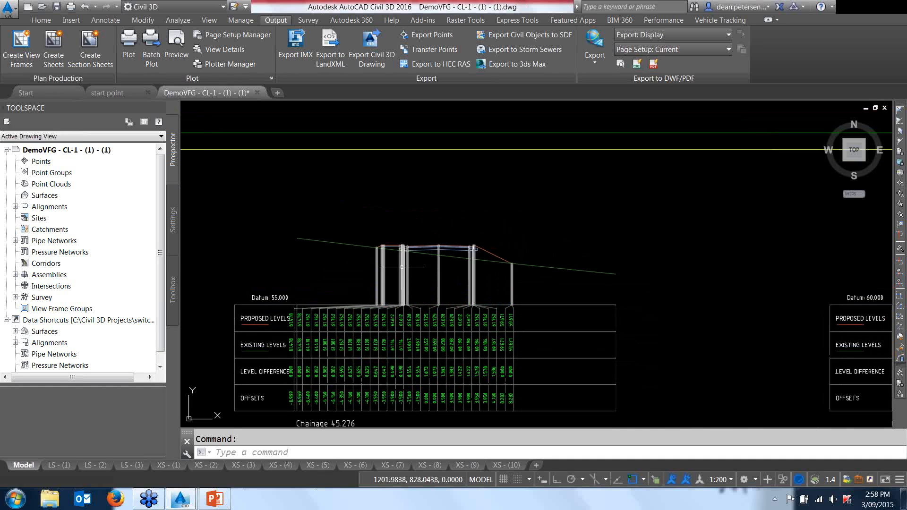
scroll(401, 267, "up", 6)
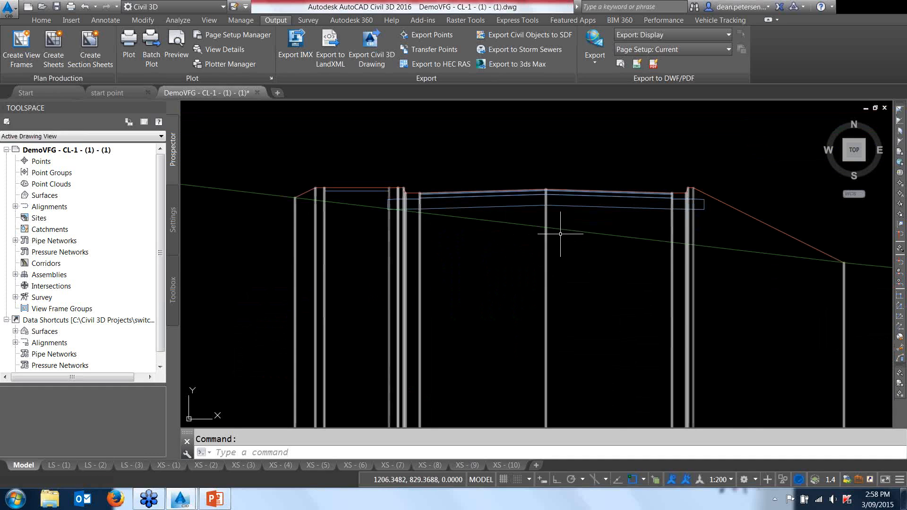
scroll(317, 315, "down", 10)
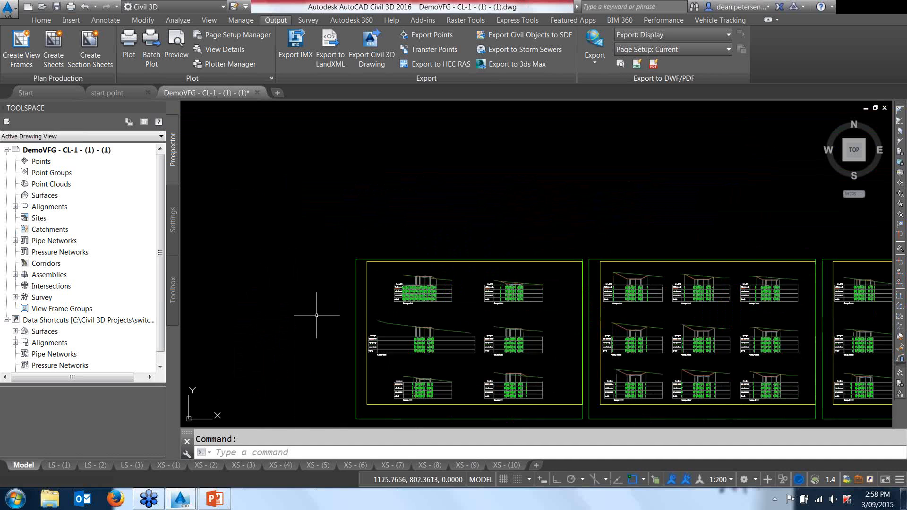
scroll(434, 296, "up", 4)
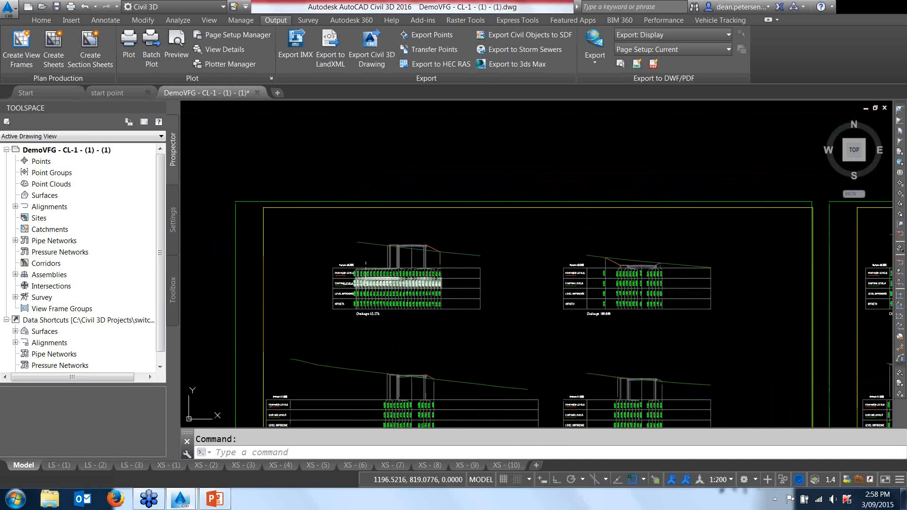
Step: Shift the chainage 45.276 sample line a short distance along the alignment towards the start of the road
scroll(312, 291, "down", 4)
middle_click_drag(255, 300, 454, 261)
scroll(391, 279, "down", 6)
middle_click_drag(309, 299, 594, 224)
scroll(364, 283, "up", 8)
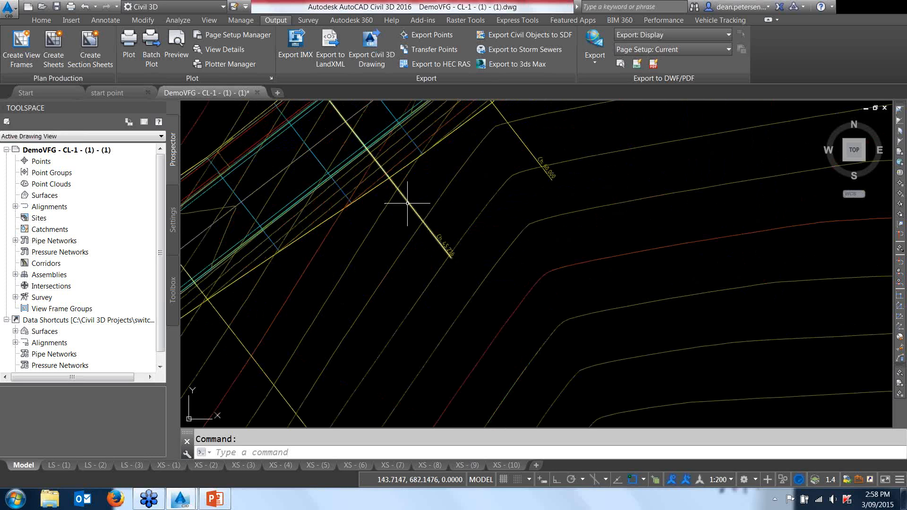
left_click(407, 203)
middle_click_drag(360, 173, 364, 300)
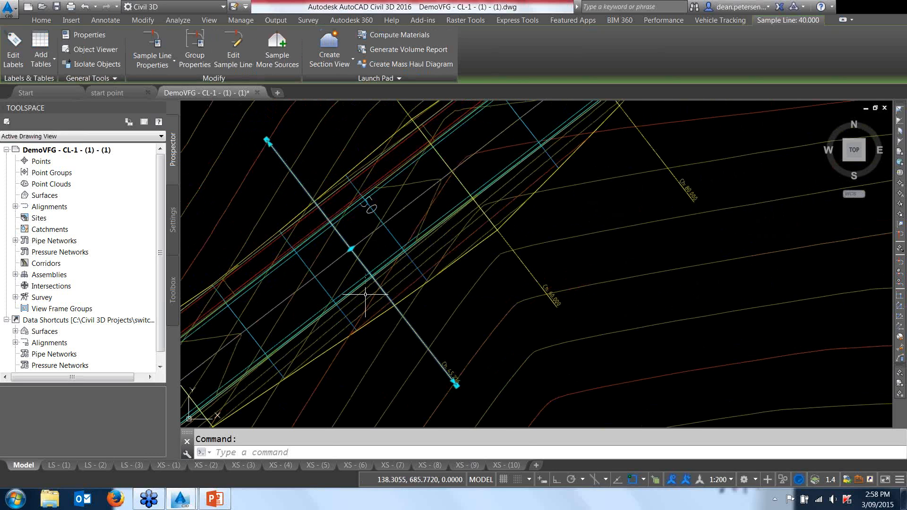
left_click(351, 249)
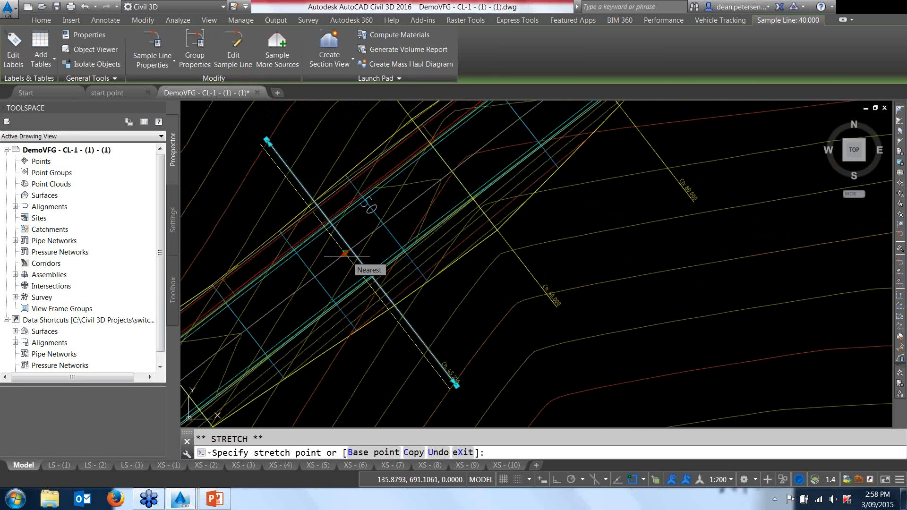
scroll(348, 255, "up", 3)
scroll(360, 247, "down", 3)
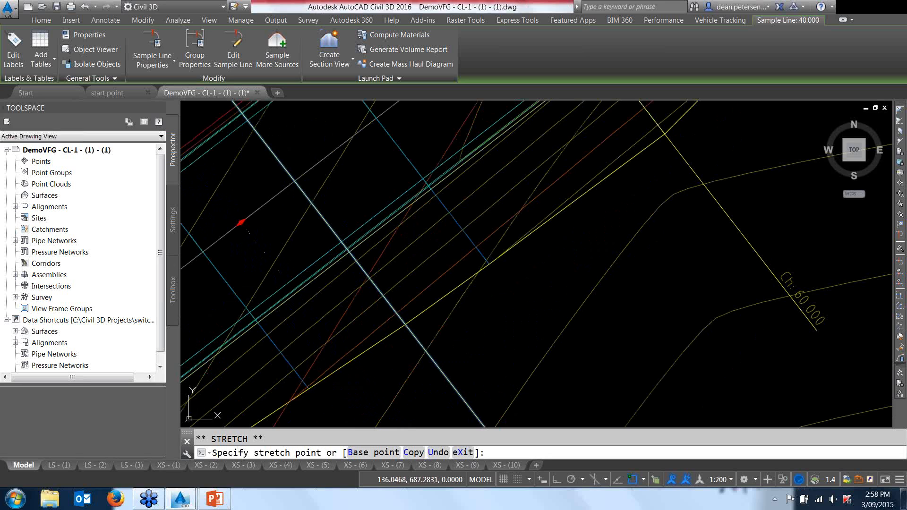
left_click(283, 277)
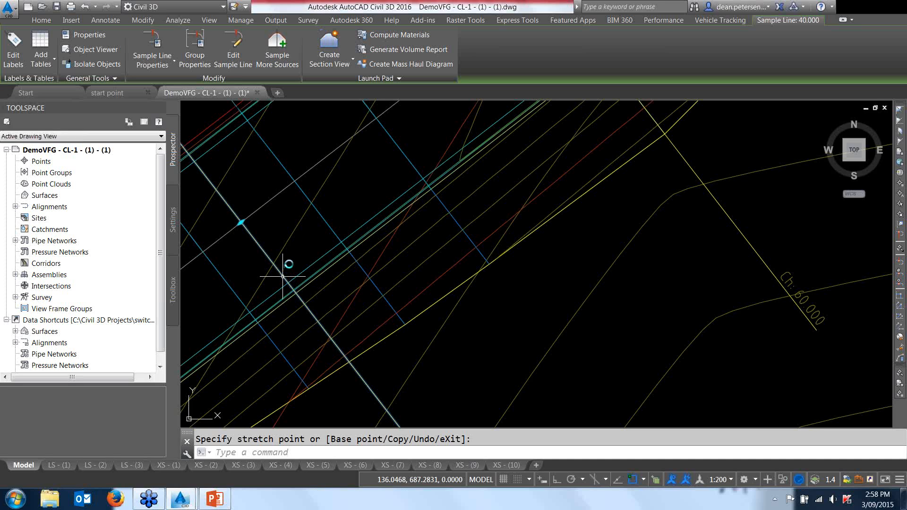
Step: Move the sample line back onto the corridor station line at chainage 45.276
left_click(241, 223)
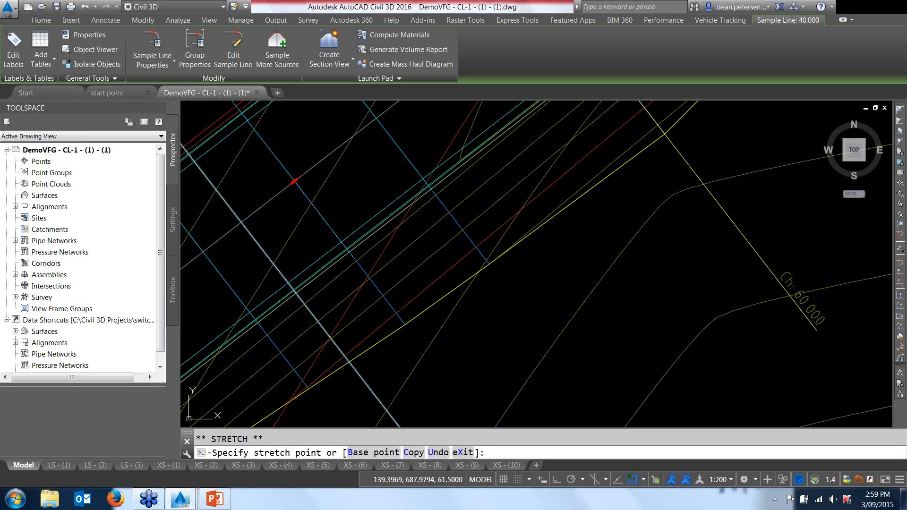
left_click(355, 260)
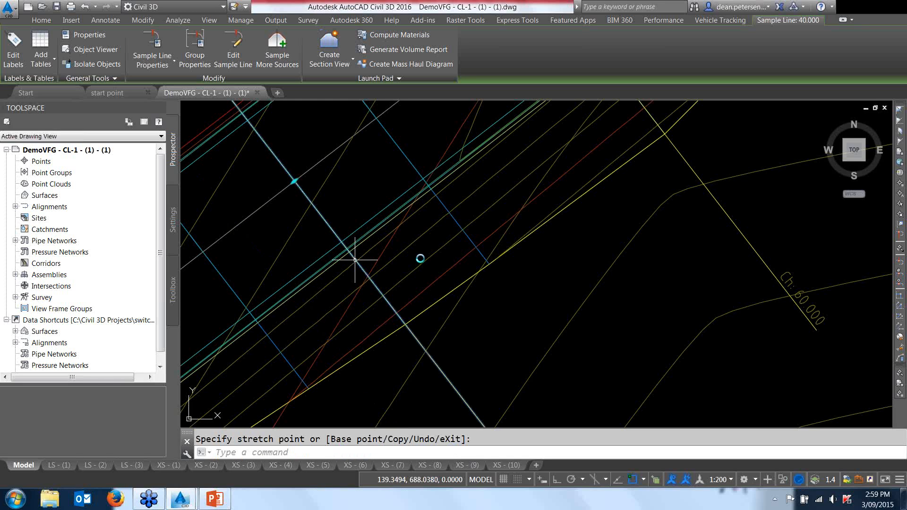
scroll(419, 258, "down", 5)
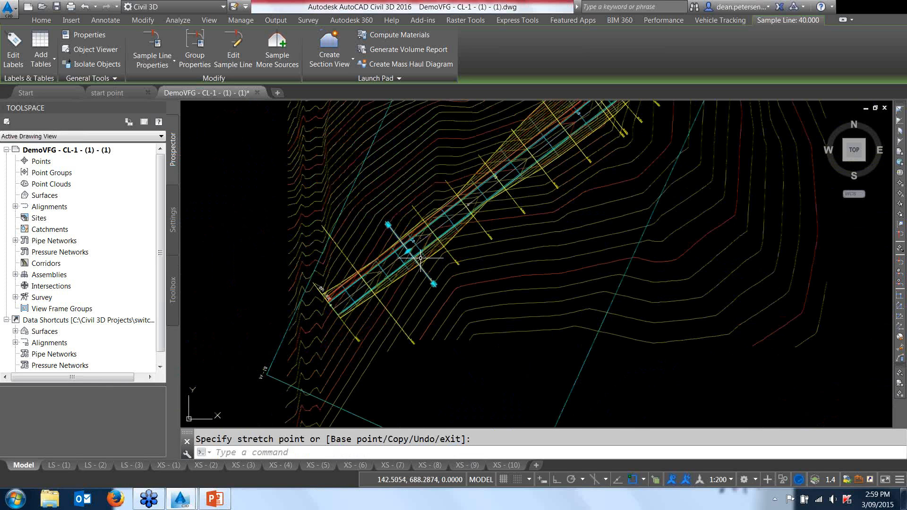
key("Escape")
Step: Examine the chainage 45.276 section view's profile and level bands, and review the overall section sheet layout
scroll(477, 282, "down", 6)
middle_click_drag(537, 289, 346, 289)
scroll(543, 287, "down", 3)
mouse_move(573, 291)
middle_mouse_down()
mouse_move(393, 319)
mouse_move(409, 311)
middle_mouse_up()
scroll(442, 314, "up", 10)
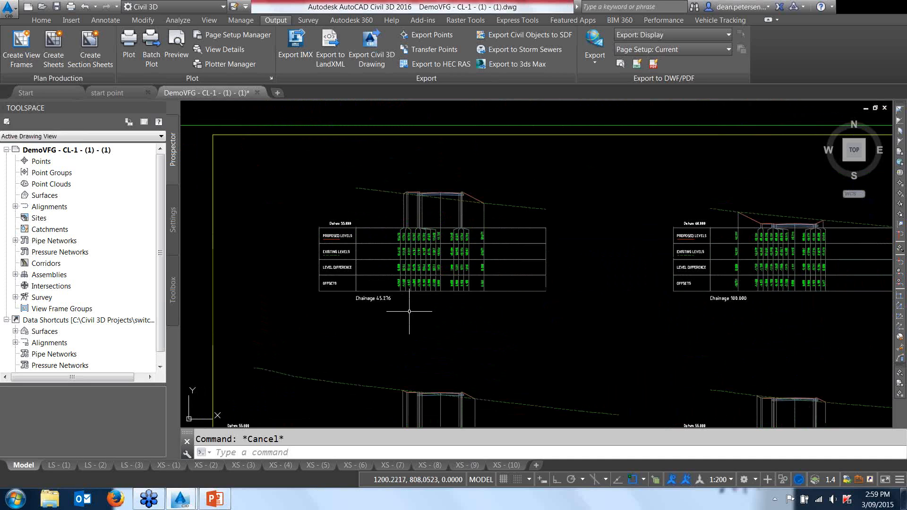
middle_click_drag(409, 311, 414, 330)
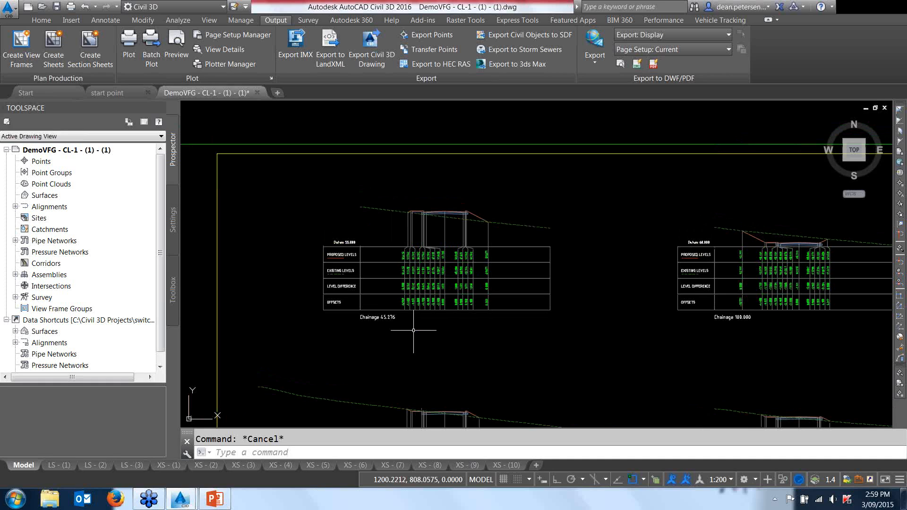
scroll(413, 330, "down", 10)
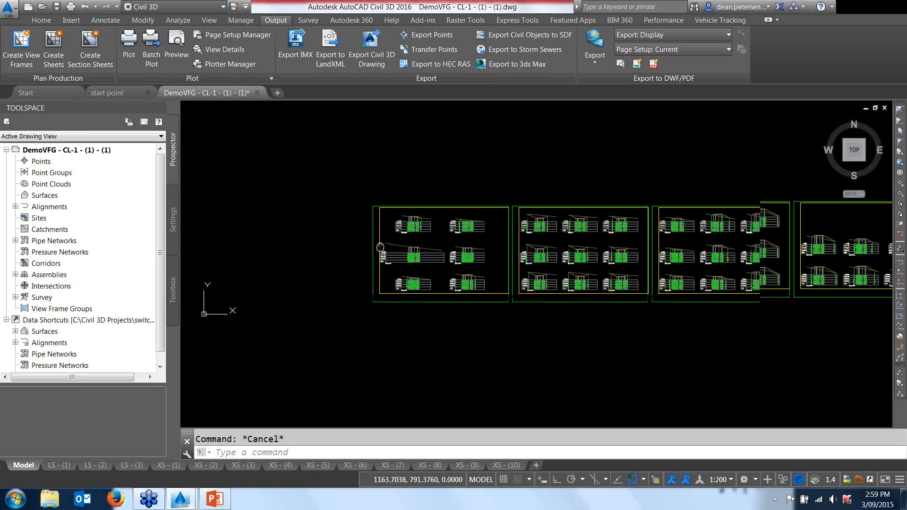
scroll(331, 270, "down", 10)
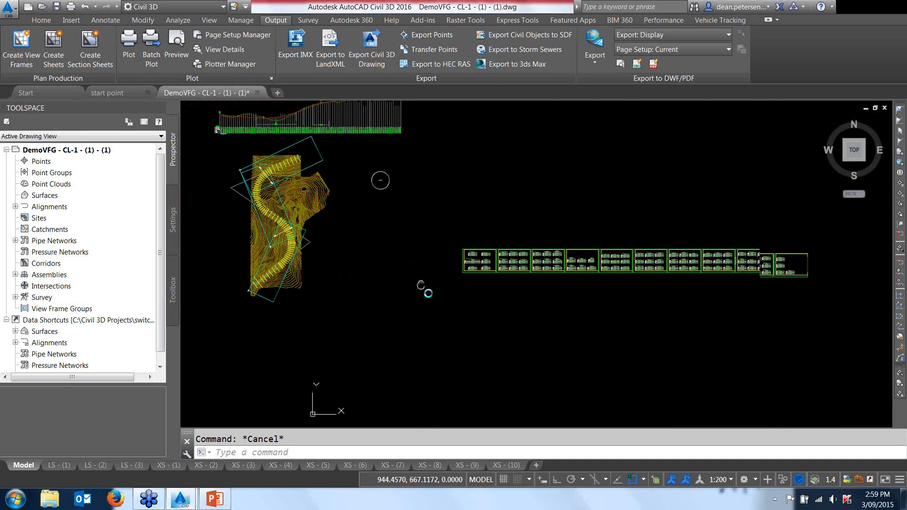
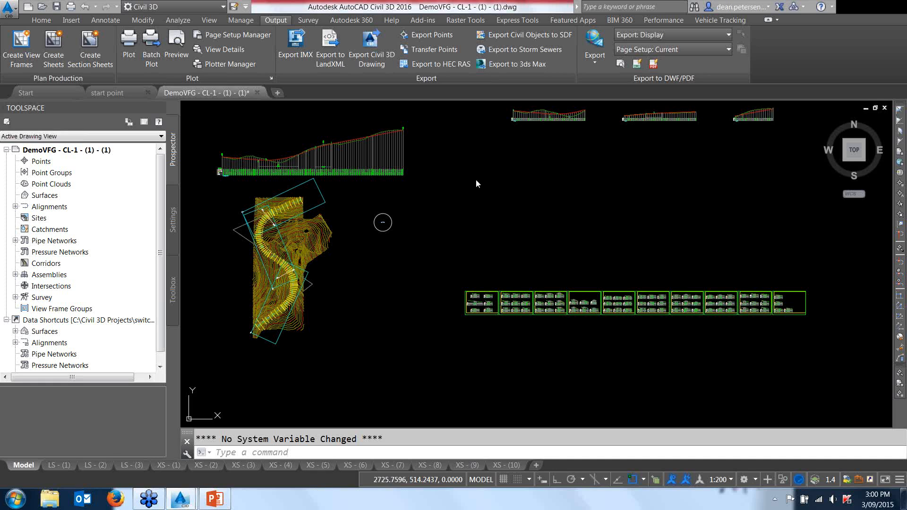
Step: Switch to the PowerPoint presentation showing the DEMO slide
left_click(215, 499)
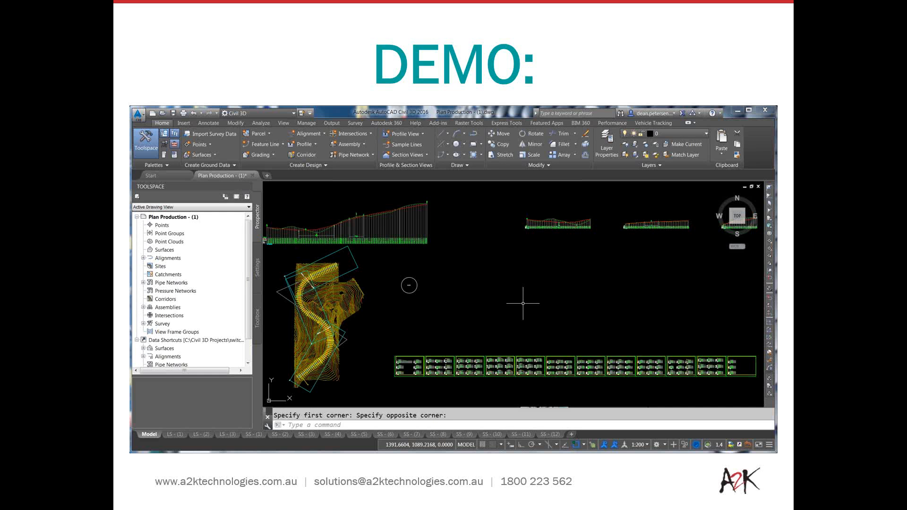